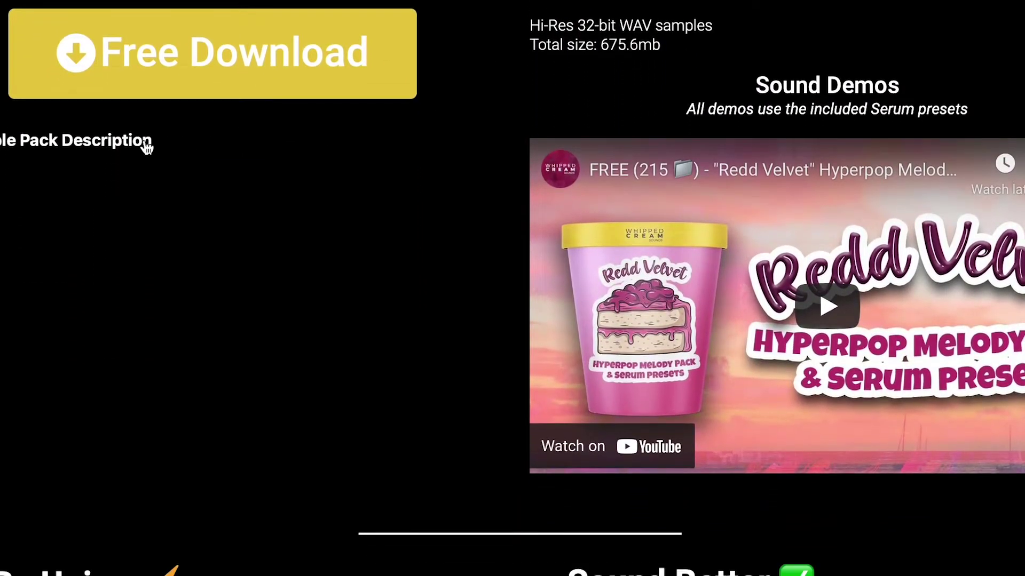
- Expand and read the Redd Velvet sample pack description, and open the free download sign-up form
{"action": "left_click", "coordinate": [146, 144]}
{"action": "scroll", "coordinate": [139, 143], "scroll_direction": "down", "scroll_amount": 3}
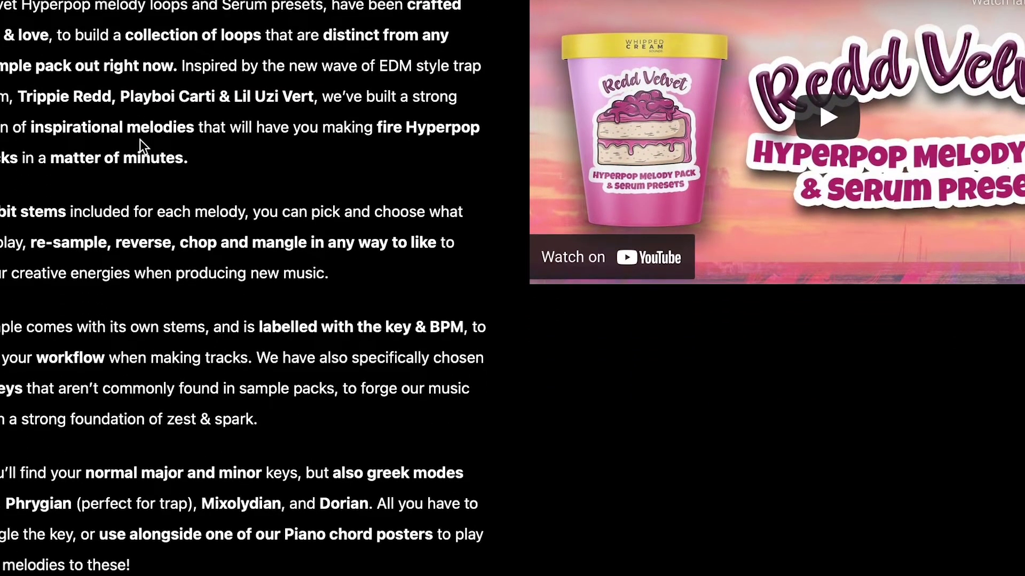
{"action": "scroll", "coordinate": [139, 139], "scroll_direction": "down", "scroll_amount": 12}
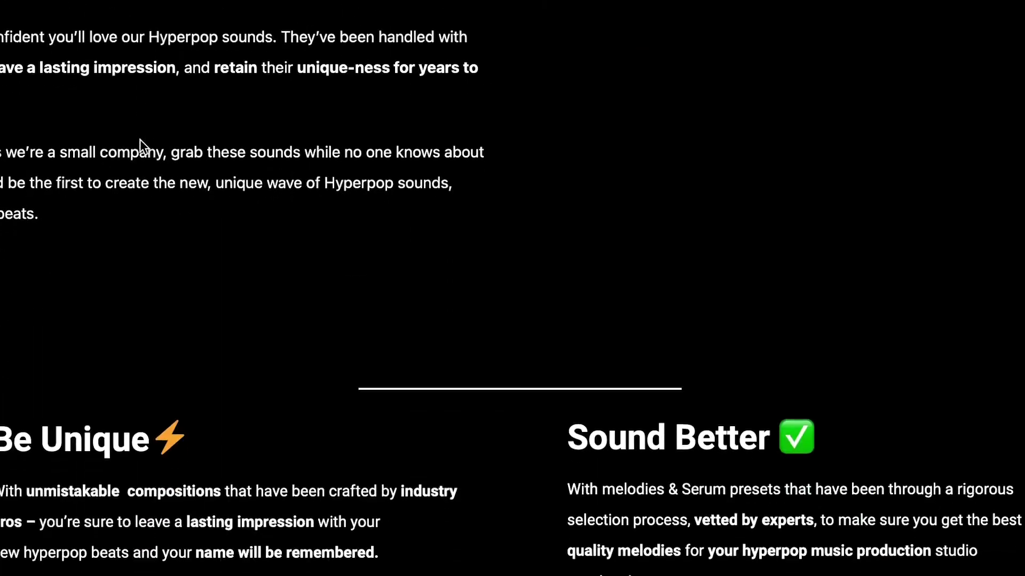
{"action": "scroll", "coordinate": [140, 140], "scroll_direction": "down", "scroll_amount": 10}
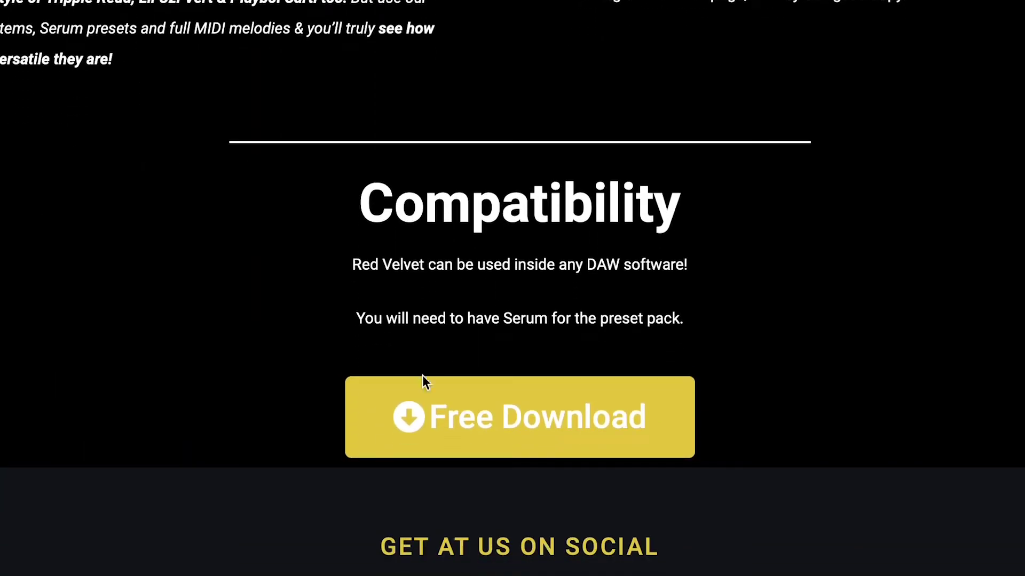
{"action": "left_click", "coordinate": [426, 402]}
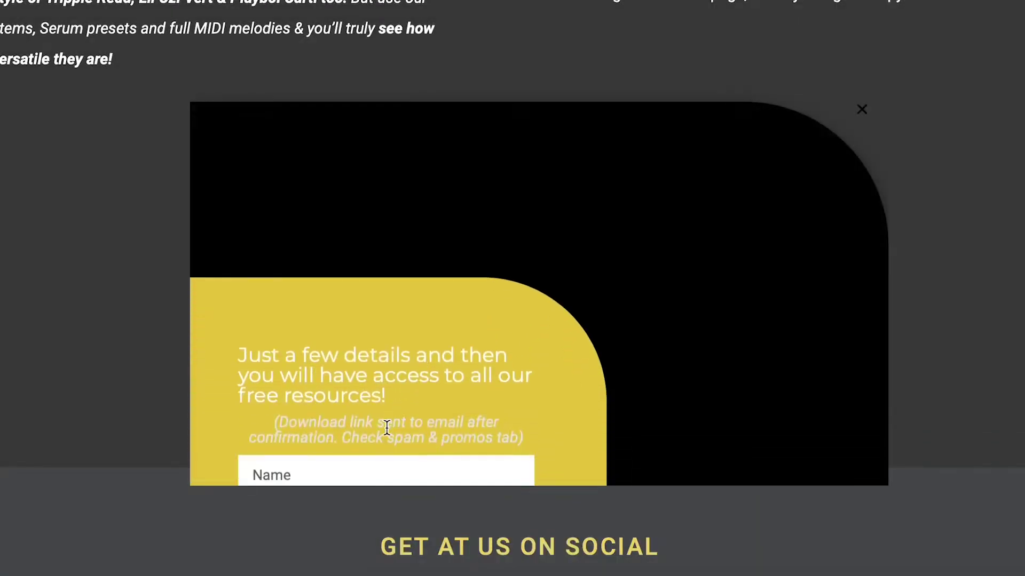
{"action": "left_click", "coordinate": [392, 430]}
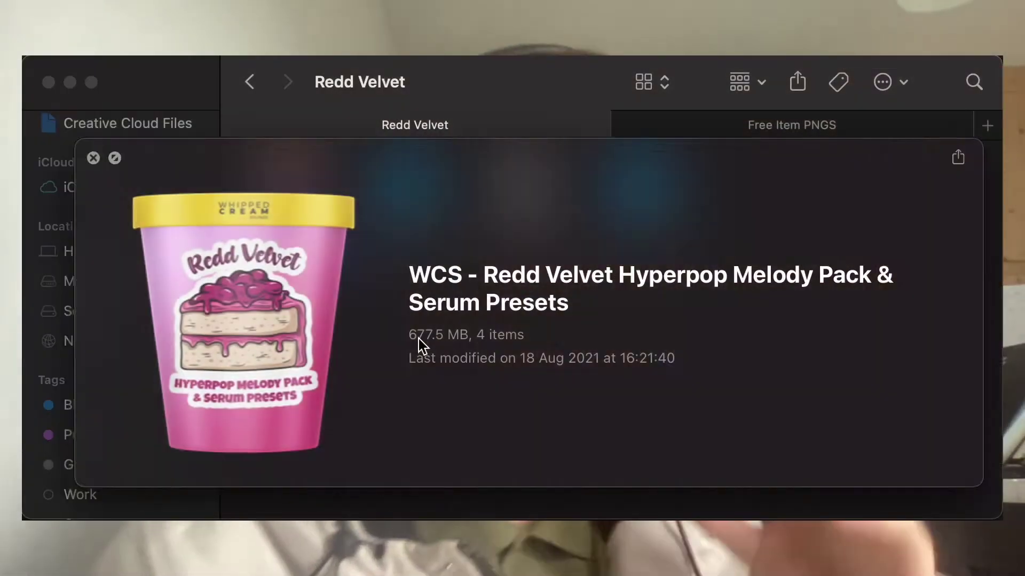
- In Finder, open the WCS - Redd Velvet Hyperpop Melody Pack & Serum Presets folder and browse its Melodies folder
{"action": "double_click", "coordinate": [418, 339]}
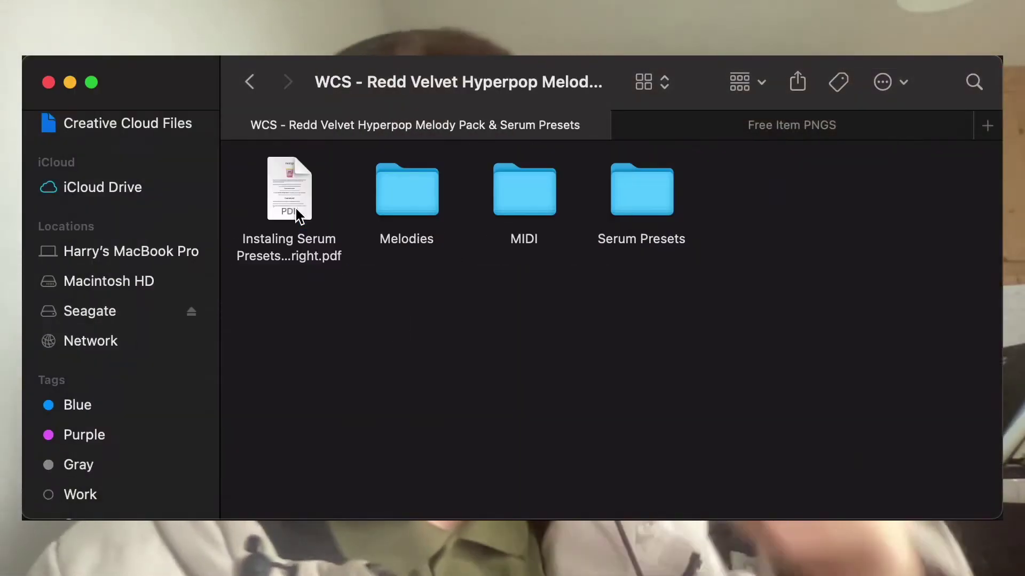
{"action": "double_click", "coordinate": [414, 204]}
{"action": "scroll", "coordinate": [464, 302], "scroll_direction": "down", "scroll_amount": 10}
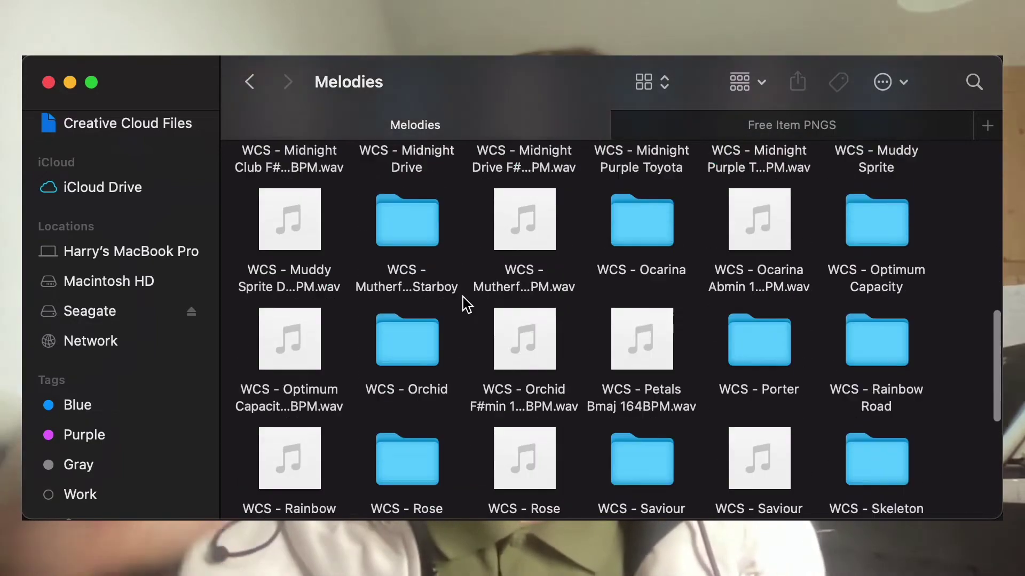
{"action": "scroll", "coordinate": [464, 302], "scroll_direction": "down", "scroll_amount": 5}
- Show the Melodies folder as a list and inspect the stems inside several song folders, including WCS - Altar and WCS - Endgame
{"action": "left_click", "coordinate": [652, 82]}
{"action": "left_click", "coordinate": [654, 102]}
{"action": "double_click", "coordinate": [368, 227]}
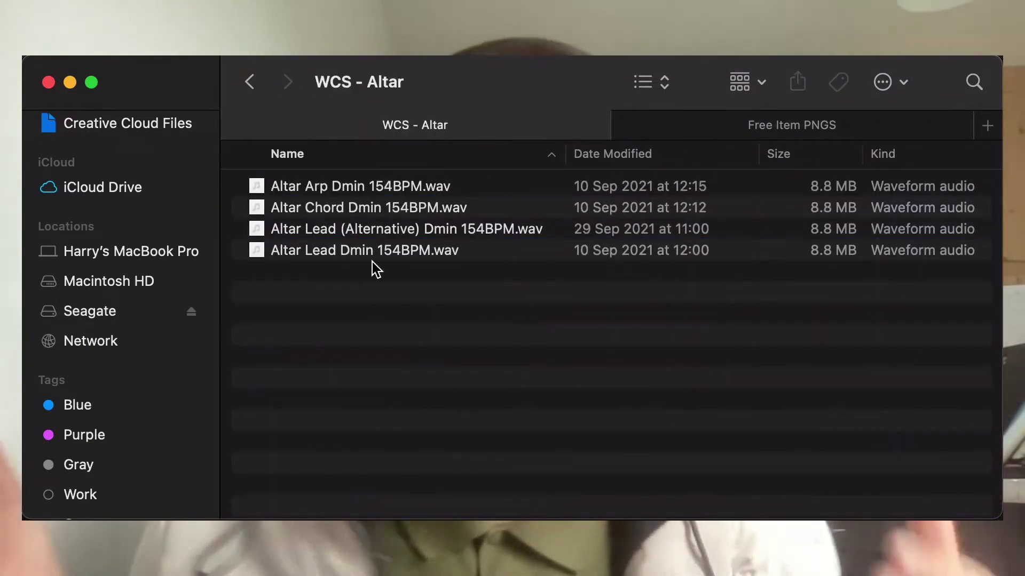
{"action": "left_click", "coordinate": [249, 81]}
{"action": "double_click", "coordinate": [283, 293]}
{"action": "left_click", "coordinate": [250, 81]}
{"action": "double_click", "coordinate": [283, 398]}
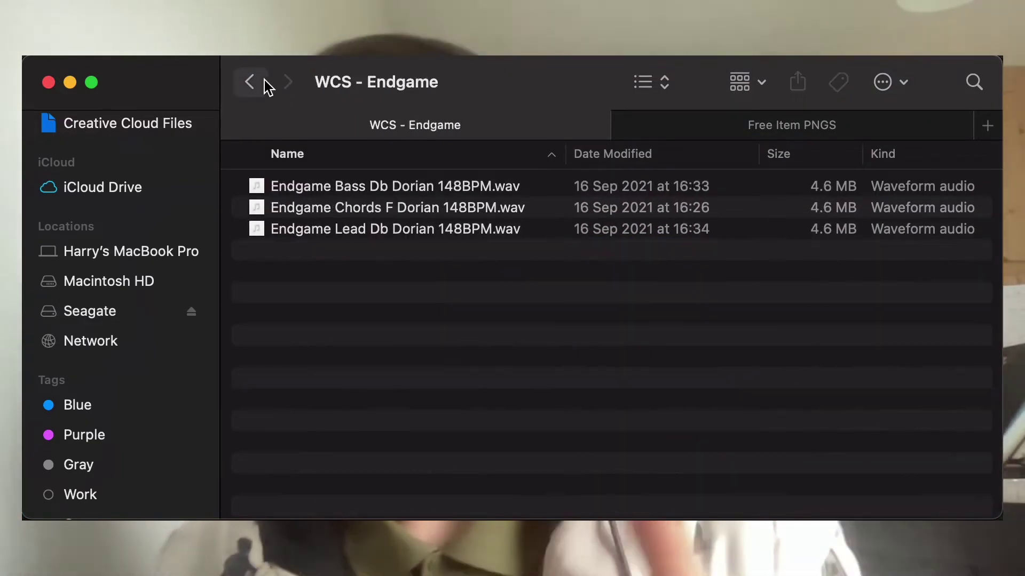
{"action": "left_click", "coordinate": [249, 81]}
- Look through the pack's MIDI folder and open its Serum Presets folder
{"action": "left_click", "coordinate": [249, 82]}
{"action": "double_click", "coordinate": [508, 195]}
{"action": "scroll", "coordinate": [450, 234], "scroll_direction": "down", "scroll_amount": 10}
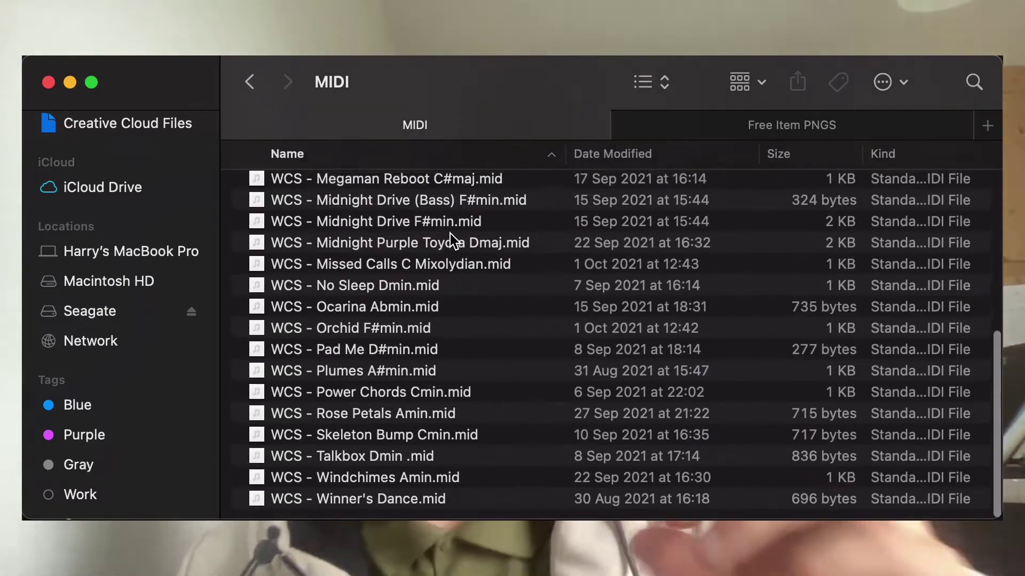
{"action": "scroll", "coordinate": [450, 240], "scroll_direction": "up", "scroll_amount": 10}
{"action": "left_click", "coordinate": [249, 81]}
{"action": "double_click", "coordinate": [641, 190]}
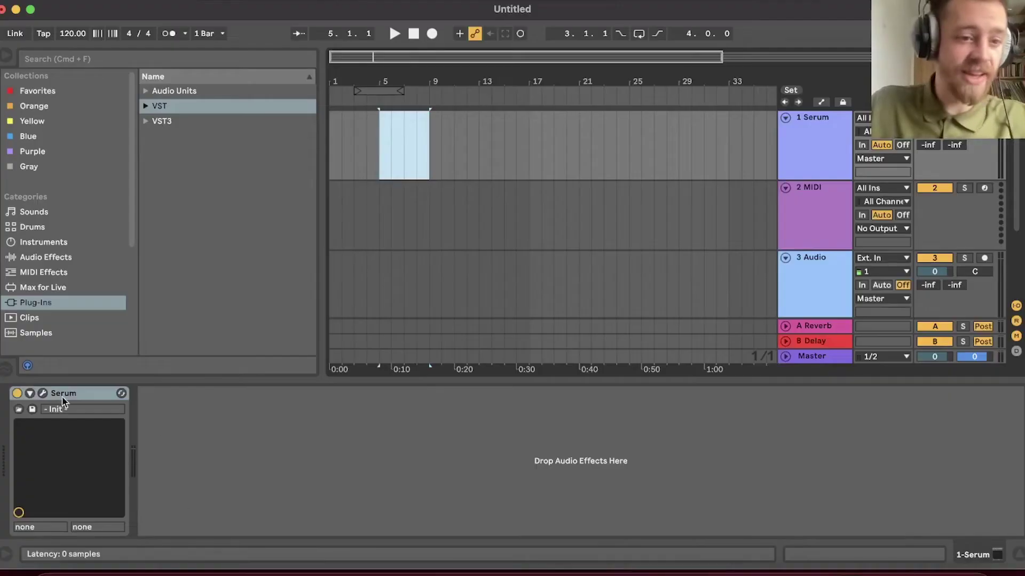
- In Ableton Live, open the Serum plug-in window and load the SY Tape Stop preset from the Hyperpop folder
{"action": "left_click", "coordinate": [42, 393]}
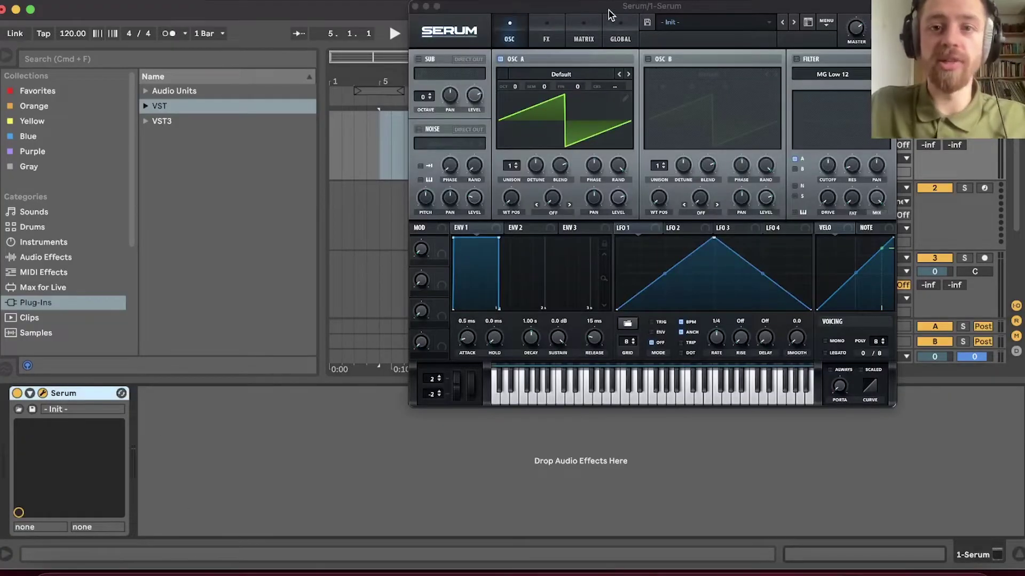
{"action": "left_click_drag", "start_coordinate": [611, 15], "coordinate": [622, 85]}
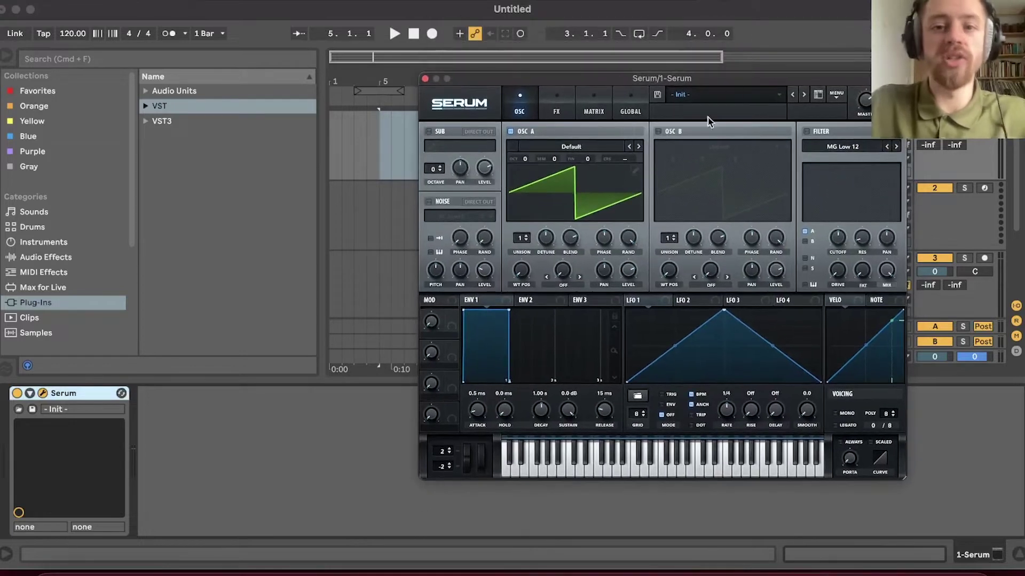
{"action": "left_click", "coordinate": [720, 90]}
{"action": "mouse_move", "coordinate": [715, 279]}
{"action": "mouse_move", "coordinate": [914, 274]}
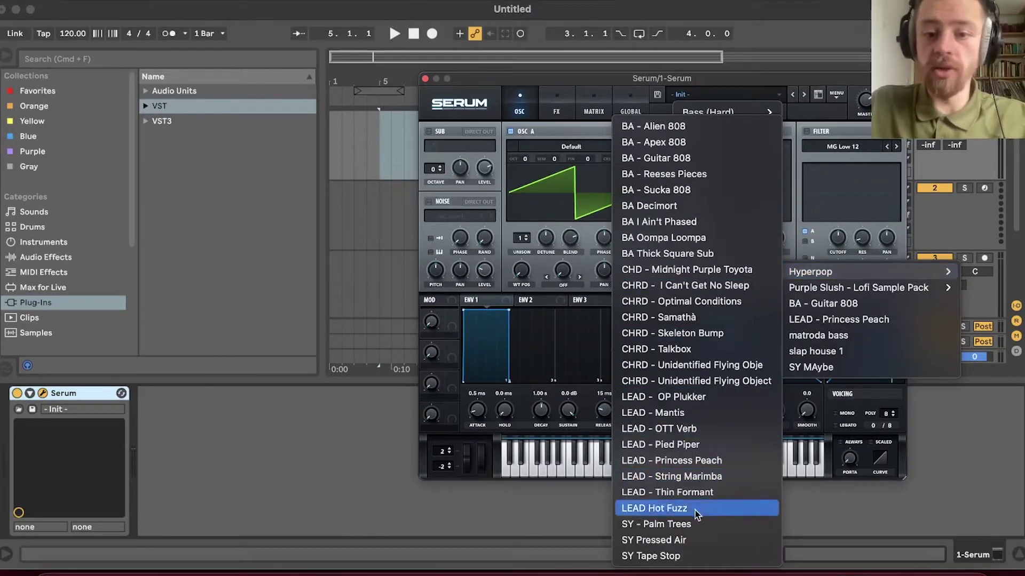
{"action": "left_click", "coordinate": [679, 557]}
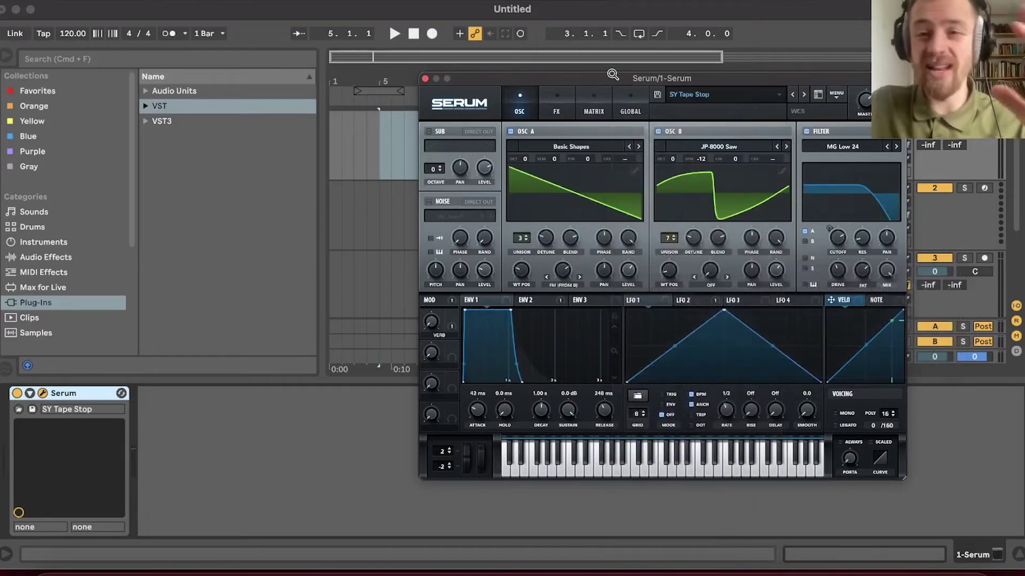
{"action": "left_click_drag", "start_coordinate": [610, 80], "coordinate": [596, 78]}
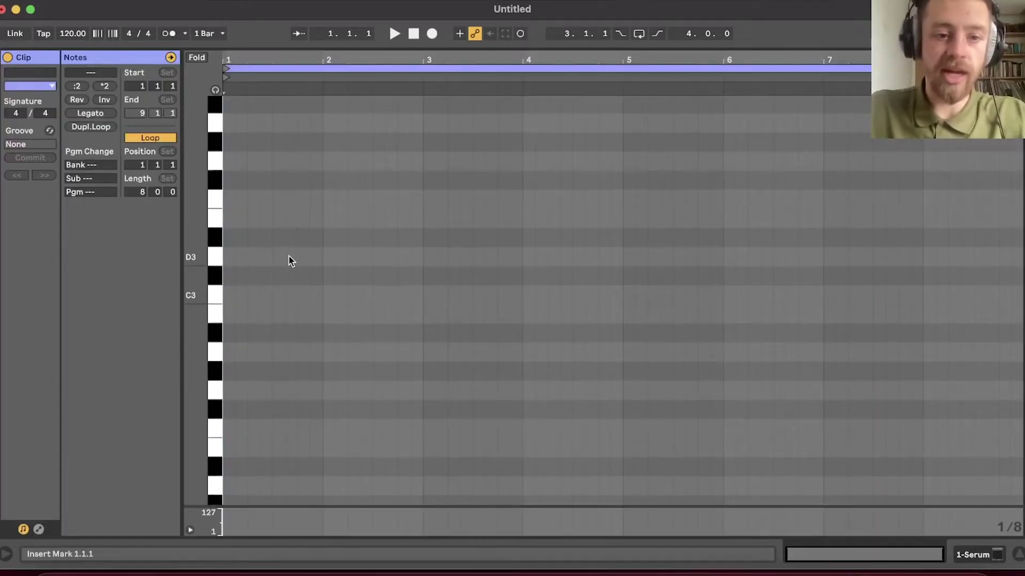
- Add a one-beat C3 note at the start of the MIDI clip and set the project tempo to 154 BPM
{"action": "double_click", "coordinate": [233, 295]}
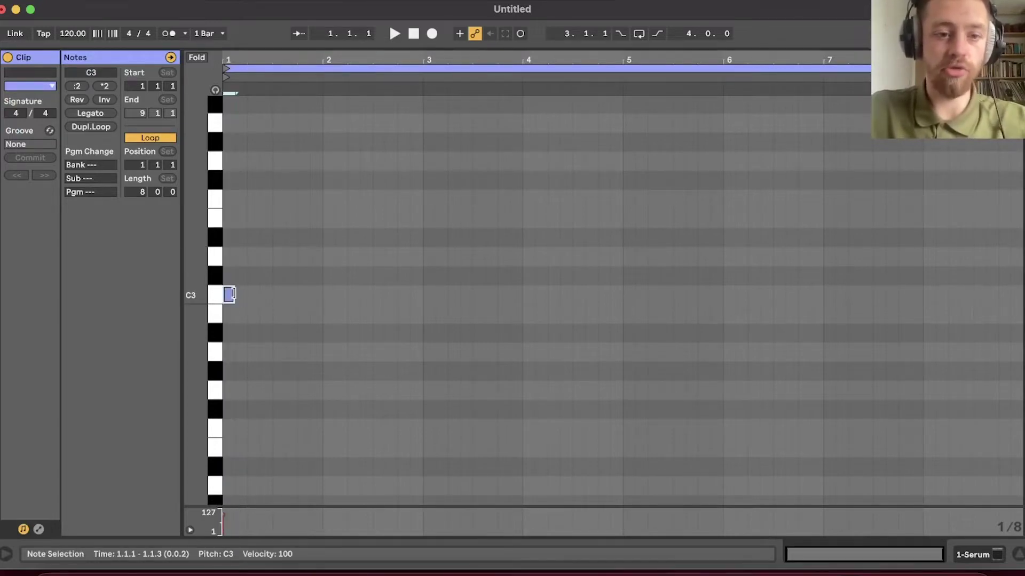
{"action": "mouse_move", "coordinate": [233, 294]}
{"action": "left_mouse_down"}
{"action": "mouse_move", "coordinate": [309, 295]}
{"action": "mouse_move", "coordinate": [245, 295]}
{"action": "left_mouse_up"}
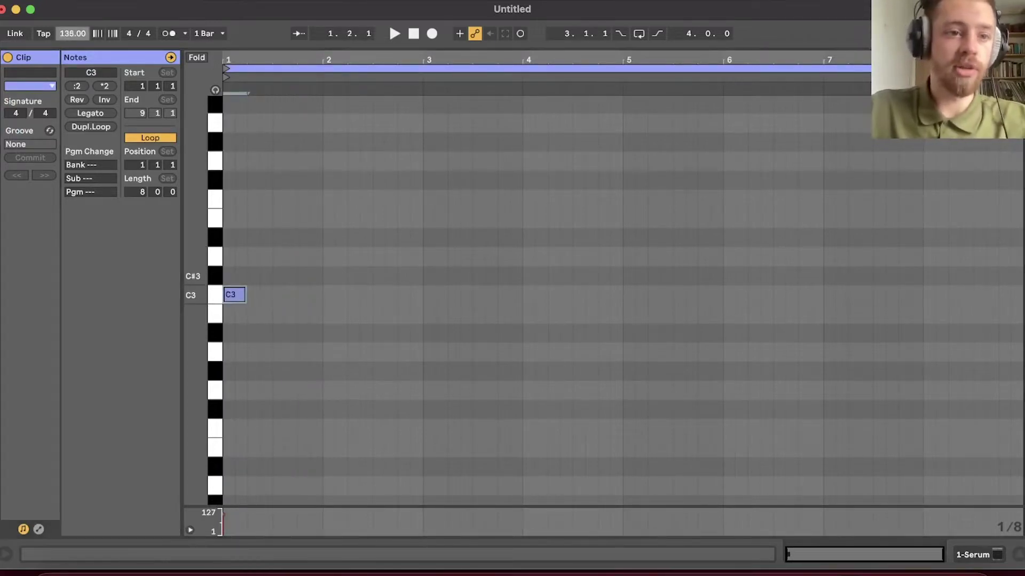
{"action": "left_click_drag", "start_coordinate": [72, 34], "coordinate": [73, 19]}
{"action": "left_click_drag", "start_coordinate": [512, 80], "coordinate": [512, 85]}
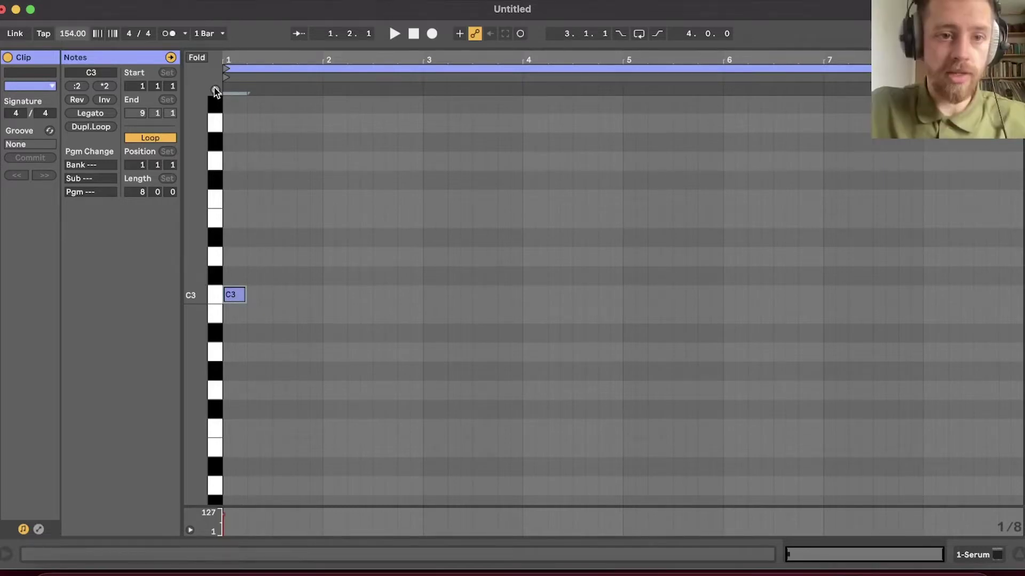
- Copy the C3 note to D#3 and G3 to form a C minor triad, and enable note preview
{"action": "left_click_drag", "start_coordinate": [245, 295], "coordinate": [237, 161]}
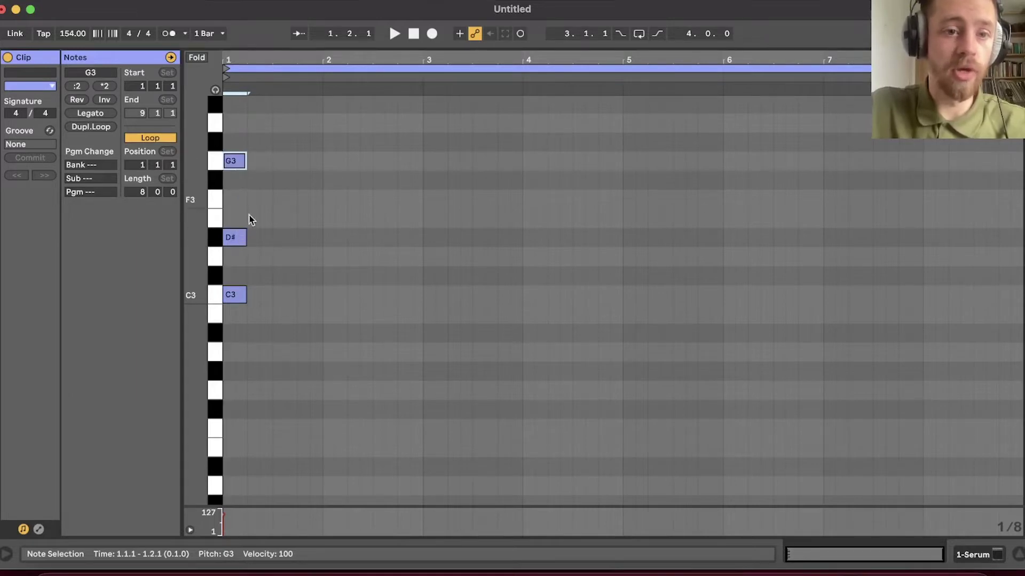
{"action": "left_click_drag", "start_coordinate": [270, 331], "coordinate": [238, 104]}
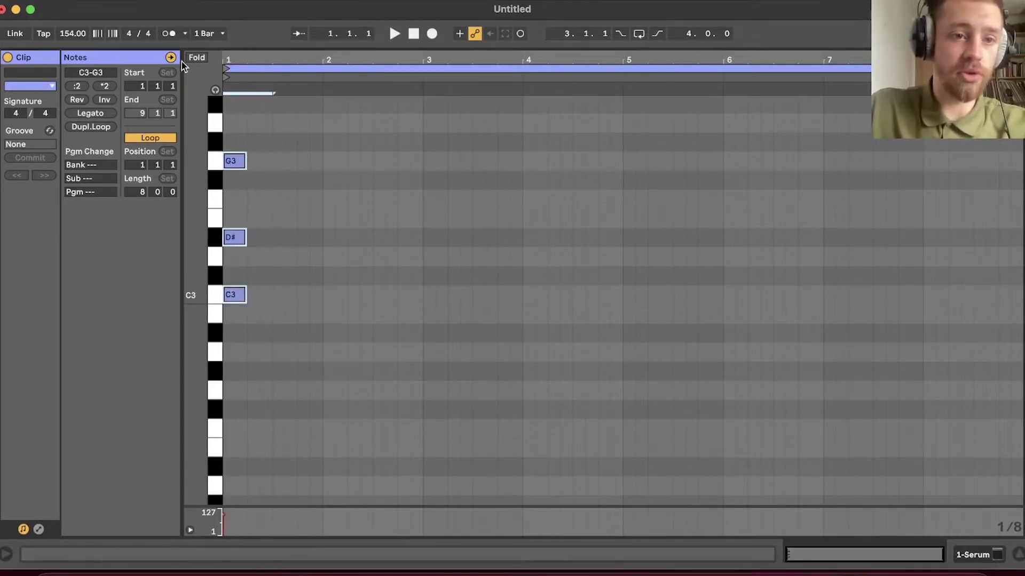
{"action": "left_click", "coordinate": [214, 90]}
{"action": "left_click", "coordinate": [360, 233]}
- Audition the D#3 note one semitone higher, return it to D#3, and play the triad
{"action": "left_click", "coordinate": [241, 239]}
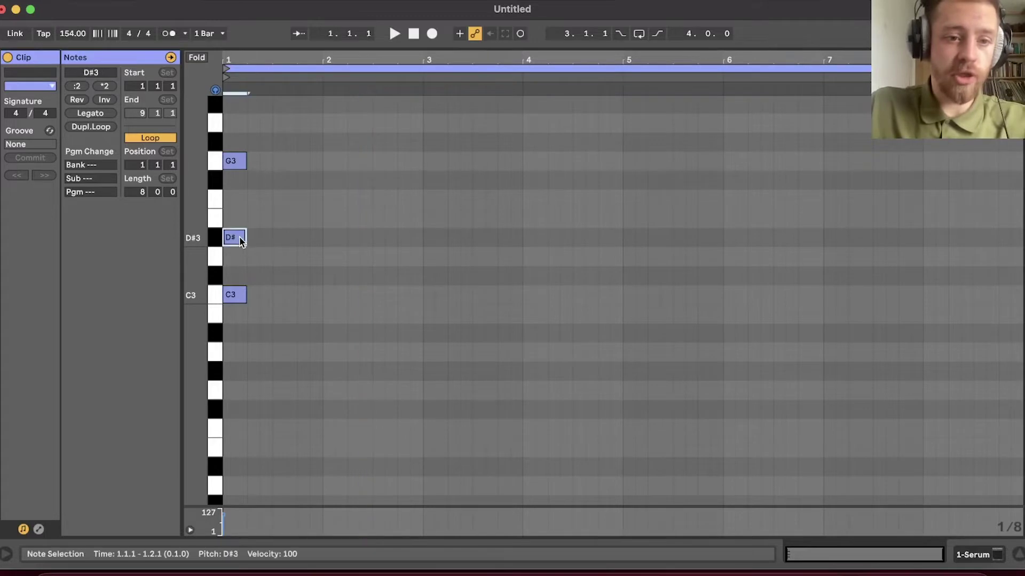
{"action": "key", "text": "Up"}
{"action": "key", "text": "Down"}
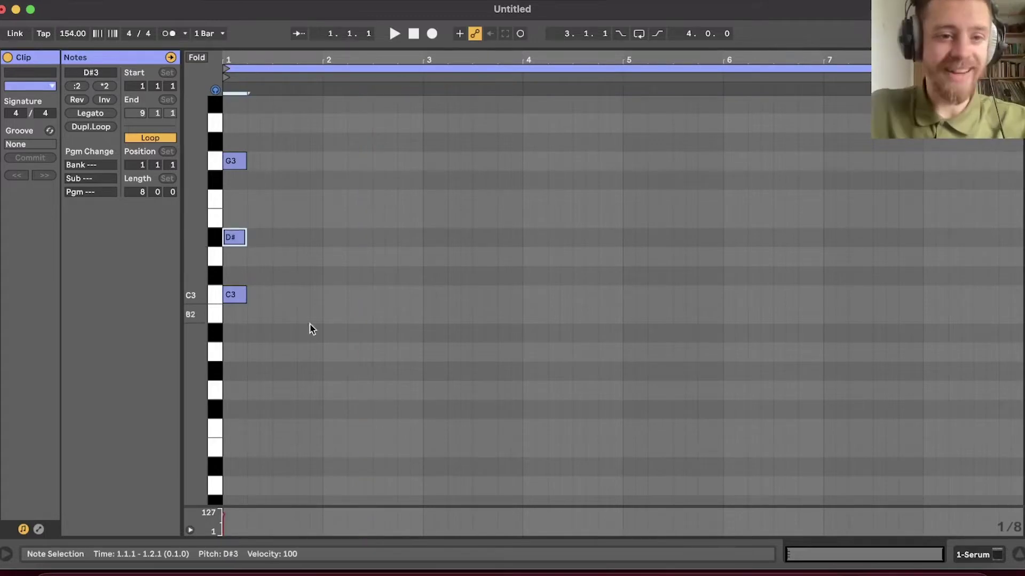
{"action": "key", "text": "space"}
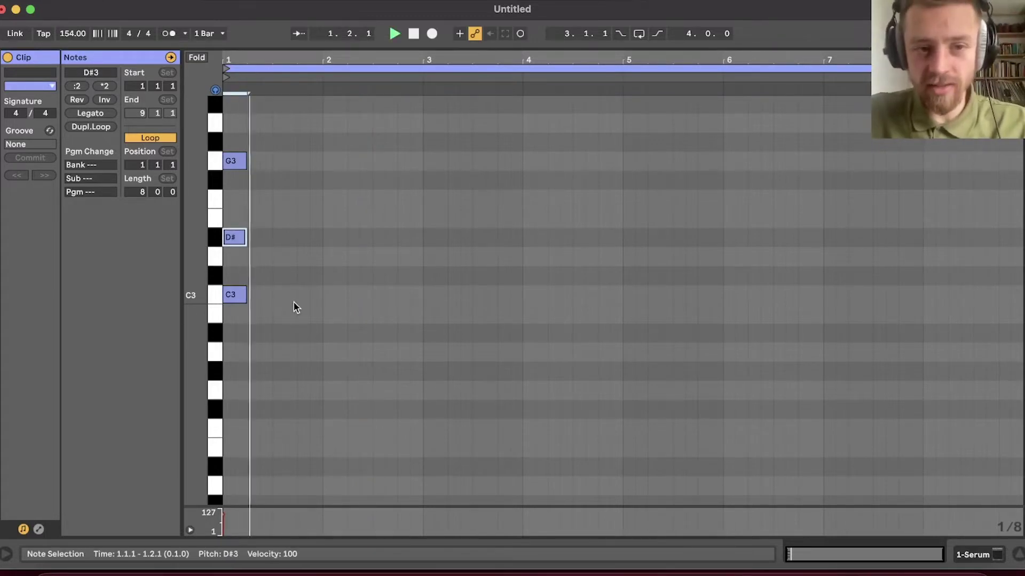
- Copy the G3 note up to A#3 to make a C minor seventh chord, and play it
{"action": "scroll", "coordinate": [300, 259], "scroll_direction": "up", "scroll_amount": 3}
{"action": "left_click", "coordinate": [283, 221]}
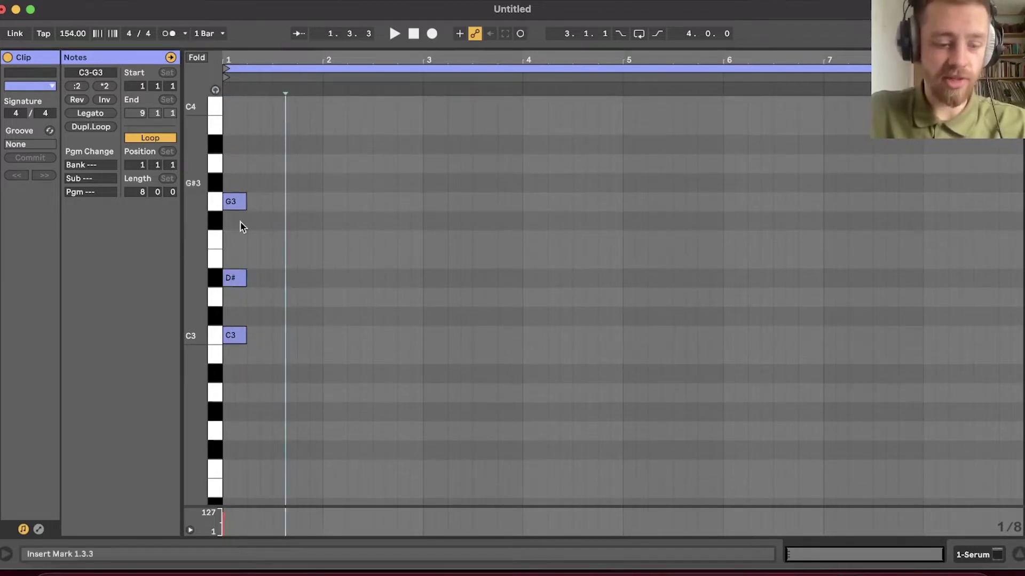
{"action": "left_click_drag", "start_coordinate": [243, 202], "coordinate": [226, 144]}
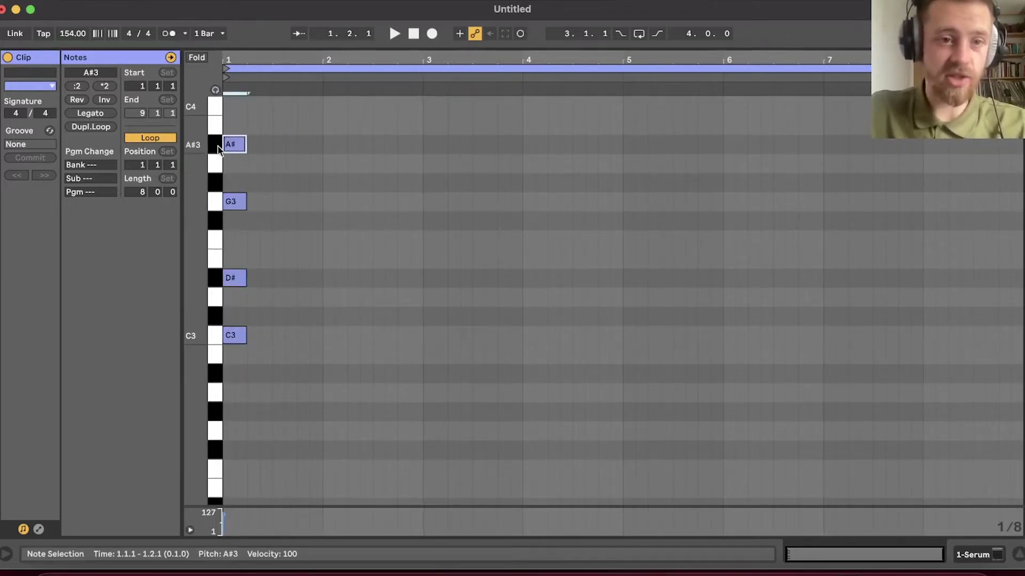
{"action": "key", "text": "space"}
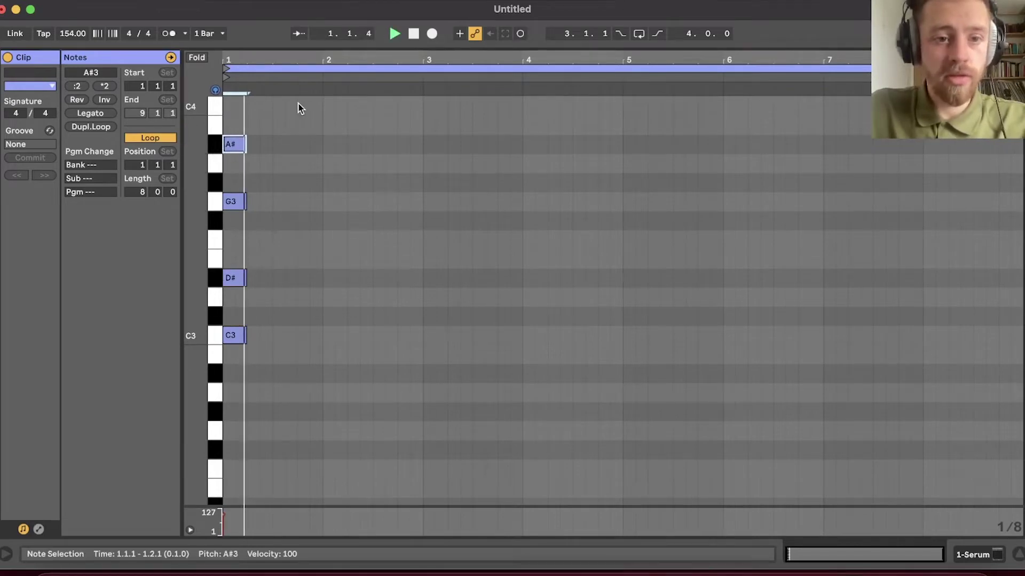
{"action": "key", "text": "space"}
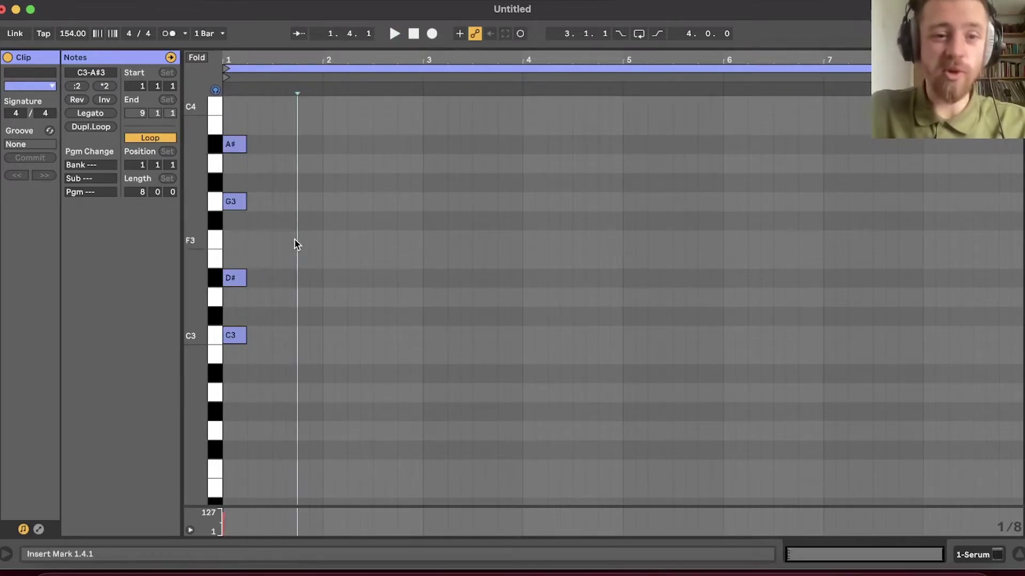
- Invert the chord by moving the G3, D#3 and A#3 notes down one octave each
{"action": "left_click_drag", "start_coordinate": [296, 238], "coordinate": [246, 184]}
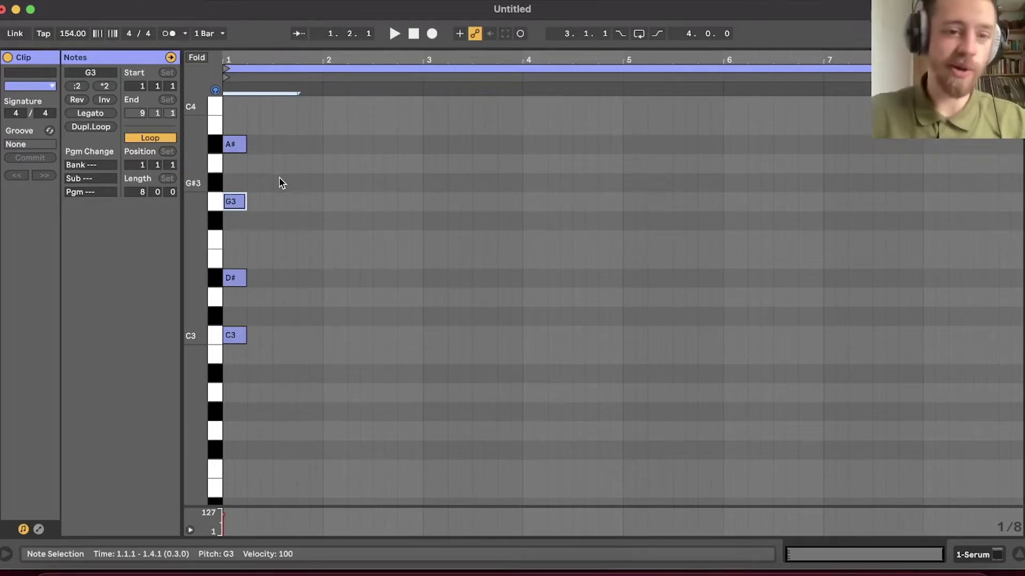
{"action": "key", "text": "shift+Down"}
{"action": "left_click", "coordinate": [232, 275]}
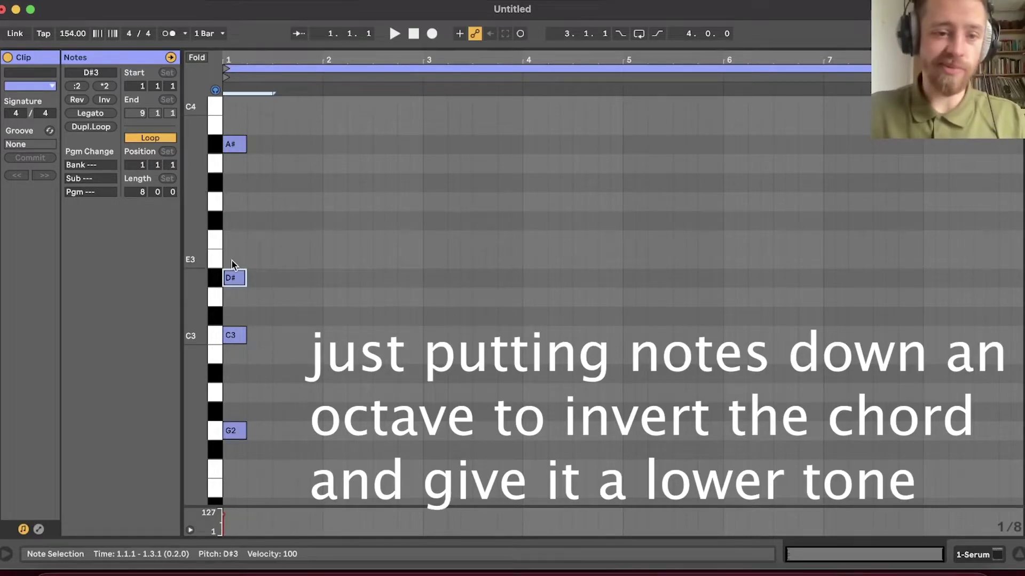
{"action": "key", "text": "shift+Down"}
{"action": "left_click", "coordinate": [234, 132]}
{"action": "key", "text": "shift+Down"}
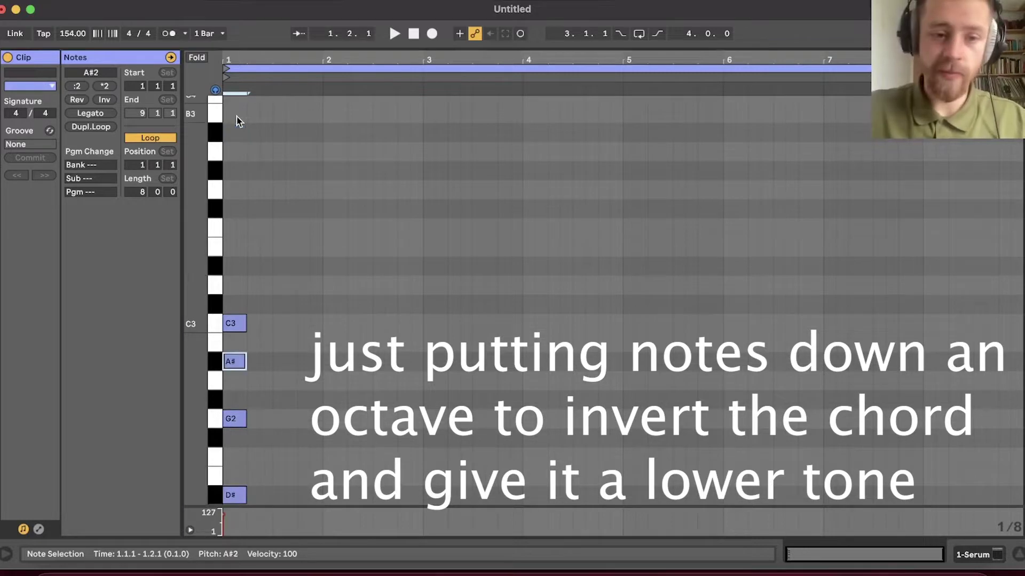
- Add lower copies of the C root note at C2 and C1, and play the full chord
{"action": "scroll", "coordinate": [230, 251], "scroll_direction": "down", "scroll_amount": 3}
{"action": "left_click_drag", "start_coordinate": [238, 201], "coordinate": [252, 231]}
{"action": "key", "text": "shift+Down"}
{"action": "key", "text": "space"}
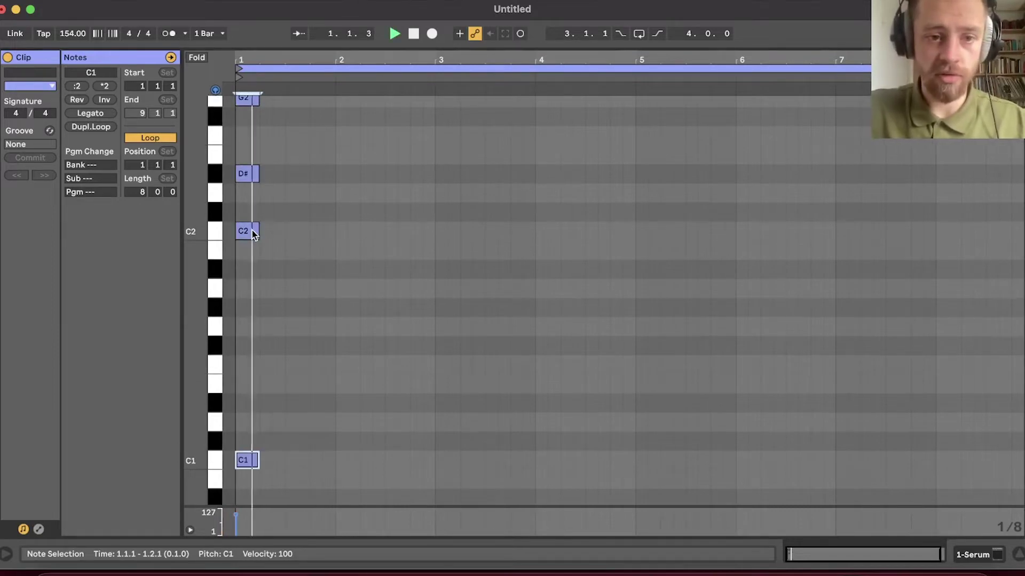
{"action": "scroll", "coordinate": [286, 217], "scroll_direction": "up", "scroll_amount": 3}
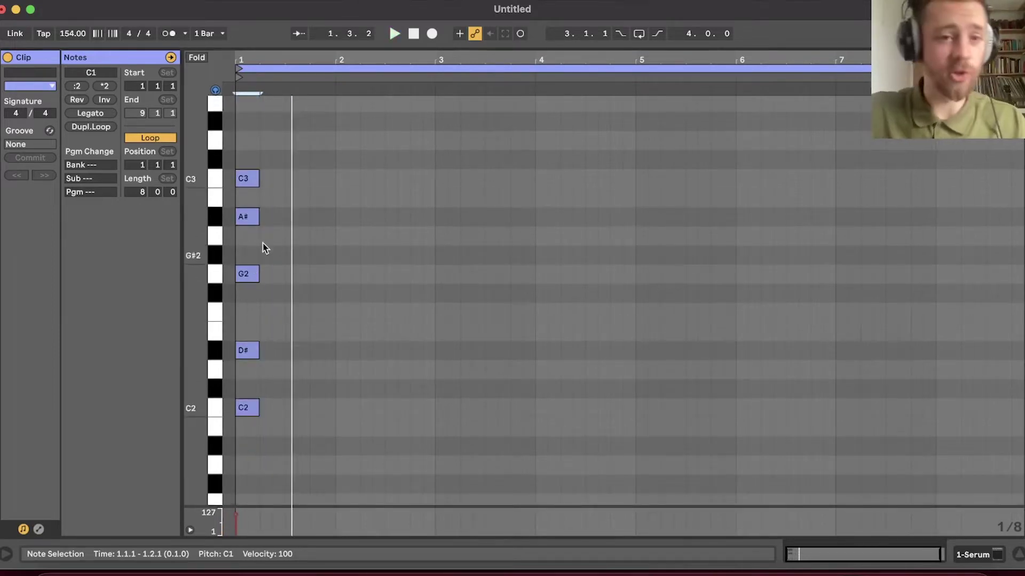
{"action": "scroll", "coordinate": [325, 343], "scroll_direction": "up", "scroll_amount": 3}
{"action": "scroll", "coordinate": [325, 343], "scroll_direction": "down", "scroll_amount": 5}
{"action": "scroll", "coordinate": [325, 343], "scroll_direction": "up", "scroll_amount": 2}
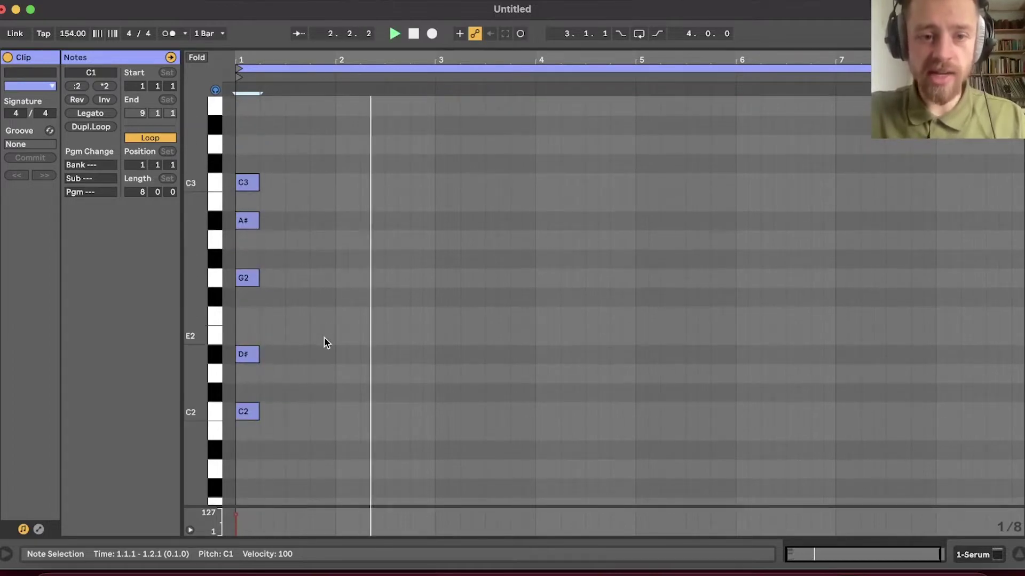
{"action": "scroll", "coordinate": [337, 183], "scroll_direction": "up", "scroll_amount": 5}
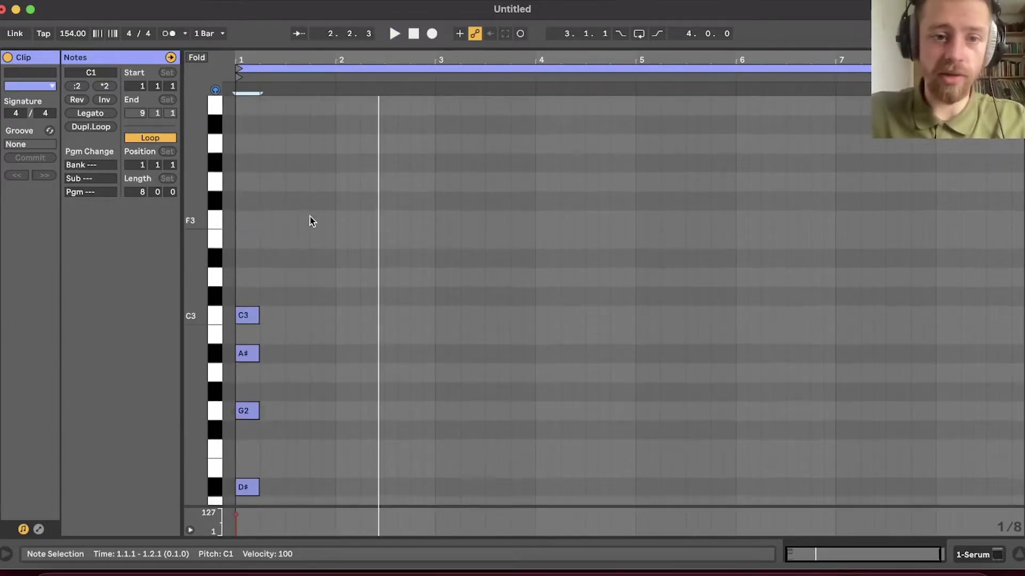
- Place short notes on A#3 and G3 at the start of bar 2
{"action": "double_click", "coordinate": [340, 182]}
{"action": "left_click_drag", "start_coordinate": [342, 198], "coordinate": [344, 128]}
{"action": "scroll", "coordinate": [345, 267], "scroll_direction": "up", "scroll_amount": 2}
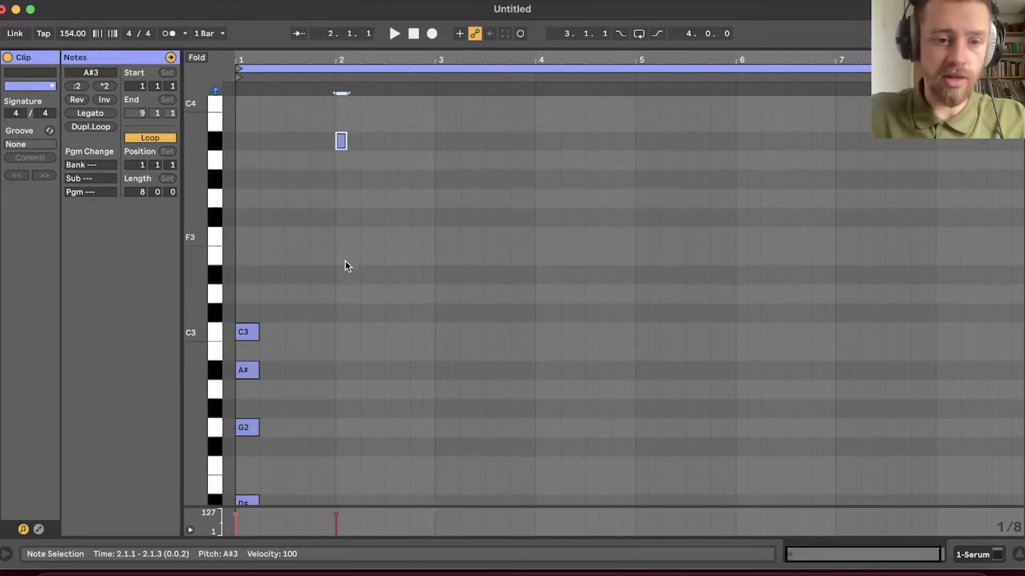
{"action": "scroll", "coordinate": [348, 151], "scroll_direction": "up", "scroll_amount": 3}
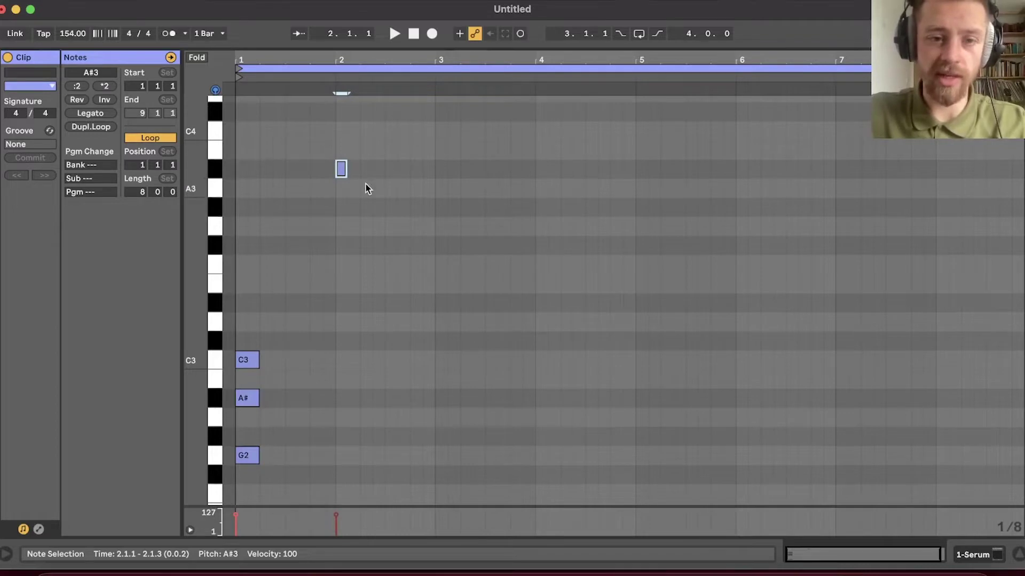
{"action": "scroll", "coordinate": [352, 184], "scroll_direction": "up", "scroll_amount": 1}
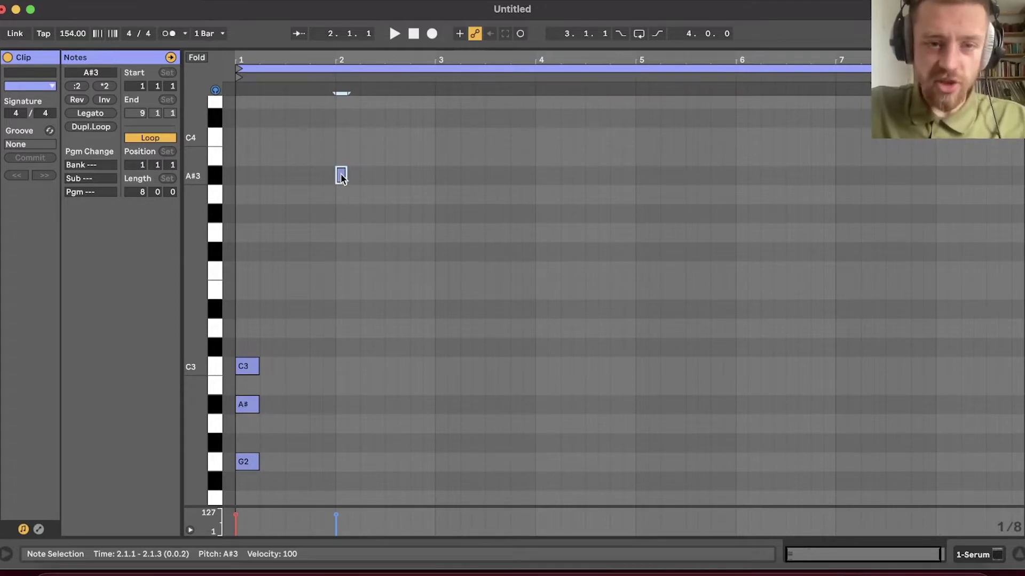
{"action": "left_click_drag", "start_coordinate": [341, 176], "coordinate": [341, 235]}
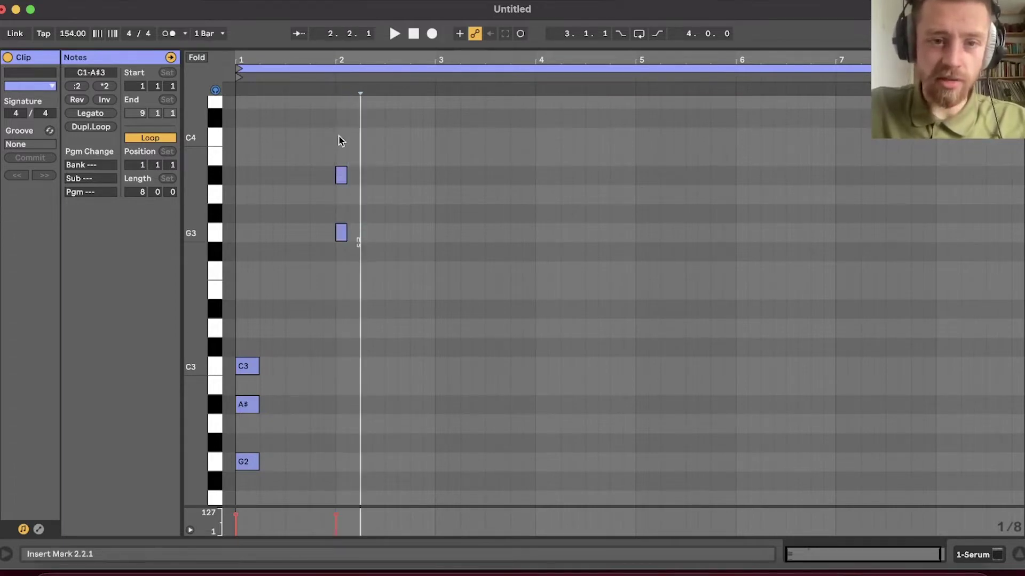
- Move the two bar 2 notes down one octave, add D3 to complete the G minor triad, and play it
{"action": "key", "text": "shift+Down"}
{"action": "left_click_drag", "start_coordinate": [341, 405], "coordinate": [343, 328]}
{"action": "key", "text": "space"}
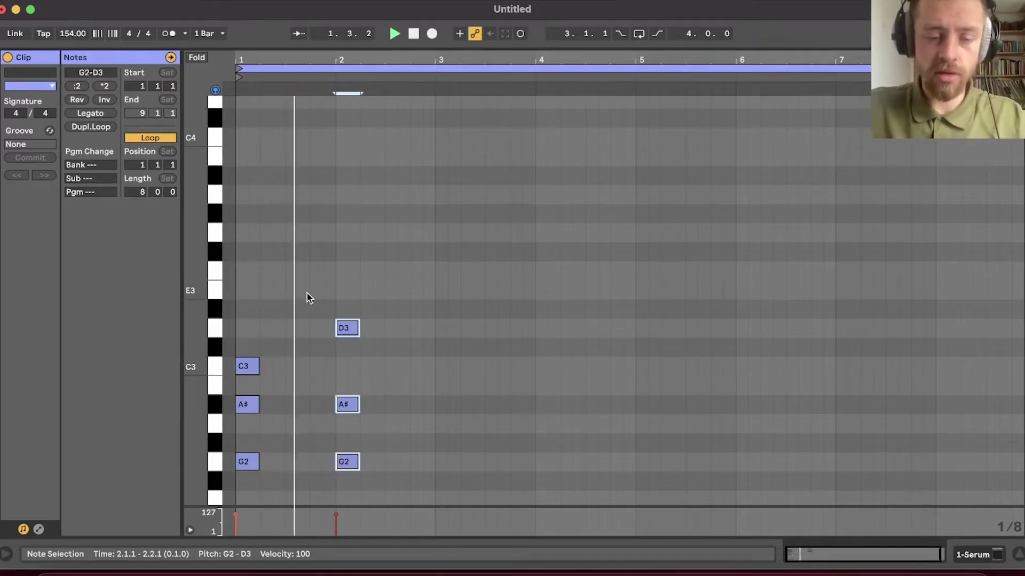
{"action": "left_click", "coordinate": [377, 348]}
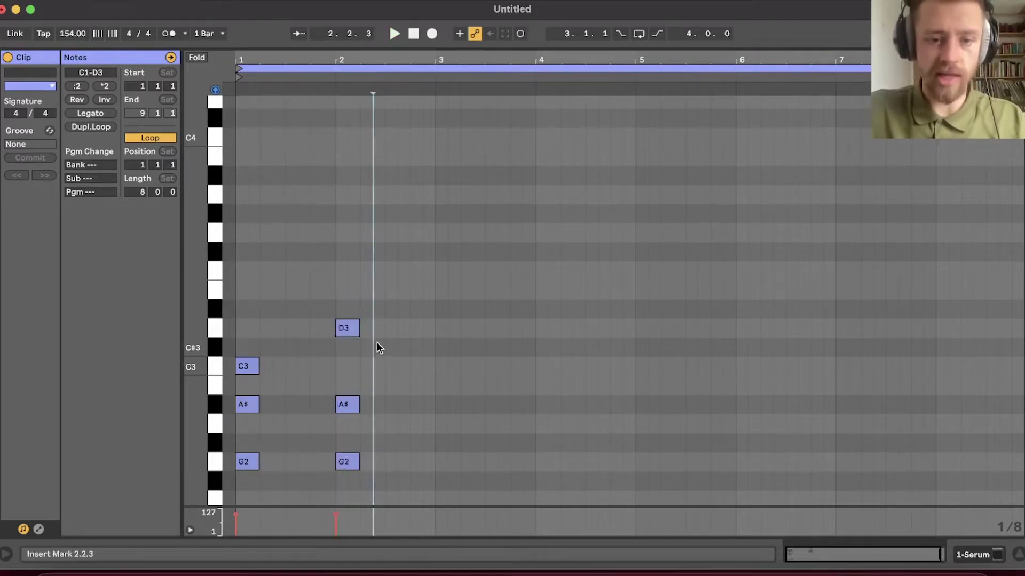
- Copy the D3 note in bar 2 up to F3 to make a G minor seventh chord, and play it
{"action": "right_click", "coordinate": [346, 326]}
{"action": "left_click", "coordinate": [344, 267]}
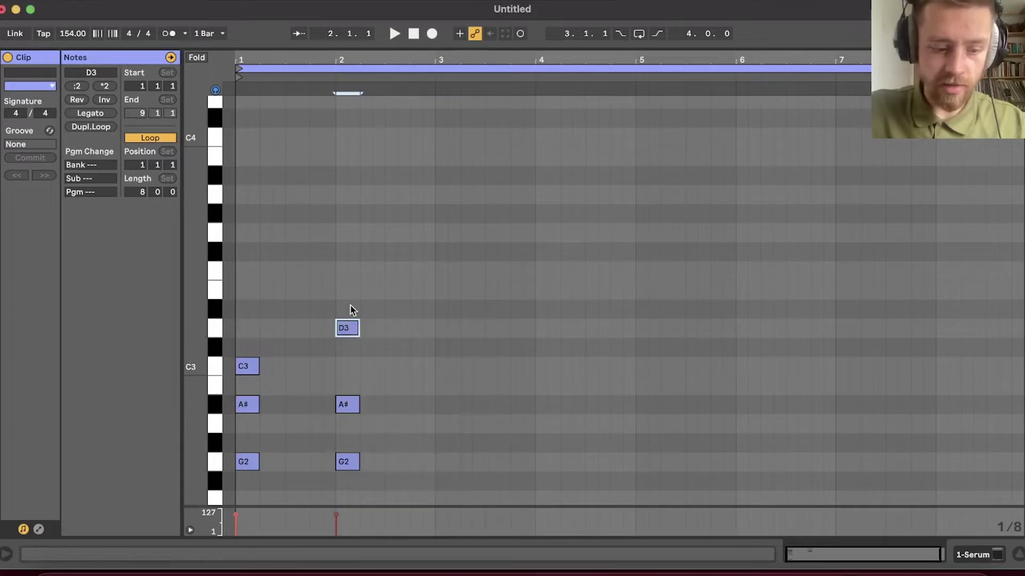
{"action": "left_click_drag", "start_coordinate": [345, 329], "coordinate": [342, 283]}
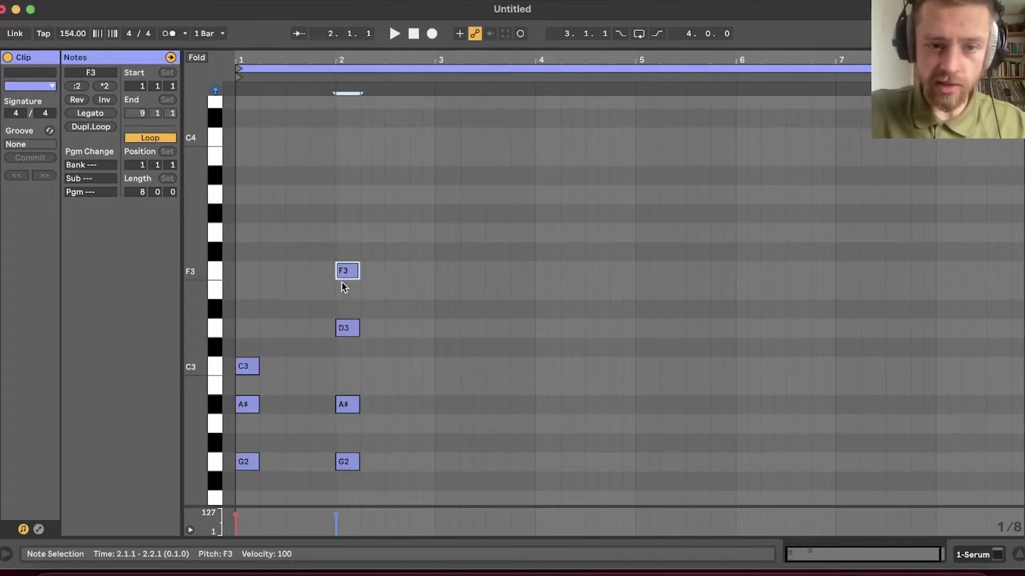
{"action": "left_click", "coordinate": [335, 304]}
{"action": "key", "text": "space"}
{"action": "key", "text": "space"}
- Move the D3 note in bar 2 down one octave to D2 and play the inverted chord
{"action": "left_click_drag", "start_coordinate": [376, 349], "coordinate": [350, 296]}
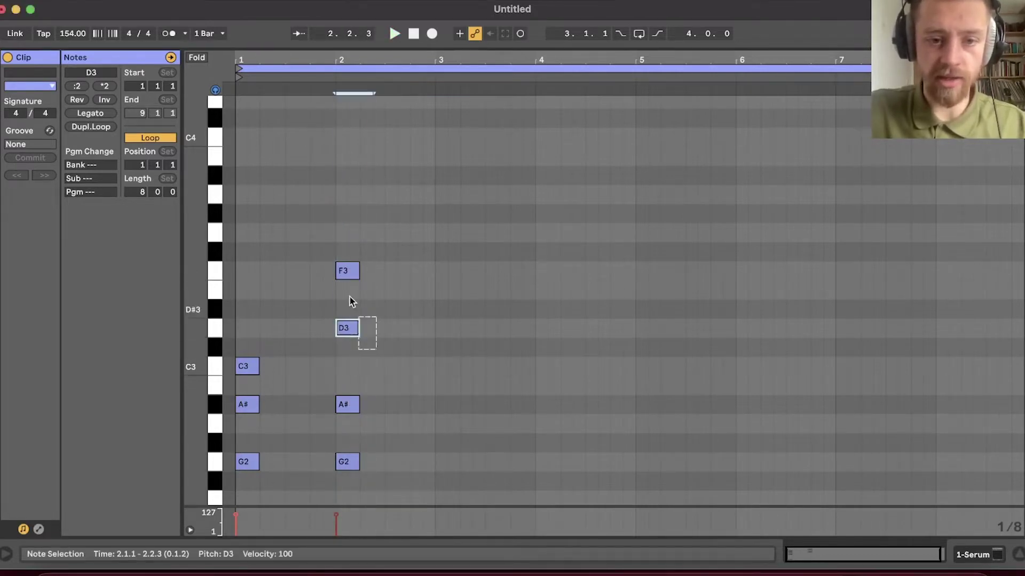
{"action": "key", "text": "shift+Down"}
{"action": "key", "text": "space"}
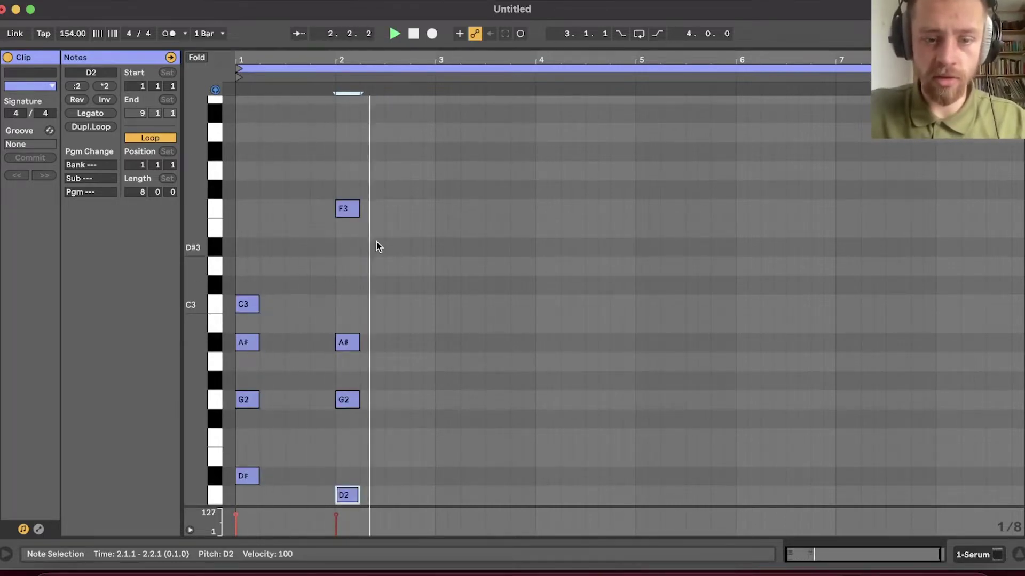
{"action": "scroll", "coordinate": [380, 329], "scroll_direction": "down", "scroll_amount": 5}
{"action": "key", "text": "space"}
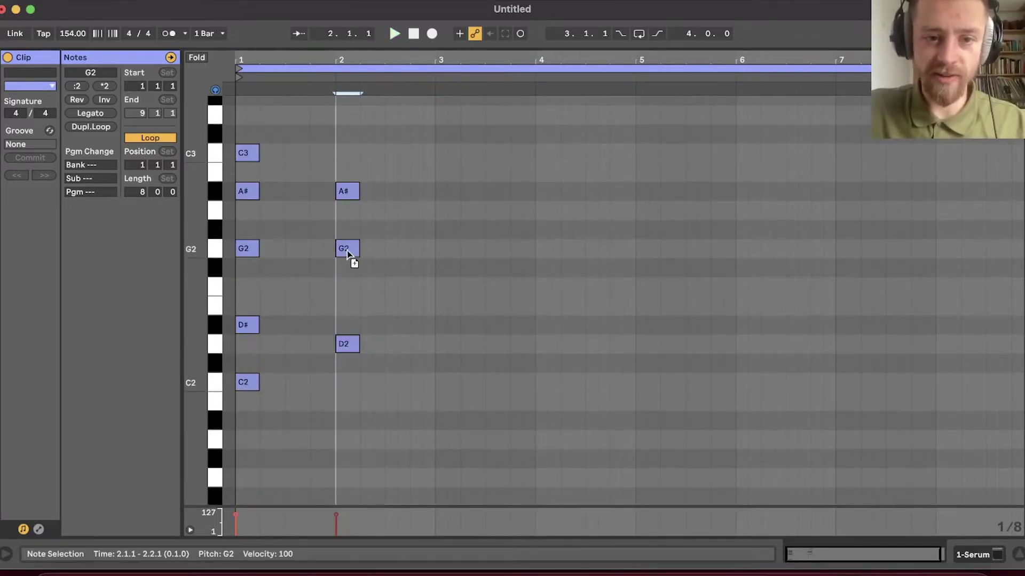
- Add a copy of the G2 root in bar 2 one octave lower at G1, and play the chords
{"action": "left_click", "coordinate": [345, 252], "text": "alt"}
{"action": "key", "text": "shift+Down"}
{"action": "key", "text": "space"}
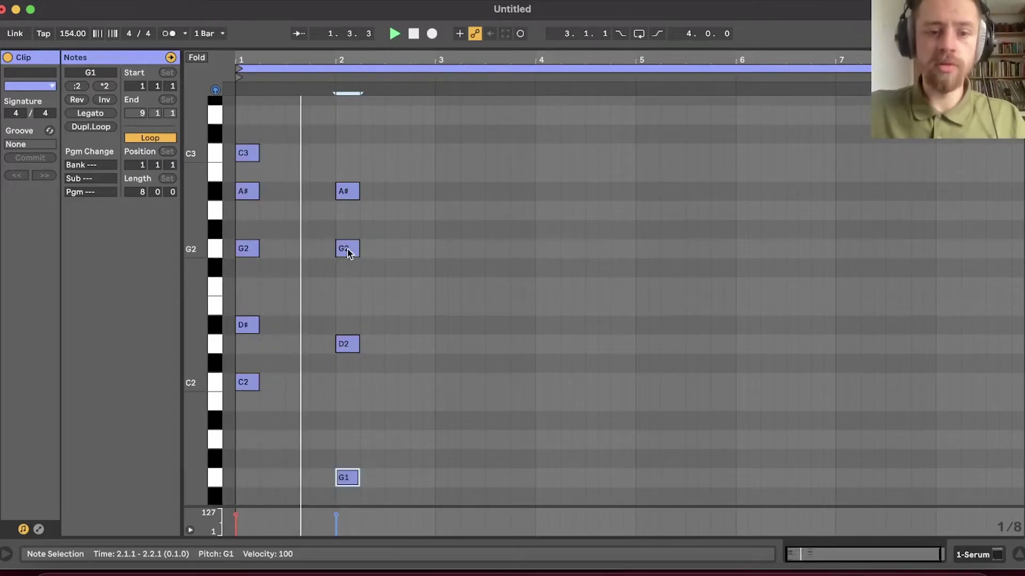
- Build a D minor triad at the start of bar 3 with the notes D2, F2 and A2
{"action": "scroll", "coordinate": [375, 284], "scroll_direction": "up", "scroll_amount": 6}
{"action": "scroll", "coordinate": [378, 284], "scroll_direction": "down", "scroll_amount": 2}
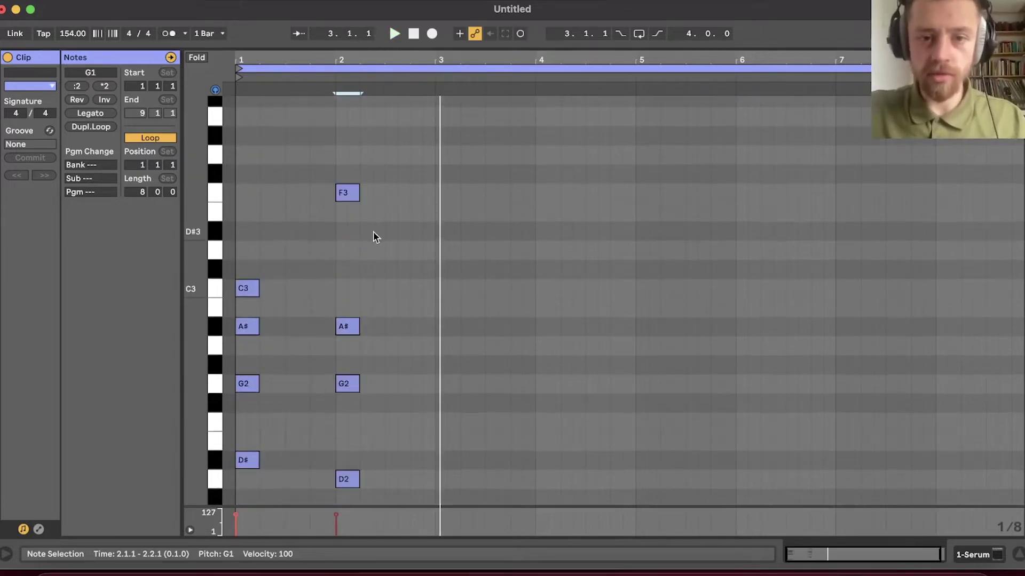
{"action": "double_click", "coordinate": [441, 215]}
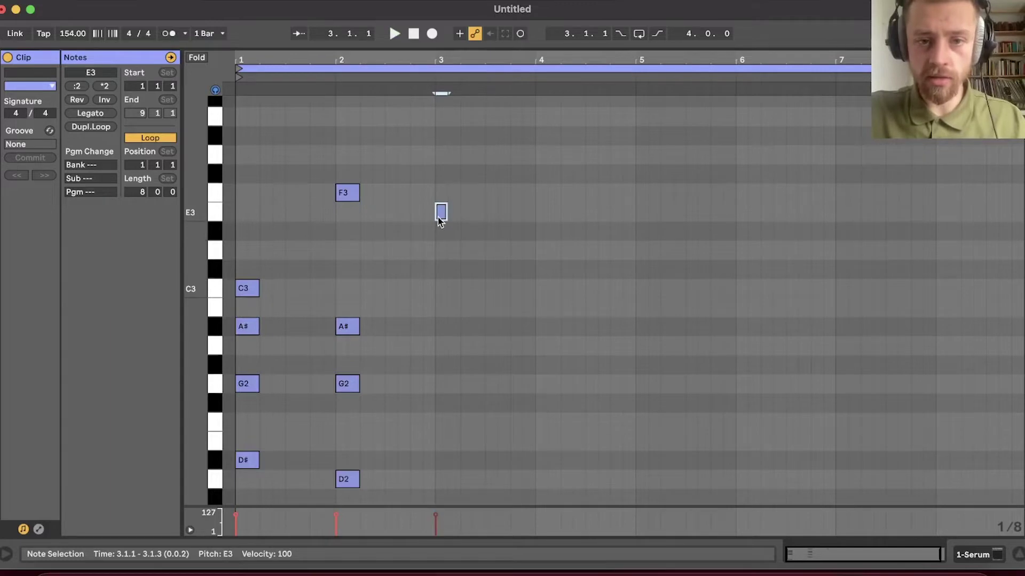
{"action": "left_click_drag", "start_coordinate": [439, 220], "coordinate": [459, 250]}
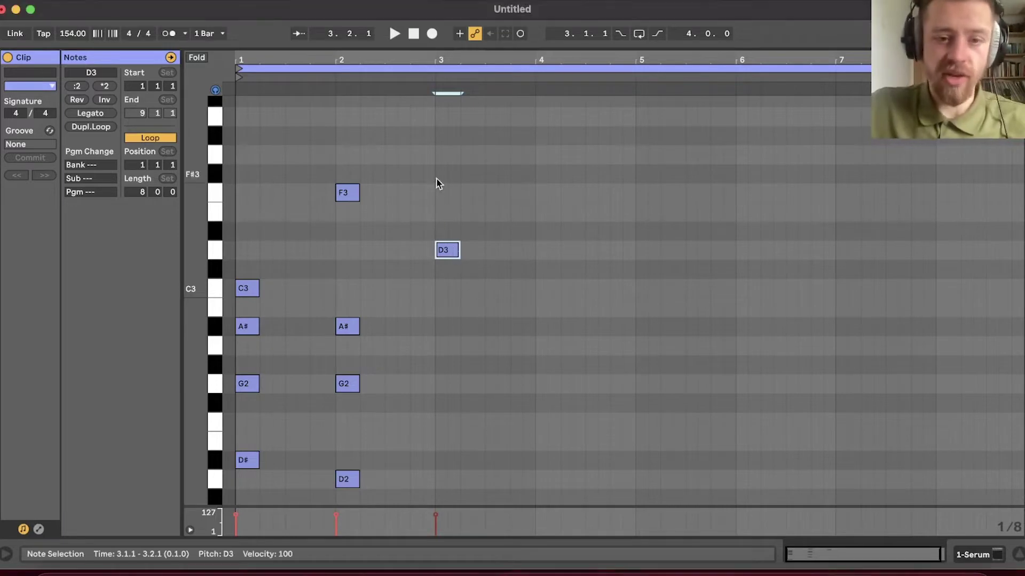
{"action": "key", "text": "shift+Down"}
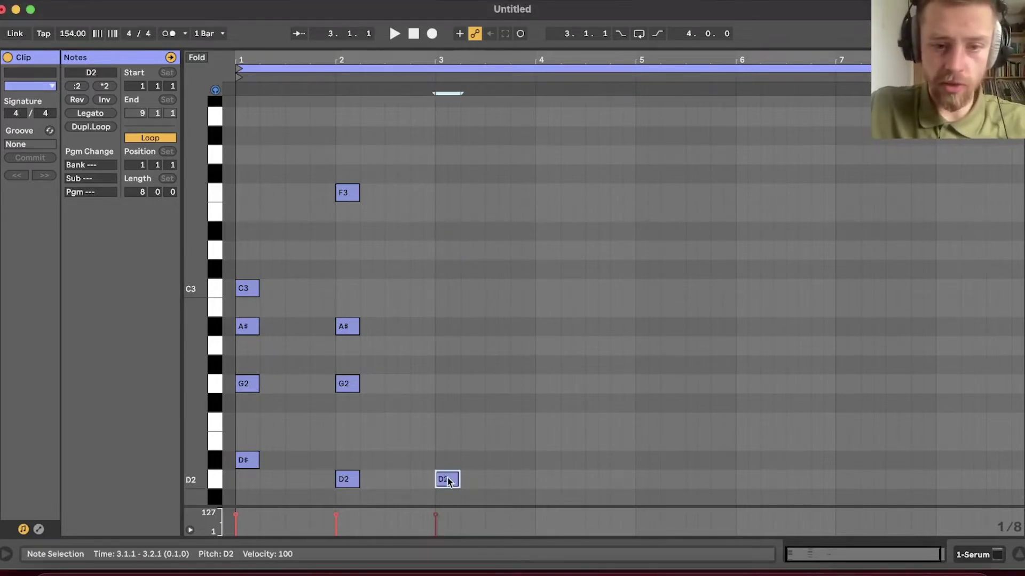
{"action": "left_click_drag", "start_coordinate": [448, 481], "coordinate": [451, 346]}
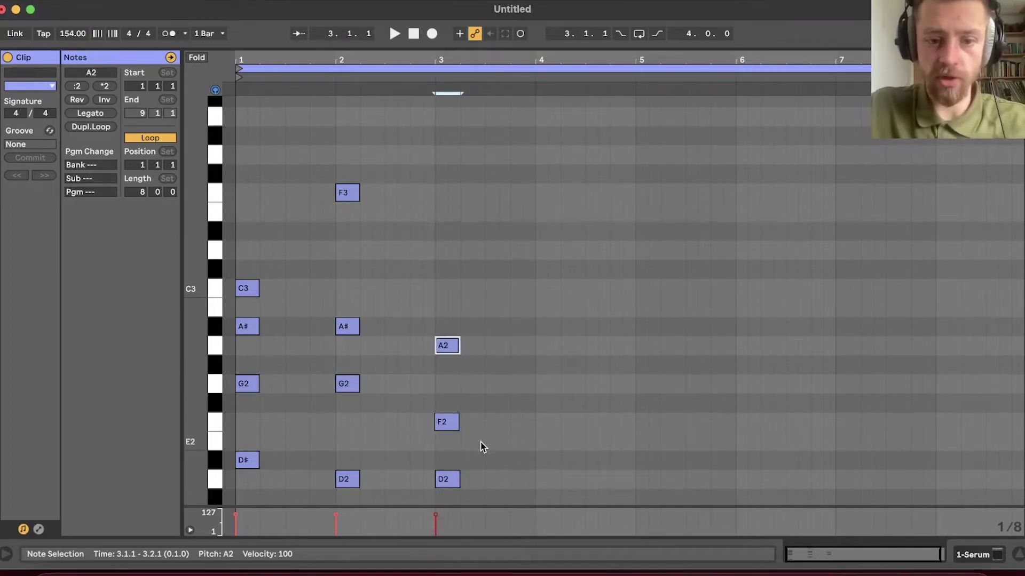
- Add C3 to the bar 3 triad to make a D minor seventh chord, and play it
{"action": "left_click", "coordinate": [448, 423]}
{"action": "scroll", "coordinate": [451, 373], "scroll_direction": "down", "scroll_amount": 1}
{"action": "left_click_drag", "start_coordinate": [453, 311], "coordinate": [455, 263]}
{"action": "key", "text": "space"}
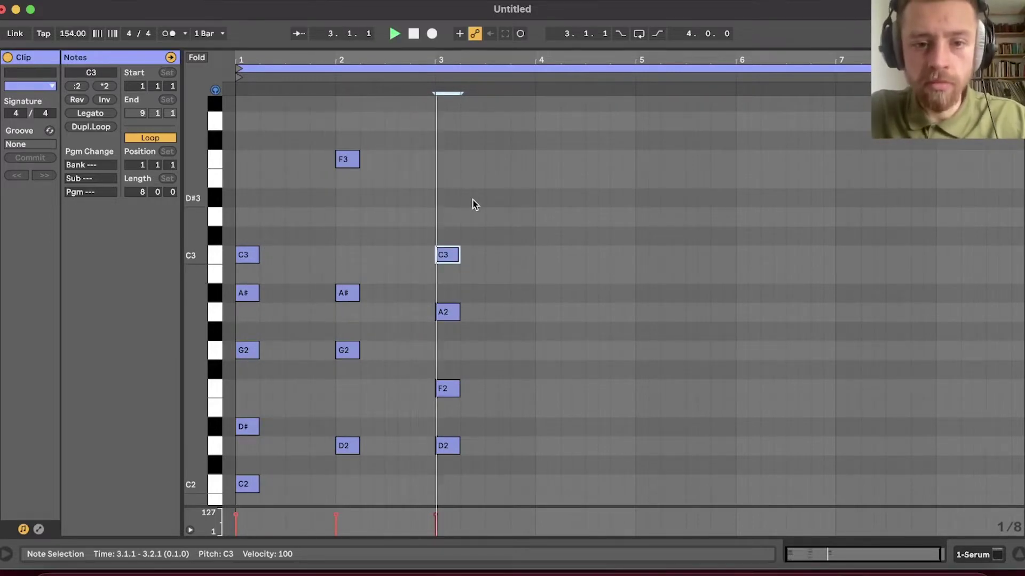
- Move the whole D minor seventh chord from bar 3 to the start of bar 4
{"action": "key", "text": "Right"}
{"action": "key", "text": "Right"}
{"action": "key", "text": "Right"}
{"action": "key", "text": "Right"}
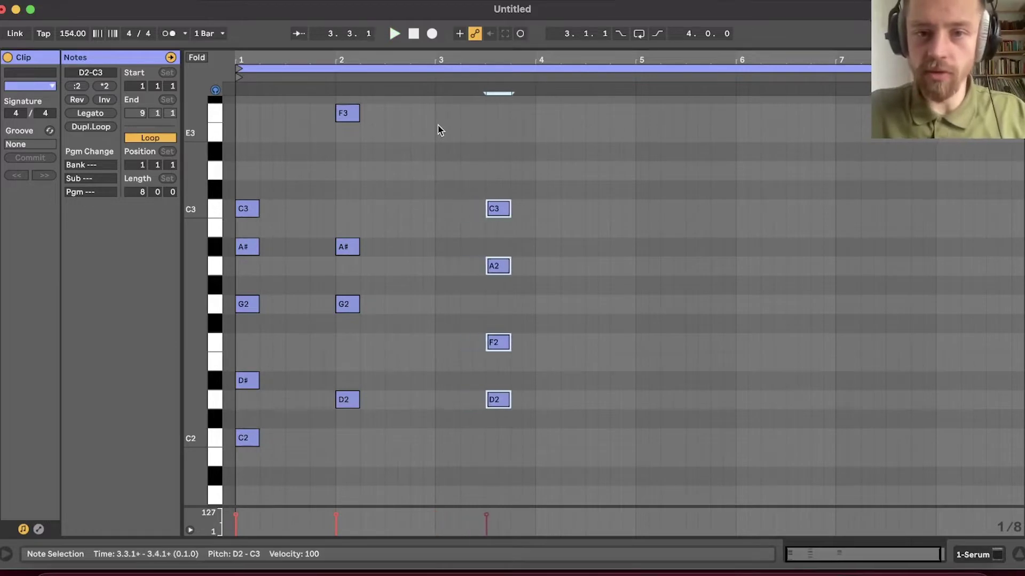
{"action": "key", "text": "Right"}
{"action": "key", "text": "Right"}
{"action": "key", "text": "Right"}
{"action": "key", "text": "Right"}
- Build a D# major seventh chord at the start of bar 3 from D#2, G2, A#2 and D3, and play the progression
{"action": "scroll", "coordinate": [424, 216], "scroll_direction": "up", "scroll_amount": 2}
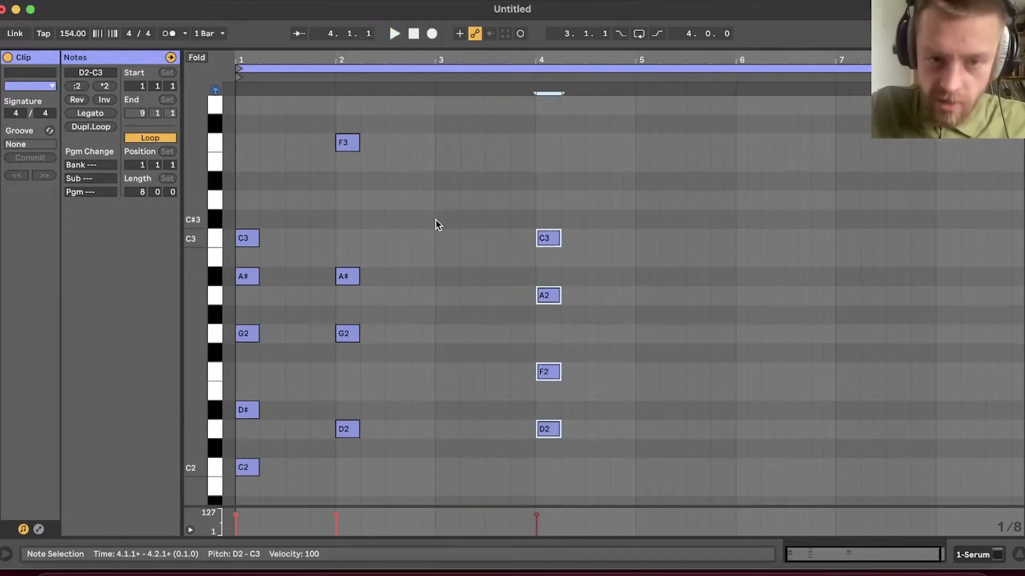
{"action": "double_click", "coordinate": [440, 201]}
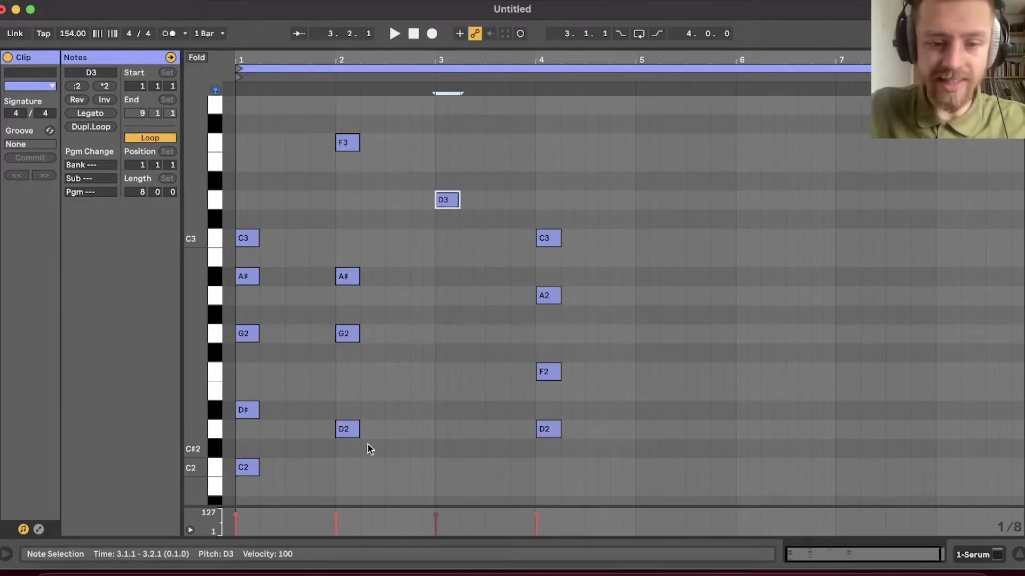
{"action": "left_click", "coordinate": [153, 574]}
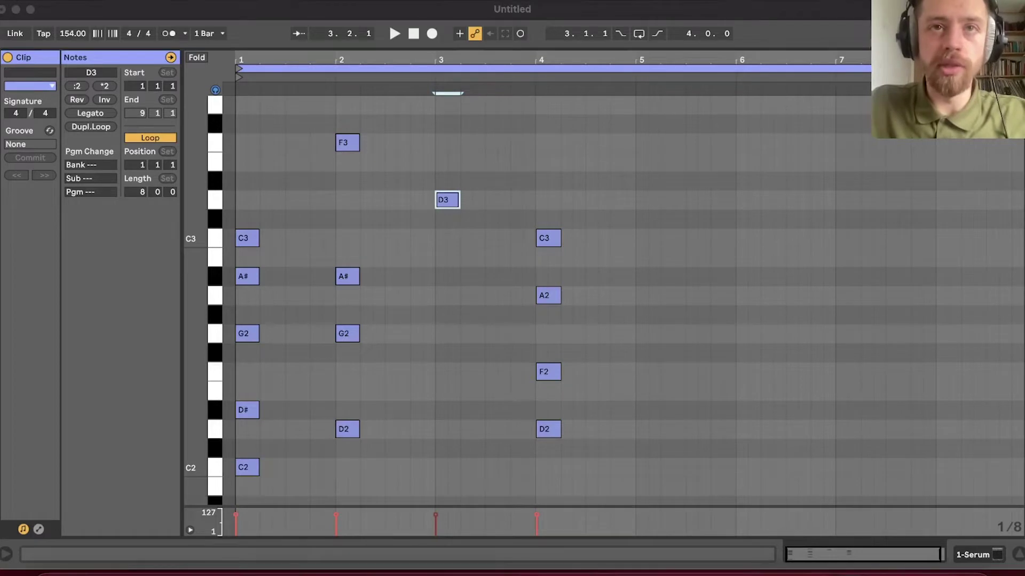
{"action": "double_click", "coordinate": [448, 276]}
{"action": "left_click_drag", "start_coordinate": [449, 277], "coordinate": [448, 409]}
{"action": "left_click_drag", "start_coordinate": [447, 410], "coordinate": [448, 277]}
{"action": "key", "text": "space"}
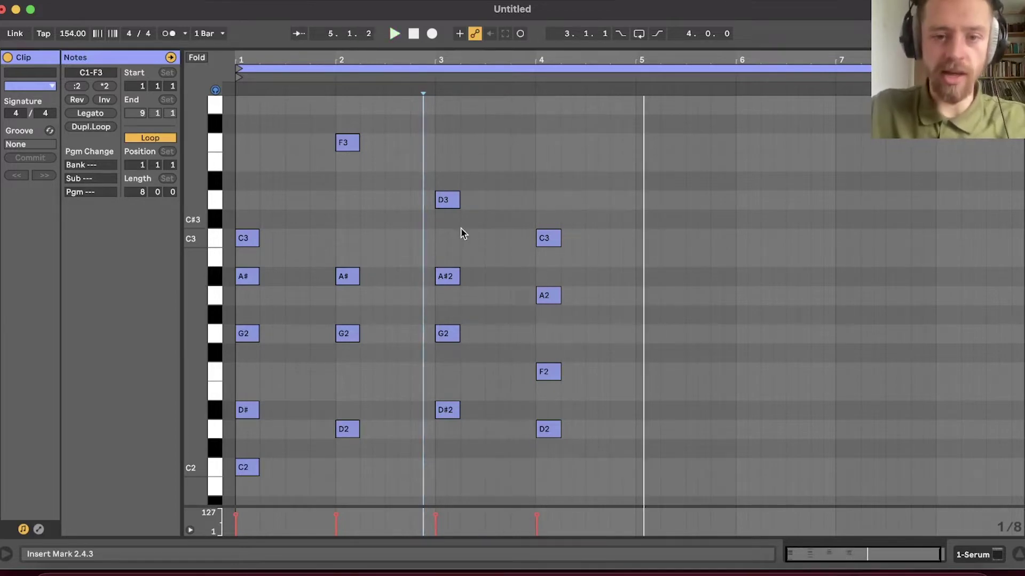
- Turn the D minor seventh chord in bar 4 into a rhythm of four hits, shortening the first three
{"action": "key", "text": "space"}
{"action": "left_click_drag", "start_coordinate": [571, 456], "coordinate": [539, 207]}
{"action": "key", "text": "shift+Right"}
{"action": "key", "text": "shift+Right"}
{"action": "key", "text": "shift+Right"}
{"action": "key", "text": "shift+Left"}
{"action": "key", "text": "shift+Left"}
{"action": "key", "text": "shift+Left"}
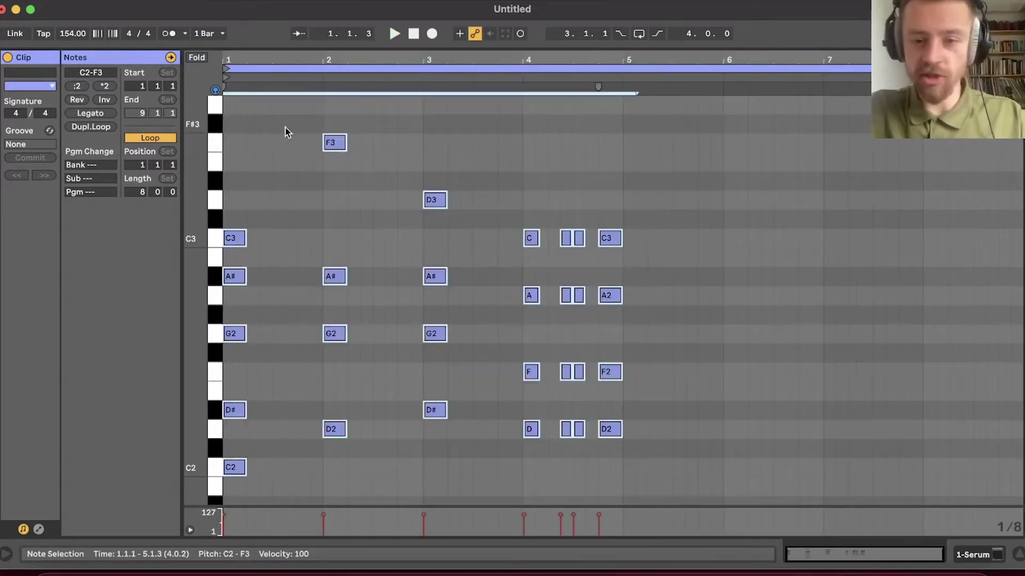
- Duplicate the complete four-bar chord progression into bars 5 to 8
{"action": "key", "text": "Left"}
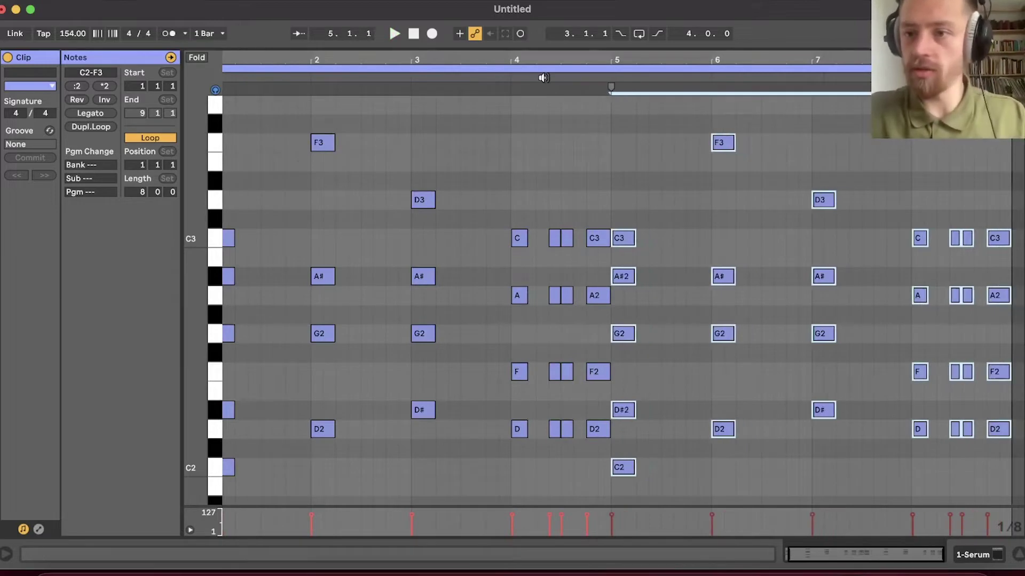
{"action": "left_click", "coordinate": [690, 235]}
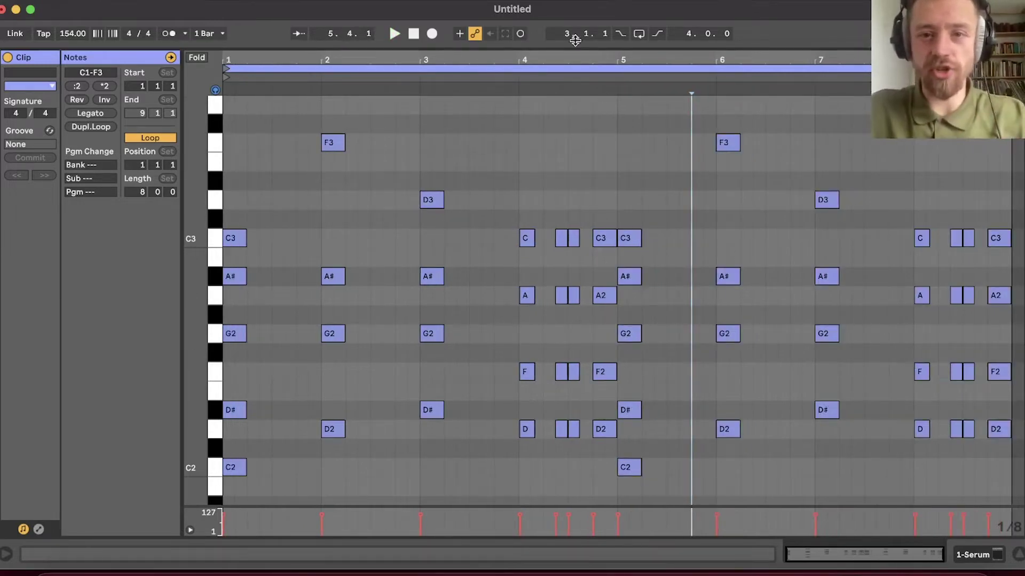
{"action": "left_click_drag", "start_coordinate": [563, 58], "coordinate": [567, 62]}
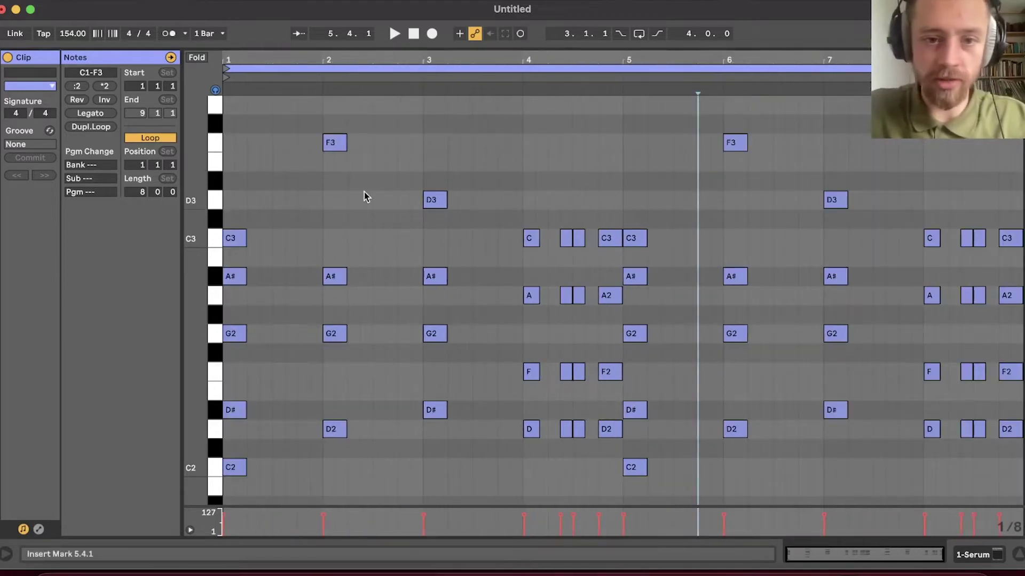
- Add a copy of the D#2 root in bar 3 one octave lower at D#1
{"action": "left_click", "coordinate": [485, 240]}
{"action": "scroll", "coordinate": [446, 453], "scroll_direction": "down", "scroll_amount": 3}
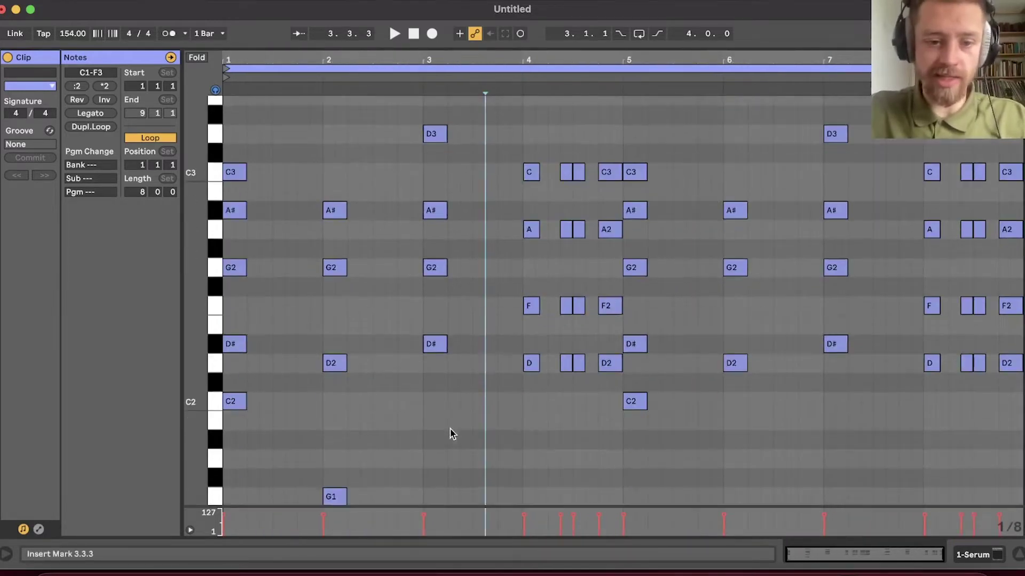
{"action": "left_click", "coordinate": [435, 350]}
{"action": "key", "text": "shift+Down"}
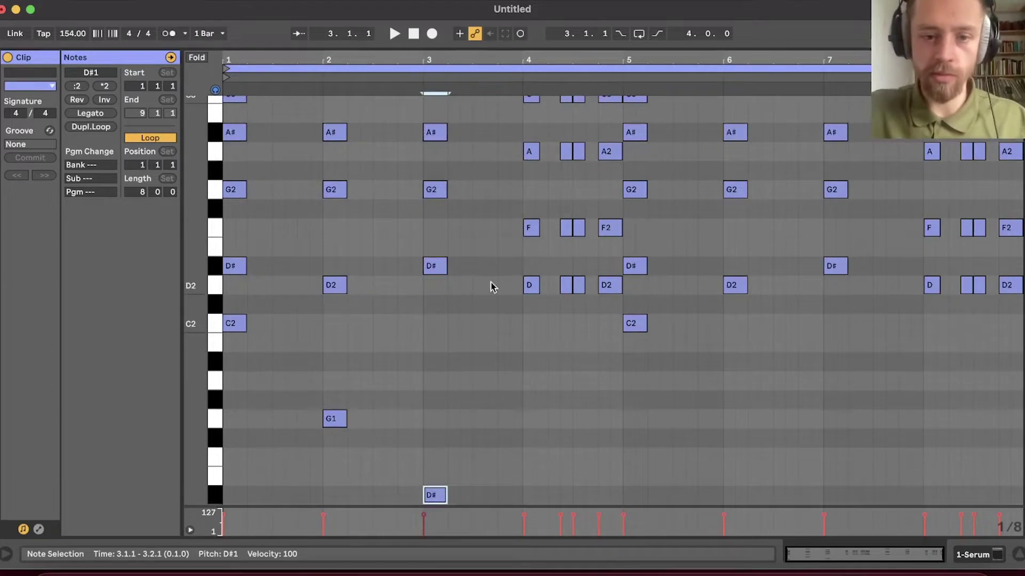
- Move the A#2 note in bar 3 down one octave to A#1, and play the progression
{"action": "scroll", "coordinate": [452, 259], "scroll_direction": "up", "scroll_amount": 4}
{"action": "scroll", "coordinate": [471, 235], "scroll_direction": "up", "scroll_amount": 1}
{"action": "left_click_drag", "start_coordinate": [471, 237], "coordinate": [428, 216]}
{"action": "scroll", "coordinate": [387, 281], "scroll_direction": "down", "scroll_amount": 3}
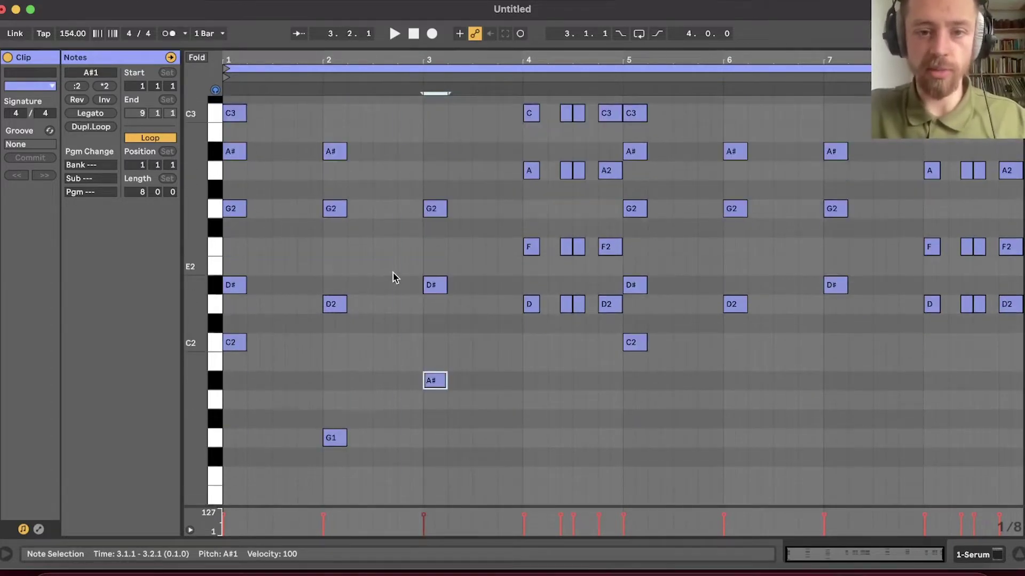
{"action": "left_click", "coordinate": [397, 278]}
{"action": "scroll", "coordinate": [435, 260], "scroll_direction": "up", "scroll_amount": 6}
{"action": "key", "text": "space"}
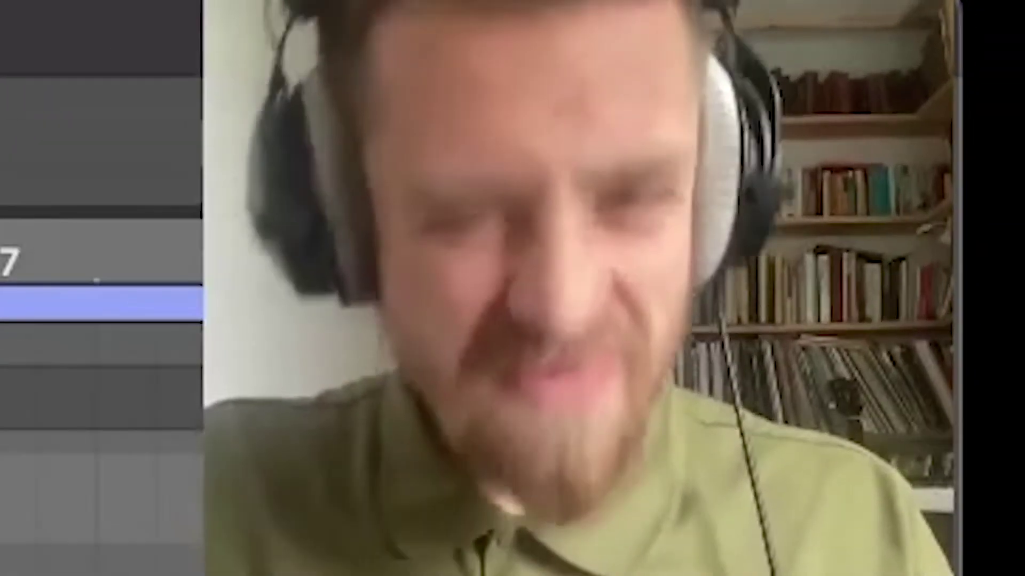
- Add copies of all the D2 notes in bar 4 one octave lower at D1
{"action": "left_click_drag", "start_coordinate": [528, 354], "coordinate": [528, 354]}
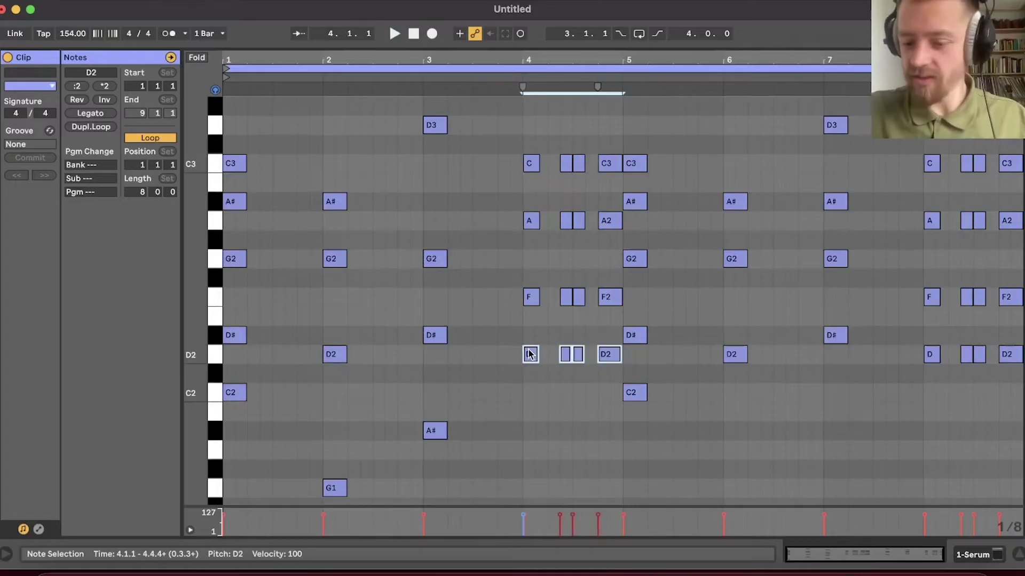
{"action": "key", "text": "shift+Down"}
{"action": "scroll", "coordinate": [534, 342], "scroll_direction": "down", "scroll_amount": 2}
- Move all the A2 notes in bar 4 down one octave to A1, and play the clip from the start
{"action": "scroll", "coordinate": [540, 330], "scroll_direction": "up", "scroll_amount": 6}
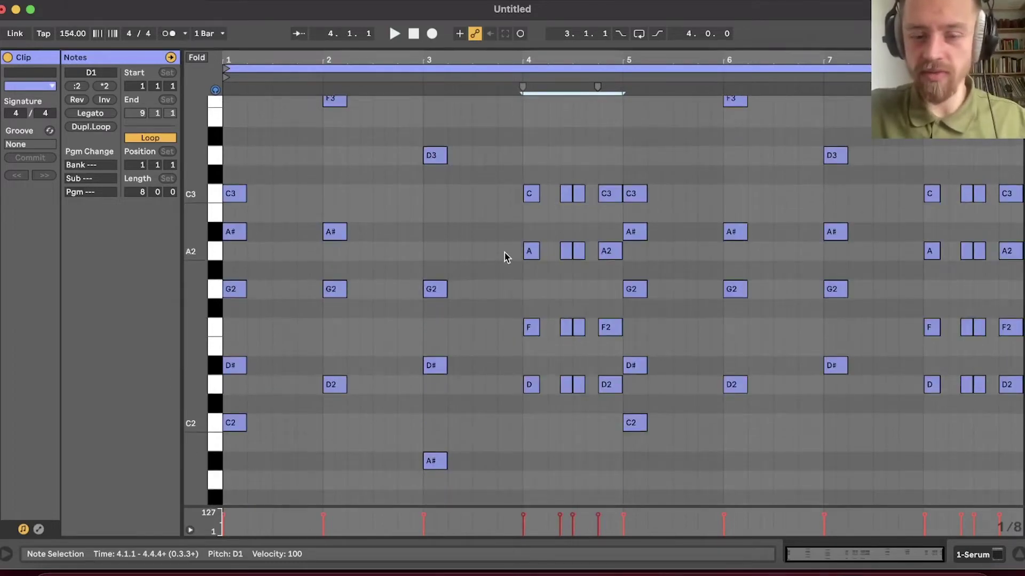
{"action": "left_click_drag", "start_coordinate": [504, 252], "coordinate": [705, 270]}
{"action": "key", "text": "shift+Down"}
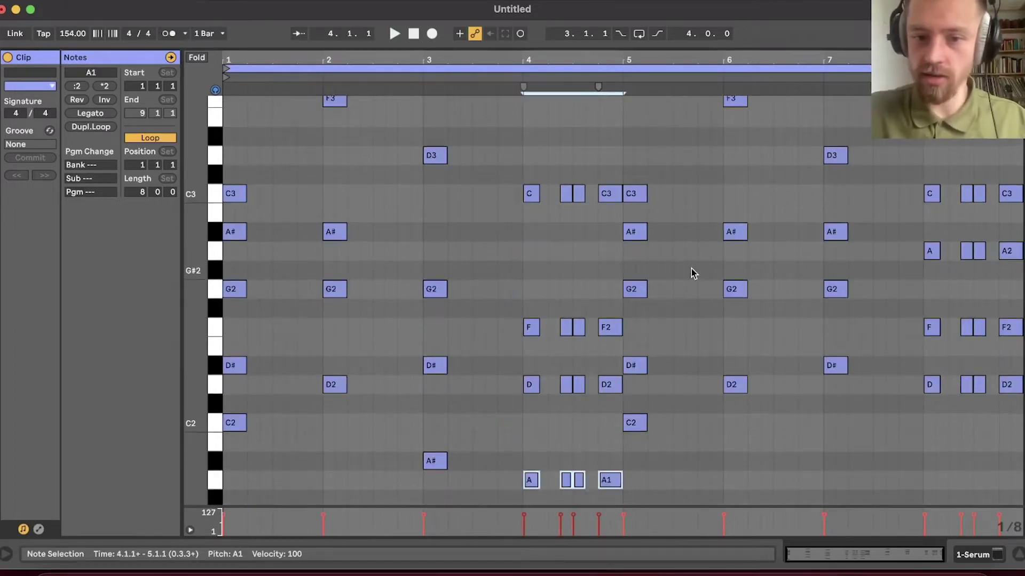
{"action": "left_click", "coordinate": [258, 86]}
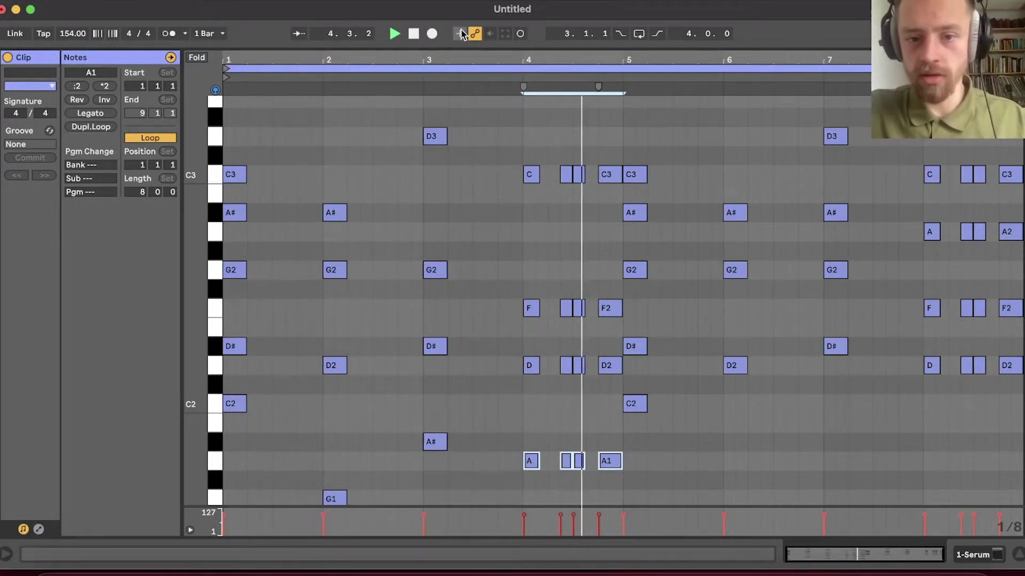
- Move all the A1 notes in bar 4 up one octave to A2
{"action": "scroll", "coordinate": [641, 398], "scroll_direction": "down", "scroll_amount": 2}
{"action": "key", "text": "space"}
{"action": "left_click_drag", "start_coordinate": [624, 415], "coordinate": [526, 372]}
{"action": "key", "text": "shift+Up"}
- Try the C3 notes in bar 4 one octave lower at C2, listen, and put them back at C3
{"action": "scroll", "coordinate": [540, 189], "scroll_direction": "up", "scroll_amount": 2}
{"action": "left_click_drag", "start_coordinate": [513, 173], "coordinate": [596, 177]}
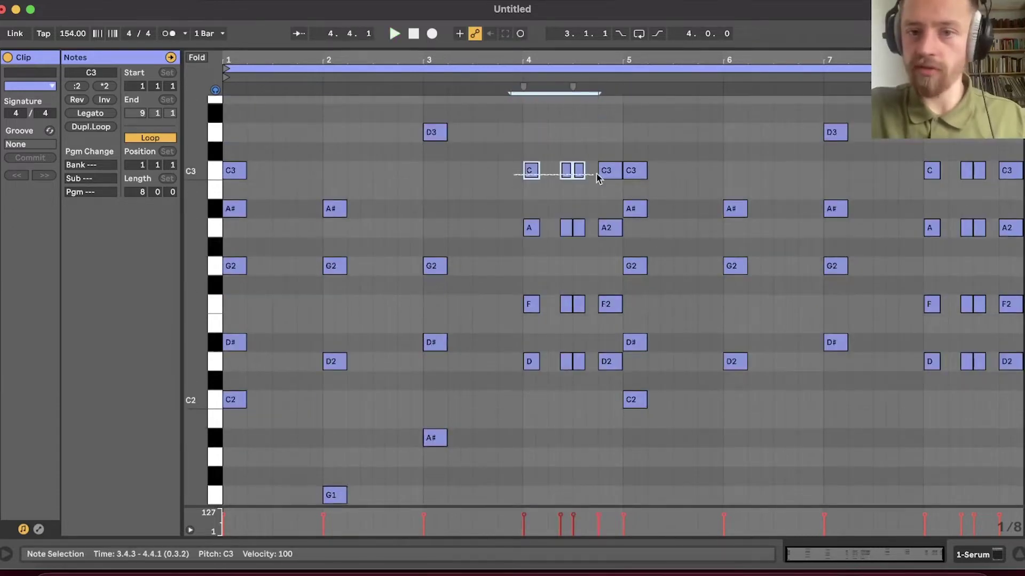
{"action": "key", "text": "shift+Down"}
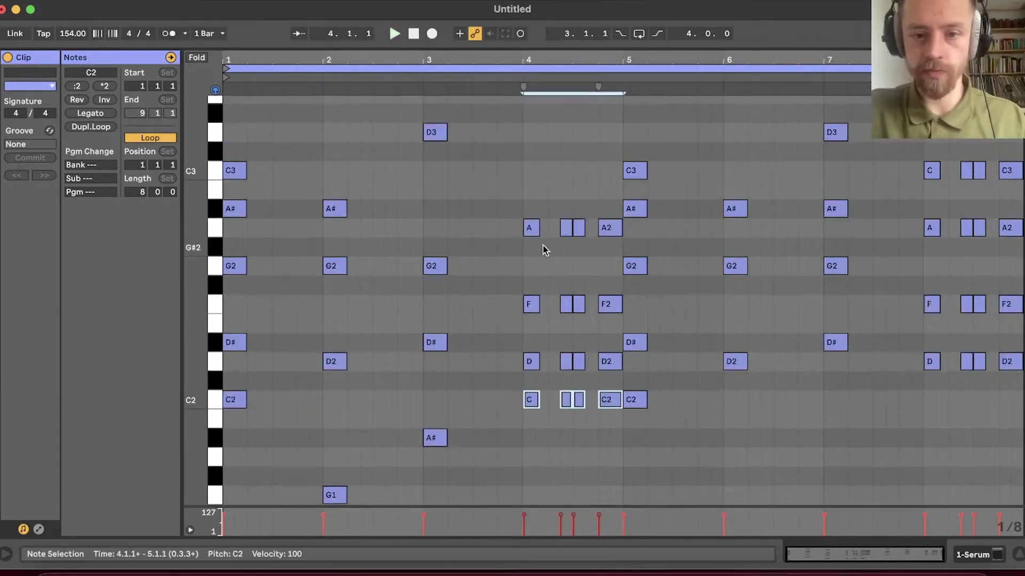
{"action": "left_click", "coordinate": [529, 229]}
{"action": "key", "text": "space"}
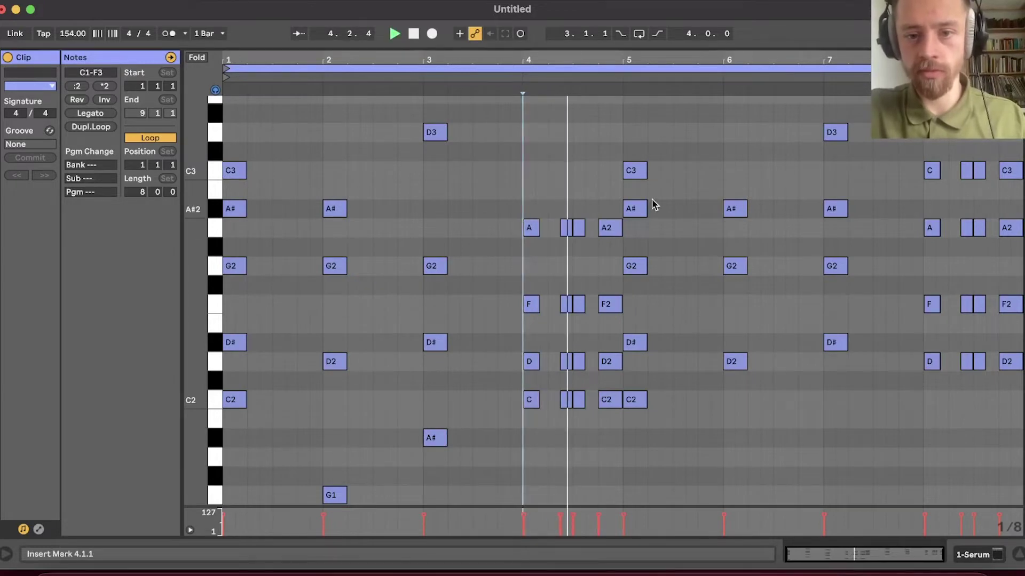
{"action": "left_click_drag", "start_coordinate": [612, 429], "coordinate": [523, 394]}
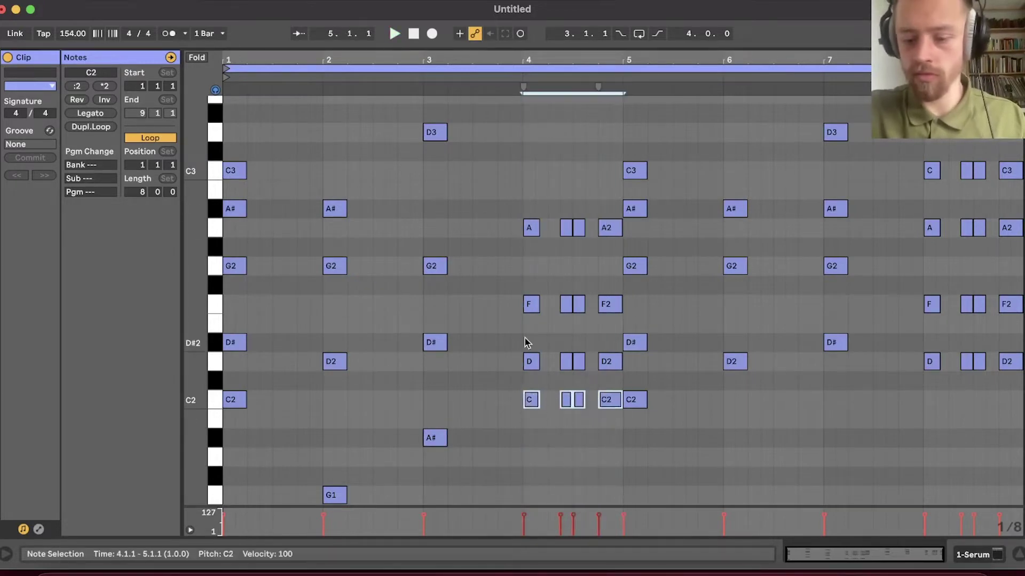
{"action": "key", "text": "shift+Up"}
{"action": "left_click", "coordinate": [509, 336]}
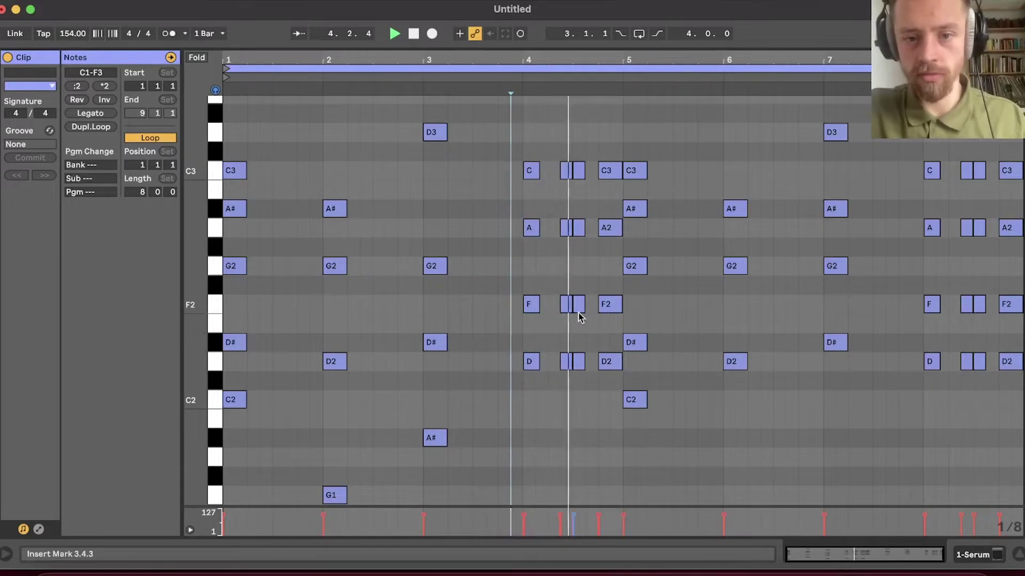
- Try the D1 bass notes in bar 4 one octave lower at D0, play the clip, and return them to D1
{"action": "scroll", "coordinate": [587, 358], "scroll_direction": "down", "scroll_amount": 5}
{"action": "key", "text": "space"}
{"action": "left_click_drag", "start_coordinate": [637, 356], "coordinate": [520, 283]}
{"action": "key", "text": "shift+Down"}
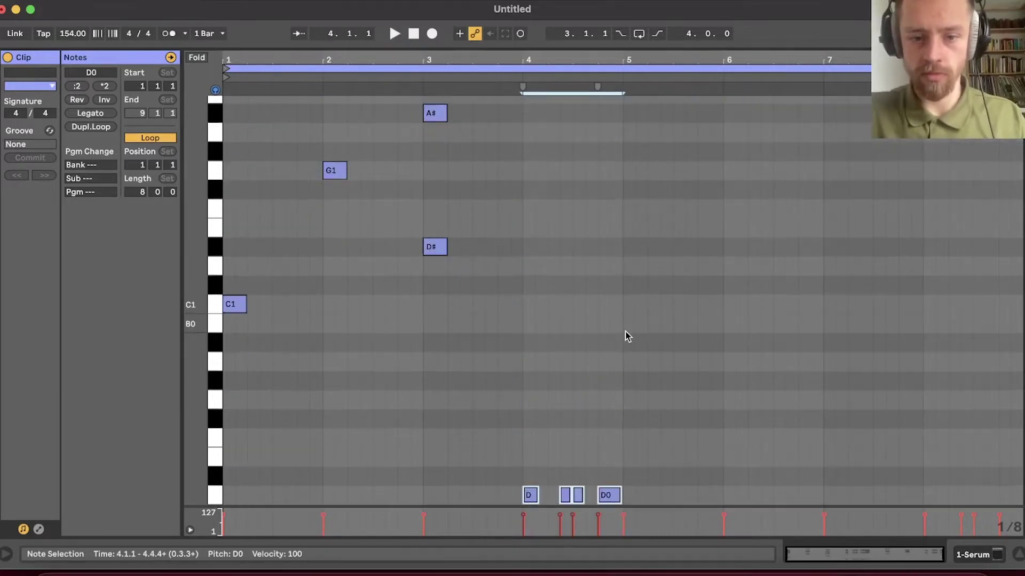
{"action": "key", "text": "space"}
{"action": "key", "text": "shift+Up"}
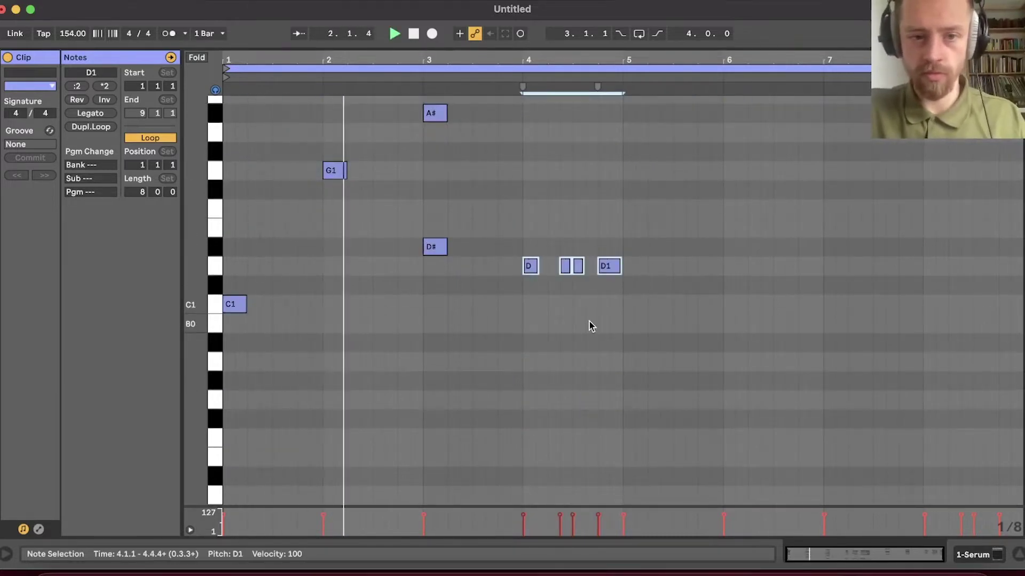
- Replace the chords in bars 5 to 8 with a copy of the revoiced chords from bars 1 to 4
{"action": "scroll", "coordinate": [571, 313], "scroll_direction": "up", "scroll_amount": 3}
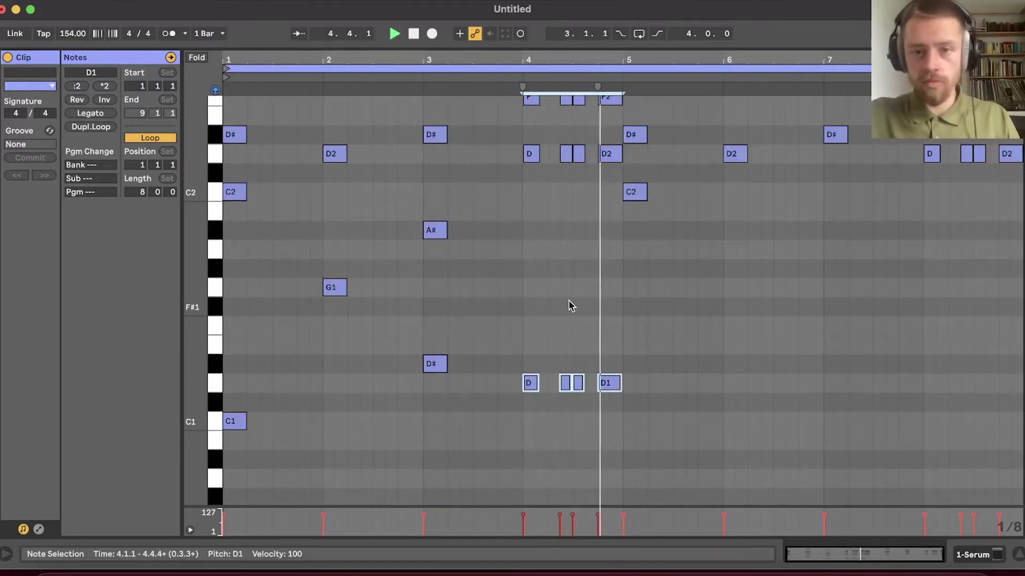
{"action": "left_click_drag", "start_coordinate": [193, 211], "coordinate": [200, 269]}
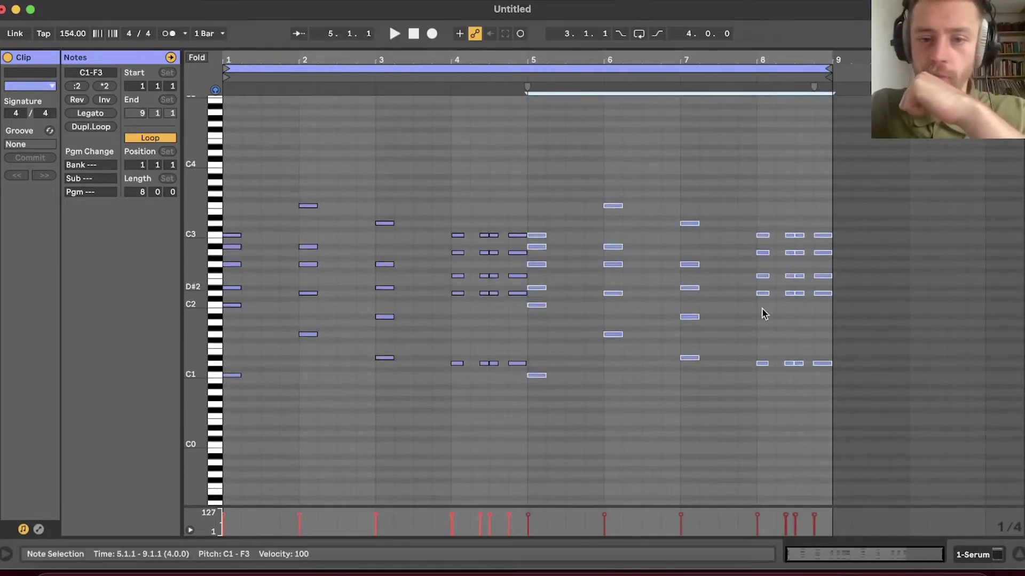
{"action": "left_click_drag", "start_coordinate": [475, 59], "coordinate": [554, 74]}
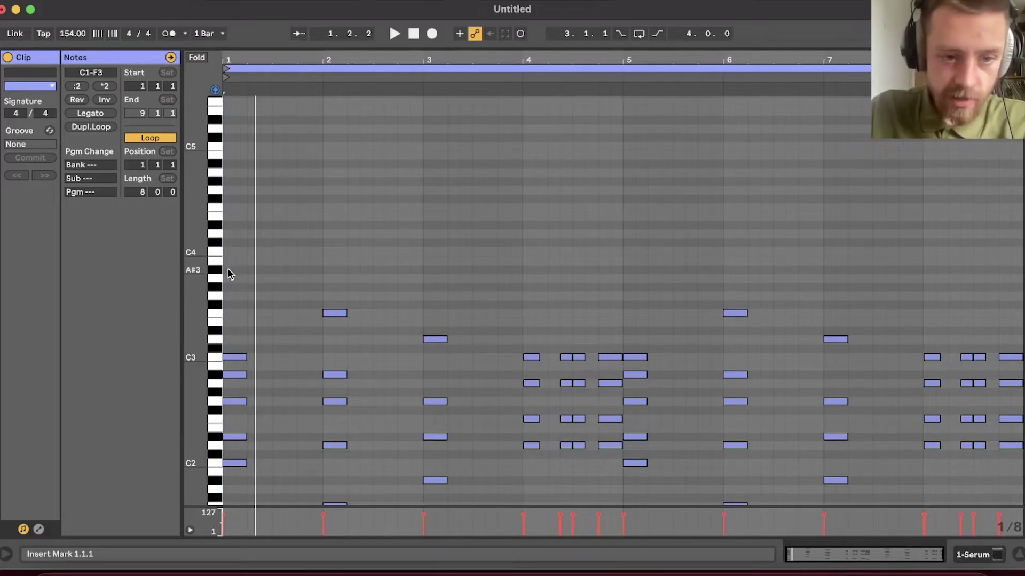
- Start a melody above the bar 1 chord with eighth notes F4 at 1.1, A3 at 1.2.3 and C4 at 1.3, and play it
{"action": "double_click", "coordinate": [228, 270]}
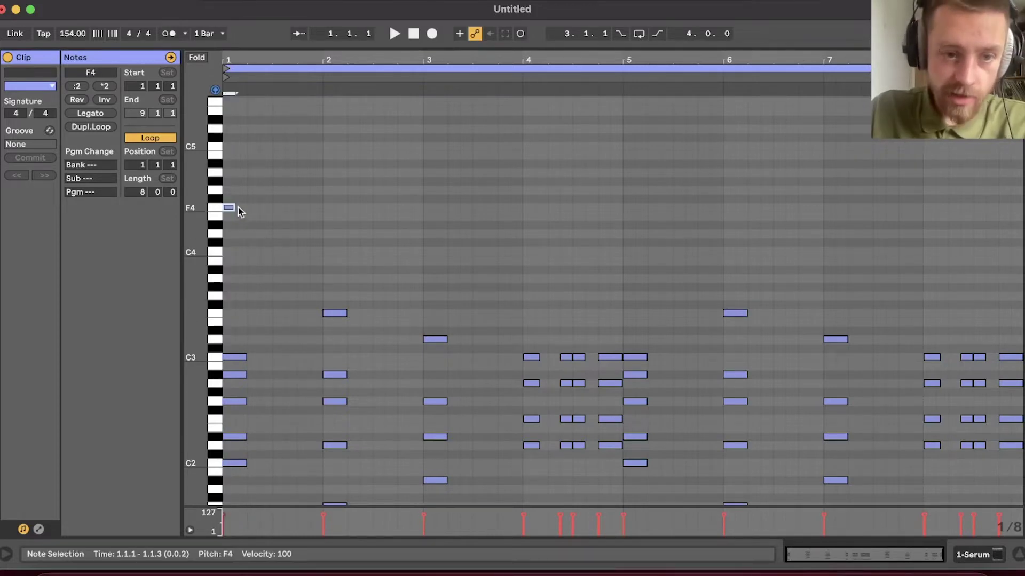
{"action": "left_click", "coordinate": [238, 209]}
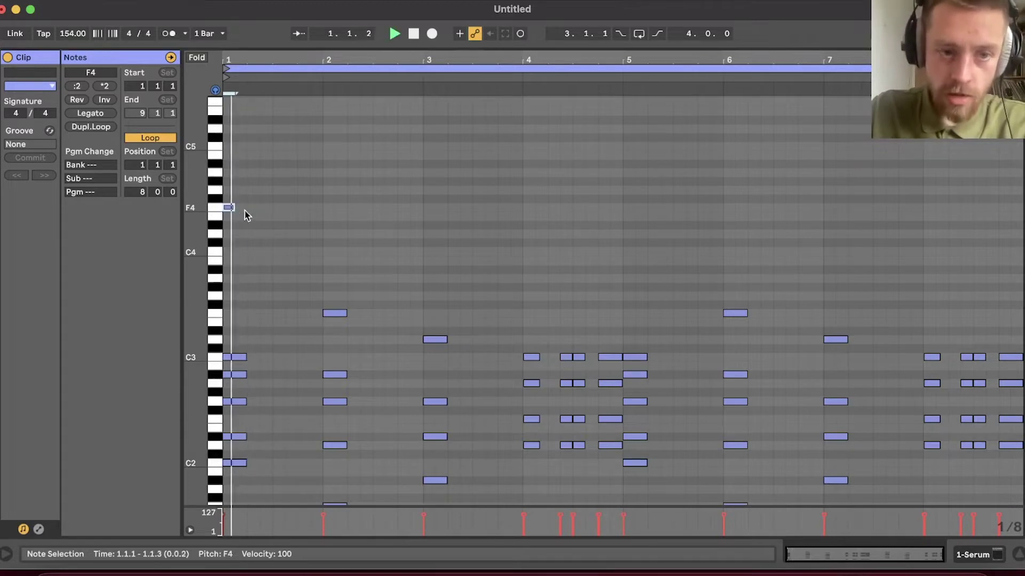
{"action": "double_click", "coordinate": [265, 253]}
{"action": "key", "text": "plus"}
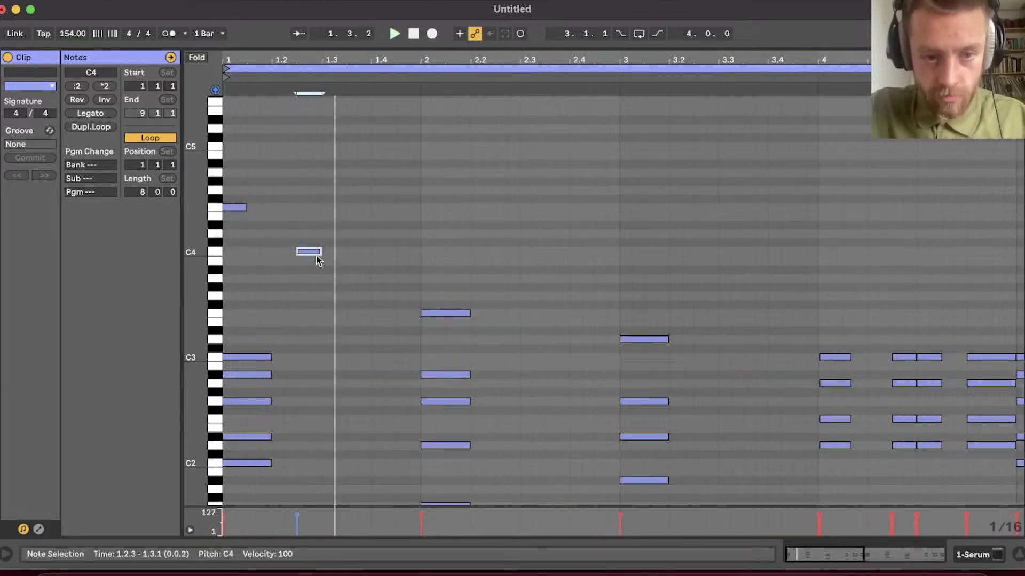
{"action": "key", "text": "space"}
{"action": "double_click", "coordinate": [336, 278]}
{"action": "left_click_drag", "start_coordinate": [335, 277], "coordinate": [334, 251]}
{"action": "key", "text": "space"}
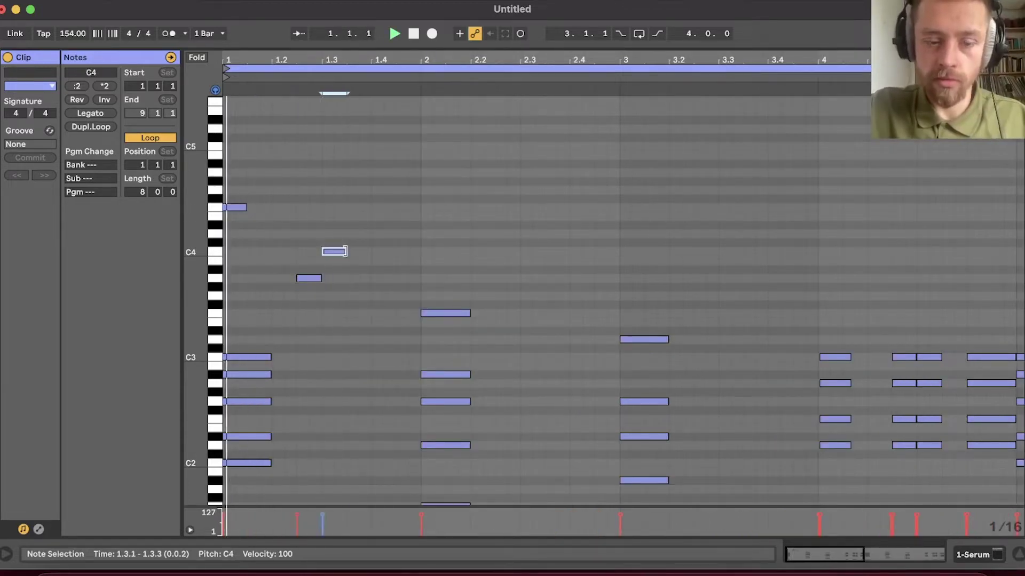
- Continue the melody with D4 at 1.4, C4 at 2.1, A3 at 2.2, A#3 at 2.2.3 and D4 at 2.3, and listen
{"action": "double_click", "coordinate": [383, 233]}
{"action": "double_click", "coordinate": [433, 251]}
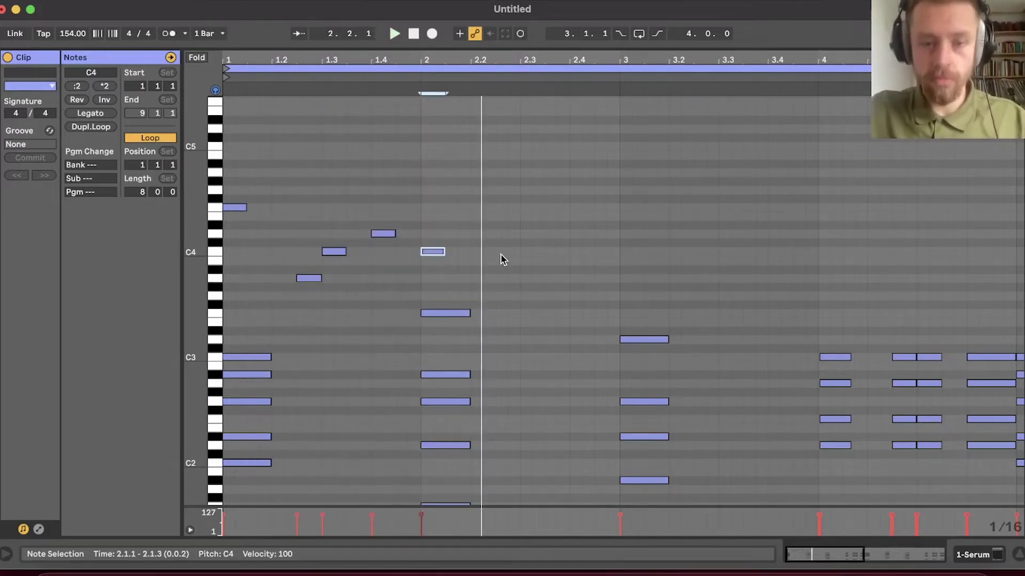
{"action": "double_click", "coordinate": [477, 278]}
{"action": "left_click_drag", "start_coordinate": [475, 279], "coordinate": [497, 273]}
{"action": "left_click_drag", "start_coordinate": [511, 233], "coordinate": [535, 233]}
{"action": "key", "text": "space"}
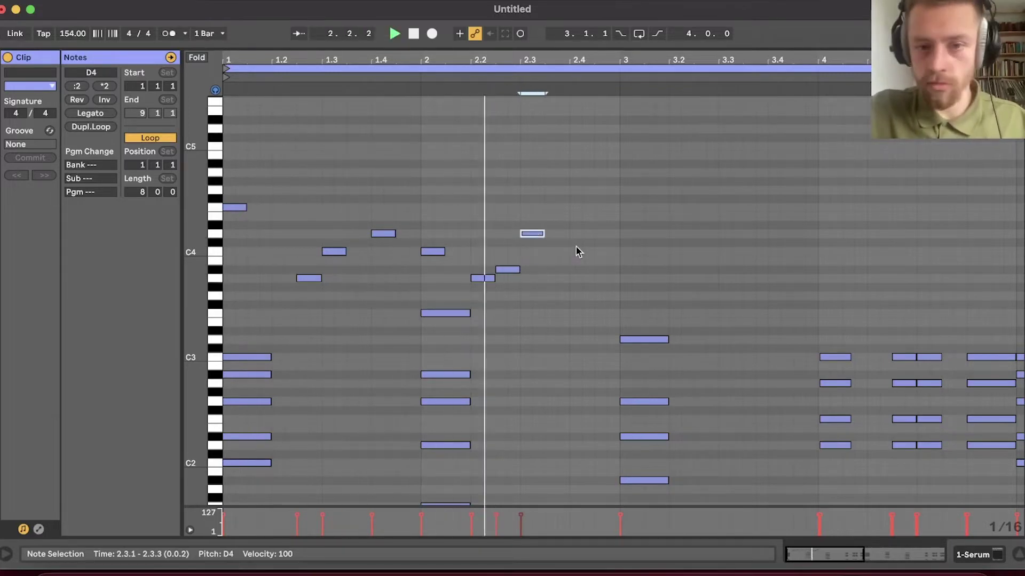
- Finish the bar 2 melody with C4 at 2.3, D4 at 2.3.3 and F4 at 2.4.3, and play it back
{"action": "double_click", "coordinate": [585, 209]}
{"action": "left_click", "coordinate": [410, 284]}
{"action": "key", "text": "space"}
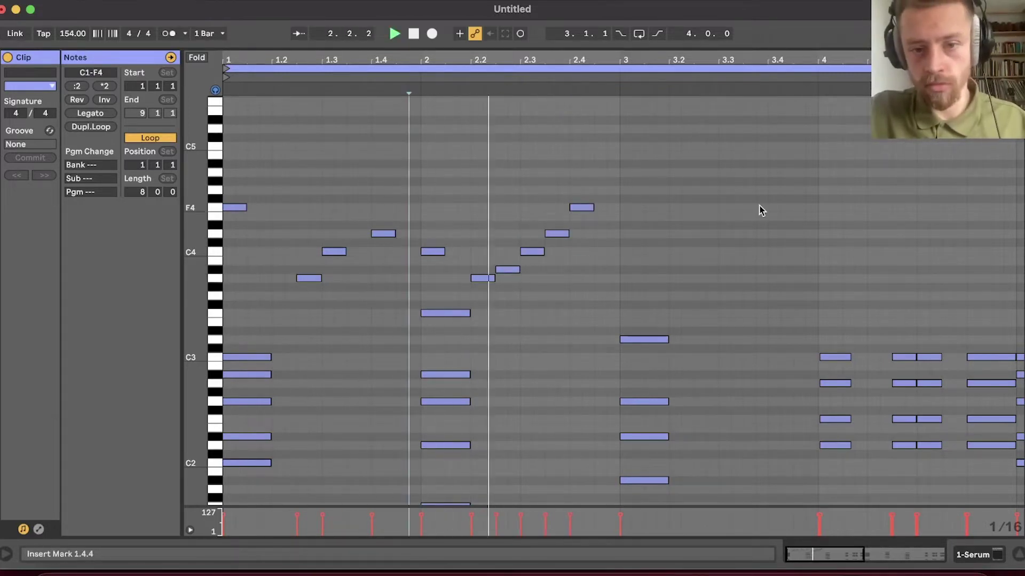
{"action": "left_click_drag", "start_coordinate": [587, 207], "coordinate": [612, 208]}
{"action": "left_click", "coordinate": [458, 269]}
{"action": "key", "text": "space"}
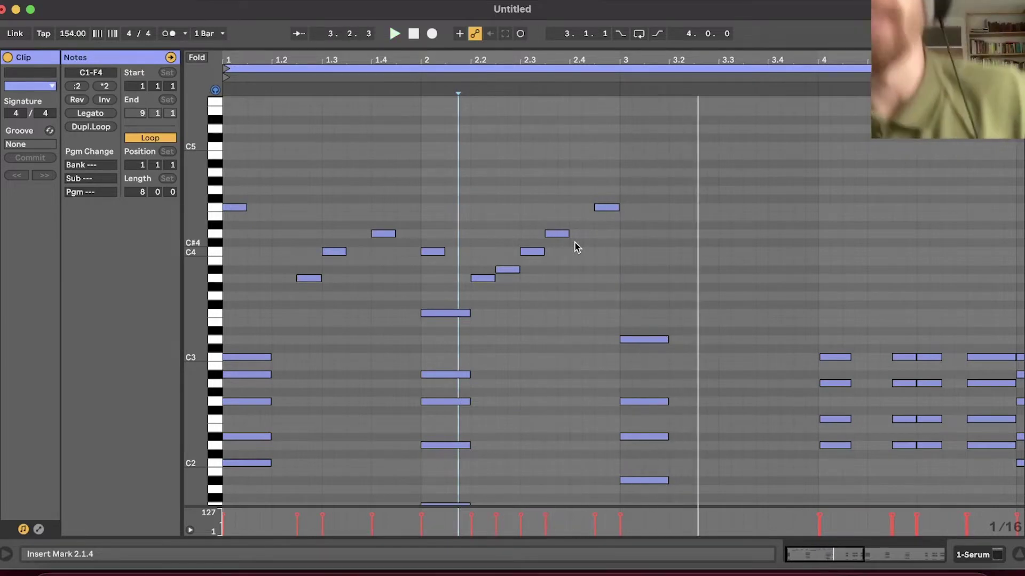
- Begin the bar 3 melody with a one-beat A3 at 3.1 and a sixteenth-note A#3 at 3.2, and audition it
{"action": "double_click", "coordinate": [635, 234]}
{"action": "left_click_drag", "start_coordinate": [642, 236], "coordinate": [699, 268]}
{"action": "key", "text": "Down"}
{"action": "left_click", "coordinate": [613, 290]}
{"action": "key", "text": "space"}
{"action": "key", "text": "space"}
{"action": "left_click_drag", "start_coordinate": [717, 269], "coordinate": [681, 270]}
- Add sixteenth notes G4 at 3.2.2 and C4 at 3.2.3, and play from the end of bar 2
{"action": "double_click", "coordinate": [688, 191]}
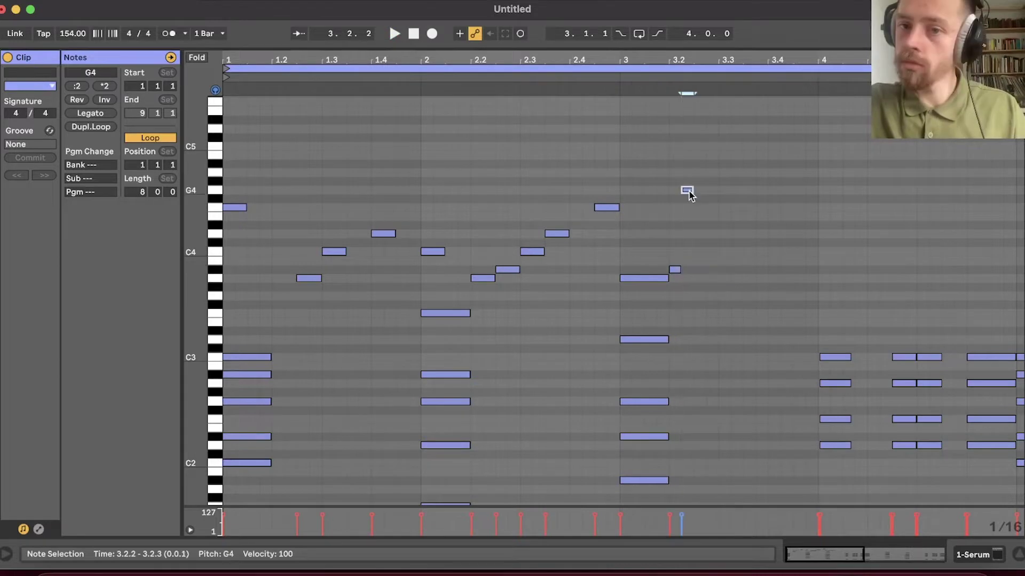
{"action": "double_click", "coordinate": [698, 252]}
{"action": "left_click", "coordinate": [596, 243]}
{"action": "key", "text": "space"}
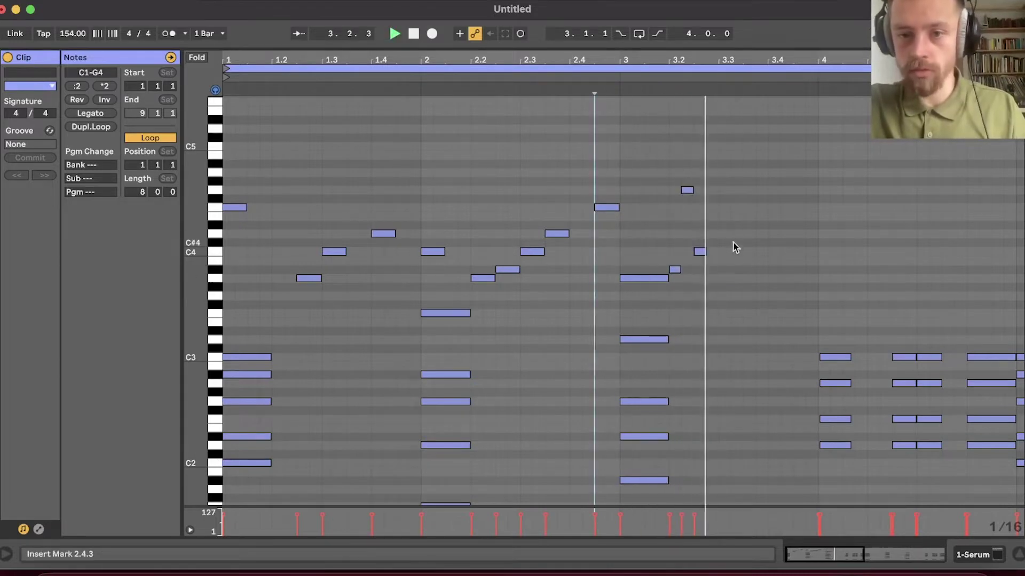
- Complete the bar 3 melody by shifting the short C4 to 3.2.4 and adding one-beat F4 at 3.3 and A#3 at 3.4, and listen
{"action": "double_click", "coordinate": [732, 234]}
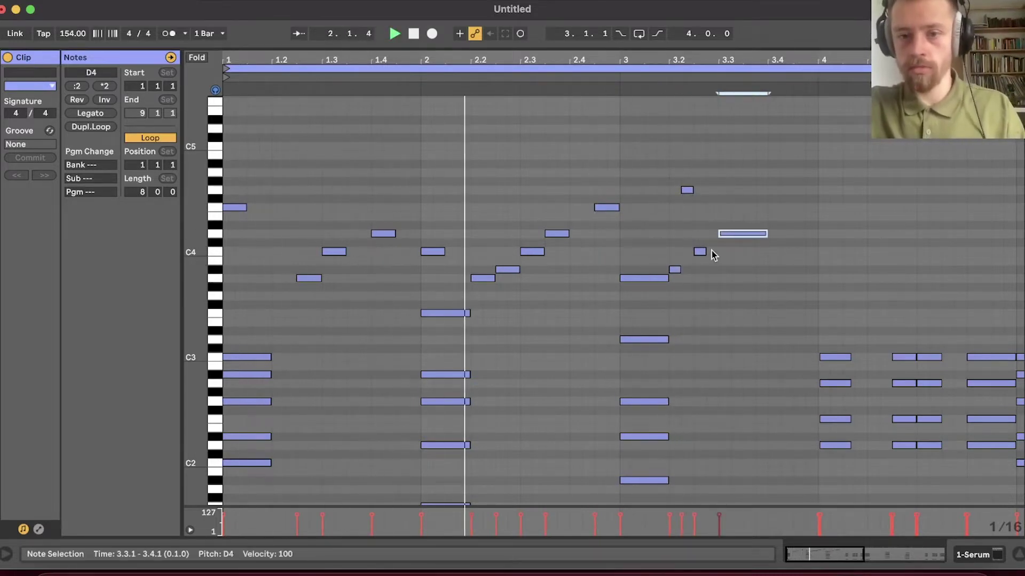
{"action": "left_click_drag", "start_coordinate": [699, 251], "coordinate": [713, 255]}
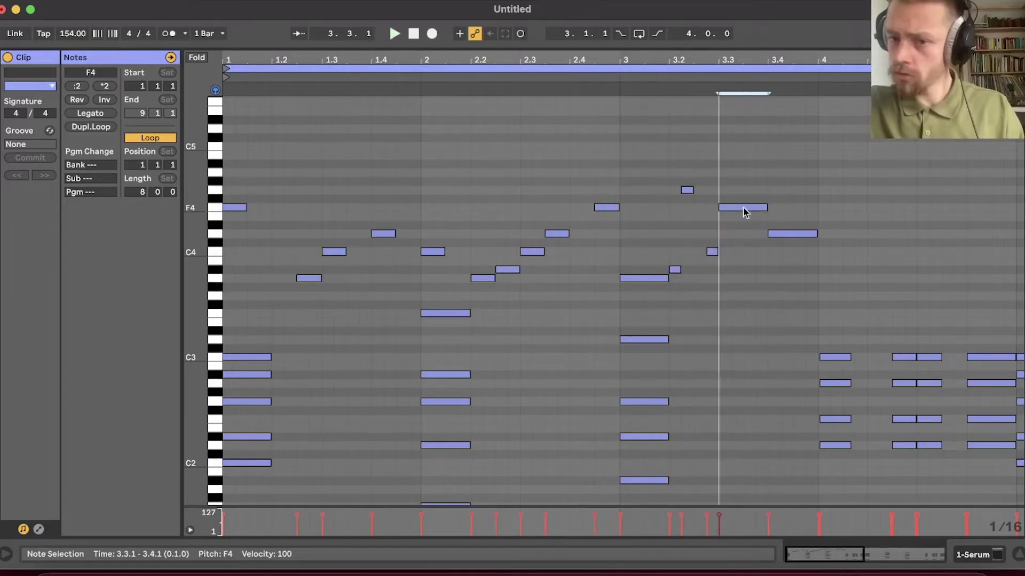
{"action": "left_click_drag", "start_coordinate": [621, 227], "coordinate": [627, 223]}
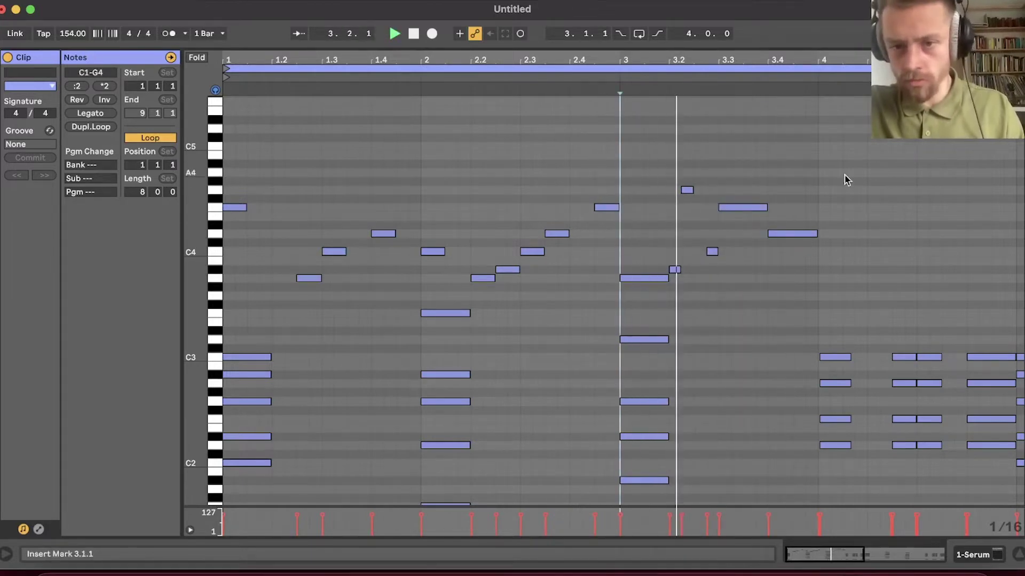
{"action": "left_click_drag", "start_coordinate": [790, 235], "coordinate": [789, 270]}
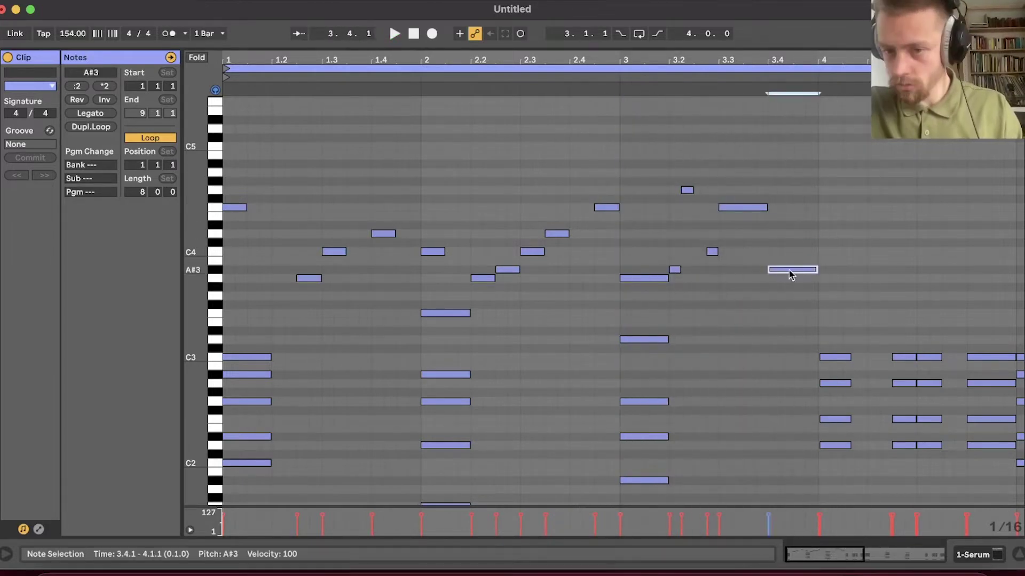
{"action": "left_click", "coordinate": [678, 291]}
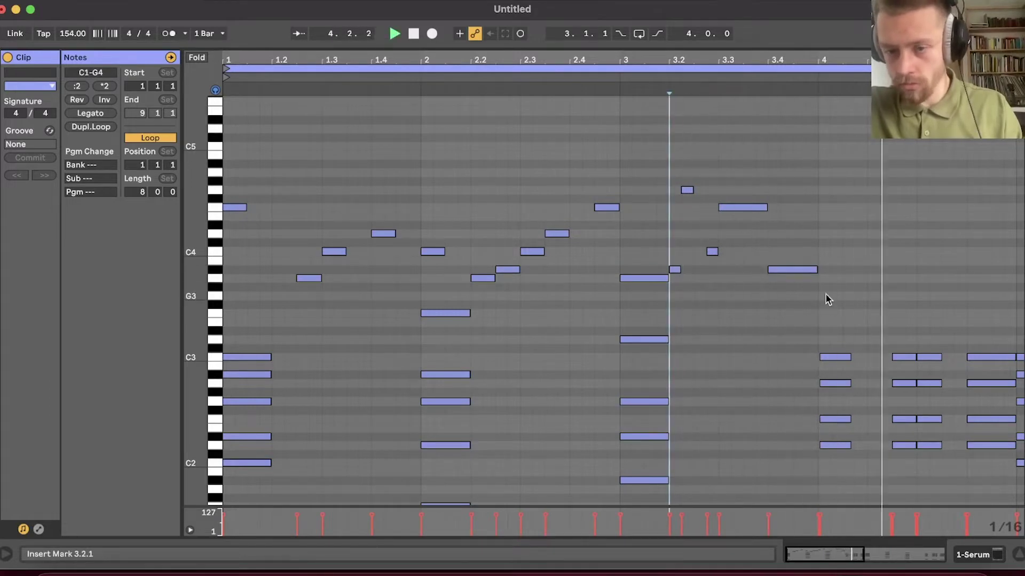
- Build the bar 4 melody with A3 at 4.1, F3 at 4.1.4, G3 at 4.2, D4 at 4.2.2, A3 at 4.3 and A#3 at 4.4, and play it
{"action": "double_click", "coordinate": [831, 278]}
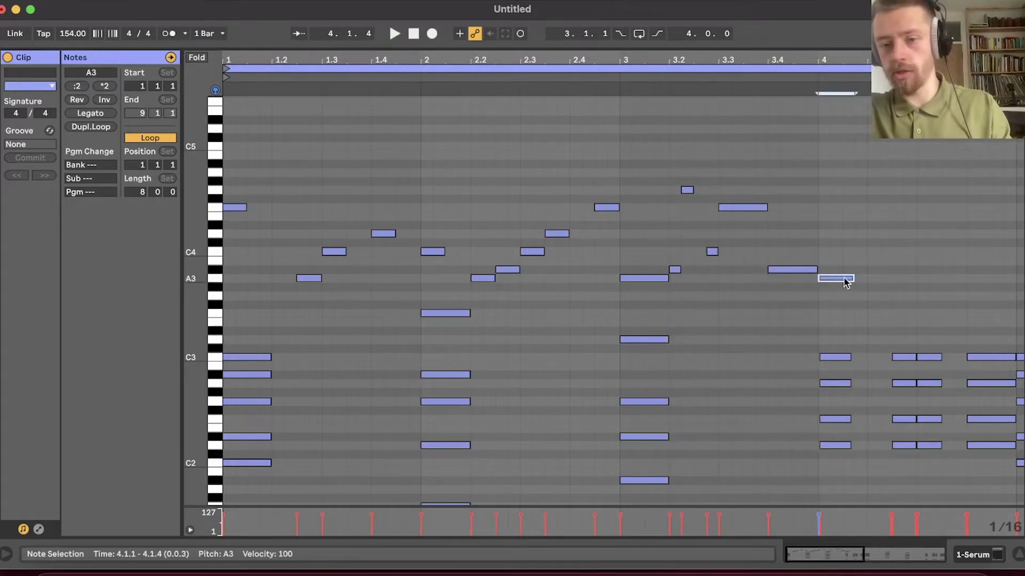
{"action": "left_click_drag", "start_coordinate": [834, 278], "coordinate": [869, 313], "text": "alt"}
{"action": "left_click_drag", "start_coordinate": [867, 313], "coordinate": [881, 295], "text": "alt"}
{"action": "left_click_drag", "start_coordinate": [880, 296], "coordinate": [898, 235], "text": "alt"}
{"action": "left_click_drag", "start_coordinate": [900, 234], "coordinate": [936, 279], "text": "alt"}
{"action": "left_click_drag", "start_coordinate": [937, 278], "coordinate": [986, 271], "text": "alt"}
{"action": "left_click", "coordinate": [843, 318]}
{"action": "key", "text": "space"}
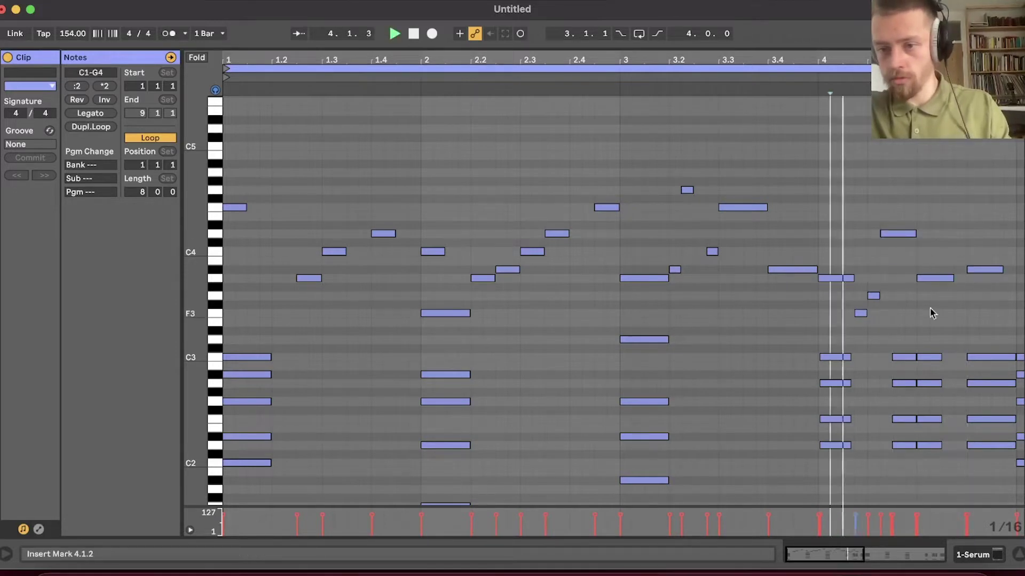
{"action": "key", "text": "space"}
- Extend the last A#3 to the end of bar 4, and replace bars 5 to 8 with a copy of bars 1 to 4
{"action": "left_click_drag", "start_coordinate": [1002, 270], "coordinate": [947, 288]}
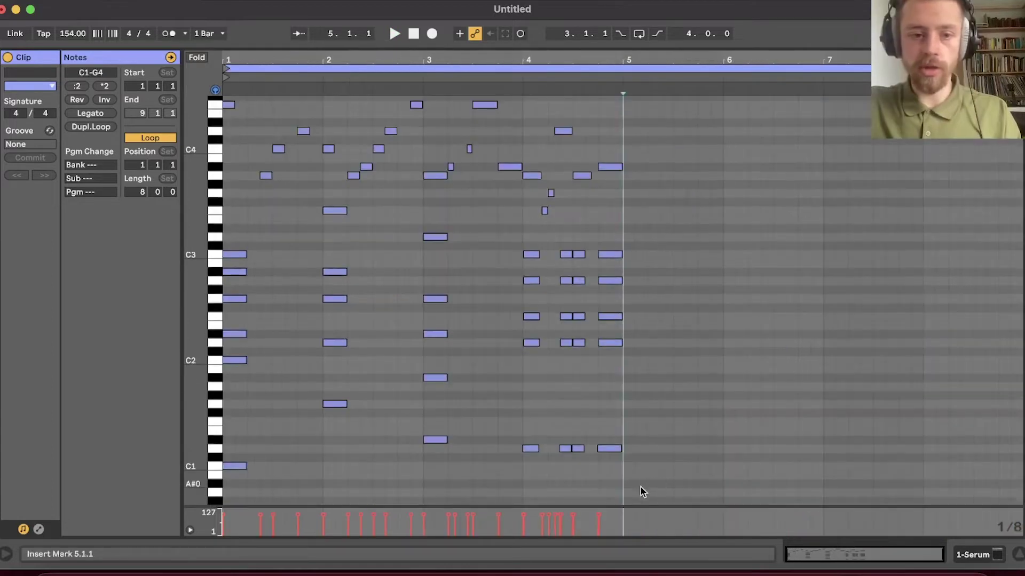
{"action": "key", "text": "super+a"}
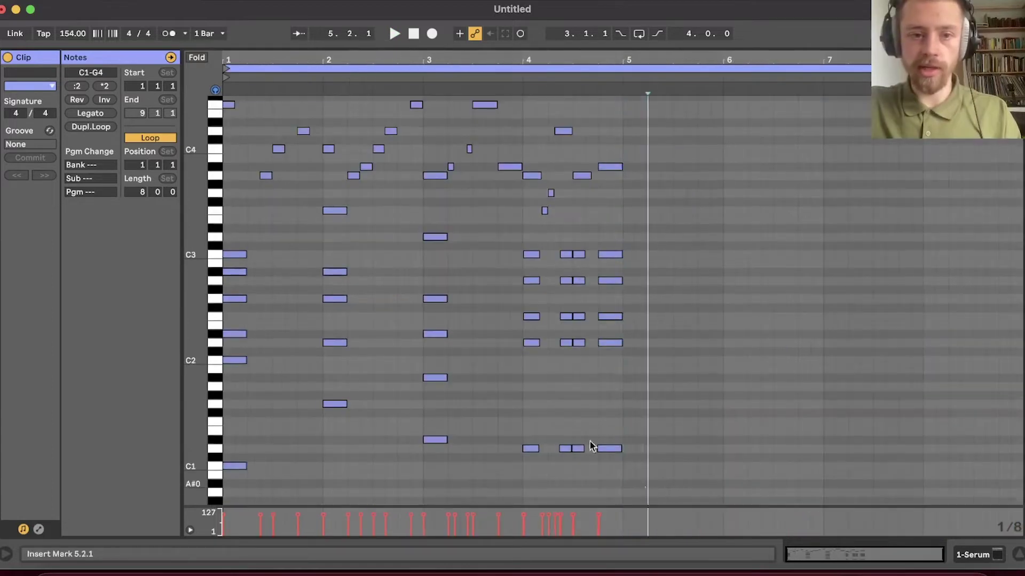
{"action": "scroll", "coordinate": [734, 276], "scroll_direction": "up", "scroll_amount": 5}
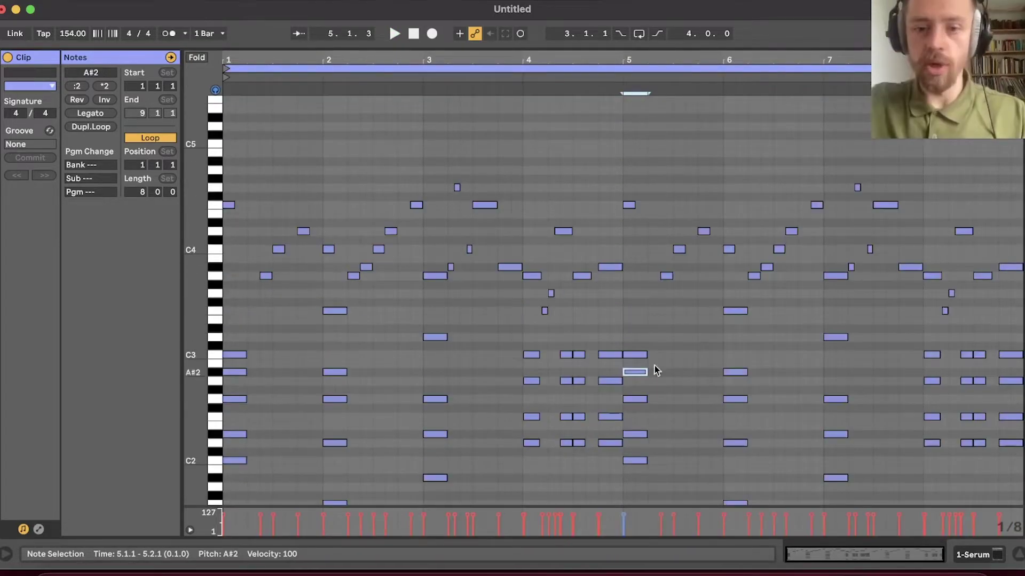
- Revoice the bar 5 chord by moving its G2 up to G3 and its D#2 up to D#3
{"action": "key", "text": "shift+Up"}
{"action": "key", "text": "shift+Down"}
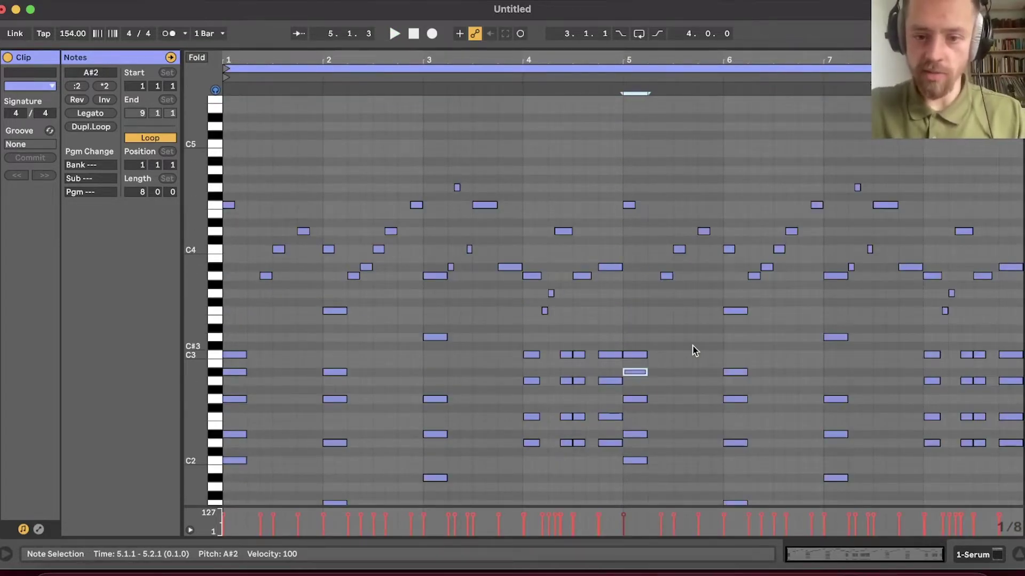
{"action": "left_click_drag", "start_coordinate": [661, 415], "coordinate": [627, 395]}
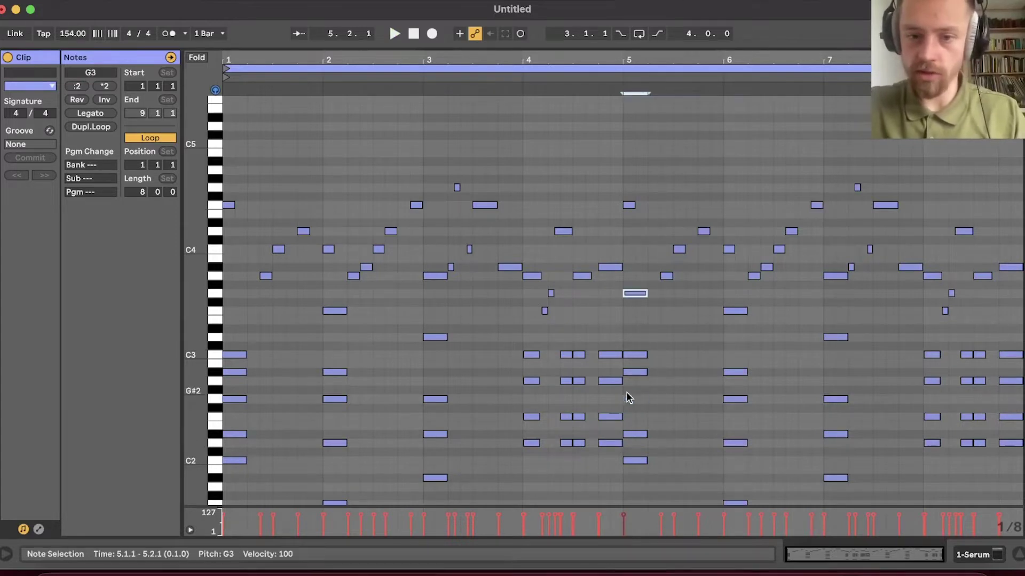
{"action": "scroll", "coordinate": [626, 393], "scroll_direction": "down", "scroll_amount": 1}
{"action": "left_click_drag", "start_coordinate": [658, 431], "coordinate": [637, 413]}
{"action": "key", "text": "shift+Up"}
- Rework the bar 5 melody to a long C4 followed by F3 at 5.2.3, A3 at 5.3 and A#3 at 5.4, and open bar 6 with a one-beat D4
{"action": "left_click_drag", "start_coordinate": [631, 198], "coordinate": [628, 241]}
{"action": "left_click", "coordinate": [588, 192]}
{"action": "left_click_drag", "start_coordinate": [634, 241], "coordinate": [659, 242]}
{"action": "left_click_drag", "start_coordinate": [666, 268], "coordinate": [669, 304]}
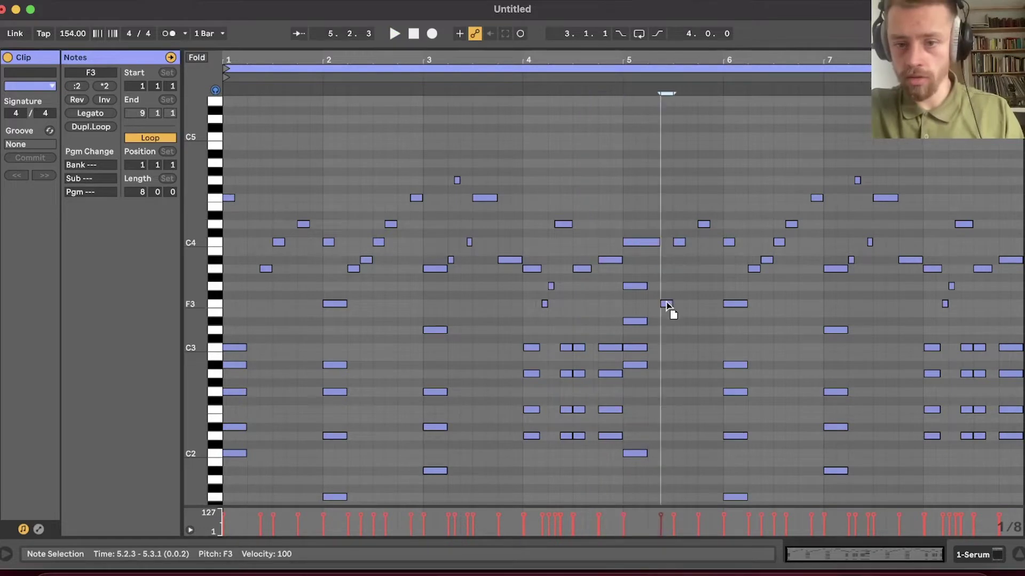
{"action": "left_click_drag", "start_coordinate": [678, 242], "coordinate": [747, 255]}
- Vary the bar 6 melody with C4 at 6.2, F3 at 6.3 and A4 at 6.4.3
{"action": "scroll", "coordinate": [685, 275], "scroll_direction": "up", "scroll_amount": 1}
{"action": "left_click_drag", "start_coordinate": [753, 299], "coordinate": [753, 273]}
{"action": "left_click_drag", "start_coordinate": [779, 272], "coordinate": [779, 334]}
{"action": "left_click_drag", "start_coordinate": [816, 229], "coordinate": [815, 197]}
- Raise the G2 and D#2 notes of the bar 7 chord one octave, and add a D4 melody note at 7.3
{"action": "left_click_drag", "start_coordinate": [819, 403], "coordinate": [819, 403]}
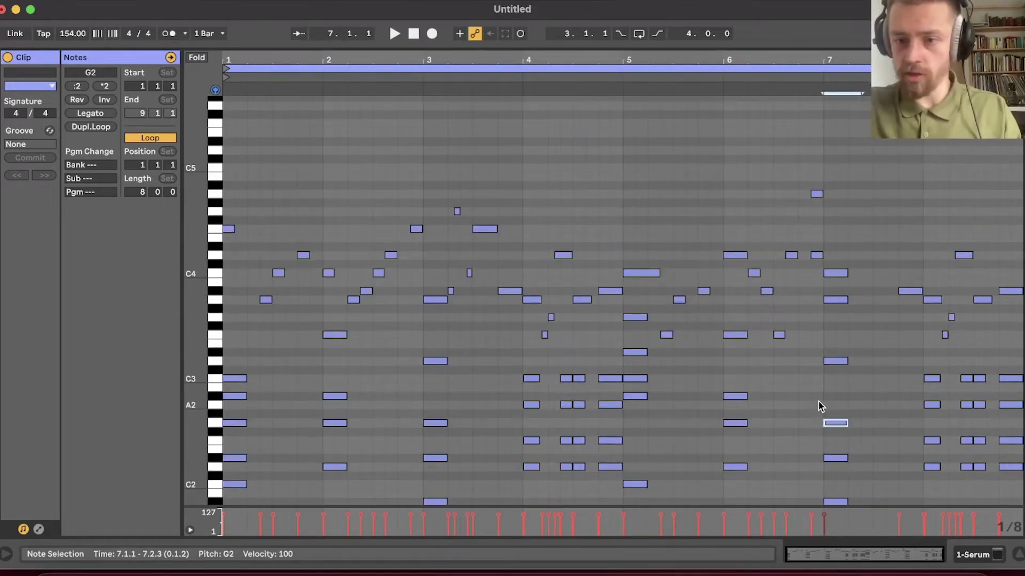
{"action": "key", "text": "shift+Up"}
{"action": "left_click", "coordinate": [832, 458]}
{"action": "key", "text": "shift+Up"}
{"action": "double_click", "coordinate": [880, 255]}
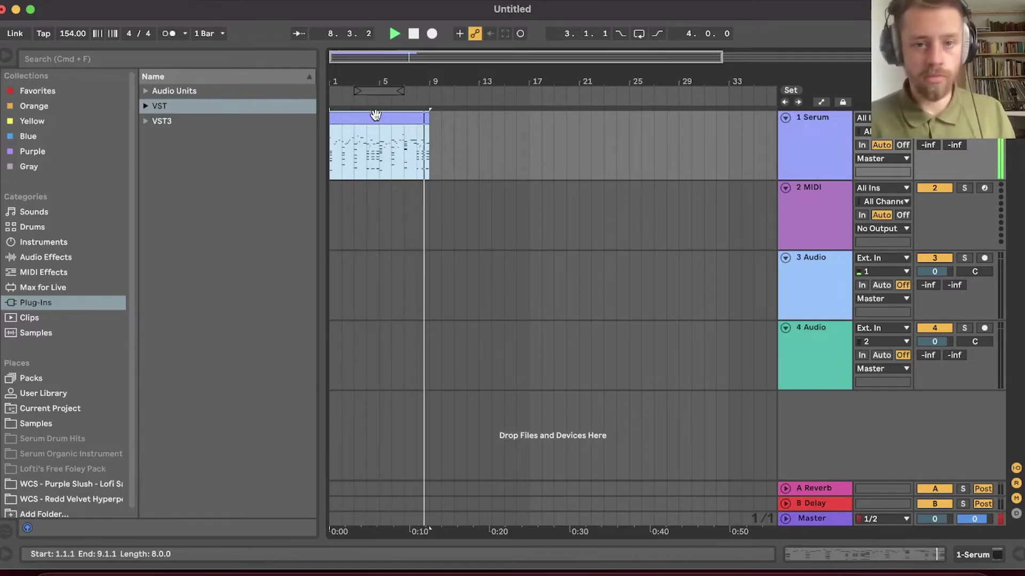
- Copy the eight-bar clip from the 1 Serum track onto the 2 MIDI track and open the copy's notes
{"action": "double_click", "coordinate": [375, 115]}
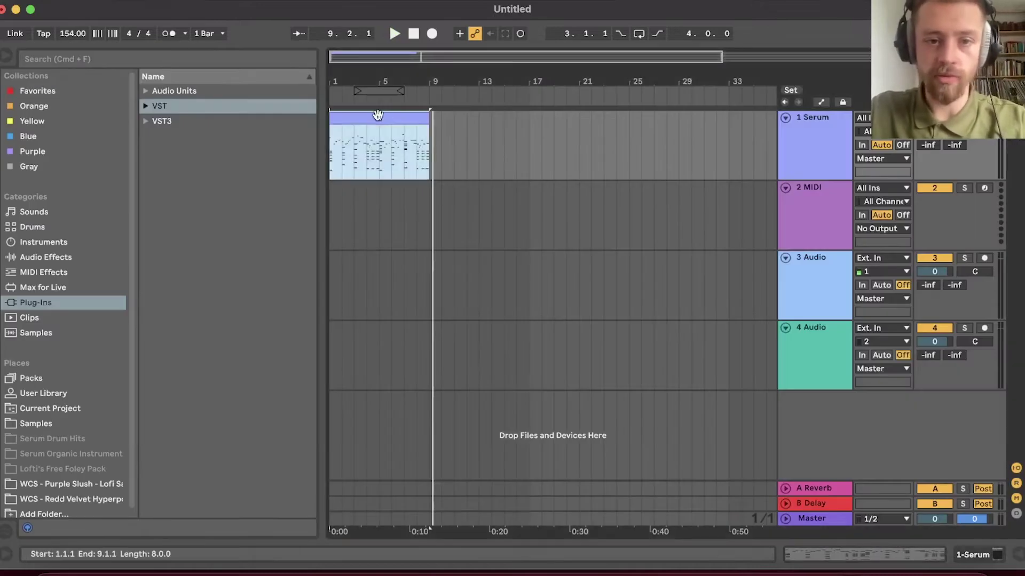
{"action": "double_click", "coordinate": [377, 115]}
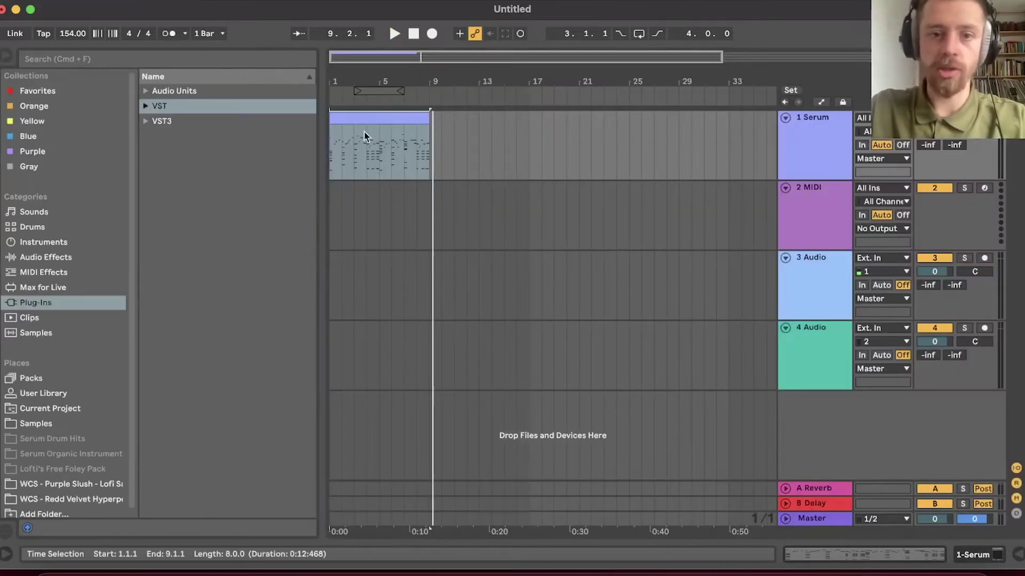
{"action": "left_click_drag", "start_coordinate": [374, 123], "coordinate": [372, 187]}
{"action": "double_click", "coordinate": [372, 188]}
{"action": "scroll", "coordinate": [257, 332], "scroll_direction": "down", "scroll_amount": 3}
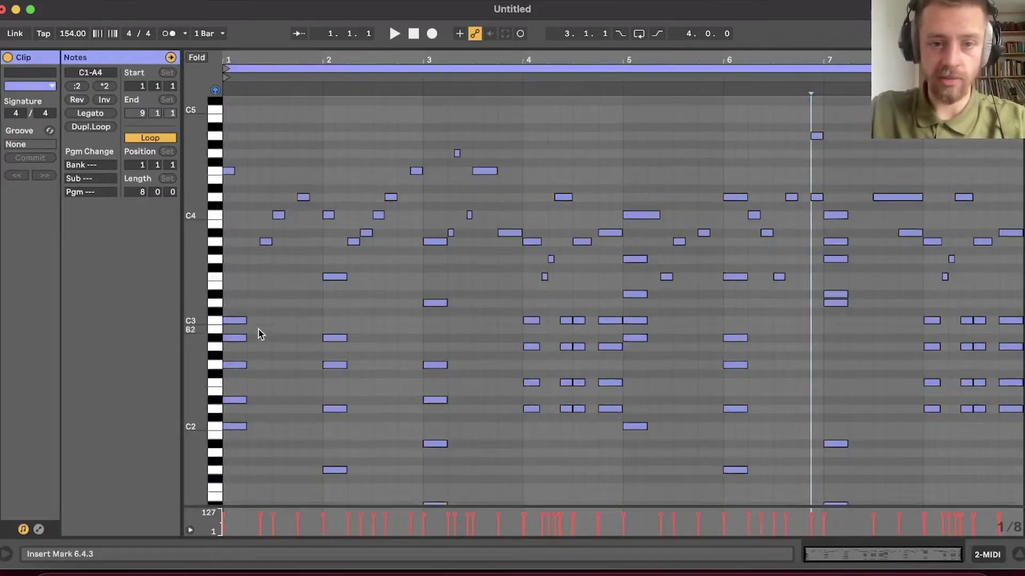
- Delete the chord notes beneath the melody in bars 1 to 6 of the copied clip
{"action": "left_click_drag", "start_coordinate": [257, 473], "coordinate": [223, 232]}
{"action": "key", "text": "Delete"}
{"action": "left_click_drag", "start_coordinate": [339, 431], "coordinate": [323, 266]}
{"action": "key", "text": "Delete"}
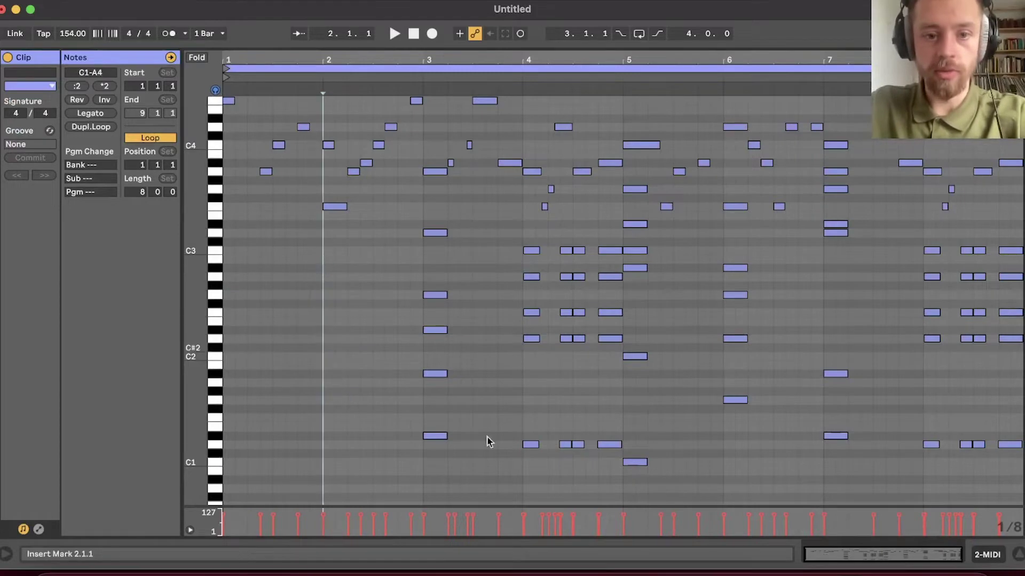
{"action": "left_click_drag", "start_coordinate": [448, 467], "coordinate": [680, 459]}
{"action": "key", "text": "Delete"}
{"action": "key", "text": "Delete"}
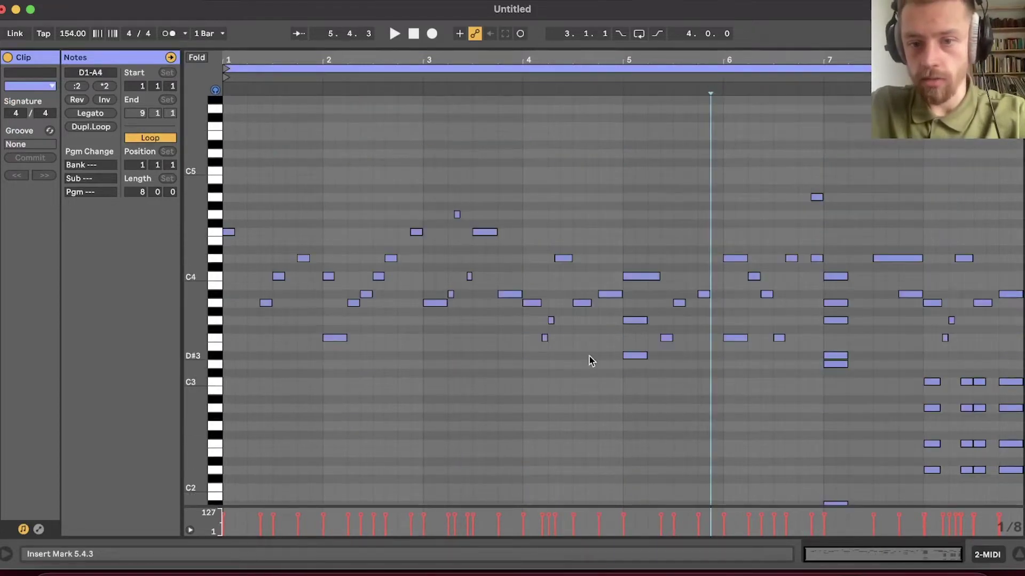
- Delete the leftover D#3 in bar 5 and all the bar 7 chord notes below C4
{"action": "left_click_drag", "start_coordinate": [609, 344], "coordinate": [636, 370]}
{"action": "key", "text": "Delete"}
{"action": "scroll", "coordinate": [694, 371], "scroll_direction": "down", "scroll_amount": 2}
{"action": "left_click_drag", "start_coordinate": [797, 390], "coordinate": [849, 492]}
{"action": "key", "text": "Delete"}
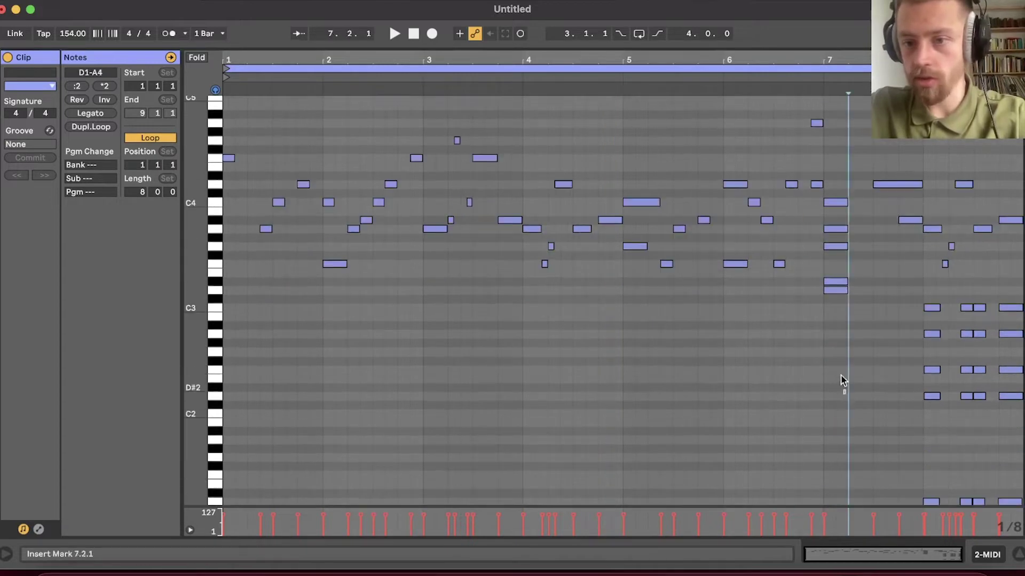
{"action": "left_click_drag", "start_coordinate": [842, 379], "coordinate": [837, 213]}
{"action": "key", "text": "Delete"}
- Delete the bar 8 chord notes from C3 down to D1 in the copied clip
{"action": "scroll", "coordinate": [839, 390], "scroll_direction": "up", "scroll_amount": 3}
{"action": "scroll", "coordinate": [878, 358], "scroll_direction": "down", "scroll_amount": 2}
{"action": "left_click_drag", "start_coordinate": [899, 293], "coordinate": [1020, 499]}
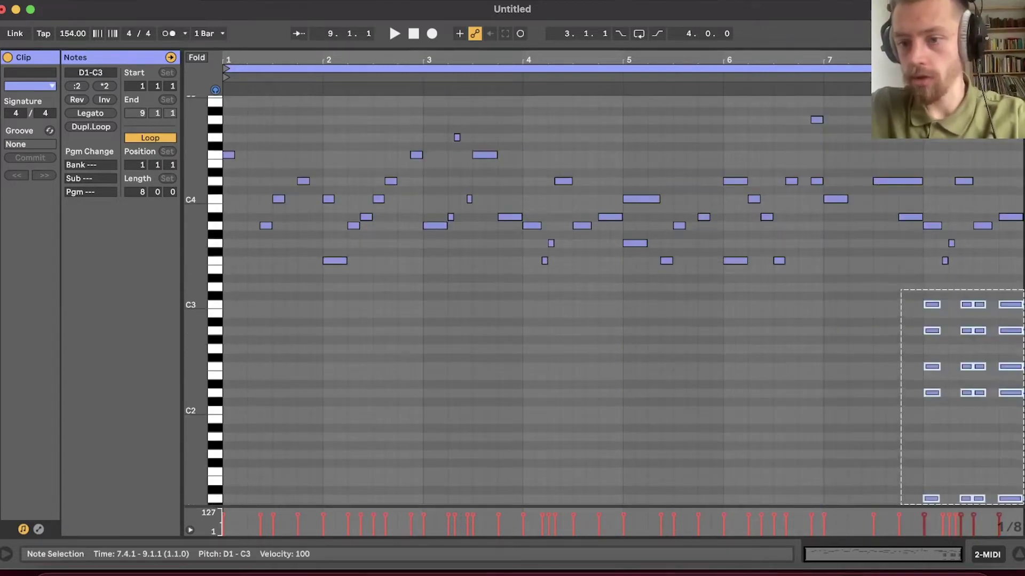
{"action": "key", "text": "Delete"}
{"action": "scroll", "coordinate": [940, 382], "scroll_direction": "down", "scroll_amount": 3}
{"action": "scroll", "coordinate": [869, 363], "scroll_direction": "up", "scroll_amount": 4}
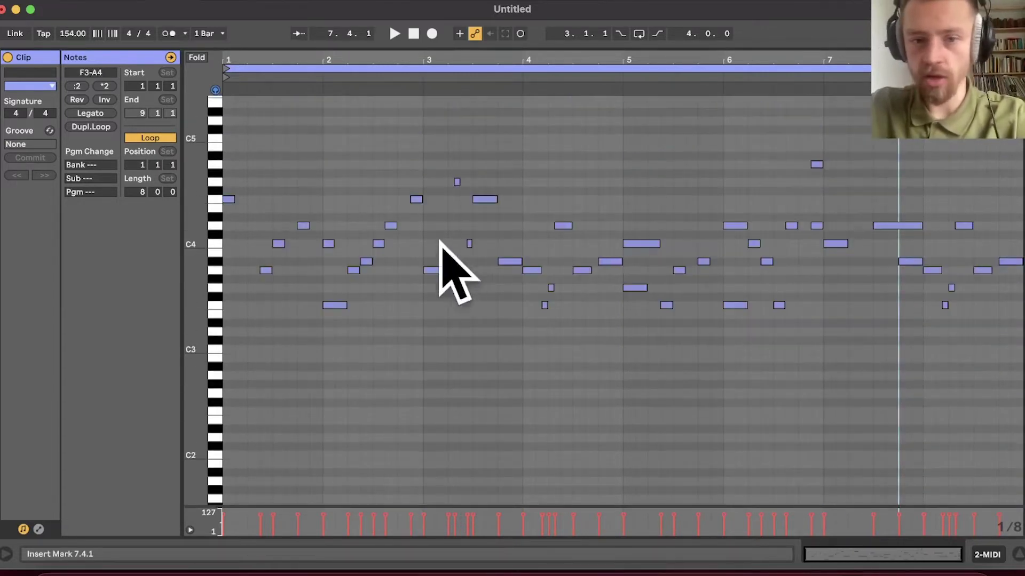
- Load the user Hyperpop preset LEAD - Pied Piper in Serum on the second track and close the plug-in window
{"action": "left_click", "coordinate": [760, 157]}
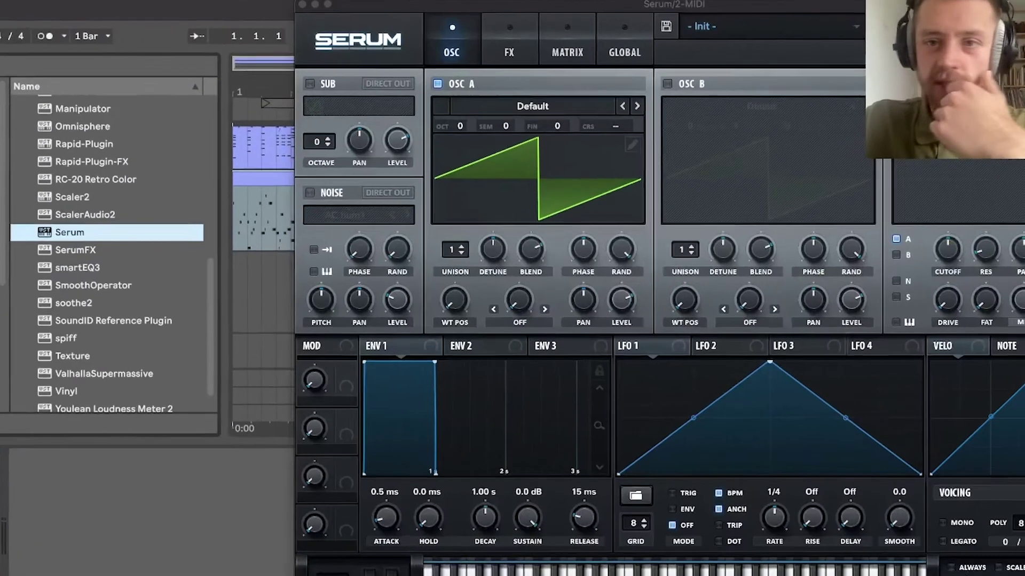
{"action": "left_click", "coordinate": [779, 24]}
{"action": "mouse_move", "coordinate": [801, 202]}
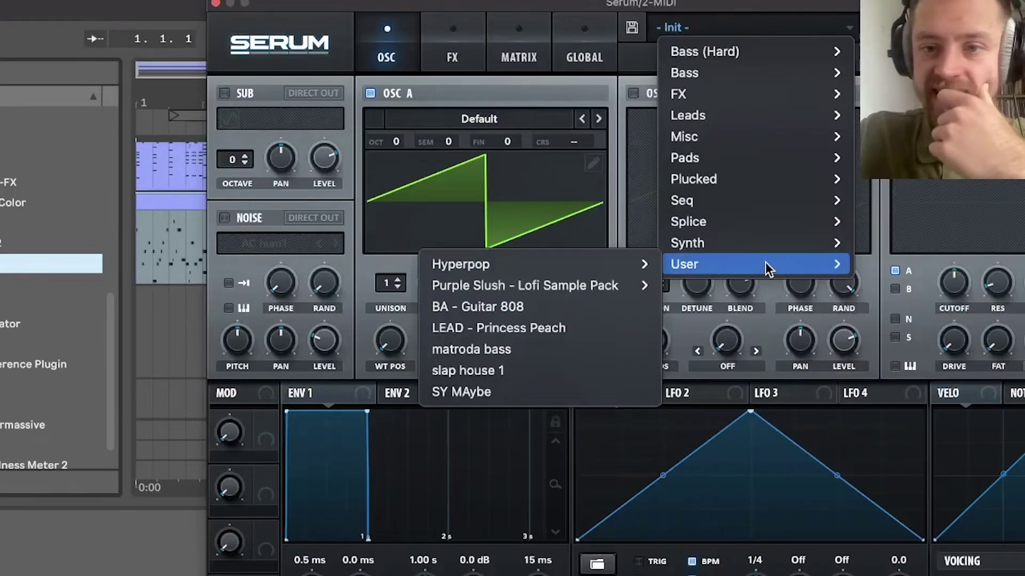
{"action": "mouse_move", "coordinate": [676, 222]}
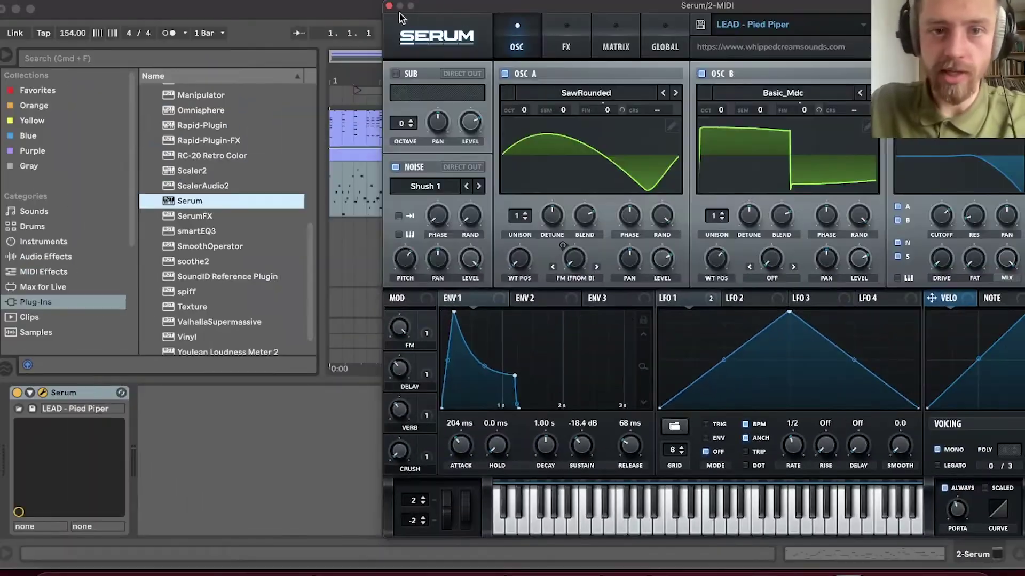
{"action": "left_click", "coordinate": [389, 6]}
- Play the chord and lead clips, and examine the notes of the 1 Serum clip
{"action": "key", "text": "space"}
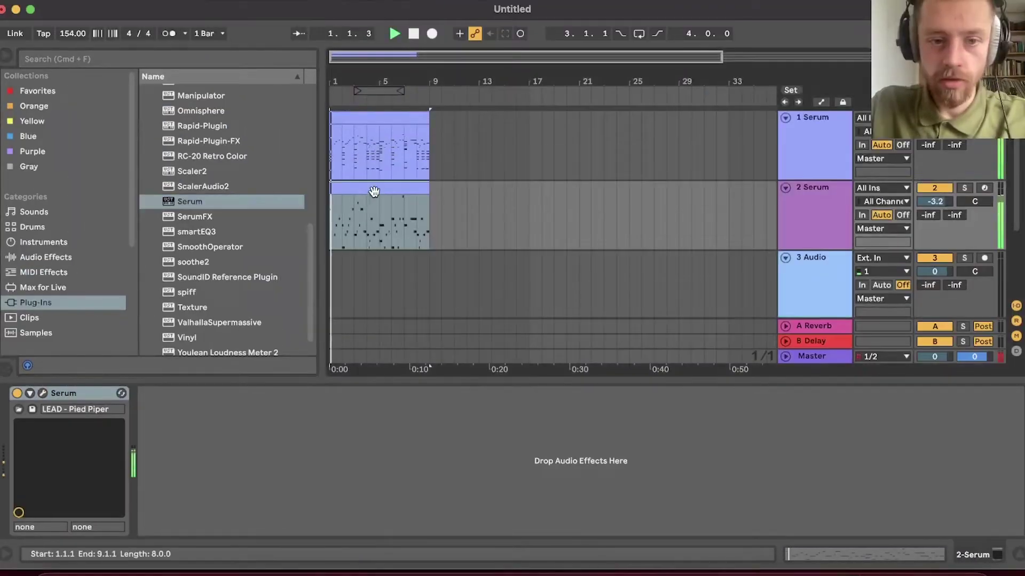
{"action": "double_click", "coordinate": [386, 114]}
{"action": "left_click_drag", "start_coordinate": [222, 153], "coordinate": [639, 279]}
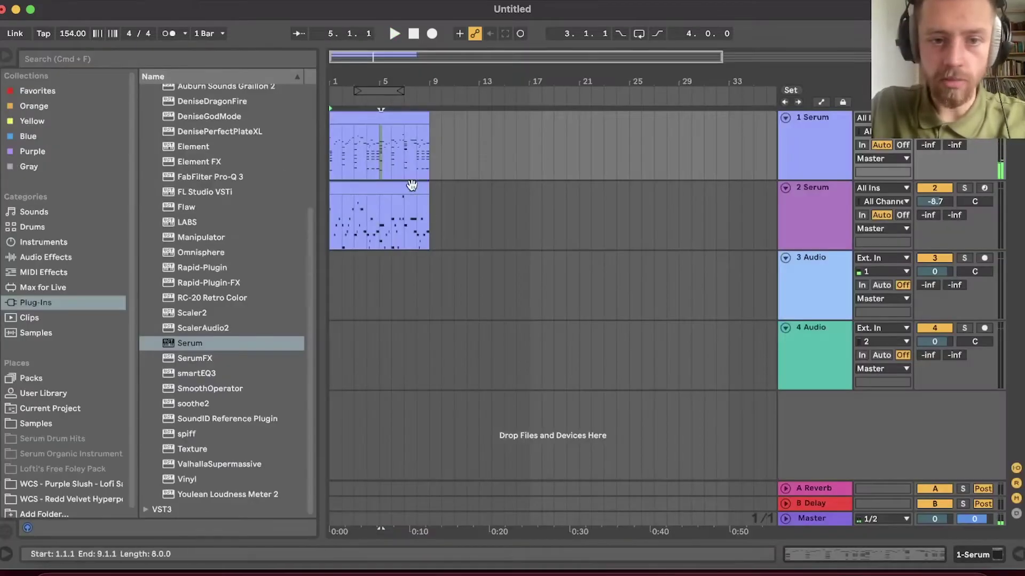
- In the second track's clip, delete the short F3 and G3 in bar 4 and the A3 and A#3 in bar 2
{"action": "left_click", "coordinate": [411, 185]}
{"action": "double_click", "coordinate": [394, 184]}
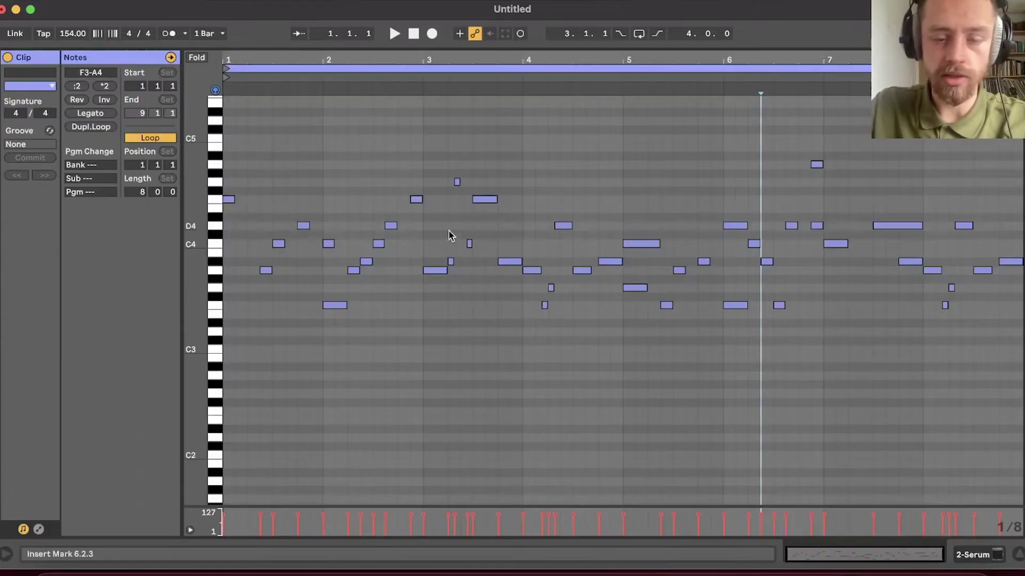
{"action": "left_click_drag", "start_coordinate": [428, 59], "coordinate": [436, 196]}
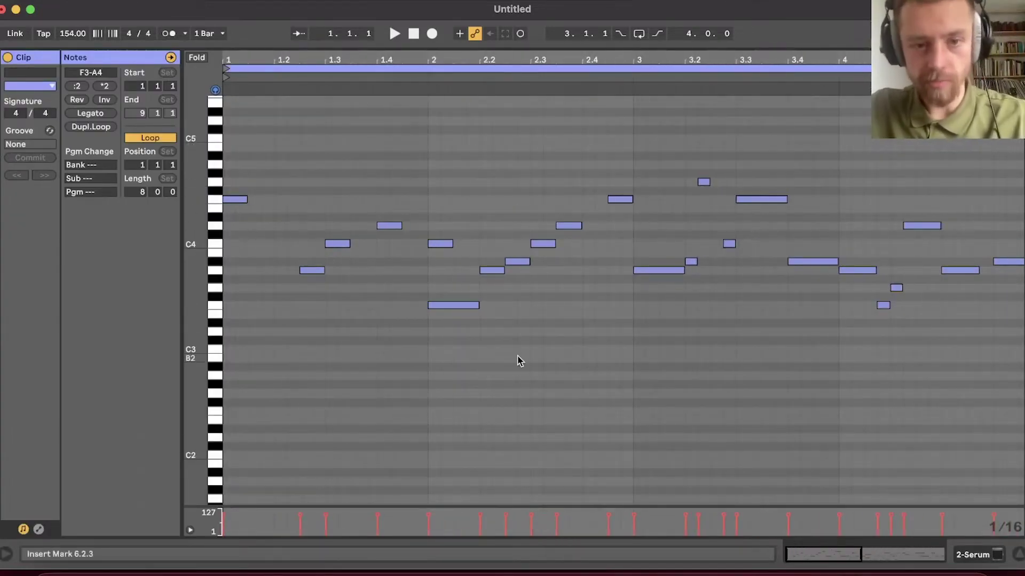
{"action": "left_click_drag", "start_coordinate": [722, 358], "coordinate": [746, 291]}
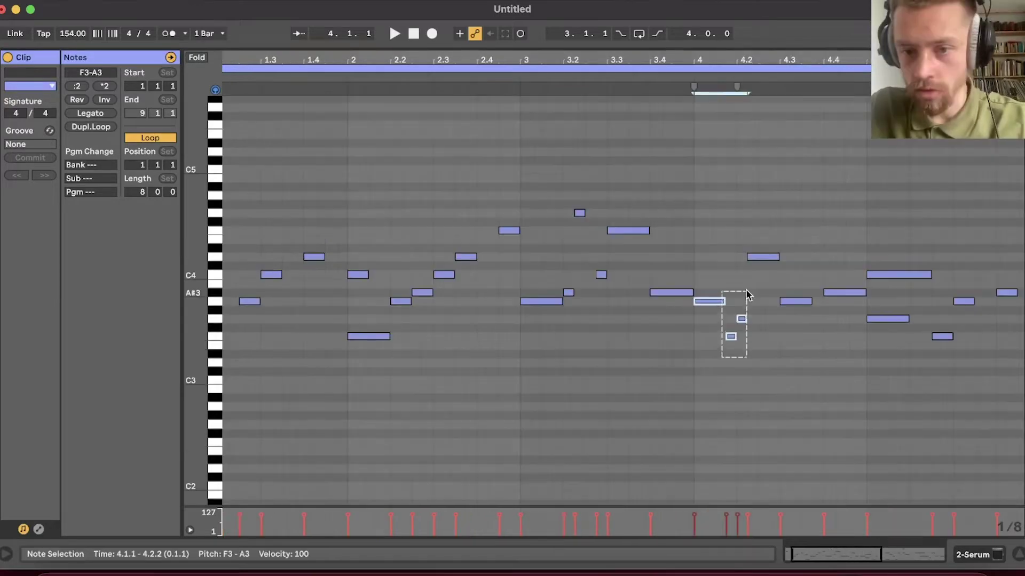
{"action": "key", "text": "Delete"}
{"action": "left_click_drag", "start_coordinate": [390, 282], "coordinate": [418, 318]}
{"action": "key", "text": "Delete"}
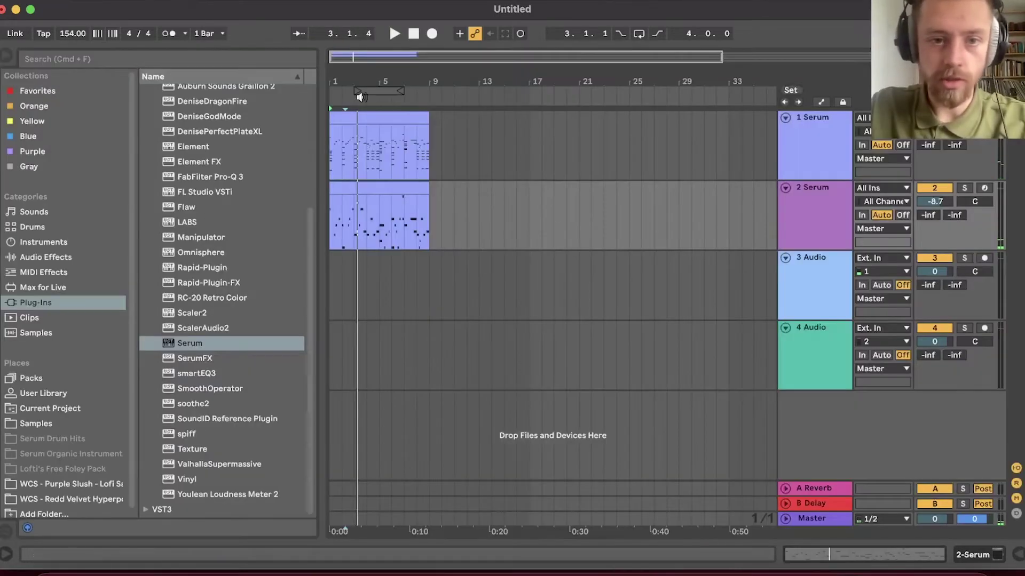
- Deactivate the melody notes from F3 to A4 throughout the 1 Serum clip, and play it together with the lead
{"action": "double_click", "coordinate": [361, 123]}
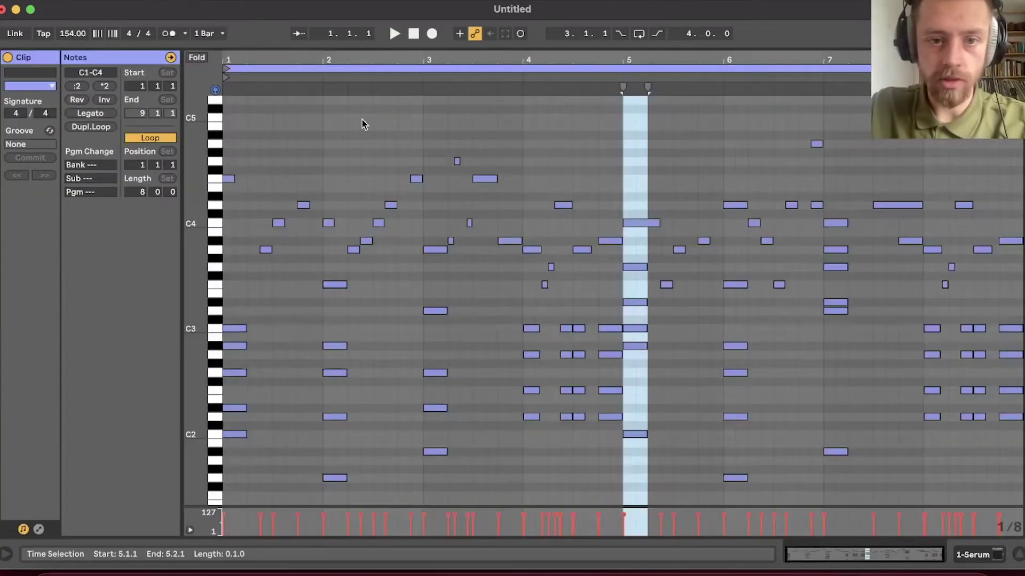
{"action": "left_click", "coordinate": [231, 171]}
{"action": "key", "text": "super+v"}
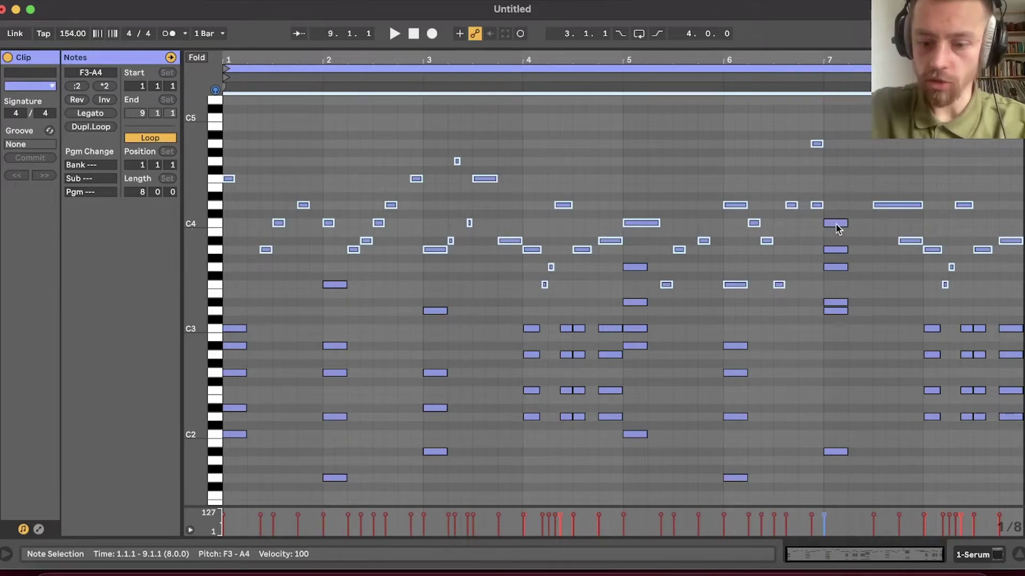
{"action": "key", "text": "0"}
{"action": "key", "text": "super+alt+l"}
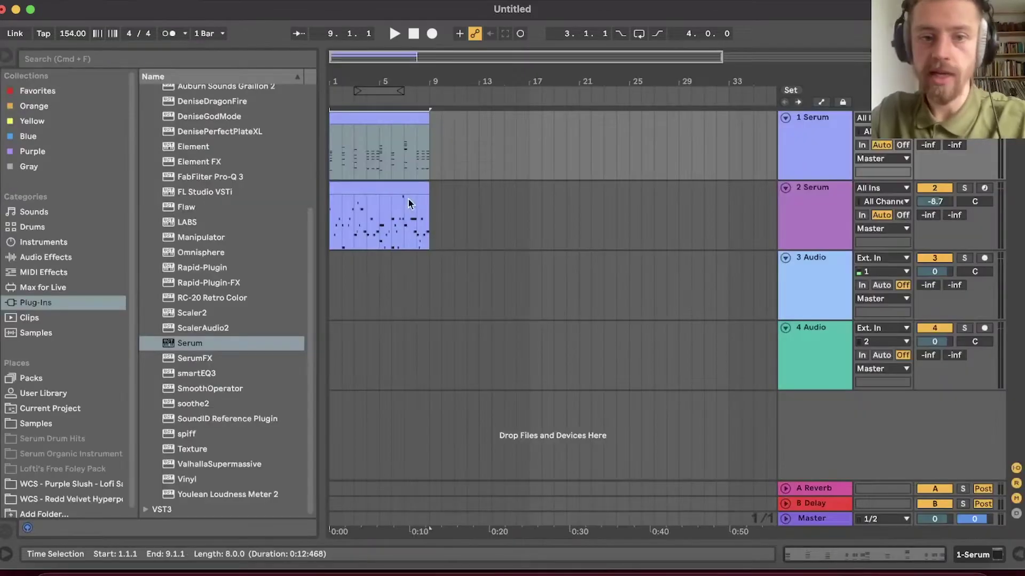
{"action": "left_click", "coordinate": [399, 187]}
{"action": "key", "text": "space"}
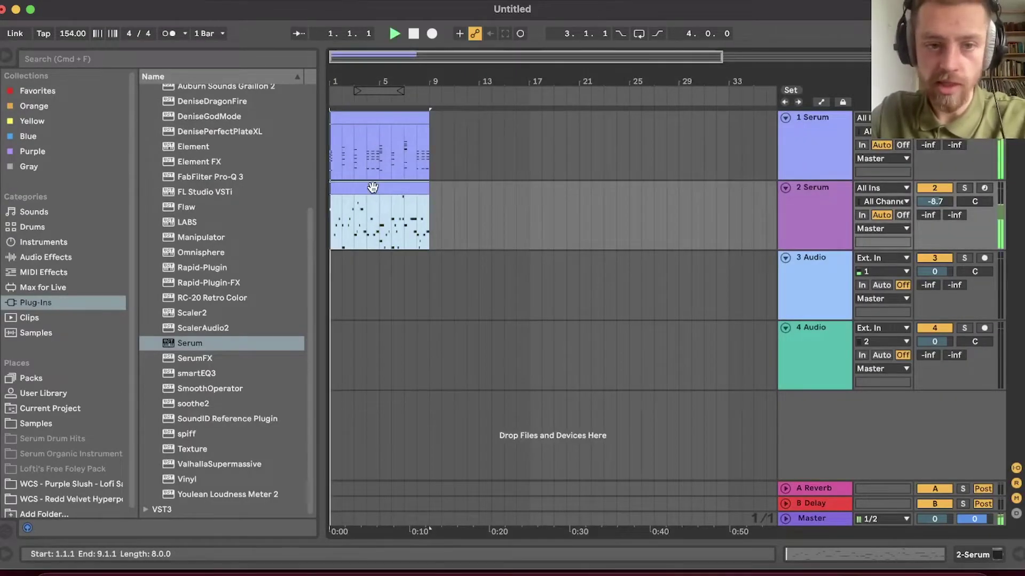
- In bar 3 of the lead, delete the short A#3 and C4 notes and place a longer G4 at 3.2.4
{"action": "left_click_drag", "start_coordinate": [458, 297], "coordinate": [462, 259]}
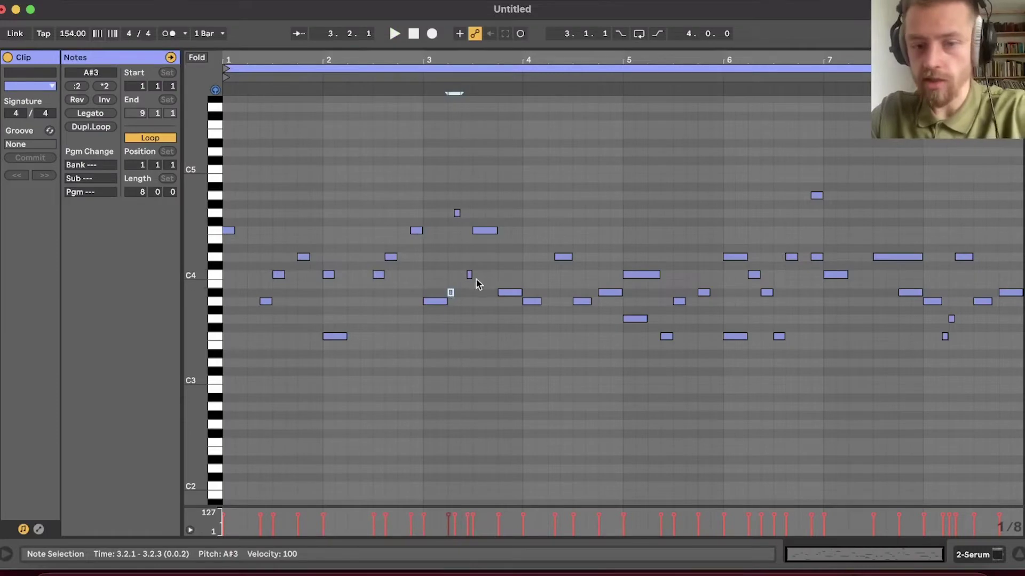
{"action": "key", "text": "Delete"}
{"action": "key", "text": "Delete"}
{"action": "left_click_drag", "start_coordinate": [459, 213], "coordinate": [484, 215]}
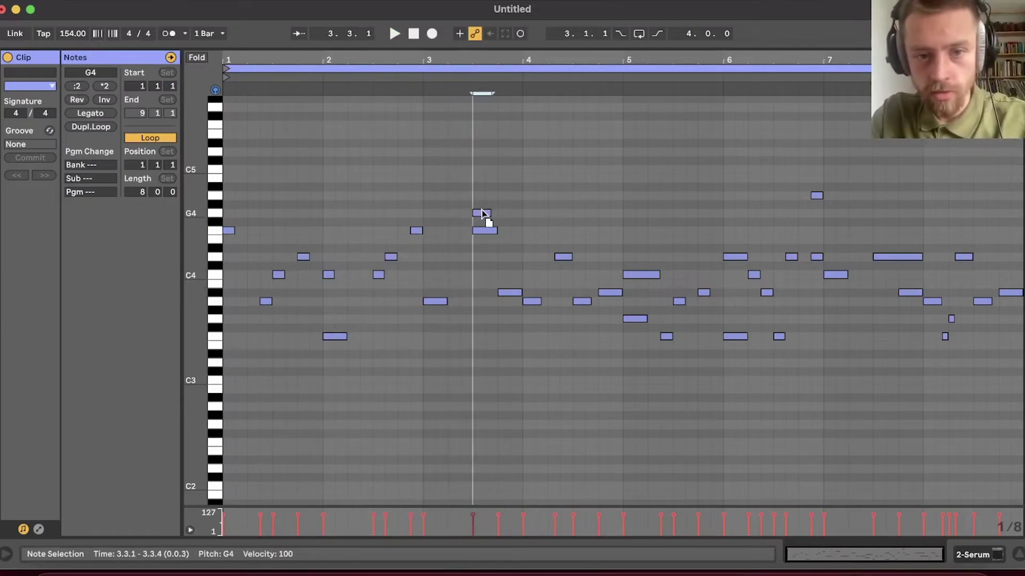
- Delete the lead's short F3 in bar 5 and F3 and G3 in bar 8, and add an F3 beneath the bar 8 D4
{"action": "left_click_drag", "start_coordinate": [670, 368], "coordinate": [661, 333]}
{"action": "key", "text": "Delete"}
{"action": "left_click_drag", "start_coordinate": [945, 372], "coordinate": [943, 286]}
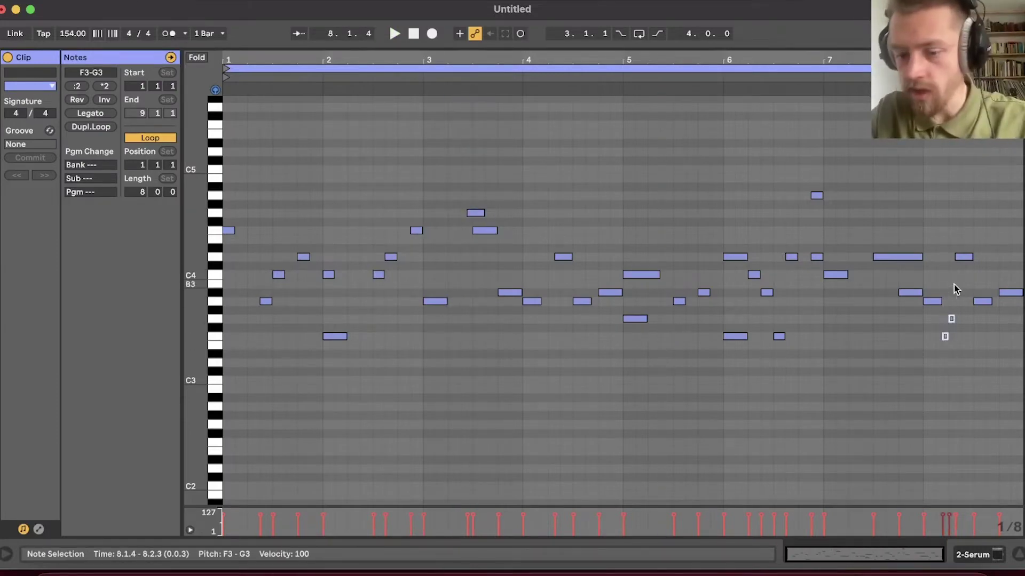
{"action": "key", "text": "Delete"}
{"action": "double_click", "coordinate": [963, 336]}
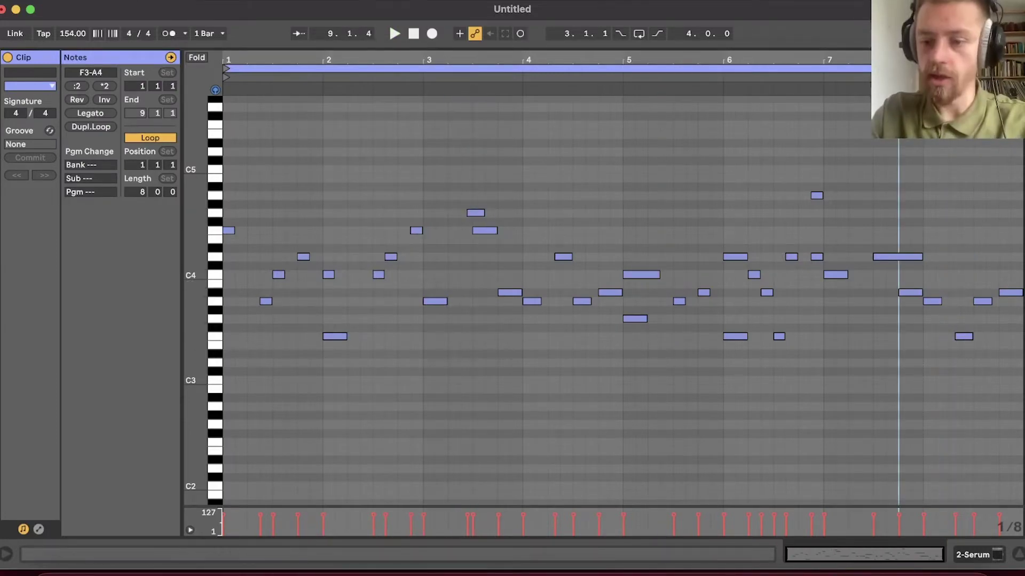
- Return to the arrangement and listen to the edited lead with the chords
{"action": "left_click", "coordinate": [1018, 555]}
{"action": "left_click", "coordinate": [375, 118], "text": "shift"}
{"action": "key", "text": "space"}
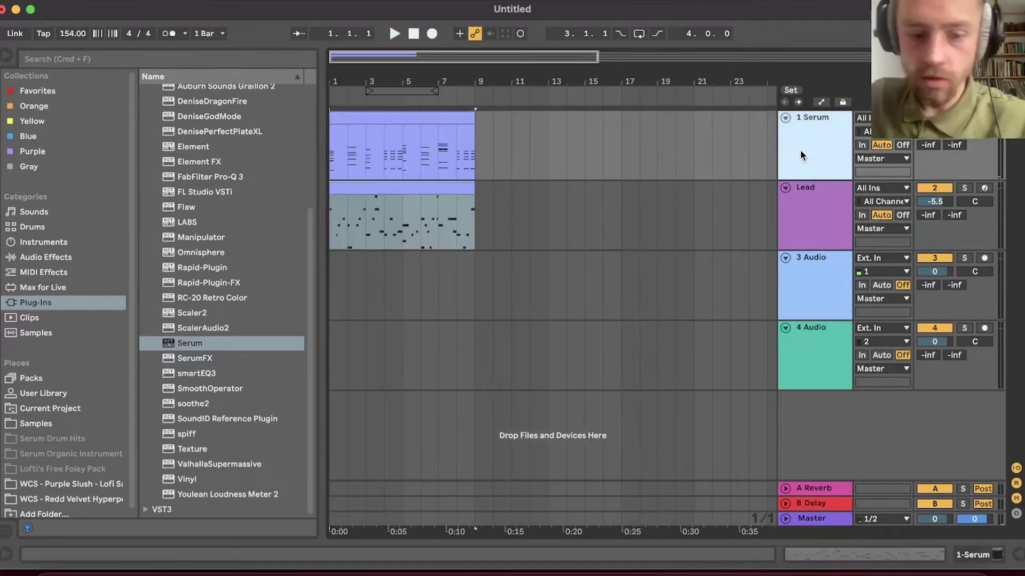
- Rename the first Serum track as Chord, and insert a new MIDI track below Lead
{"action": "left_click", "coordinate": [799, 149]}
{"action": "key", "text": "super+r"}
{"action": "type", "text": "Chord"}
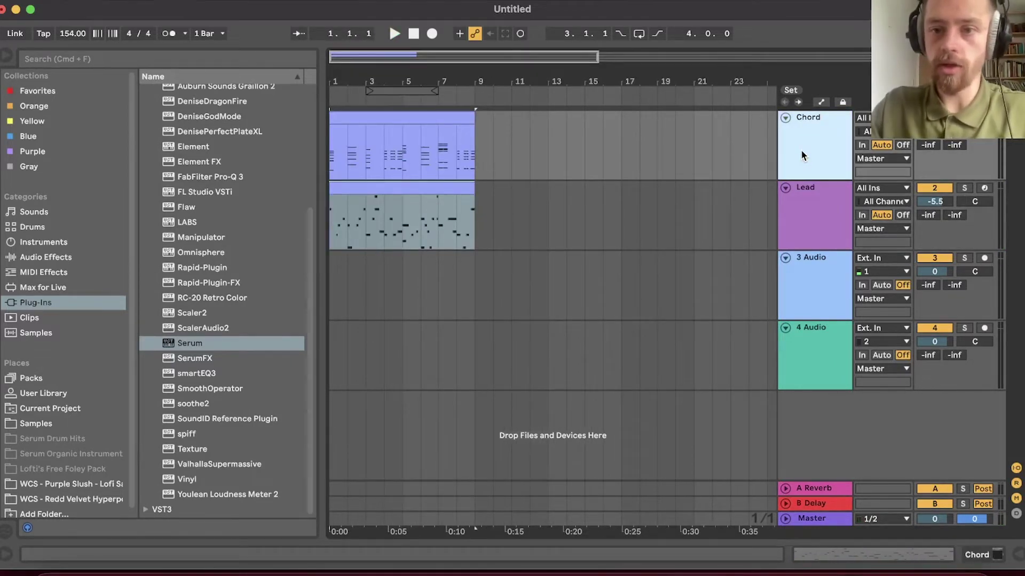
{"action": "left_click", "coordinate": [811, 226]}
{"action": "key", "text": "super+shift+t"}
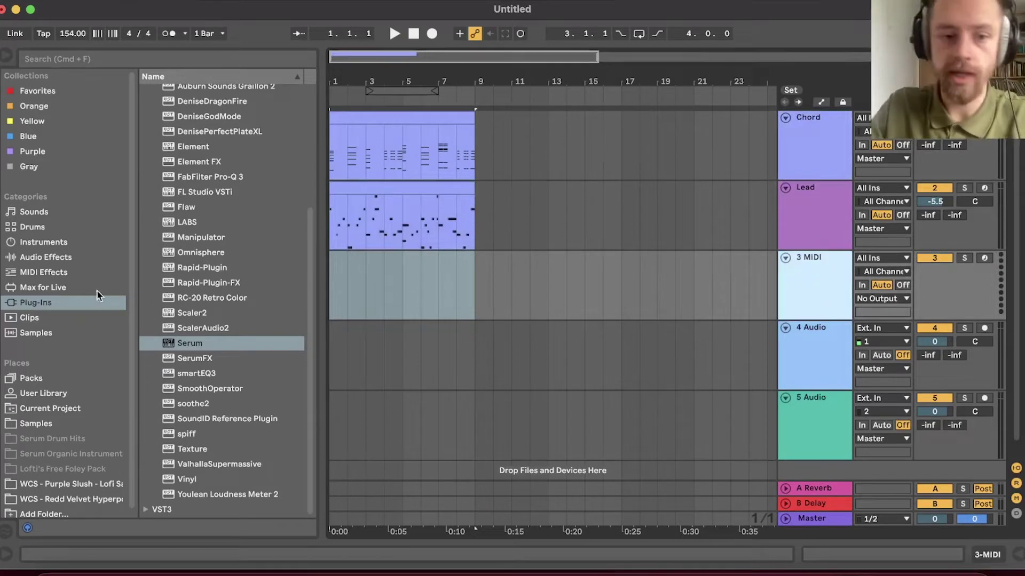
- Copy the Chord clip onto the new 3 MIDI track and open the copy's notes
{"action": "left_click", "coordinate": [366, 192]}
{"action": "left_click", "coordinate": [374, 113]}
{"action": "left_click_drag", "start_coordinate": [373, 115], "coordinate": [366, 262]}
{"action": "double_click", "coordinate": [366, 261]}
- Delete the chord notes above C2 across all eight bars of the copied clip
{"action": "scroll", "coordinate": [382, 292], "scroll_direction": "down", "scroll_amount": 4}
{"action": "scroll", "coordinate": [420, 328], "scroll_direction": "up", "scroll_amount": 3}
{"action": "left_click_drag", "start_coordinate": [236, 119], "coordinate": [1023, 395]}
{"action": "key", "text": "Delete"}
{"action": "scroll", "coordinate": [809, 336], "scroll_direction": "down", "scroll_amount": 3}
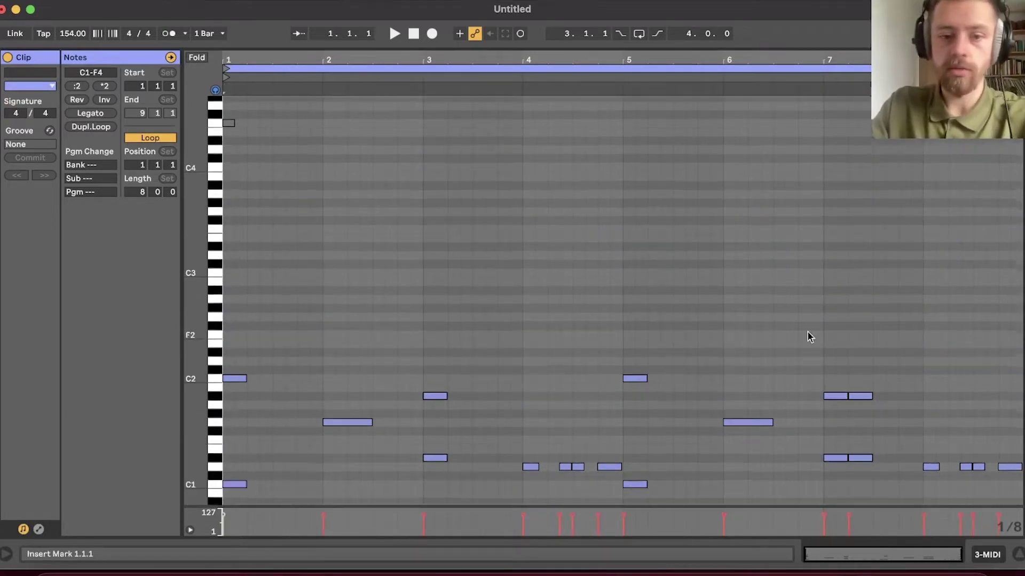
- Delete the upper C2 and A#1 notes in bars 1, 3, 5 and 7 of the bass clip
{"action": "left_click_drag", "start_coordinate": [256, 303], "coordinate": [303, 357]}
{"action": "left_click_drag", "start_coordinate": [433, 408], "coordinate": [1023, 400]}
{"action": "key", "text": "Delete"}
{"action": "scroll", "coordinate": [806, 340], "scroll_direction": "down", "scroll_amount": 3}
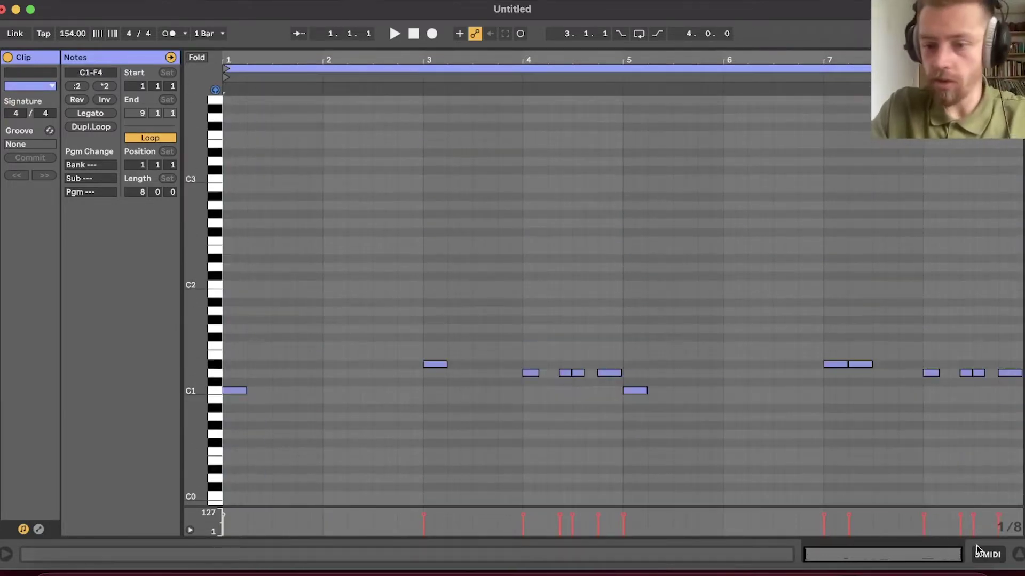
- Load Serum on the third track with the user Hyperpop preset BA Thick Square Sub
{"action": "left_click", "coordinate": [984, 555]}
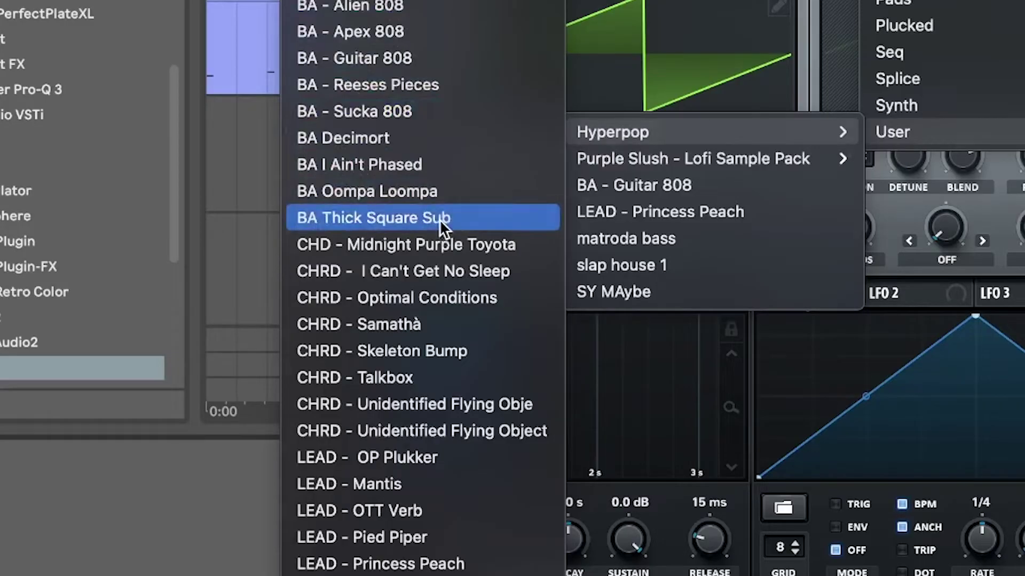
{"action": "left_click", "coordinate": [440, 220]}
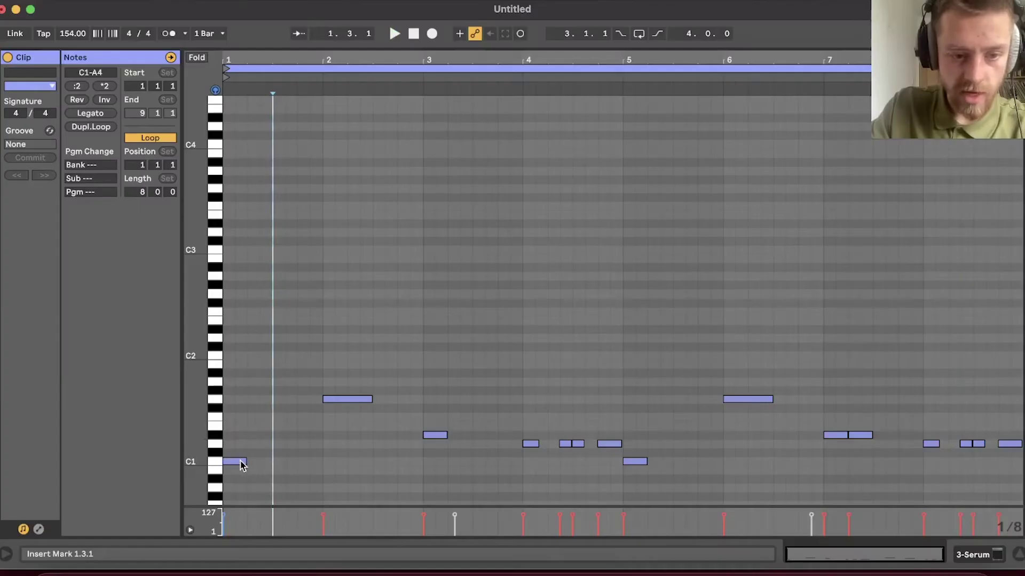
- Raise the first bass note in bar 1 to C2, add a half-beat C1 at 1.2.3, and play the result
{"action": "left_click", "coordinate": [246, 461]}
{"action": "key", "text": "shift+Down"}
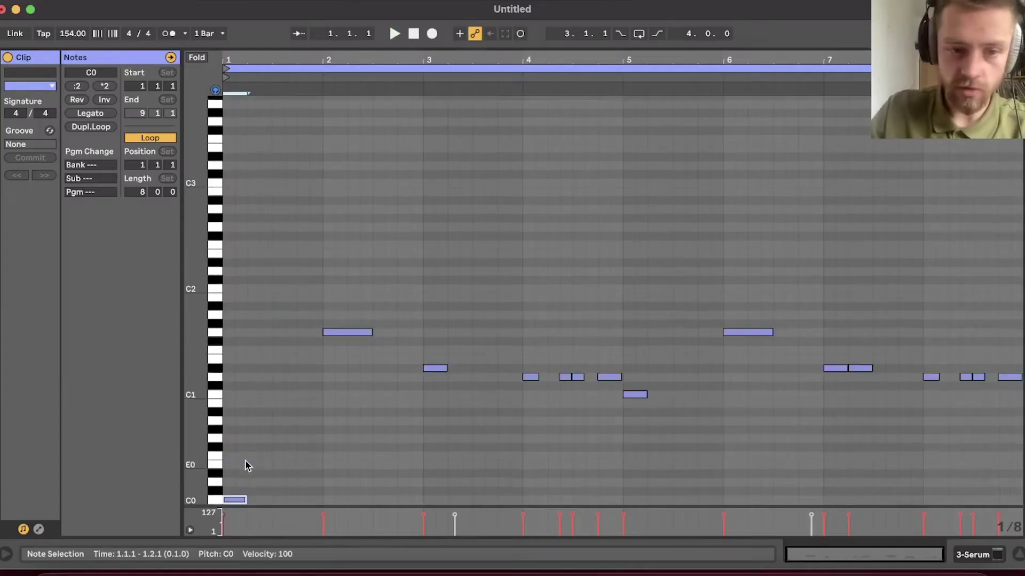
{"action": "key", "text": "shift+Up"}
{"action": "key", "text": "shift+Up"}
{"action": "left_click_drag", "start_coordinate": [236, 408], "coordinate": [290, 409]}
{"action": "left_click", "coordinate": [277, 411]}
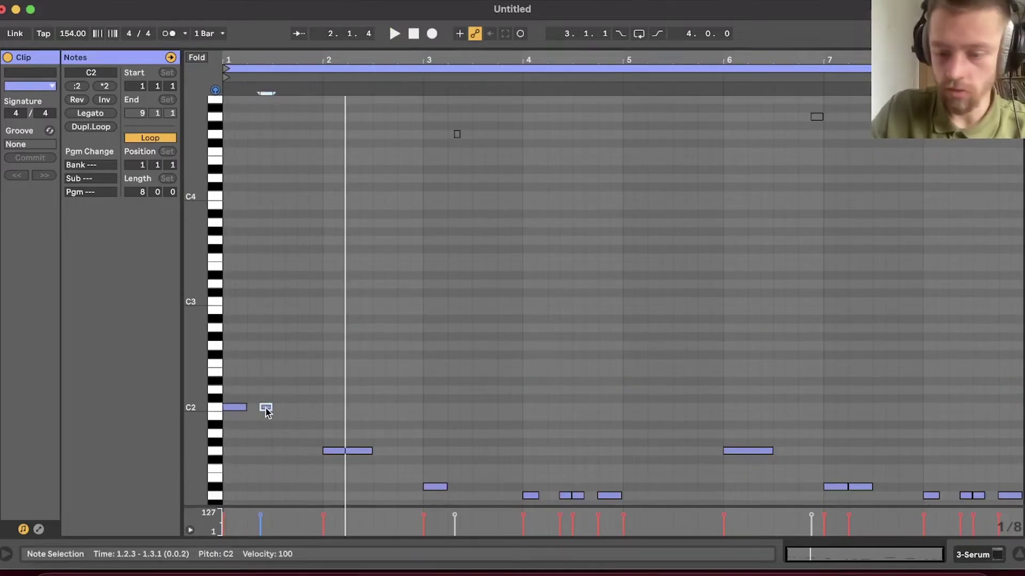
{"action": "key", "text": "shift+Down"}
{"action": "key", "text": "space"}
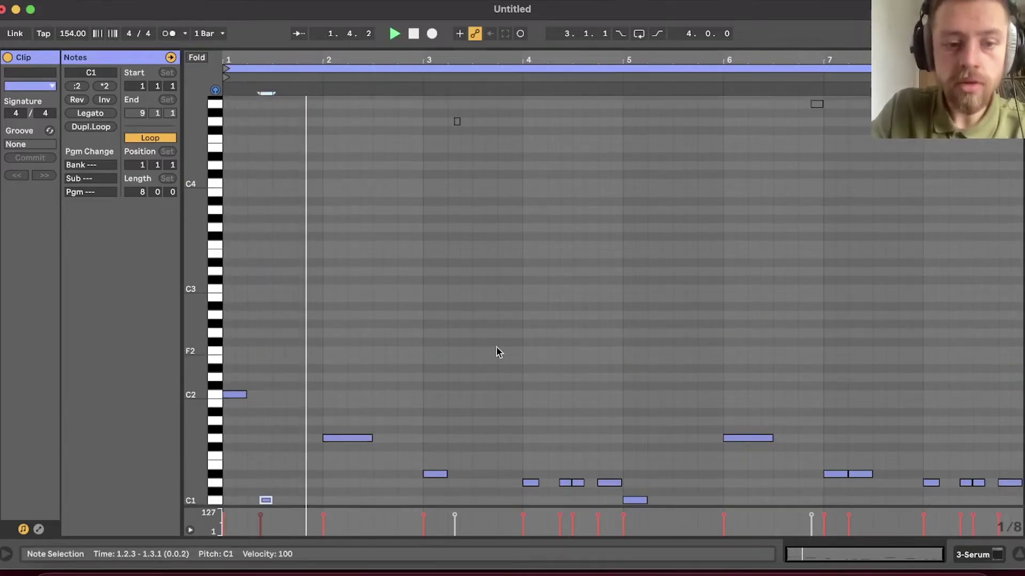
- Repeat the G1 bass note at 2.2.3 for half a beat, and add half-beat A#1 notes at 2.4.3 and 3.4.3
{"action": "left_click_drag", "start_coordinate": [334, 438], "coordinate": [384, 438]}
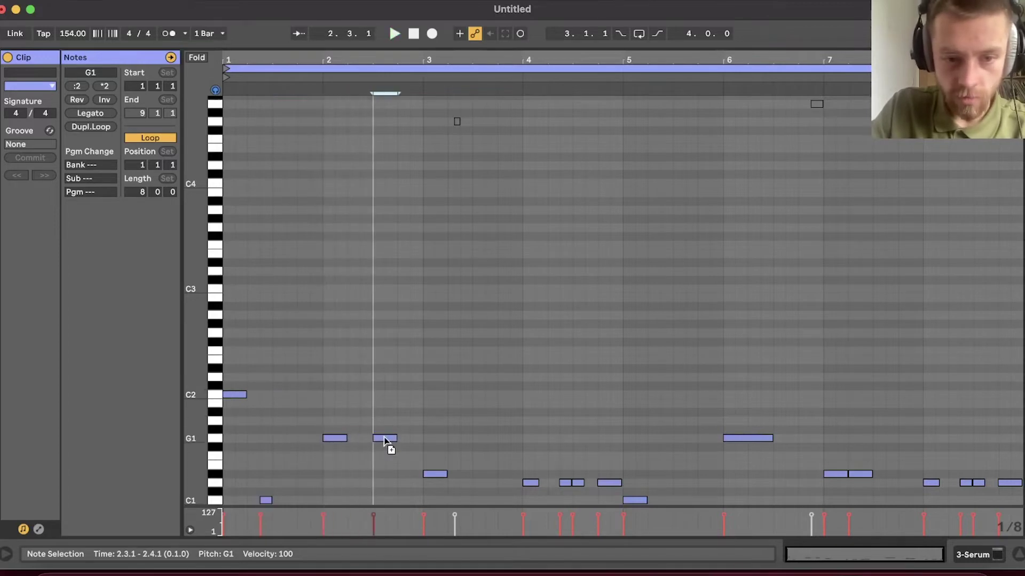
{"action": "key", "text": "Left"}
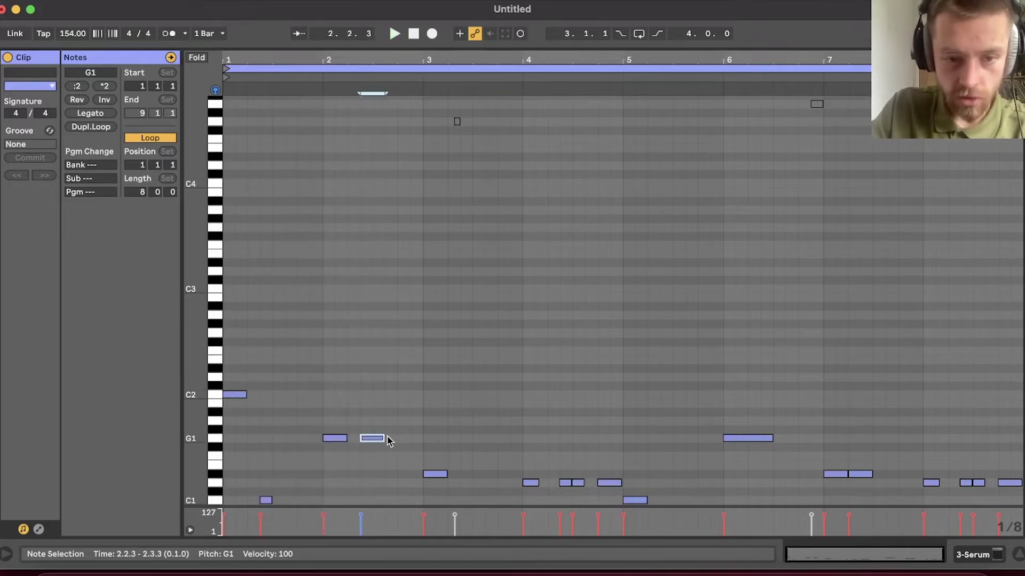
{"action": "key", "text": "Right"}
{"action": "scroll", "coordinate": [419, 374], "scroll_direction": "down", "scroll_amount": 5}
{"action": "left_click", "coordinate": [435, 334]}
{"action": "left_click_drag", "start_coordinate": [446, 333], "coordinate": [472, 334]}
{"action": "double_click", "coordinate": [514, 281]}
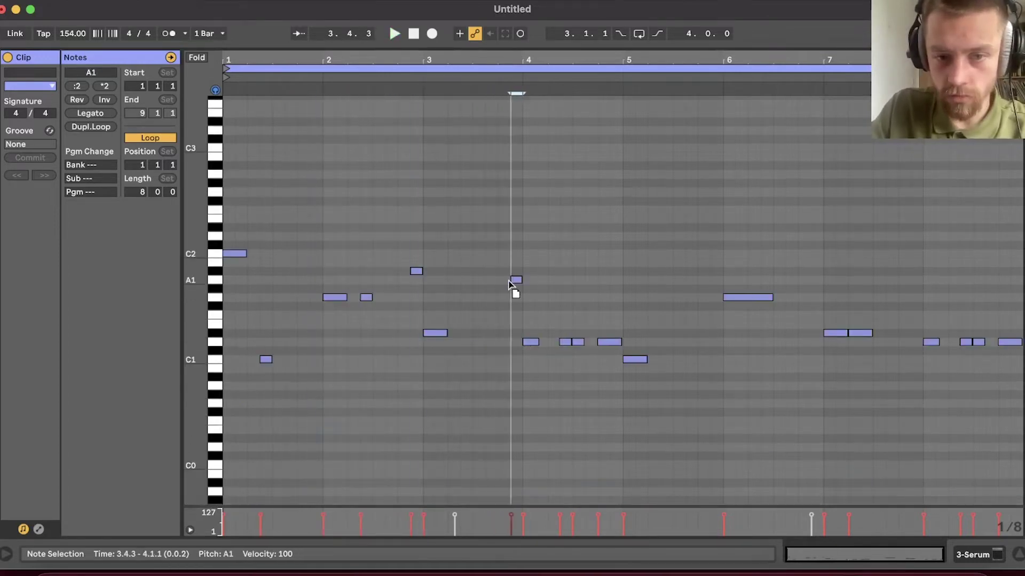
{"action": "key", "text": "Up"}
- Replace the bass clip's D1 at 4.3.1 with a half-beat D2, and add a half-beat C2 at 4.3.3
{"action": "double_click", "coordinate": [579, 237]}
{"action": "left_click", "coordinate": [580, 343]}
{"action": "key", "text": "Delete"}
{"action": "double_click", "coordinate": [591, 254]}
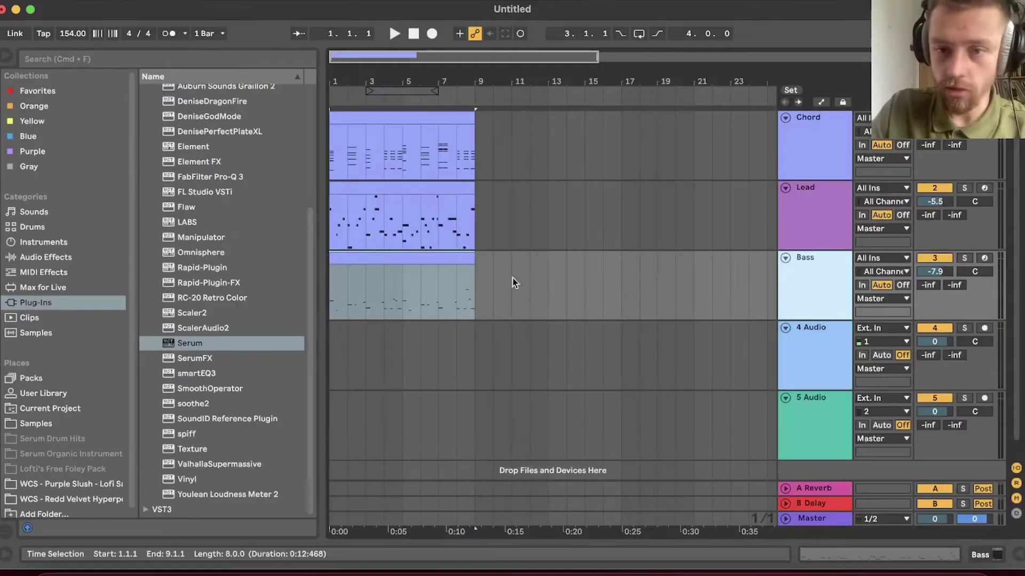
- Load the user Hyperpop preset BA Oompa Loompa in the Bass track's Serum and play the arrangement
{"action": "left_click", "coordinate": [404, 260]}
{"action": "key", "text": "Tab"}
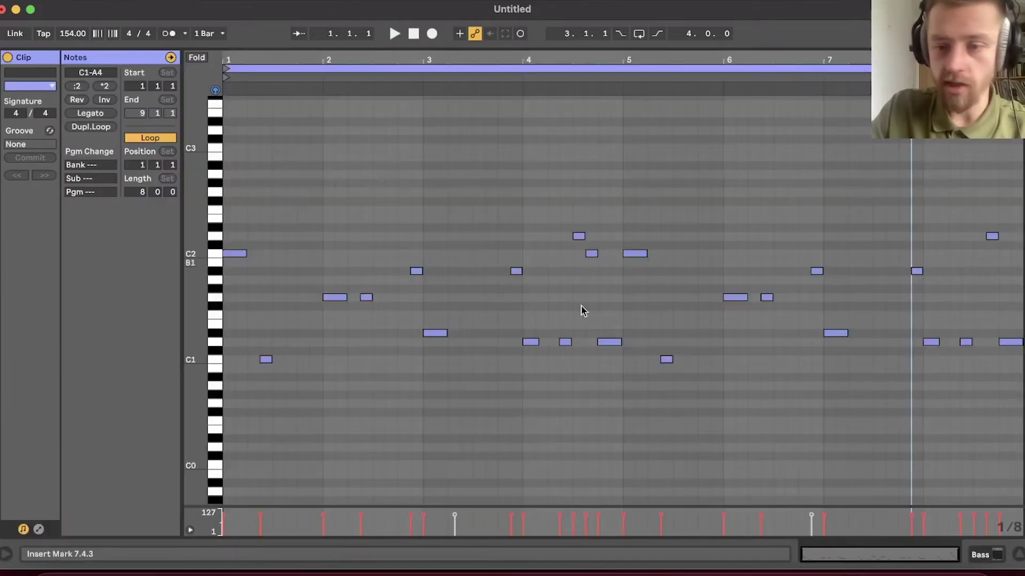
{"action": "left_click", "coordinate": [1021, 552]}
{"action": "left_click", "coordinate": [43, 394]}
{"action": "left_click", "coordinate": [699, 73]}
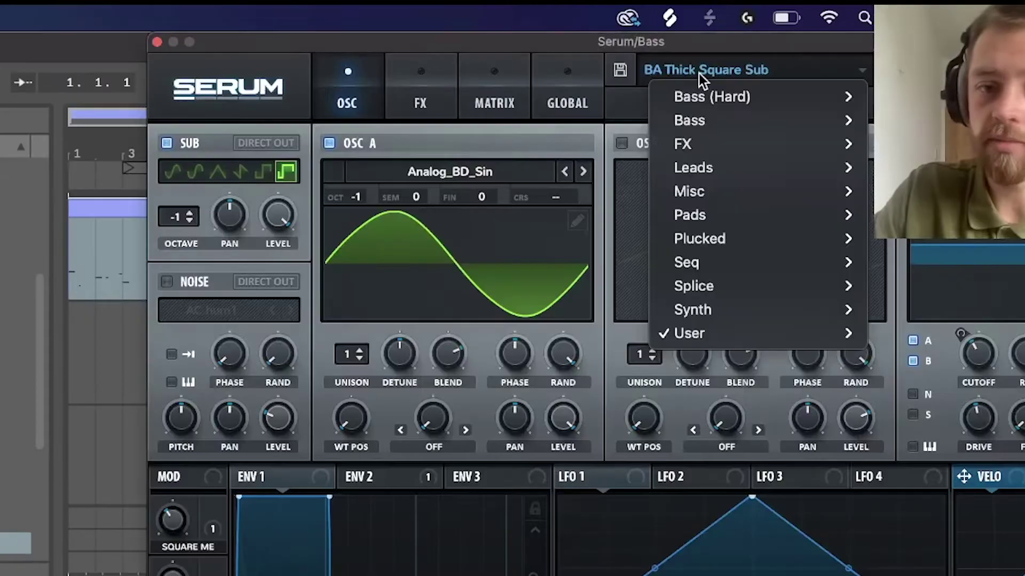
{"action": "mouse_move", "coordinate": [751, 332]}
{"action": "mouse_move", "coordinate": [481, 332]}
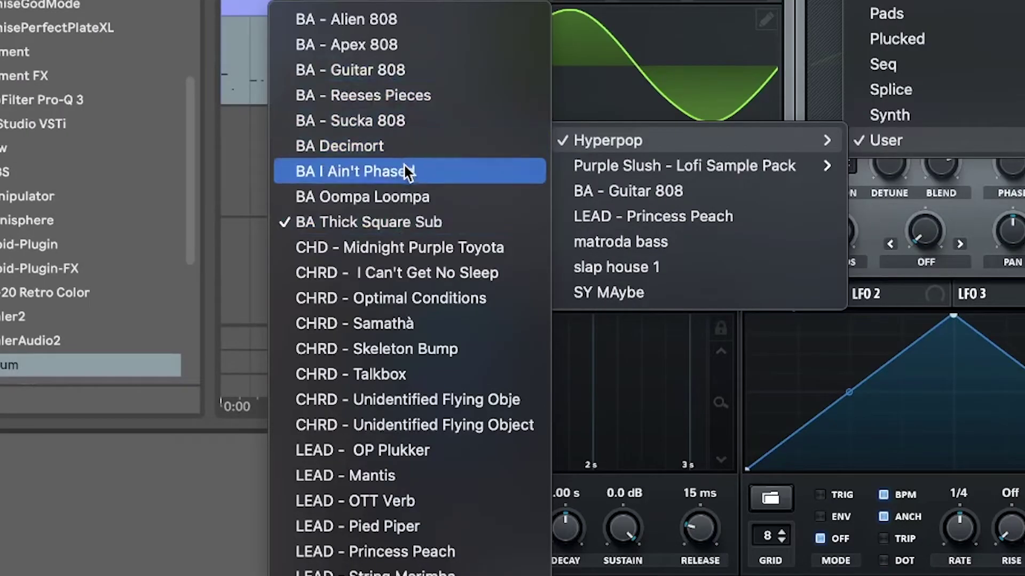
{"action": "left_click", "coordinate": [415, 190]}
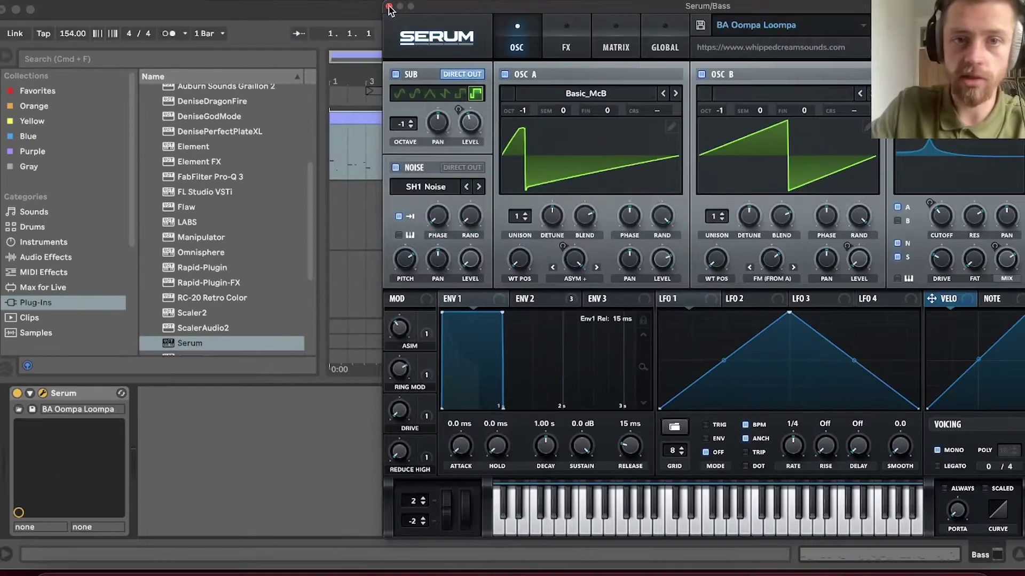
{"action": "left_click", "coordinate": [391, 7]}
{"action": "key", "text": "space"}
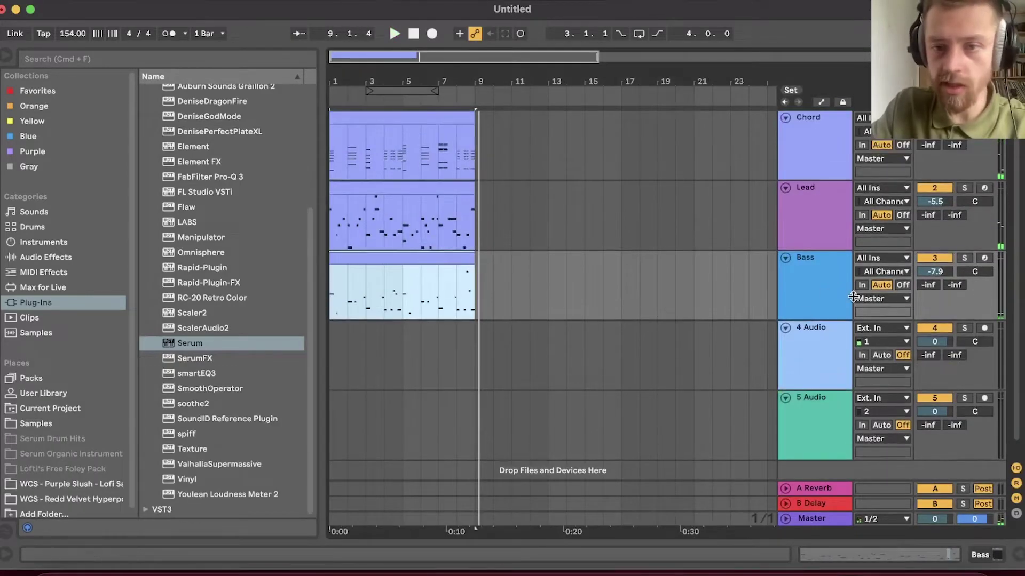
- Insert a new MIDI track below the Bass track and load Serum on it
{"action": "left_click", "coordinate": [829, 287]}
{"action": "key", "text": "super+shift+t"}
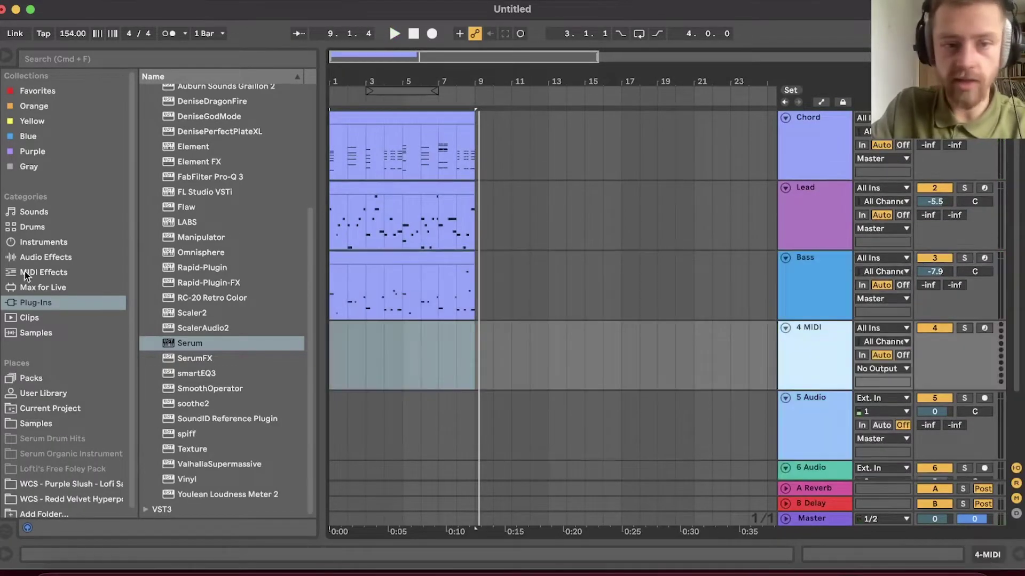
{"action": "left_click_drag", "start_coordinate": [197, 347], "coordinate": [839, 352]}
{"action": "left_click_drag", "start_coordinate": [705, 11], "coordinate": [611, 11]}
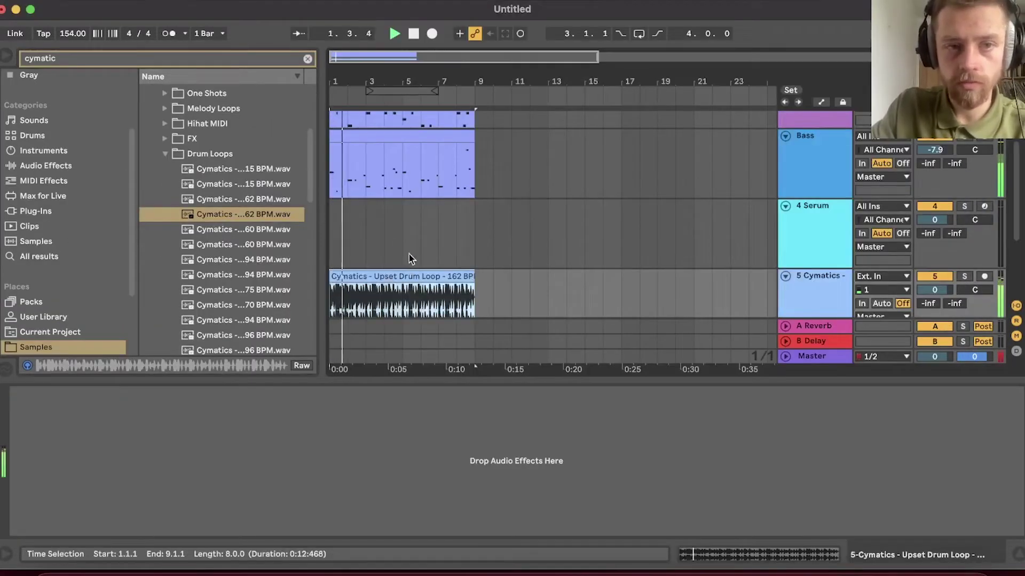
- Load BA Boom Guitar Sub from the user Purple Slush - Lofi Sample Pack presets in the Bass track's Serum, and play it
{"action": "left_click", "coordinate": [460, 200]}
{"action": "left_click", "coordinate": [758, 25]}
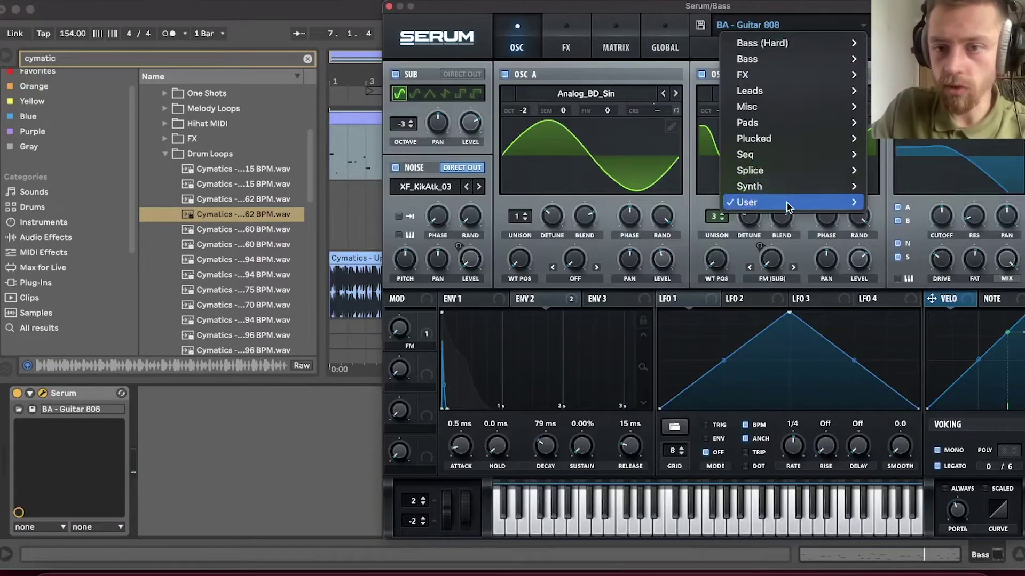
{"action": "mouse_move", "coordinate": [788, 202]}
{"action": "mouse_move", "coordinate": [645, 212]}
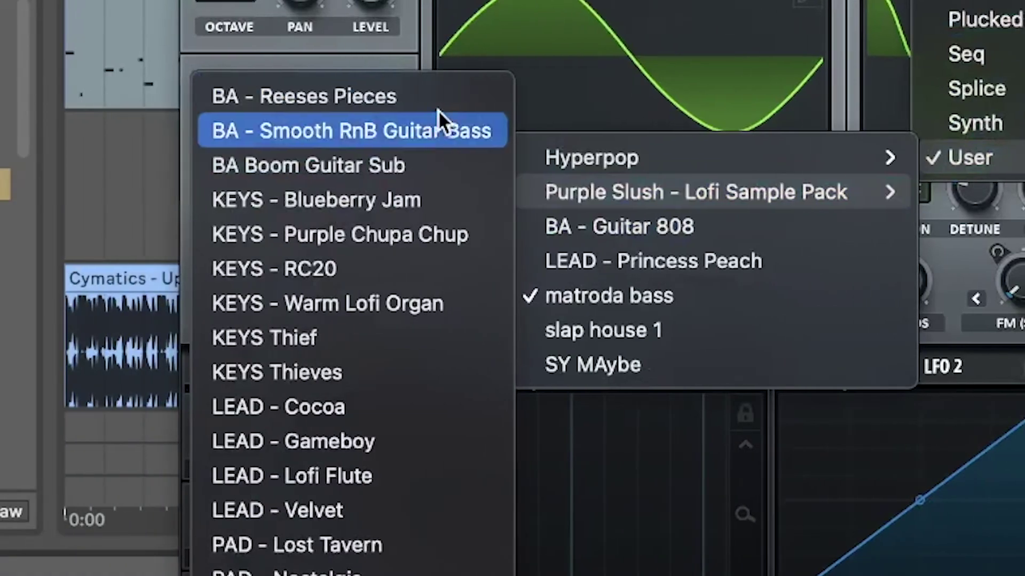
{"action": "left_click", "coordinate": [221, 165]}
{"action": "key", "text": "space"}
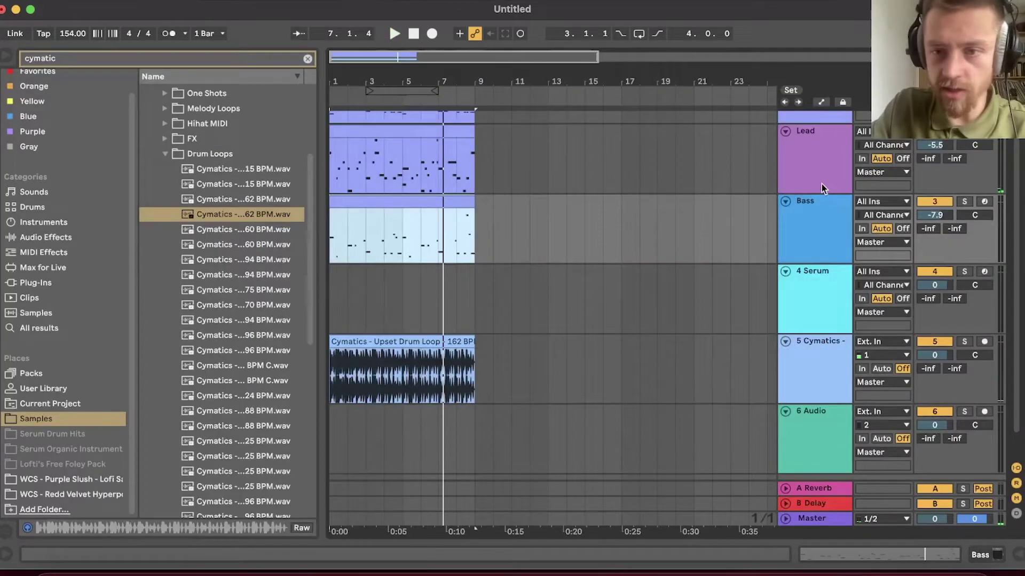
- Load the user Hyperpop preset BA - Alien 808 in the fourth track's Serum
{"action": "left_click", "coordinate": [811, 205]}
{"action": "scroll", "coordinate": [655, 251], "scroll_direction": "up", "scroll_amount": 2}
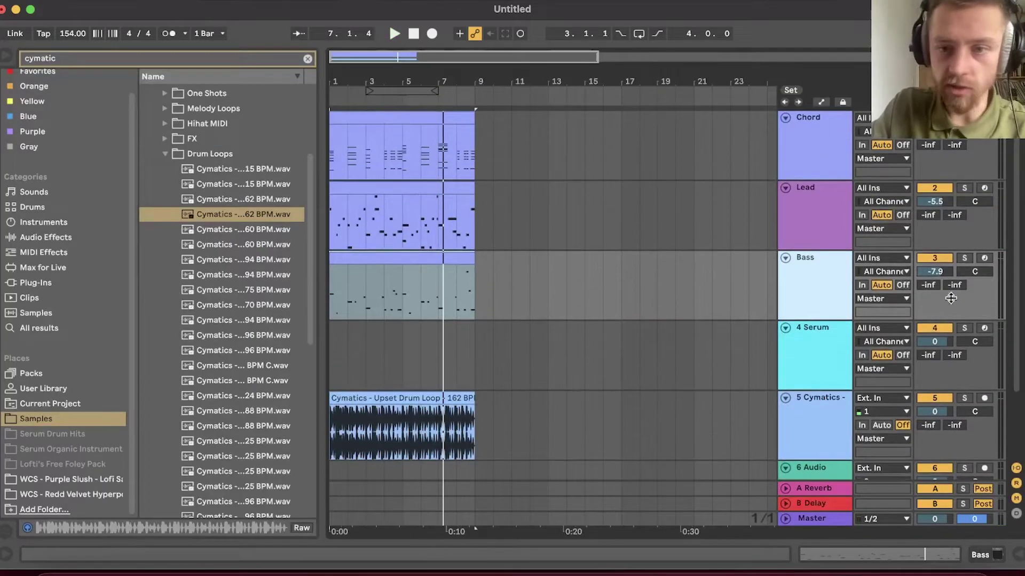
{"action": "left_click", "coordinate": [820, 368]}
{"action": "left_click", "coordinate": [174, 155]}
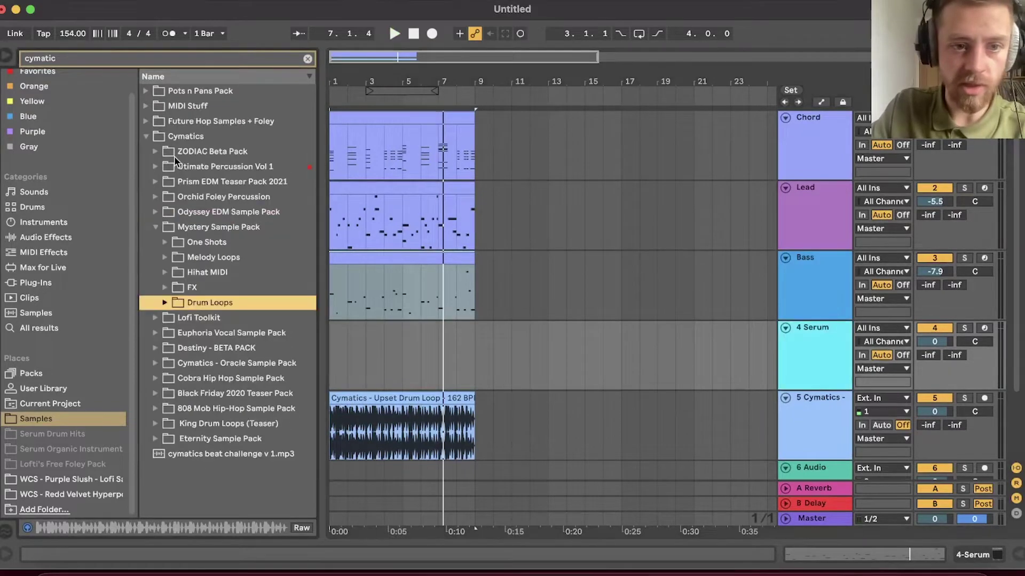
{"action": "left_click", "coordinate": [795, 350]}
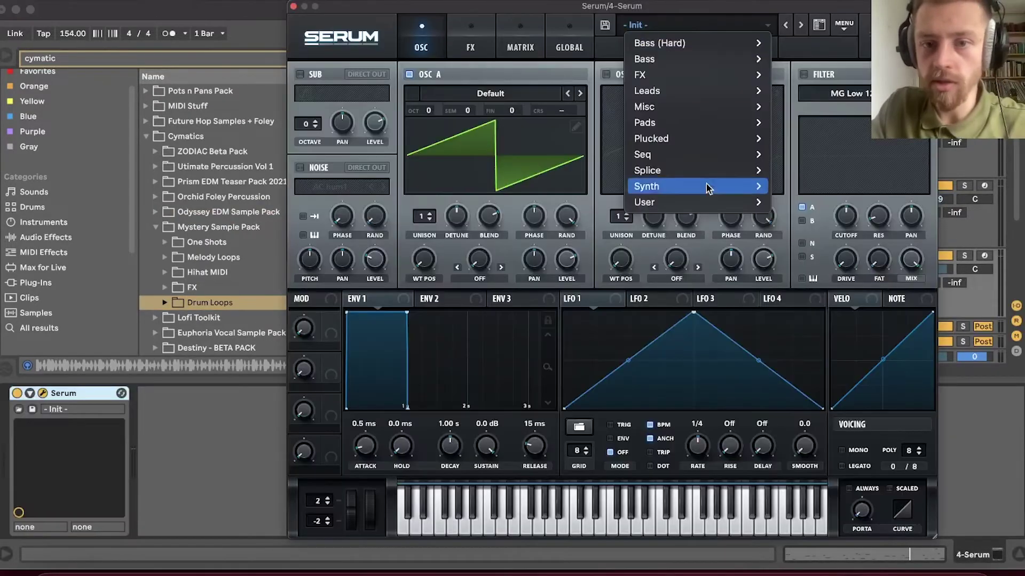
{"action": "mouse_move", "coordinate": [709, 188]}
{"action": "mouse_move", "coordinate": [813, 188]}
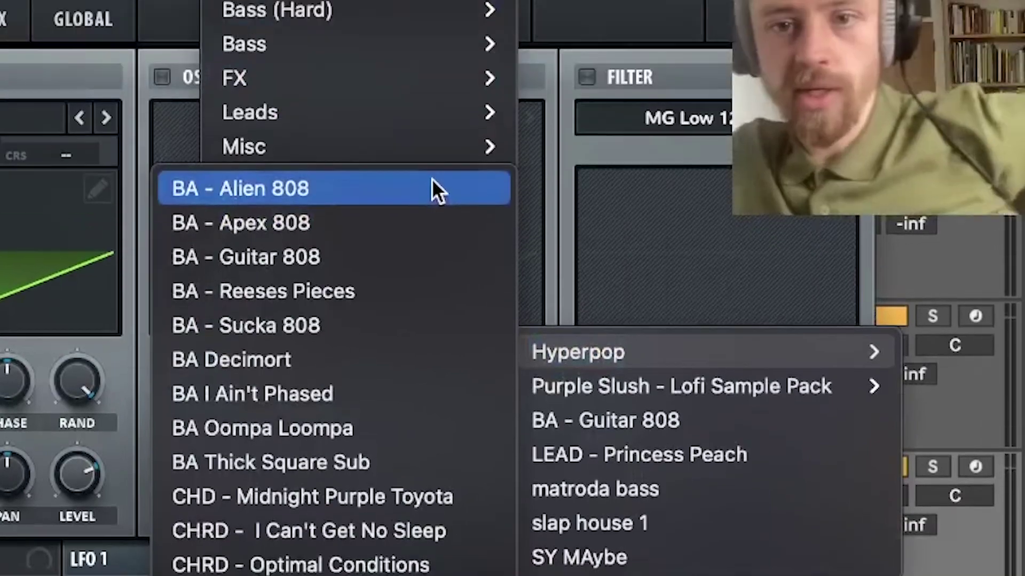
{"action": "left_click", "coordinate": [347, 193]}
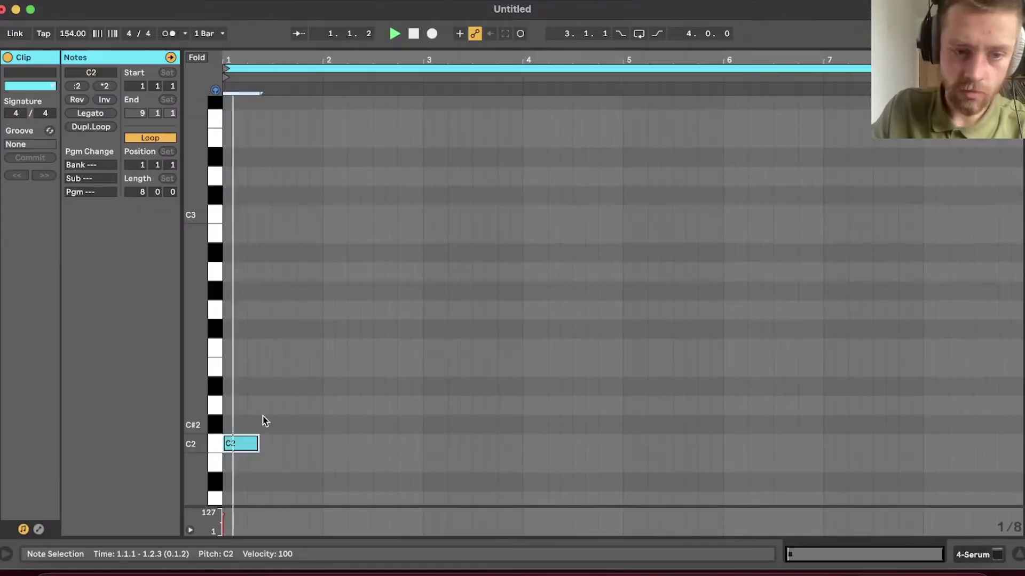
- Add half-beat notes C2 at 1.2.3, G2 at 1.4.3 and E2 at 3.1.1 to the fourth track's clip, and play it
{"action": "left_click", "coordinate": [266, 443]}
{"action": "left_click", "coordinate": [328, 310]}
{"action": "left_click_drag", "start_coordinate": [329, 301], "coordinate": [330, 303]}
{"action": "left_click_drag", "start_coordinate": [315, 309], "coordinate": [337, 310]}
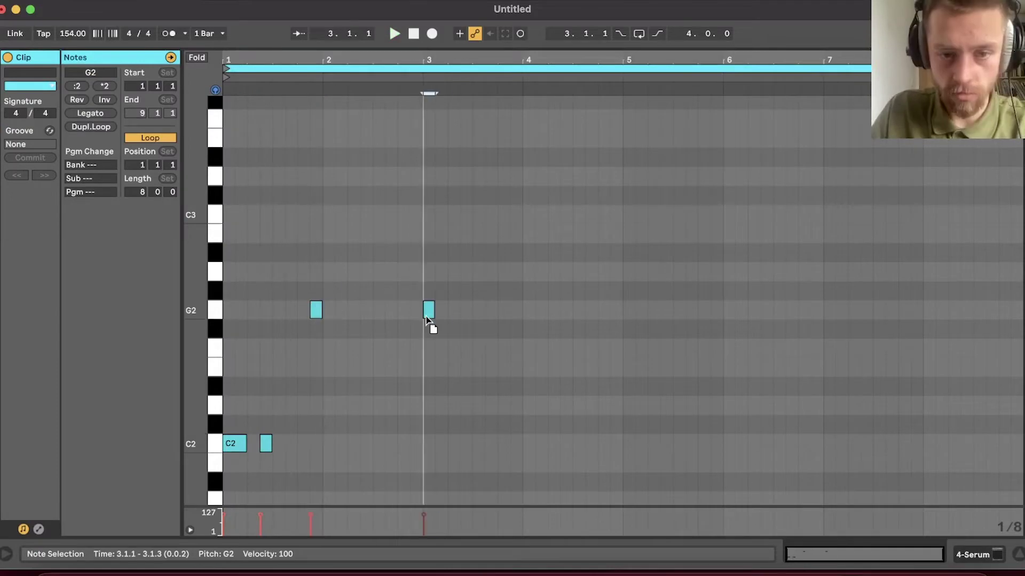
{"action": "key", "text": "space"}
{"action": "key", "text": "space"}
{"action": "key", "text": "space"}
- Fill bar 2 with half-beat G2 notes at 2.1.3 and 2.2.3 and a short G3 at 2.2.1
{"action": "left_click_drag", "start_coordinate": [407, 312], "coordinate": [451, 313]}
{"action": "left_click_drag", "start_coordinate": [449, 309], "coordinate": [429, 130]}
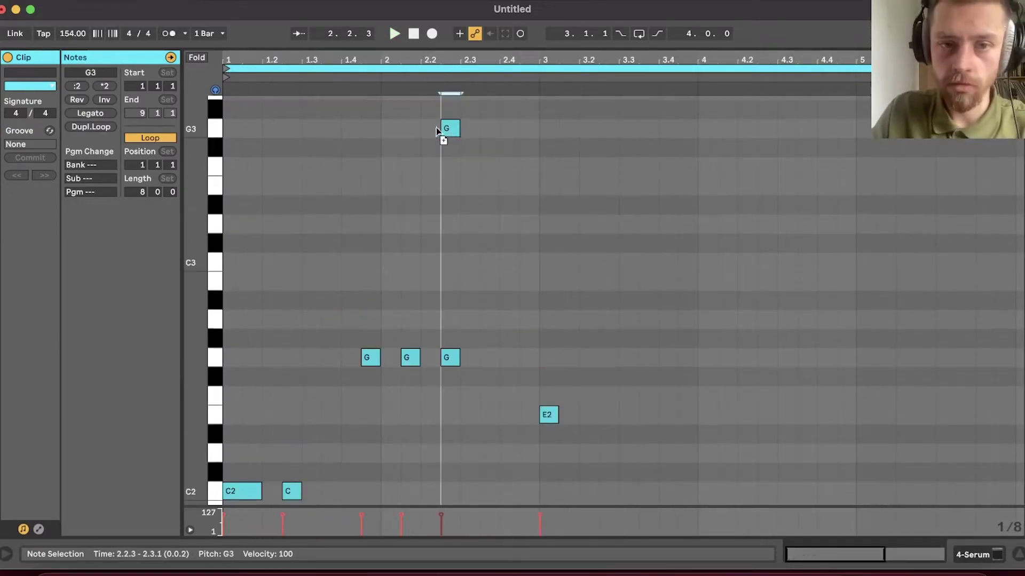
{"action": "left_click", "coordinate": [447, 353]}
{"action": "left_click_drag", "start_coordinate": [446, 356], "coordinate": [466, 166]}
{"action": "left_click", "coordinate": [401, 205]}
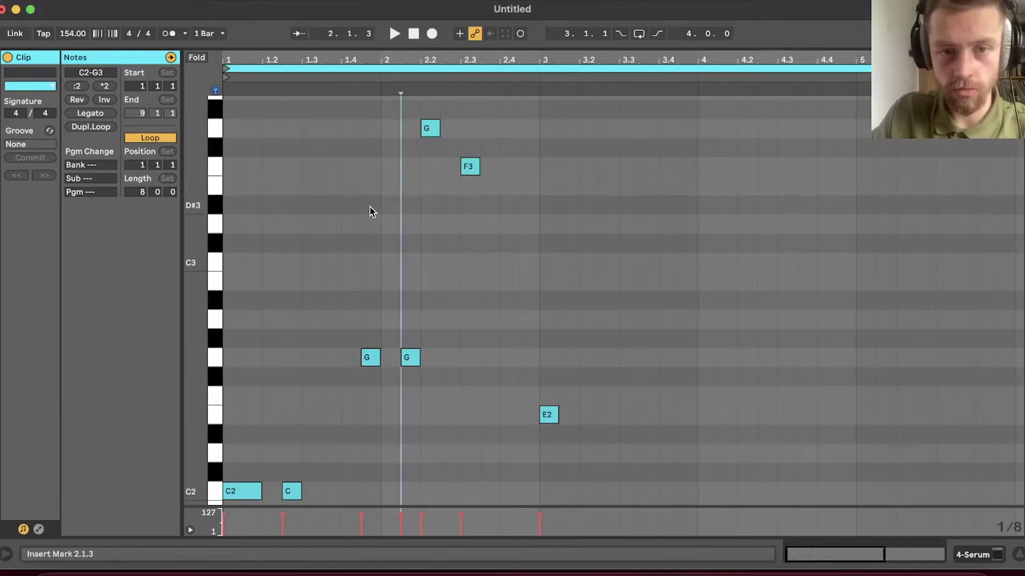
{"action": "left_click_drag", "start_coordinate": [438, 128], "coordinate": [428, 128]}
{"action": "left_click_drag", "start_coordinate": [472, 175], "coordinate": [452, 366]}
- Copy the E2 to 3.2.3, shorten the E2 at 3.1.1 to a sixteenth, and add a half-beat D3 at 3.4.3
{"action": "left_click_drag", "start_coordinate": [429, 419], "coordinate": [509, 420]}
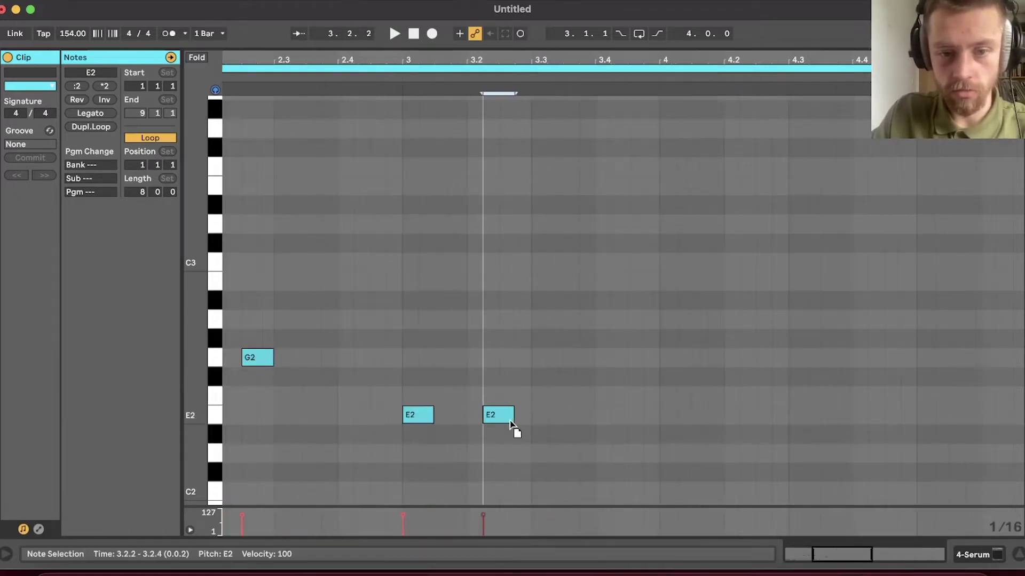
{"action": "left_click_drag", "start_coordinate": [607, 428], "coordinate": [584, 427]}
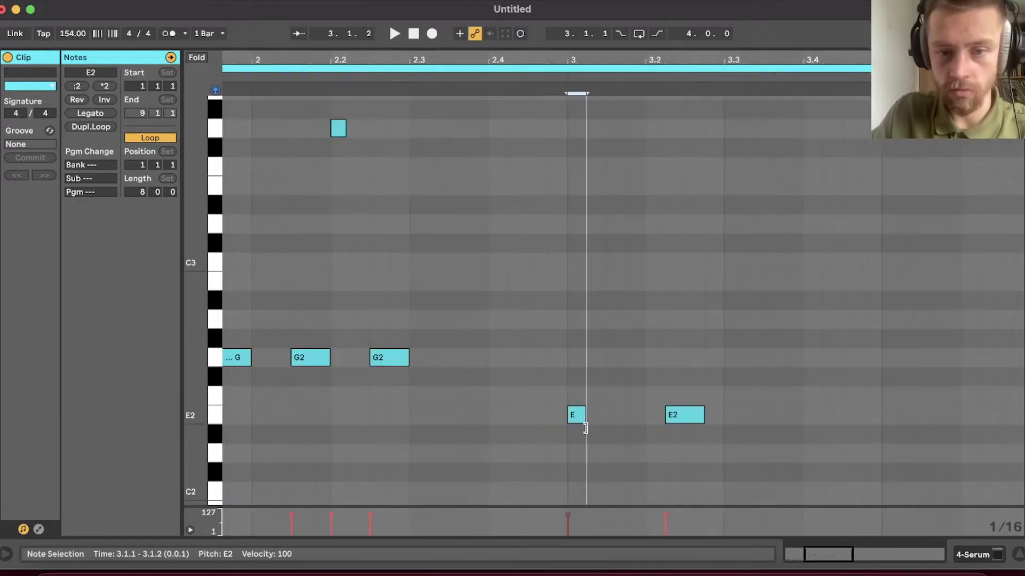
{"action": "left_click_drag", "start_coordinate": [691, 428], "coordinate": [709, 427]}
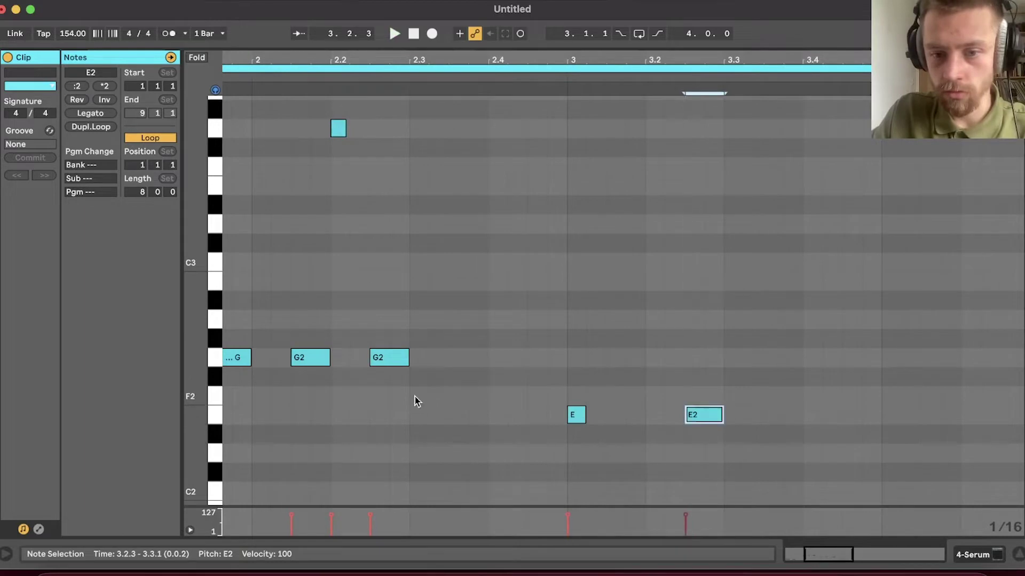
{"action": "left_click_drag", "start_coordinate": [592, 371], "coordinate": [655, 182]}
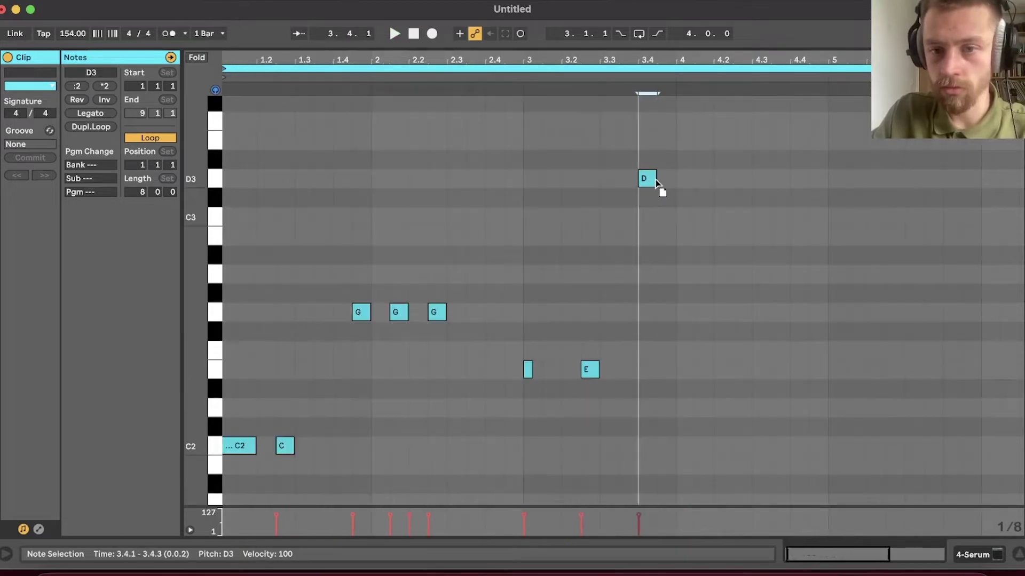
{"action": "left_click", "coordinate": [560, 213]}
{"action": "scroll", "coordinate": [382, 241], "scroll_direction": "up", "scroll_amount": 3}
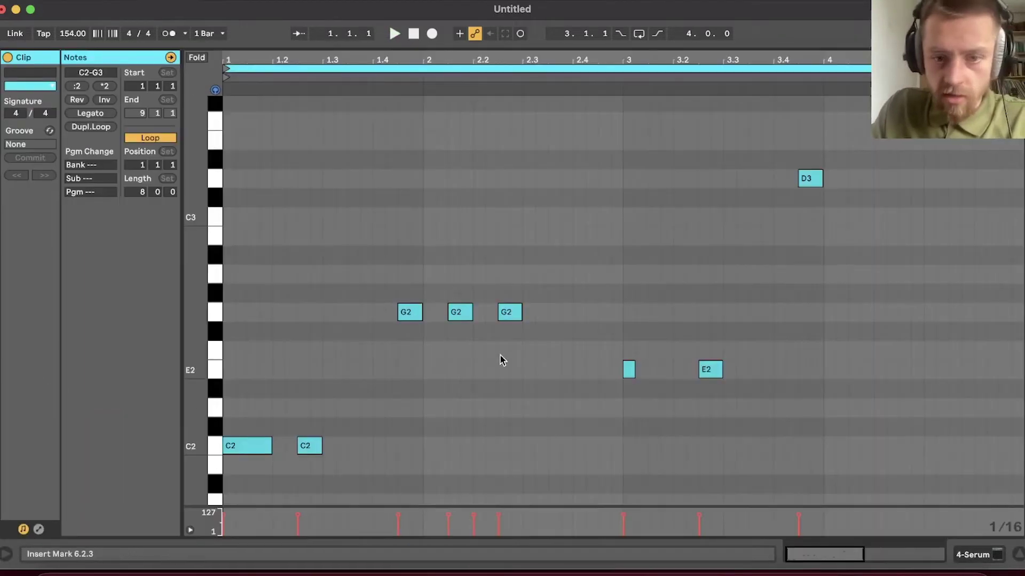
- Delete the G2 note at 2.1.3
{"action": "scroll", "coordinate": [493, 353], "scroll_direction": "up", "scroll_amount": 3}
{"action": "scroll", "coordinate": [490, 345], "scroll_direction": "down", "scroll_amount": 2}
{"action": "left_click_drag", "start_coordinate": [194, 224], "coordinate": [150, 224]}
{"action": "double_click", "coordinate": [460, 284]}
- Add short notes A3 at 4.1.3 and E2 at 4.2.1, shift bar 2's G2 to 2.3.3 as a short note, and play the clip
{"action": "left_click", "coordinate": [826, 227]}
{"action": "left_click", "coordinate": [874, 229]}
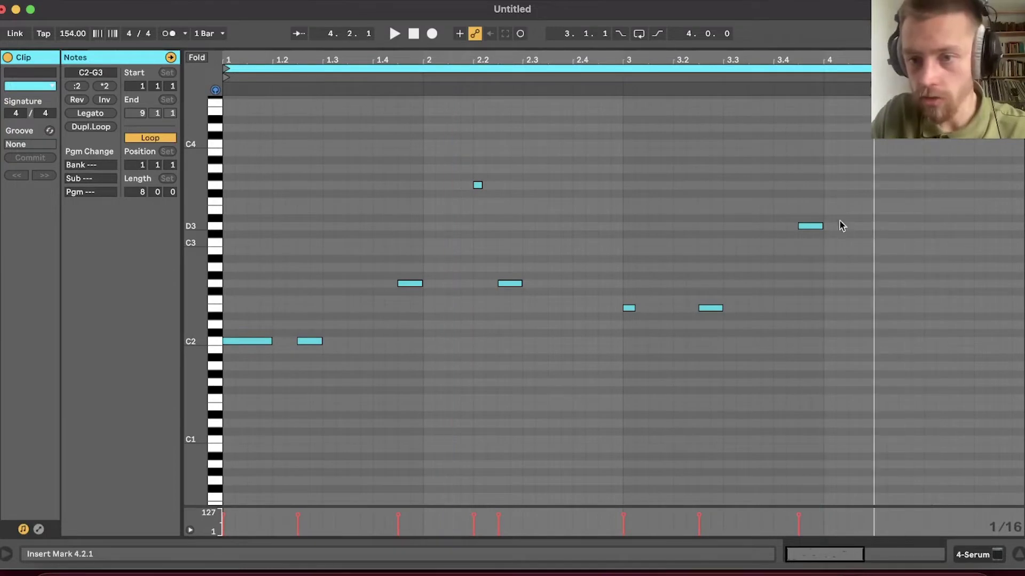
{"action": "double_click", "coordinate": [879, 308]}
{"action": "left_click_drag", "start_coordinate": [880, 309], "coordinate": [621, 286]}
{"action": "left_click", "coordinate": [409, 227]}
{"action": "key", "text": "space"}
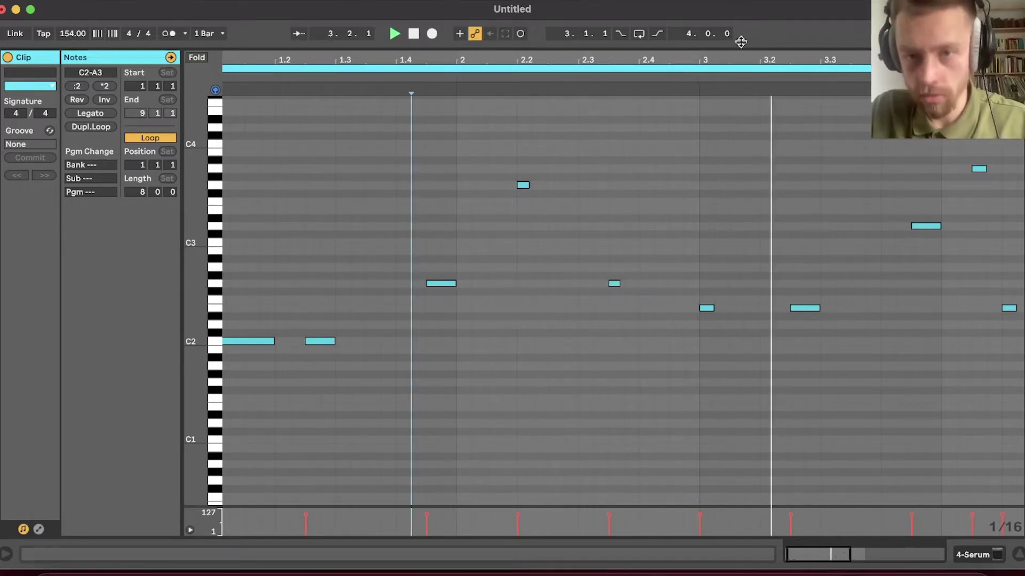
- Rename the fourth track 808 and change its Serum preset to BA - Apex 808
{"action": "left_click_drag", "start_coordinate": [740, 57], "coordinate": [741, 13]}
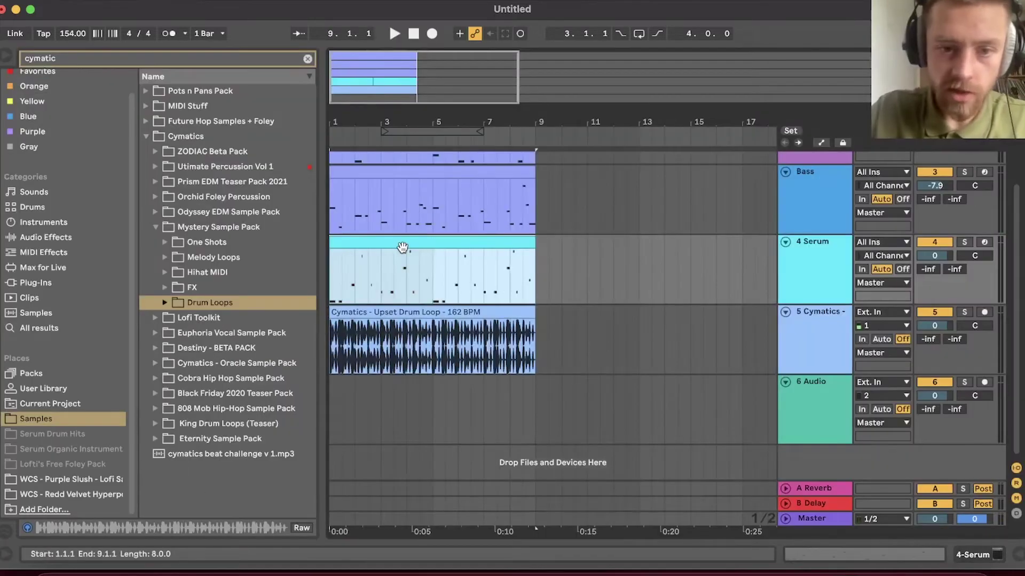
{"action": "left_click", "coordinate": [800, 278]}
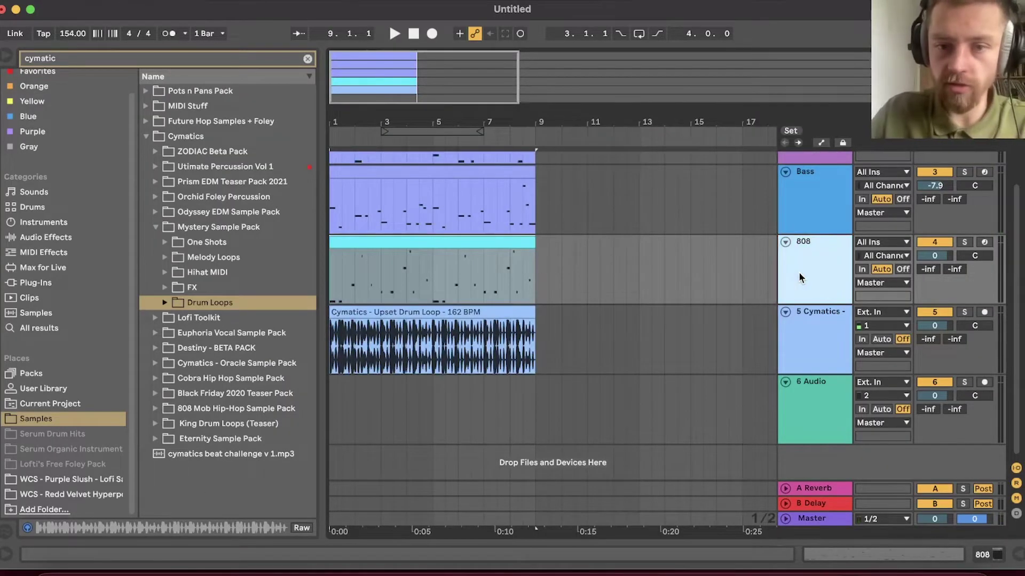
{"action": "left_click", "coordinate": [968, 551]}
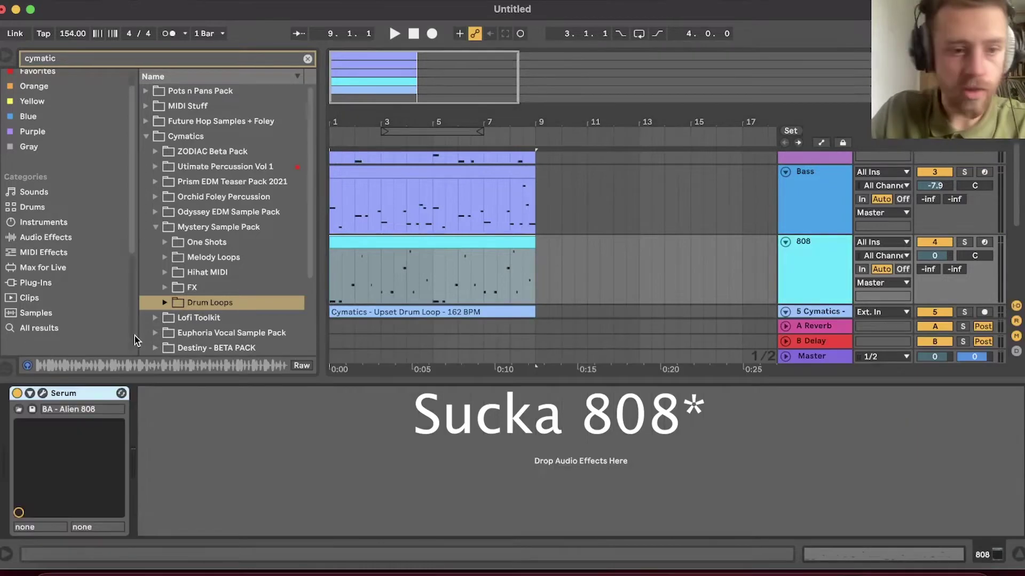
{"action": "left_click", "coordinate": [42, 393]}
{"action": "left_click", "coordinate": [768, 25]}
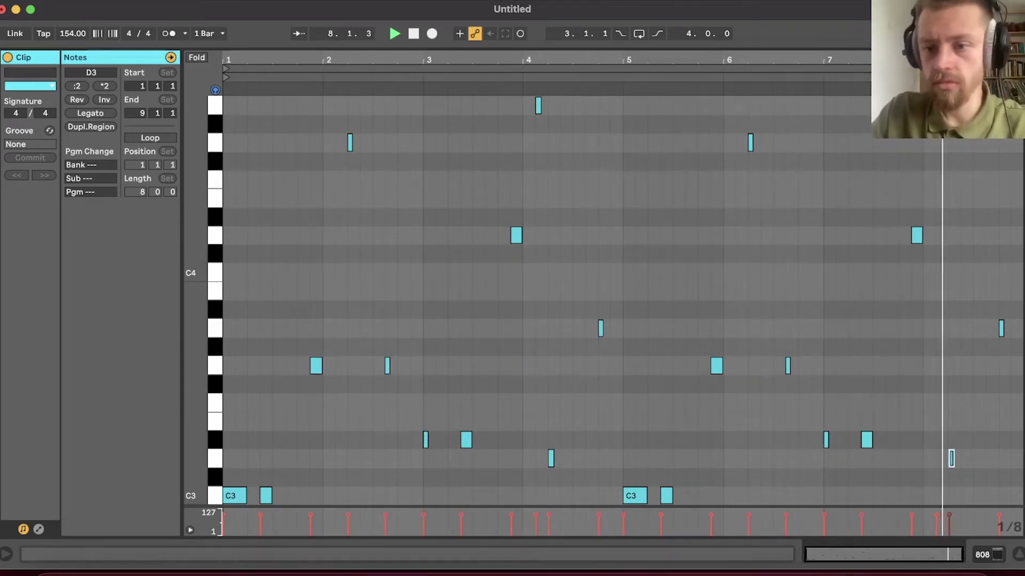
- Stop playback, open the 808 track's Serum and shorten Envelope 3 to a 634 ms decay and about 91 ms release
{"action": "key", "text": "space"}
{"action": "left_click", "coordinate": [978, 556]}
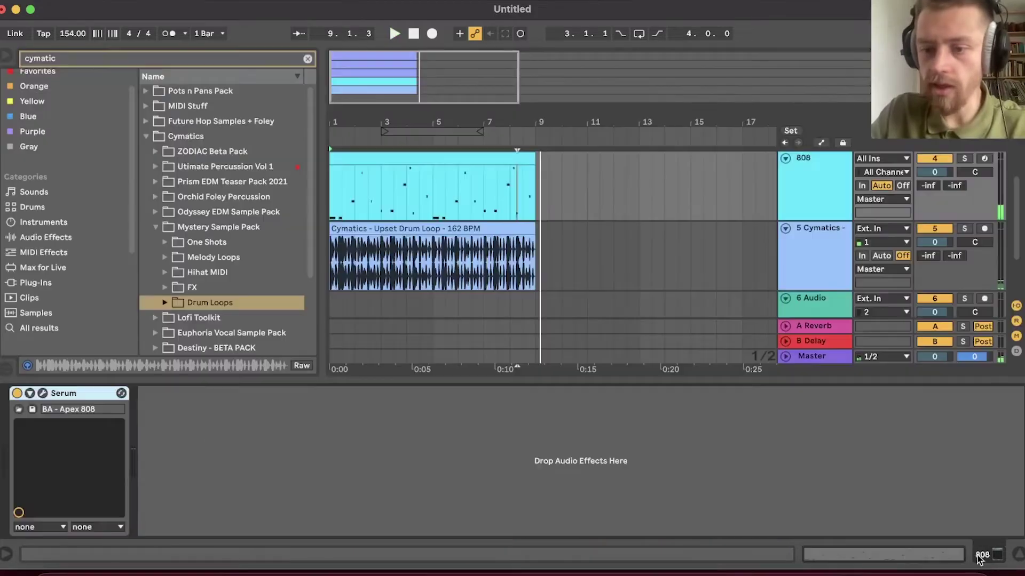
{"action": "left_click", "coordinate": [43, 394]}
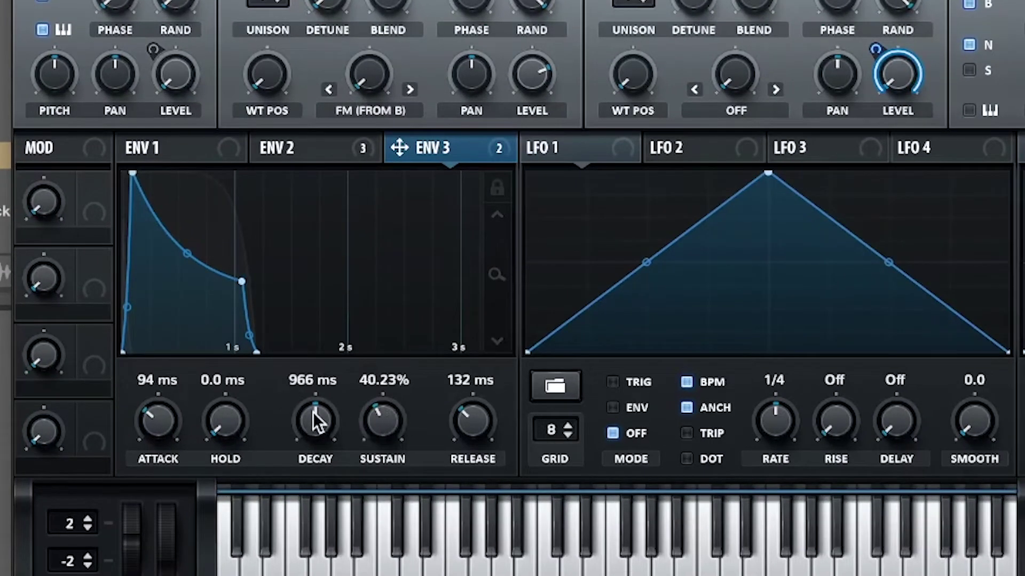
{"action": "left_click_drag", "start_coordinate": [316, 422], "coordinate": [310, 422]}
{"action": "left_click_drag", "start_coordinate": [450, 422], "coordinate": [469, 425]}
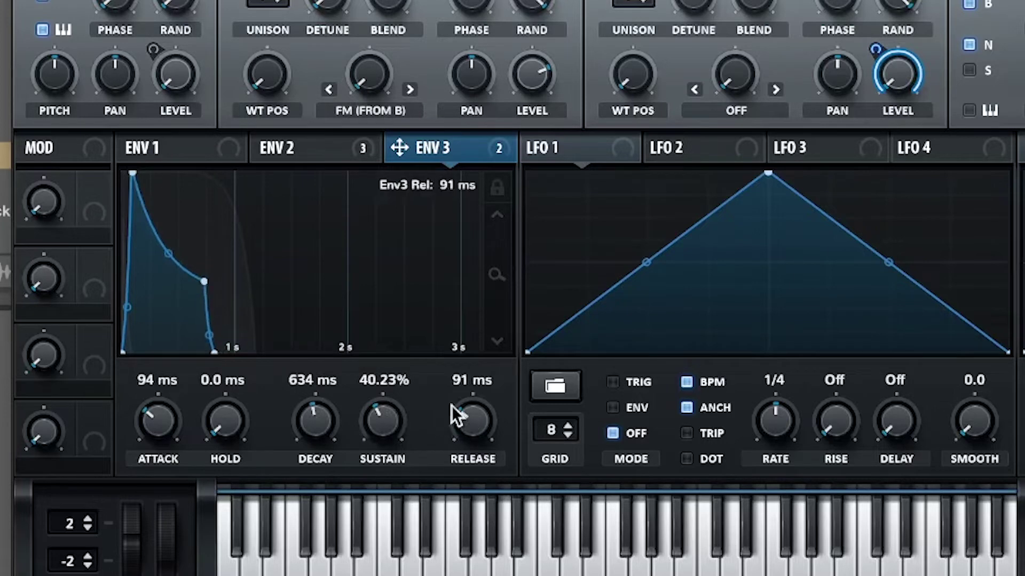
- Set Envelope 1's release to 263 ms in the 808's Serum and close the plug-in window
{"action": "left_click", "coordinate": [245, 148]}
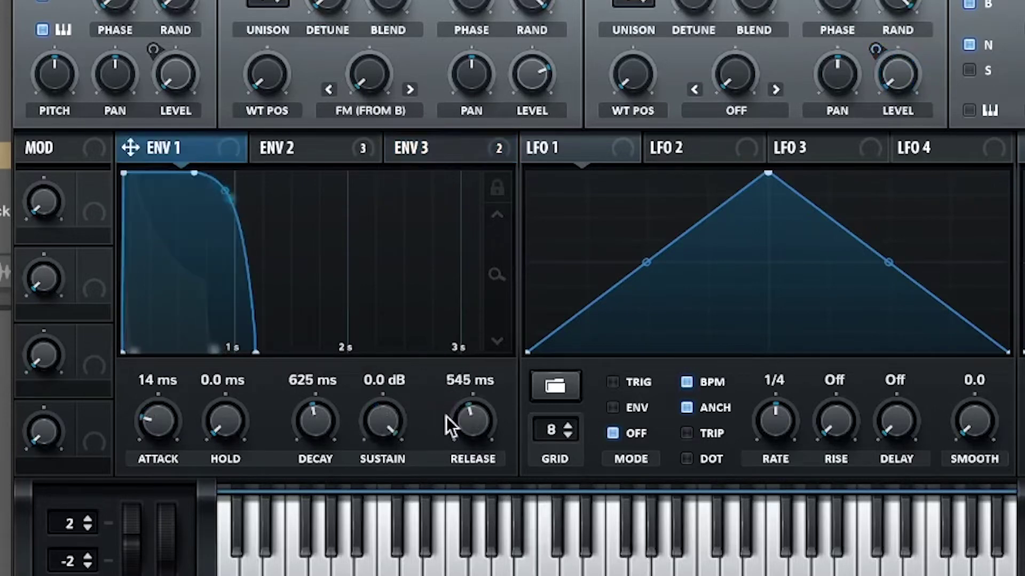
{"action": "left_click_drag", "start_coordinate": [468, 414], "coordinate": [485, 432]}
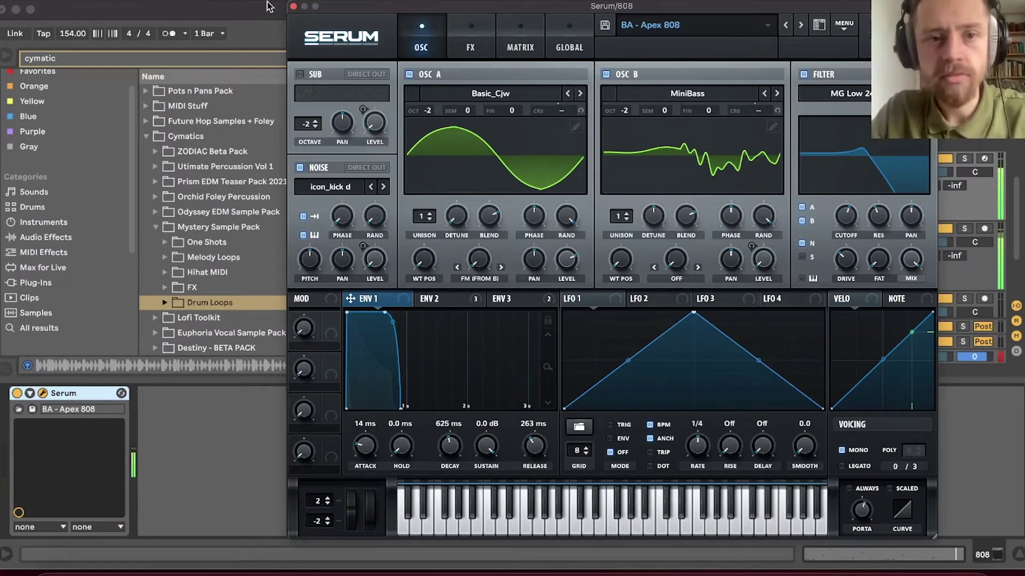
{"action": "left_click", "coordinate": [293, 7]}
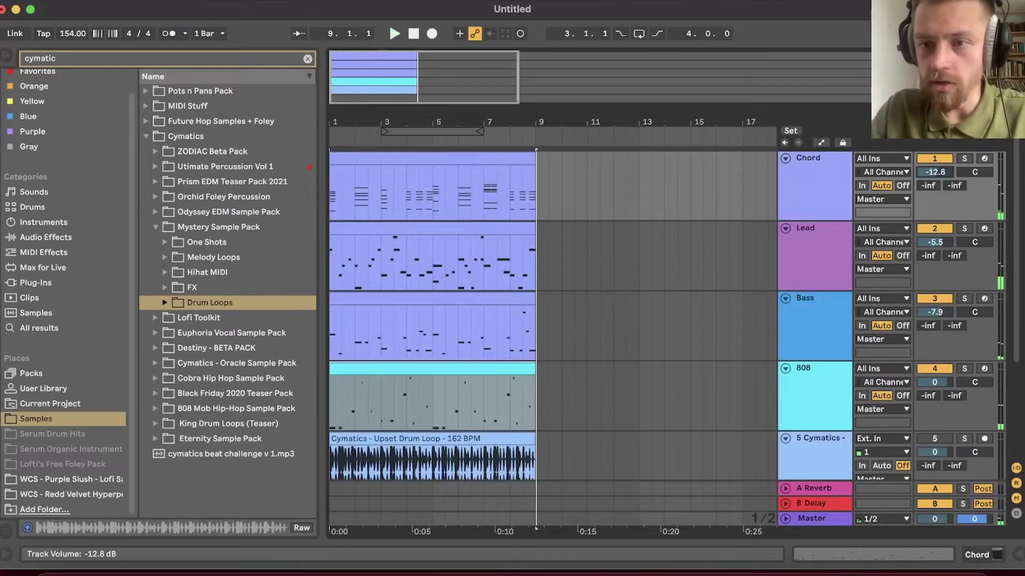
- Lower the track volumes to -13.6 dB for Chord, -9.3 dB for Lead, -10.4 dB for 808 and -13.7 dB for Bass
{"action": "left_click_drag", "start_coordinate": [934, 172], "coordinate": [934, 176]}
{"action": "left_click_drag", "start_coordinate": [943, 241], "coordinate": [944, 251]}
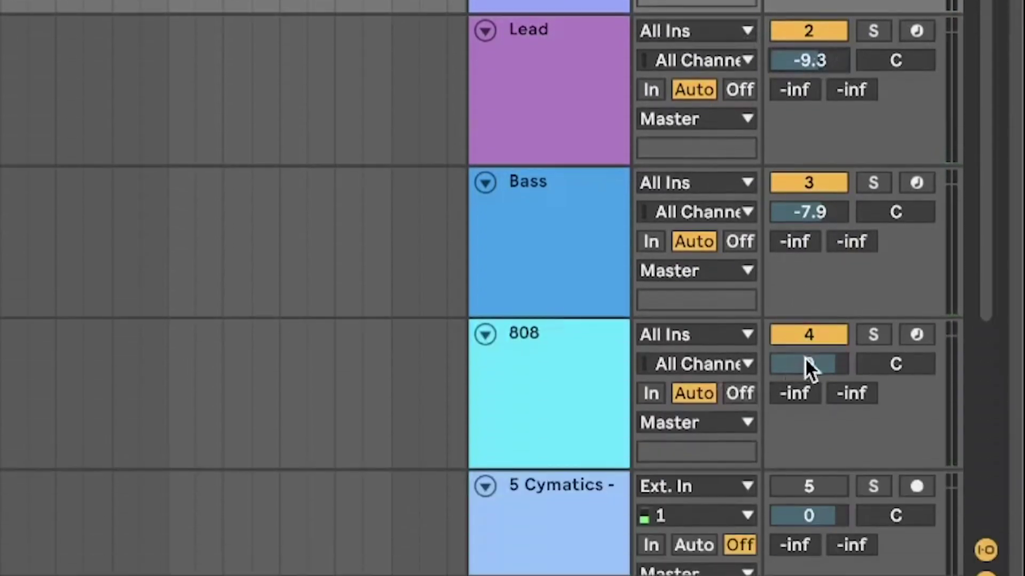
{"action": "left_click_drag", "start_coordinate": [804, 358], "coordinate": [805, 380]}
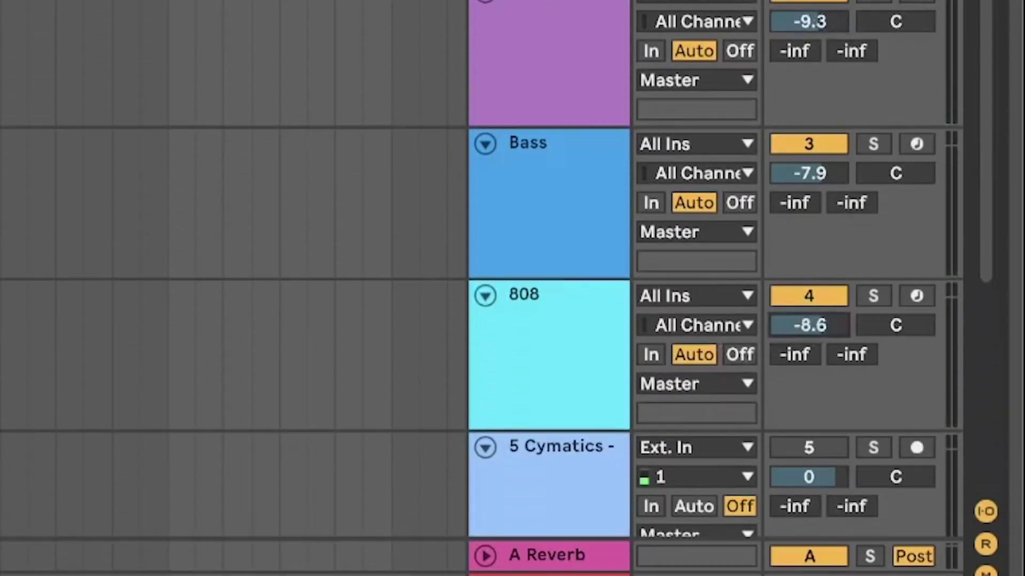
{"action": "left_click", "coordinate": [635, 199]}
- Solo the Bass track and add an EQ Eight after its Serum
{"action": "left_click", "coordinate": [65, 236]}
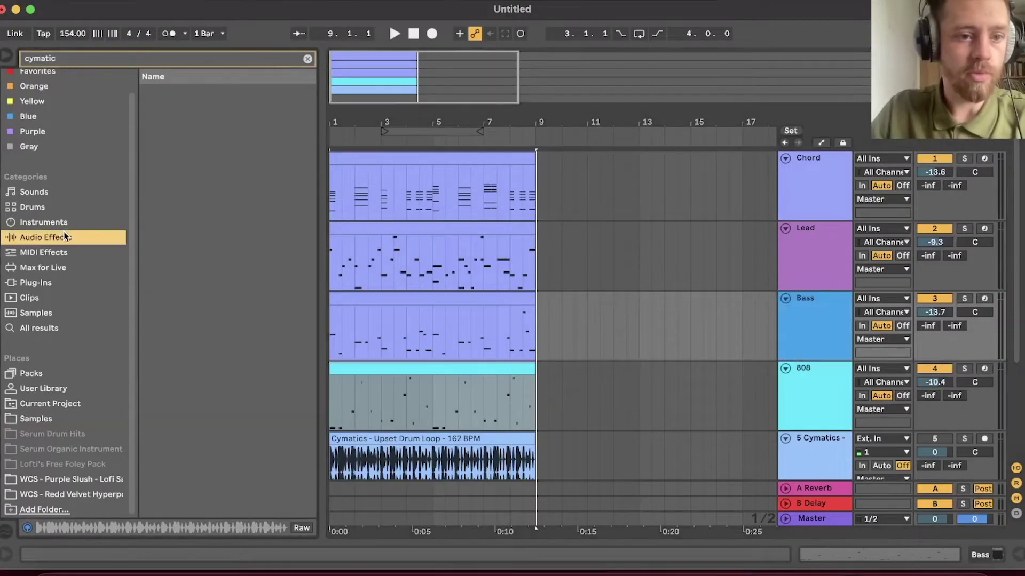
{"action": "left_click", "coordinate": [307, 59]}
{"action": "type", "text": "eq"}
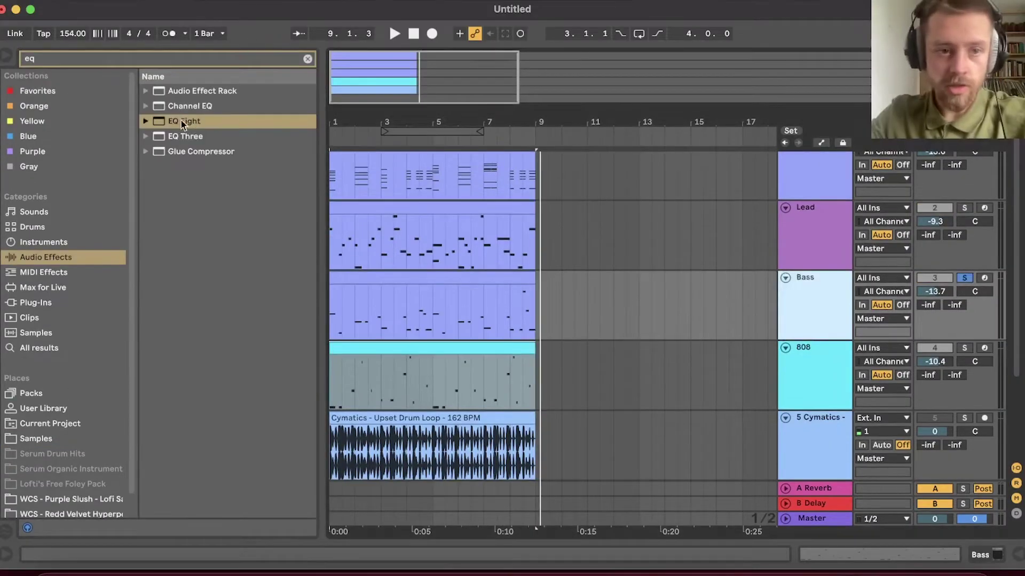
{"action": "left_click_drag", "start_coordinate": [180, 121], "coordinate": [671, 205]}
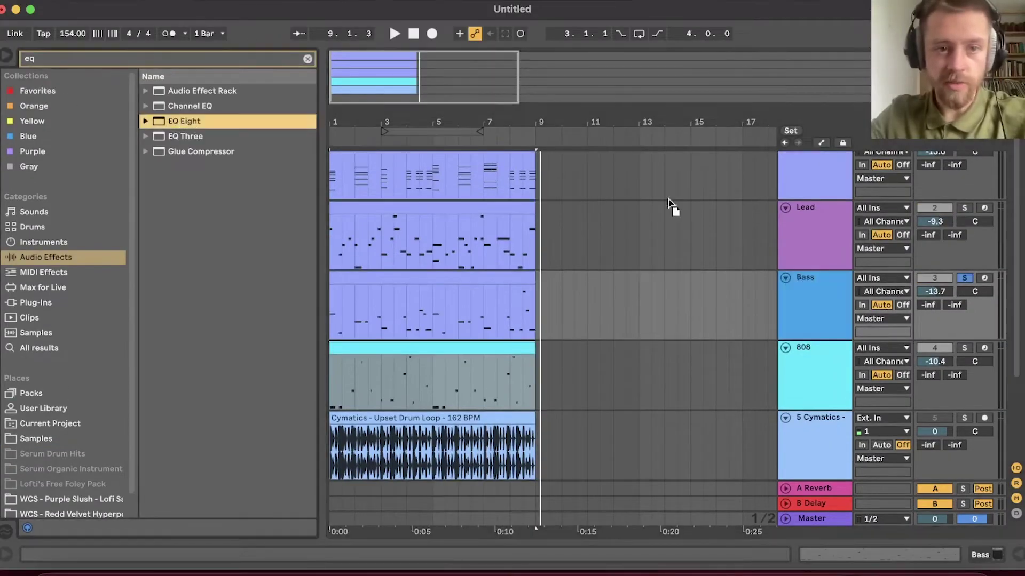
{"action": "left_click_drag", "start_coordinate": [812, 297], "coordinate": [813, 297]}
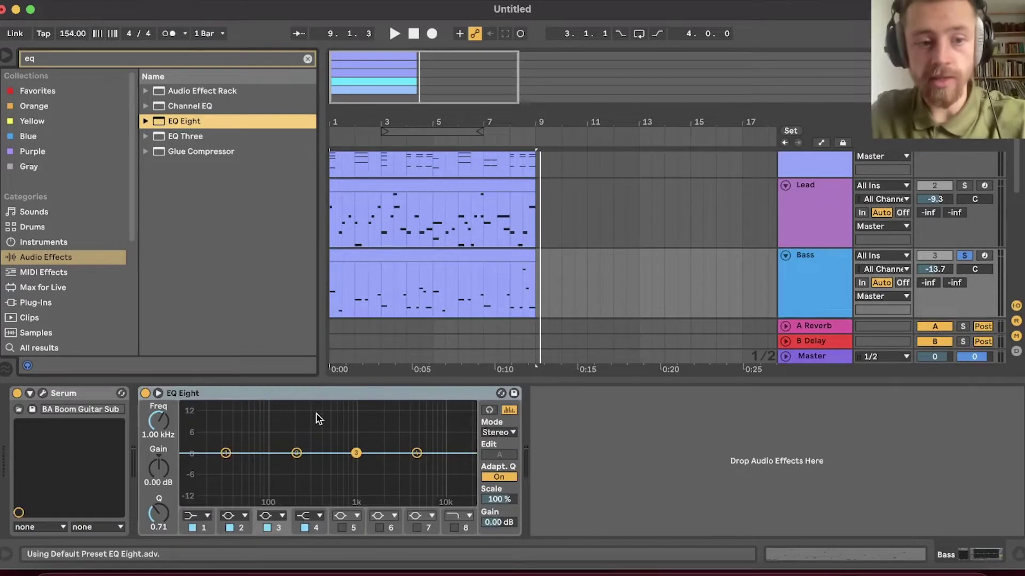
- Turn band 1 of the Bass track's EQ Eight into a x4 low cut at 115 Hz and play the part
{"action": "left_click", "coordinate": [198, 516]}
{"action": "left_click", "coordinate": [196, 543]}
{"action": "scroll", "coordinate": [408, 228], "scroll_direction": "down", "scroll_amount": 1}
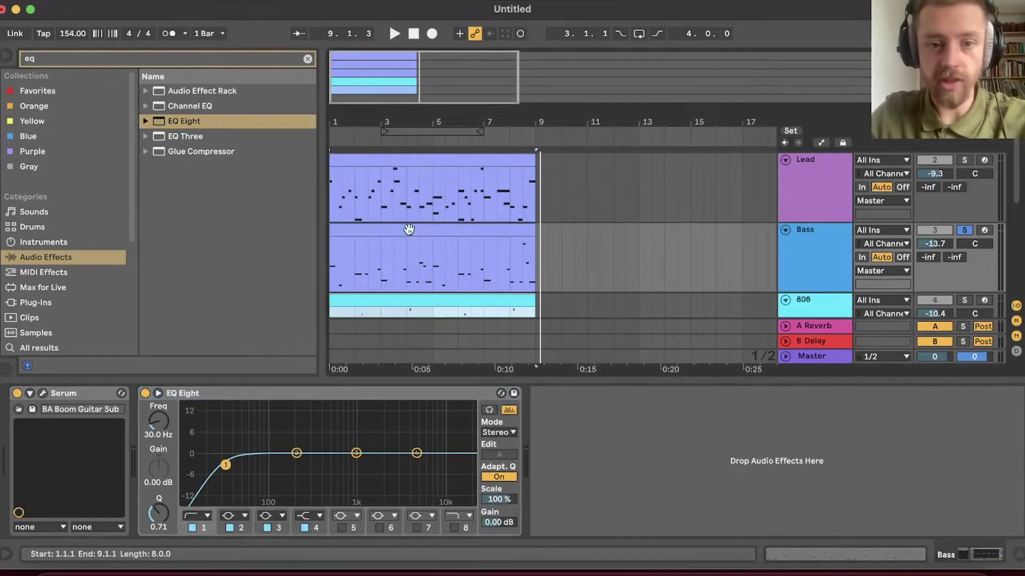
{"action": "left_click", "coordinate": [410, 230]}
{"action": "scroll", "coordinate": [412, 232], "scroll_direction": "down", "scroll_amount": 3}
{"action": "scroll", "coordinate": [479, 216], "scroll_direction": "up", "scroll_amount": 2}
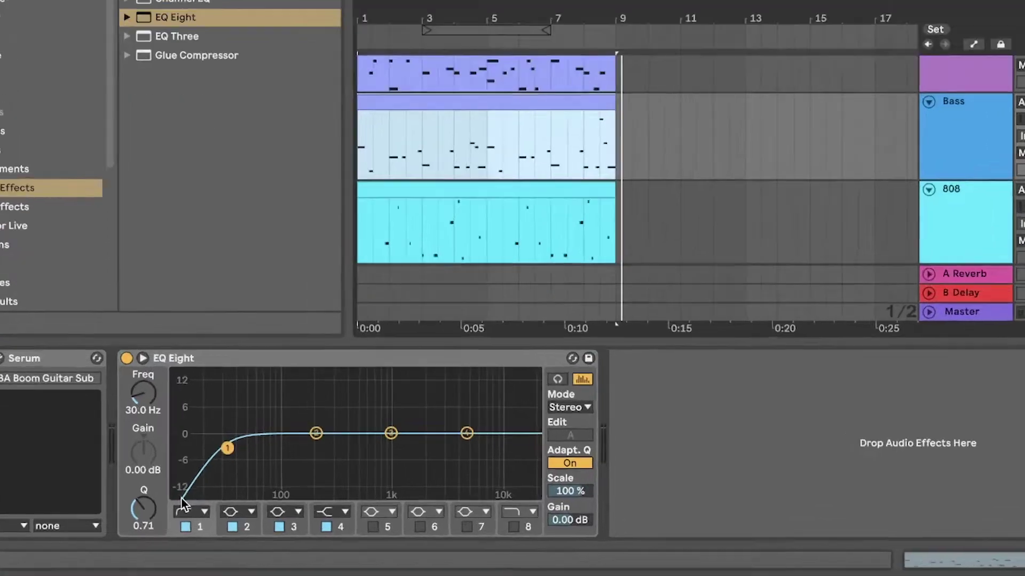
{"action": "left_click", "coordinate": [196, 516]}
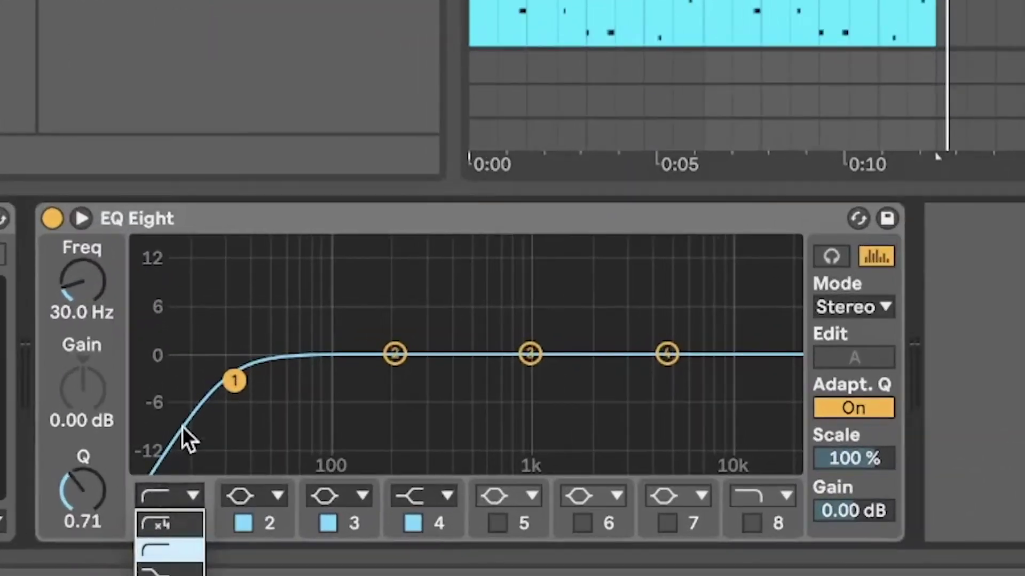
{"action": "left_click", "coordinate": [167, 523]}
{"action": "left_click_drag", "start_coordinate": [98, 290], "coordinate": [98, 262]}
{"action": "left_click_drag", "start_coordinate": [312, 380], "coordinate": [348, 380]}
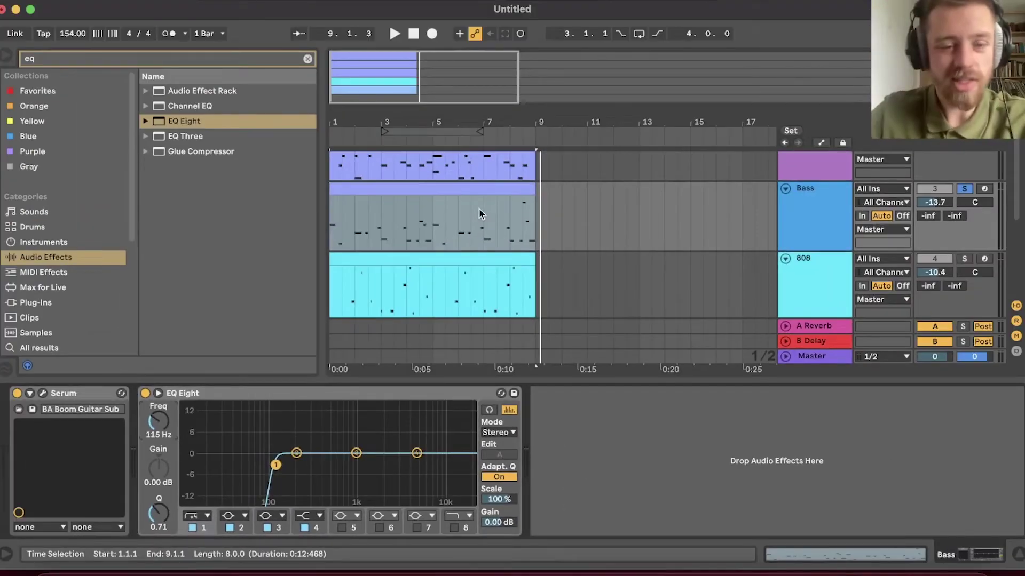
{"action": "key", "text": "space"}
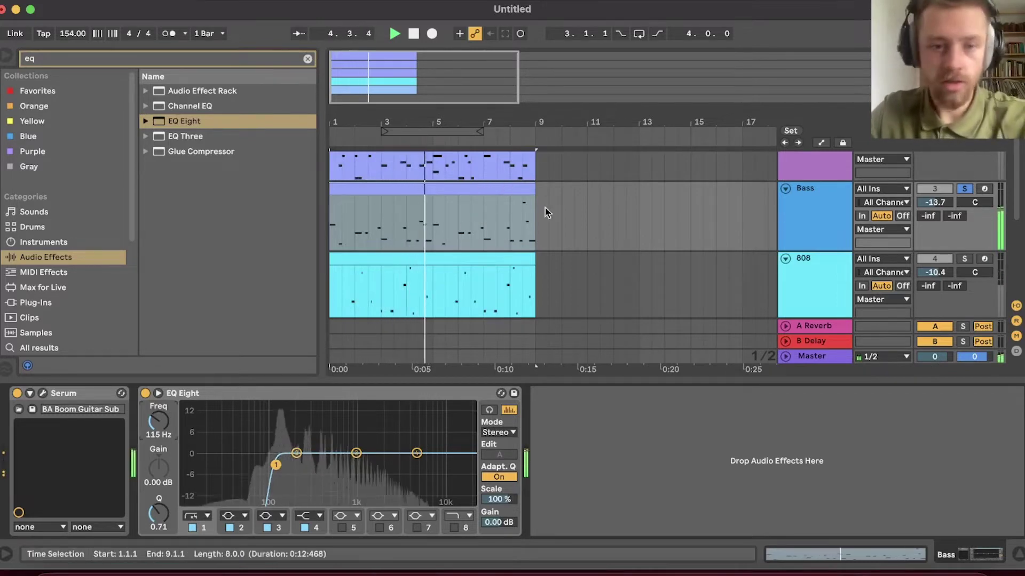
- Stop playback and add the Softube Saturation Knob plug-in after the EQ Eight on the Bass track
{"action": "left_click", "coordinate": [307, 59]}
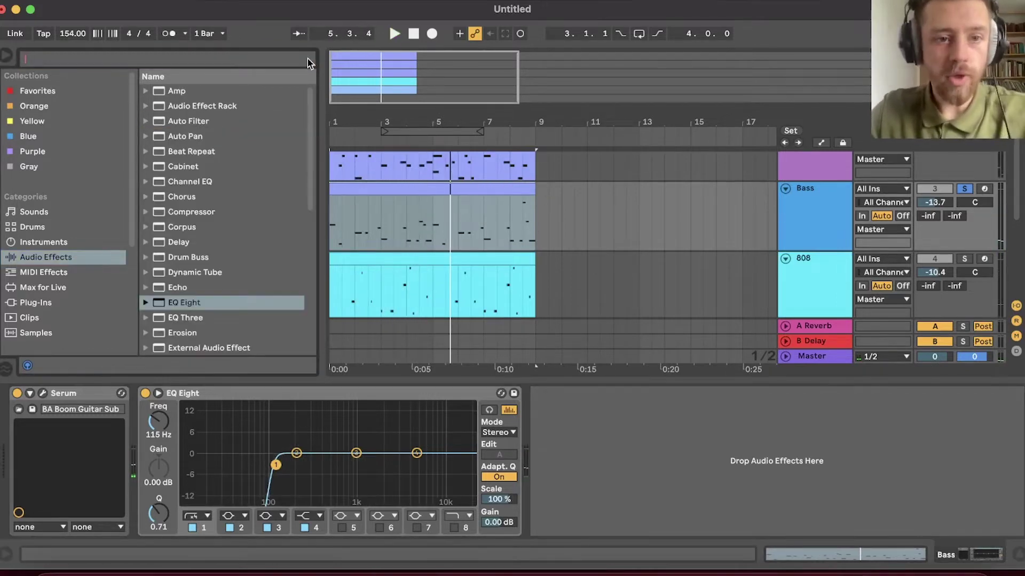
{"action": "left_click", "coordinate": [80, 302]}
{"action": "left_click", "coordinate": [94, 59]}
{"action": "type", "text": "satur"}
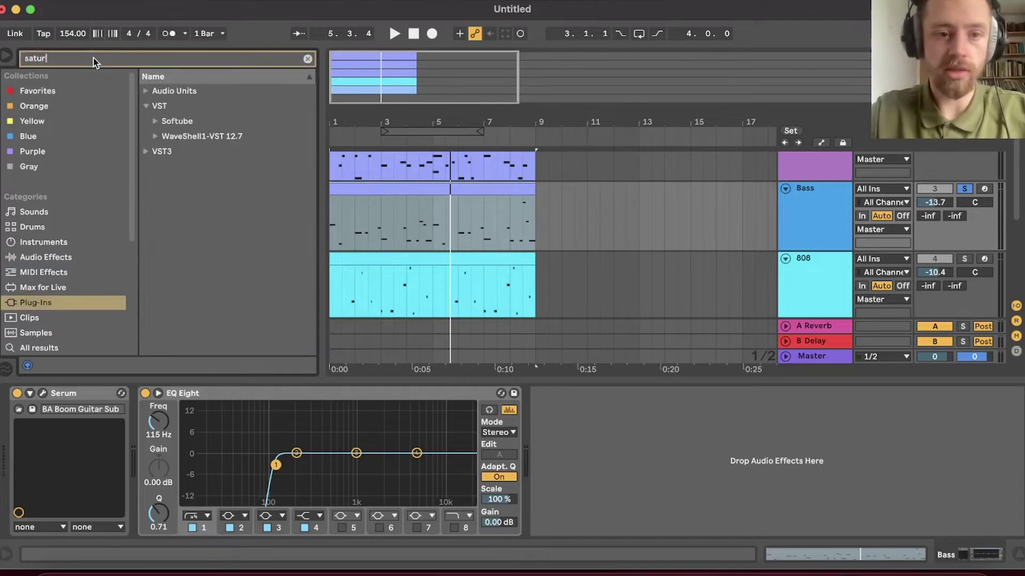
{"action": "left_click", "coordinate": [176, 121]}
{"action": "left_click_drag", "start_coordinate": [216, 136], "coordinate": [610, 423]}
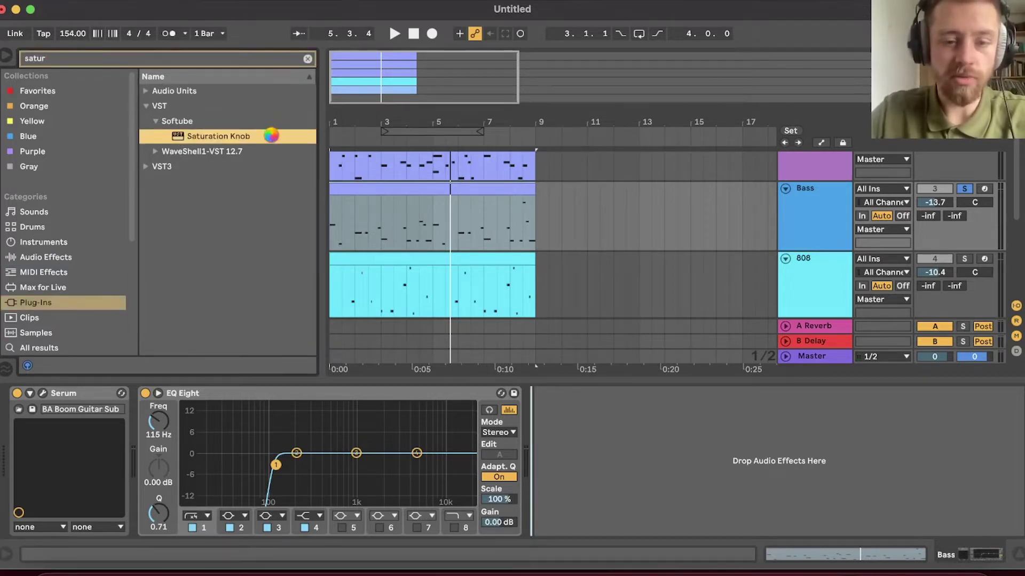
- Add the Multiband Rack preset from the Audio Effect Rack presets after the Saturation Knob on the Bass track
{"action": "left_click", "coordinate": [307, 59]}
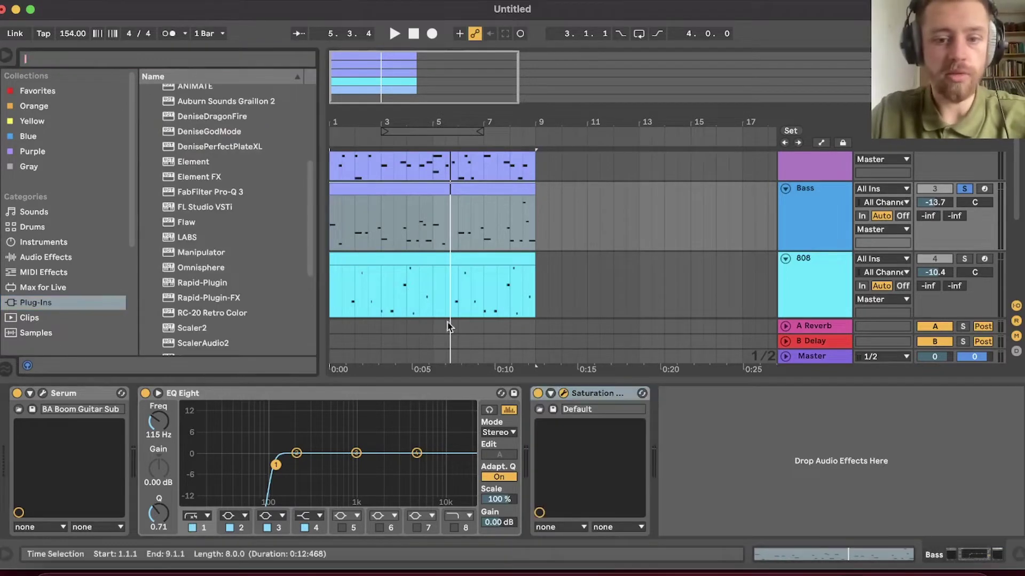
{"action": "left_click", "coordinate": [64, 256]}
{"action": "scroll", "coordinate": [232, 267], "scroll_direction": "down", "scroll_amount": 10}
{"action": "scroll", "coordinate": [209, 159], "scroll_direction": "up", "scroll_amount": 10}
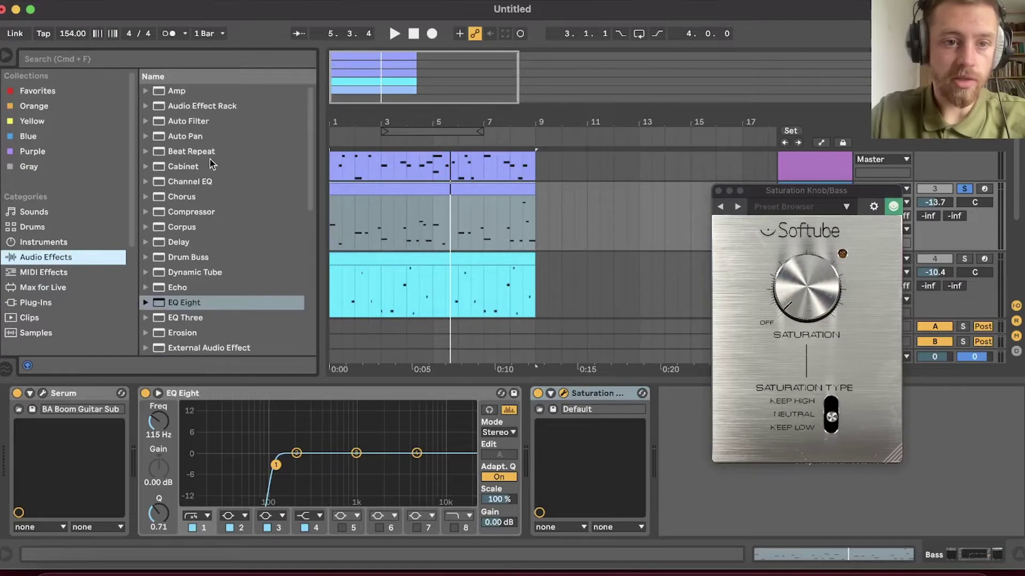
{"action": "left_click", "coordinate": [148, 106]}
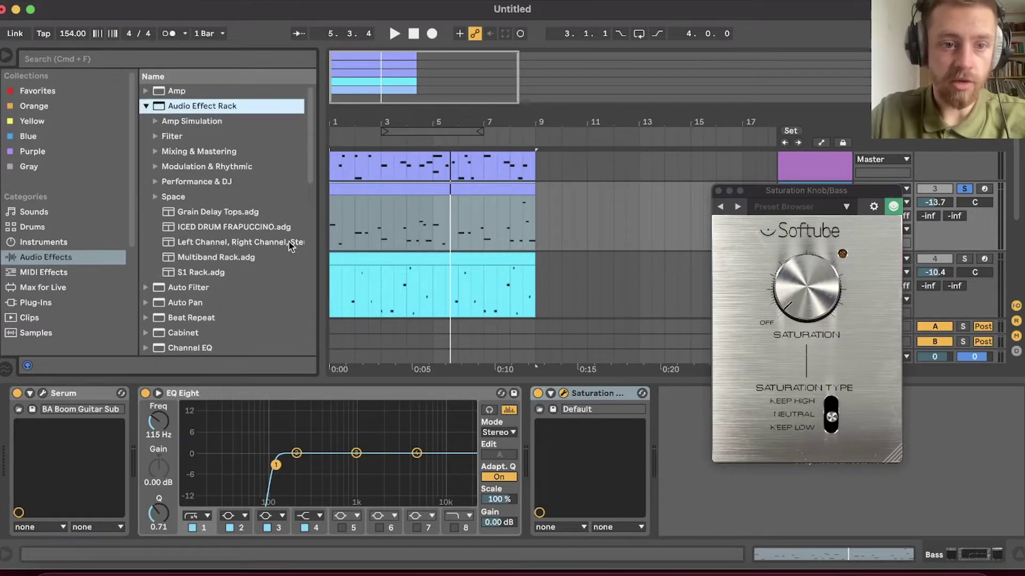
{"action": "left_click_drag", "start_coordinate": [228, 258], "coordinate": [687, 458]}
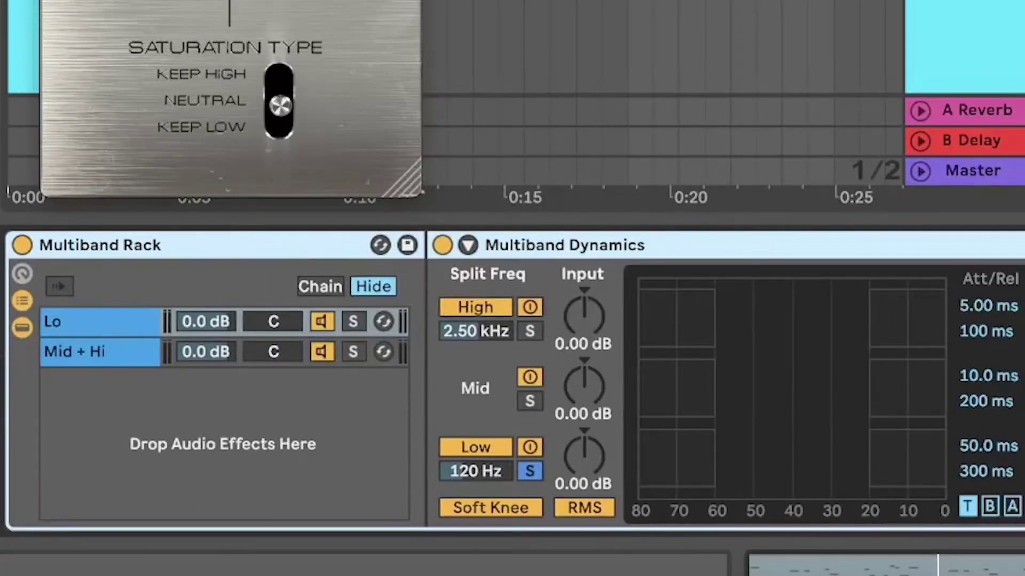
- Inspect the Multiband Rack's Lo, Mid + Hi, Mid and Hi chains alongside the Saturation Knob in the Bass device chain
{"action": "left_click", "coordinate": [113, 328]}
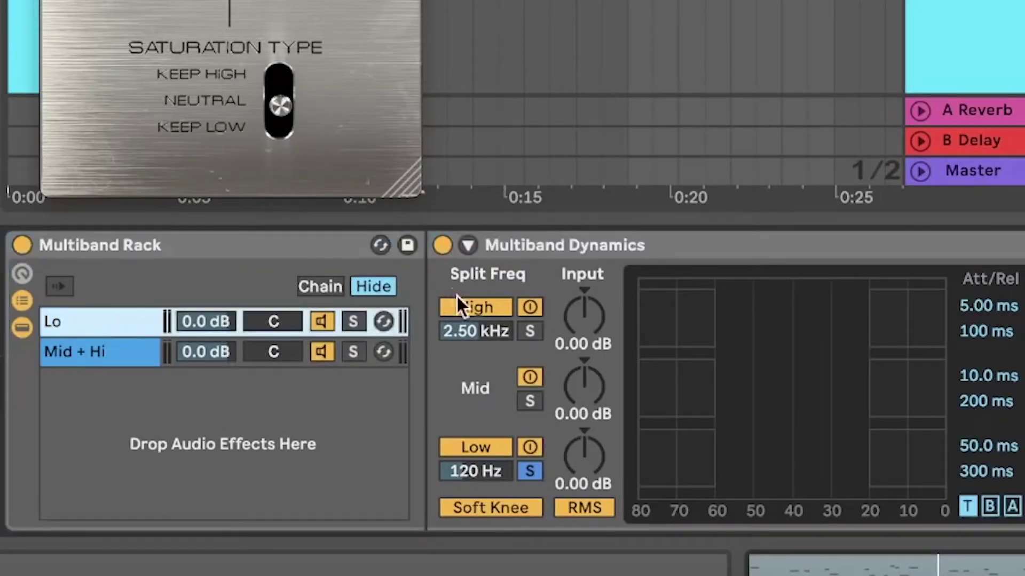
{"action": "left_click", "coordinate": [95, 357]}
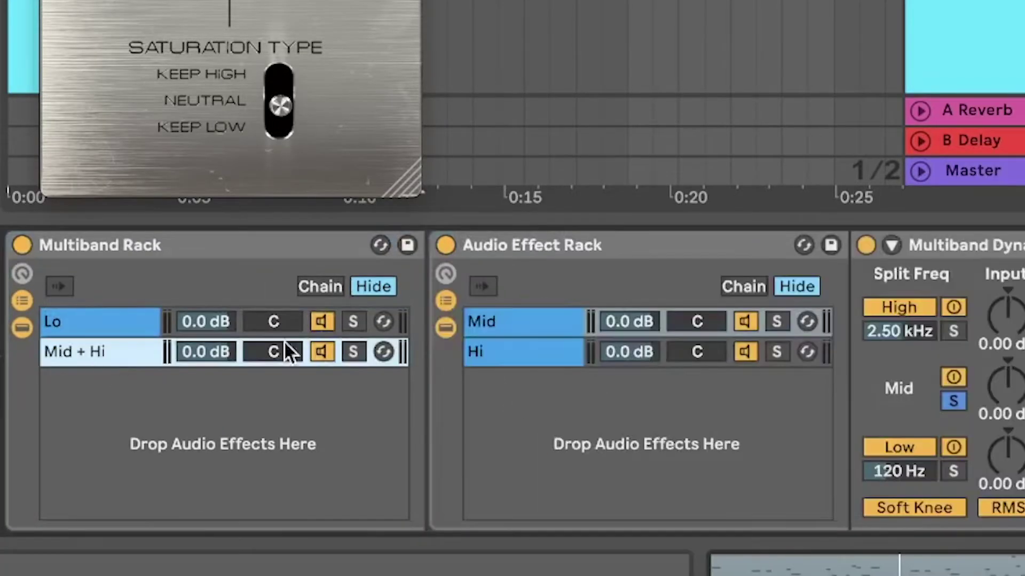
{"action": "left_click", "coordinate": [573, 320]}
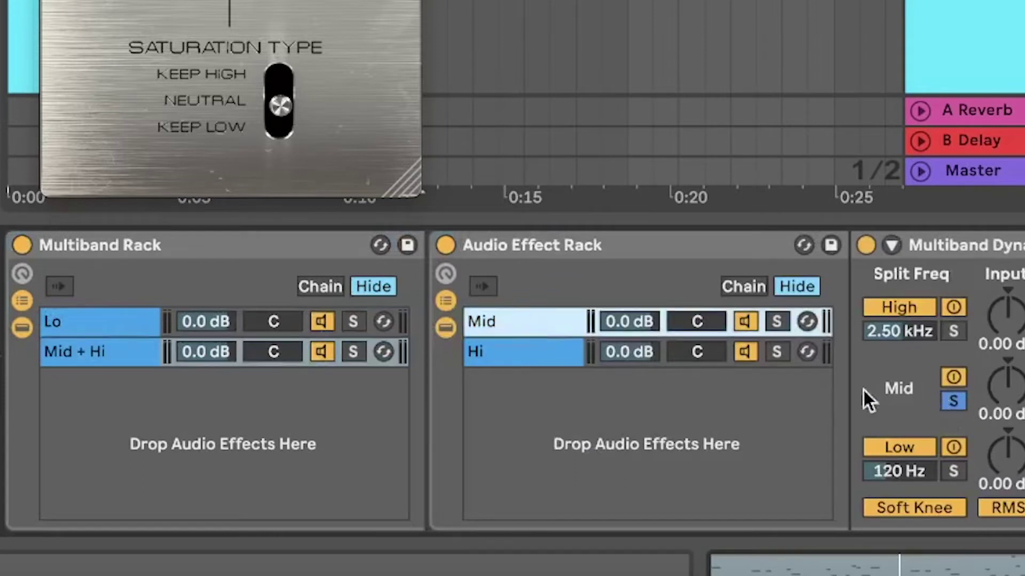
{"action": "left_click", "coordinate": [553, 353]}
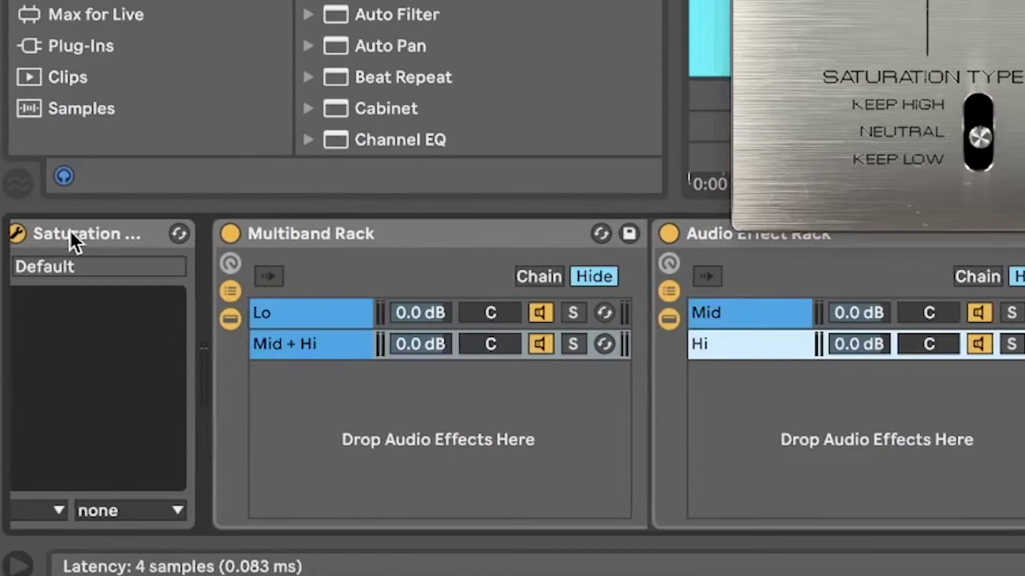
{"action": "left_click", "coordinate": [78, 239]}
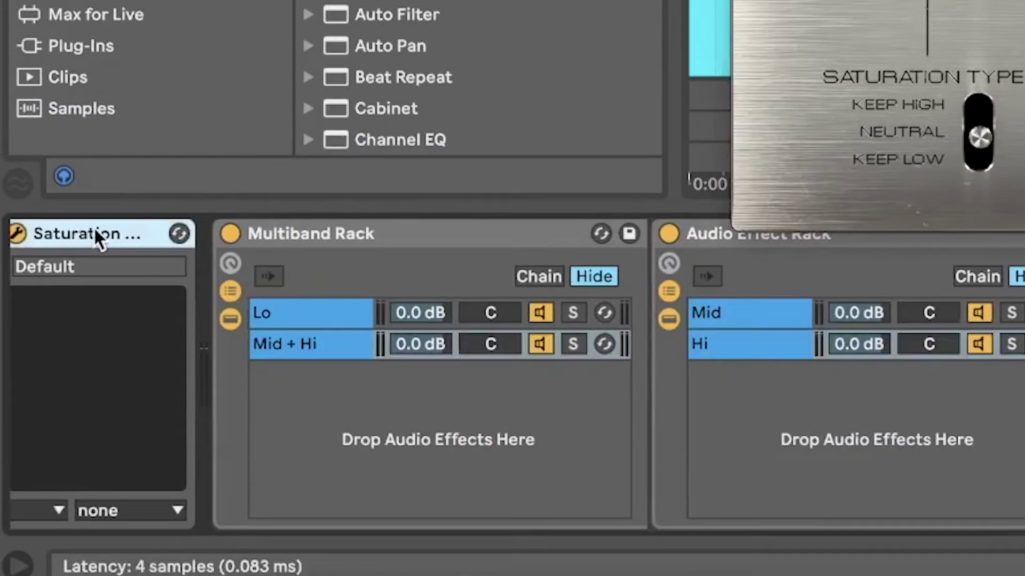
{"action": "left_click", "coordinate": [308, 346]}
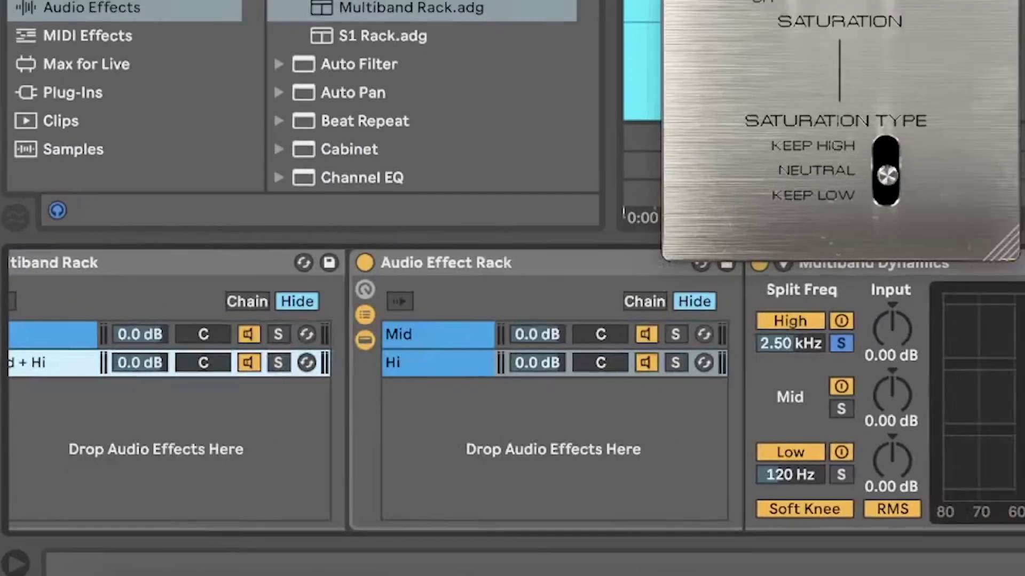
{"action": "scroll", "coordinate": [482, 322], "scroll_direction": "left", "scroll_amount": 3}
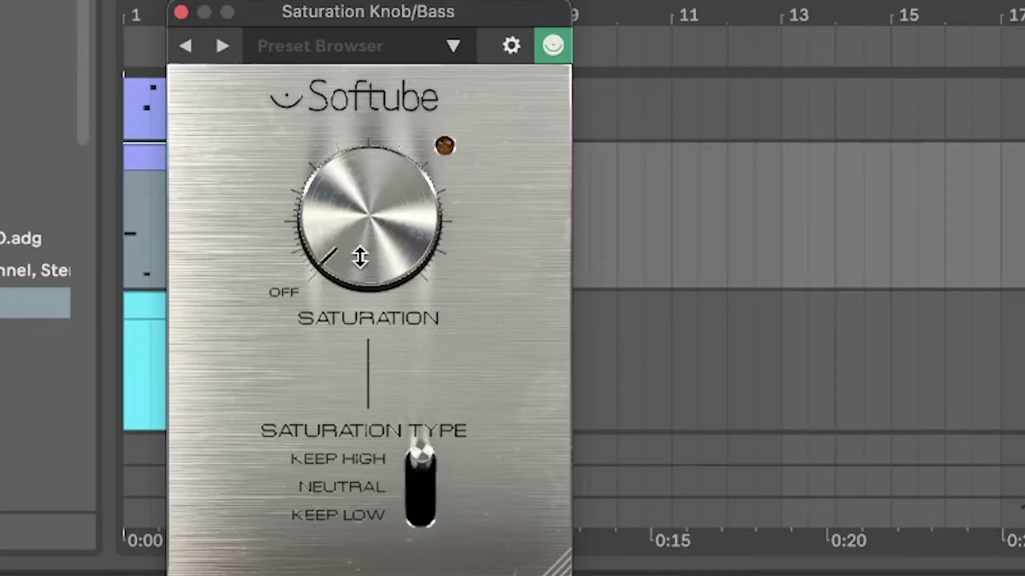
- Raise the Saturation Knob to just below its midpoint with the type on Keep High while the bass plays, and close its window
{"action": "left_click_drag", "start_coordinate": [325, 12], "coordinate": [773, 47]}
{"action": "key", "text": "space"}
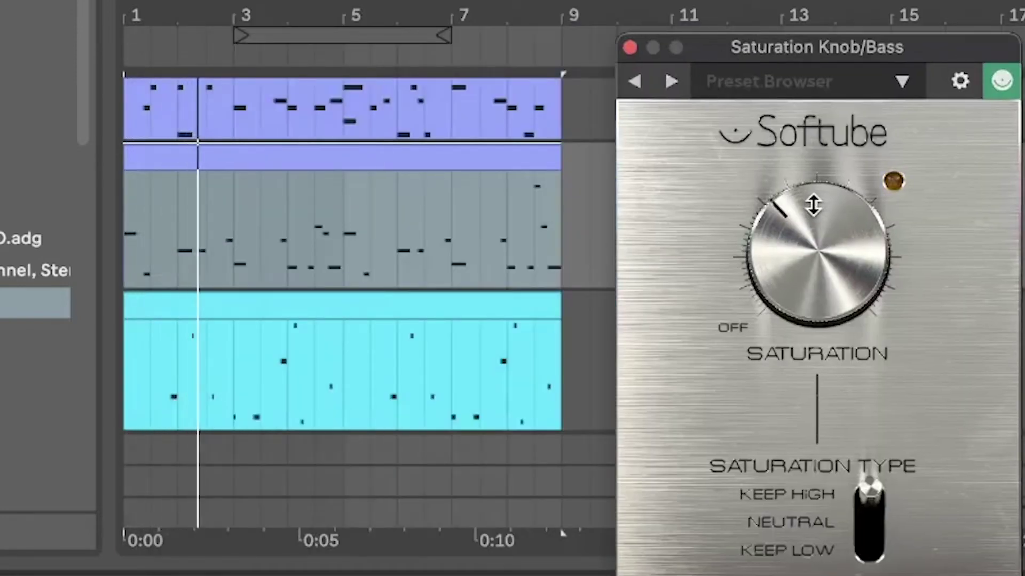
{"action": "left_click_drag", "start_coordinate": [809, 208], "coordinate": [806, 179]}
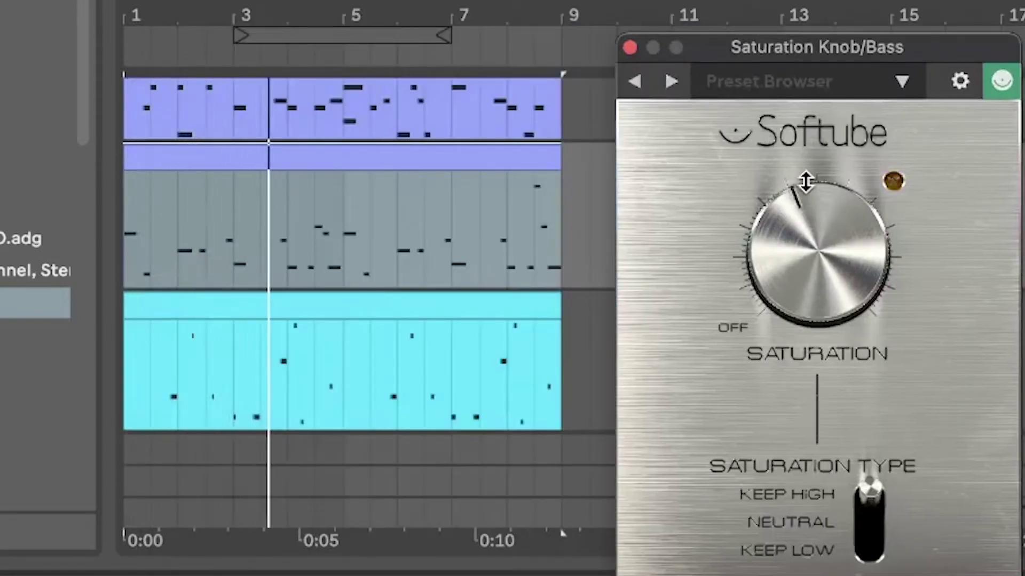
{"action": "left_click", "coordinate": [629, 47]}
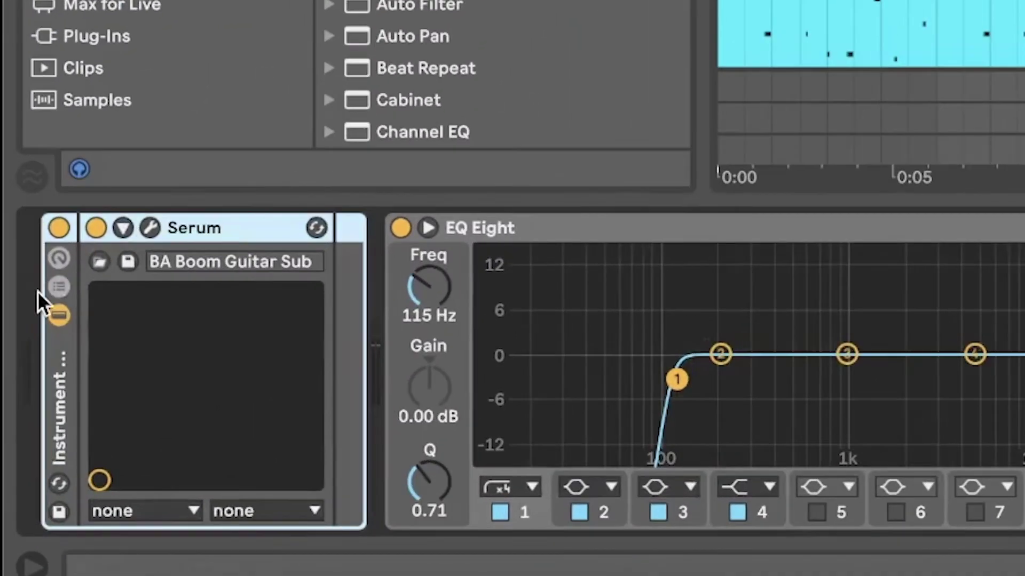
- Group the Bass track's Serum into an Instrument Rack and select its Serum chain in the chain list
{"action": "key", "text": "super+g"}
{"action": "left_click", "coordinate": [152, 310]}
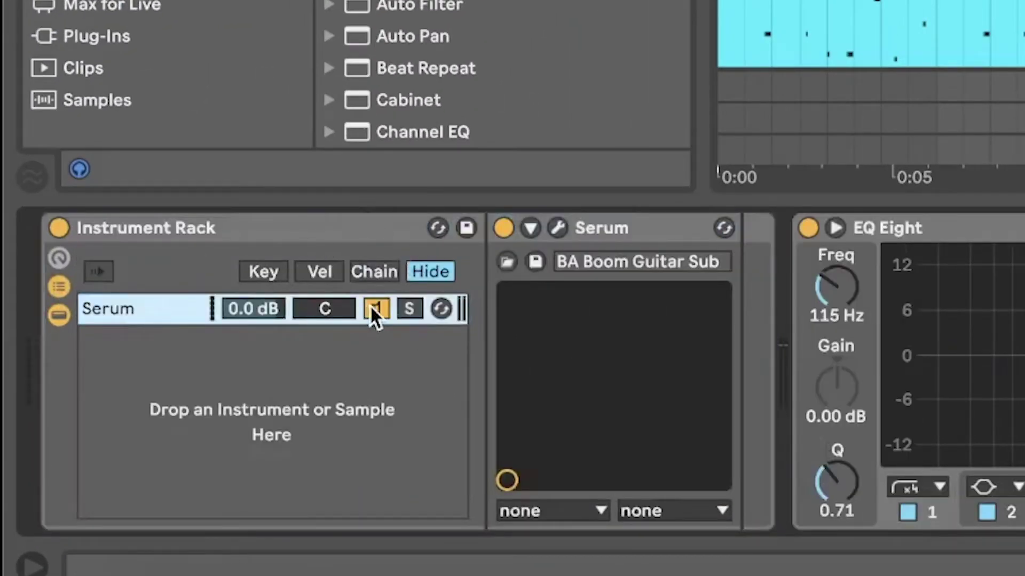
- Duplicate the Serum chain in the Instrument Rack and rename the two chains Lo and Hi
{"action": "key", "text": "super+d"}
{"action": "left_click", "coordinate": [134, 302]}
{"action": "key", "text": "super+r"}
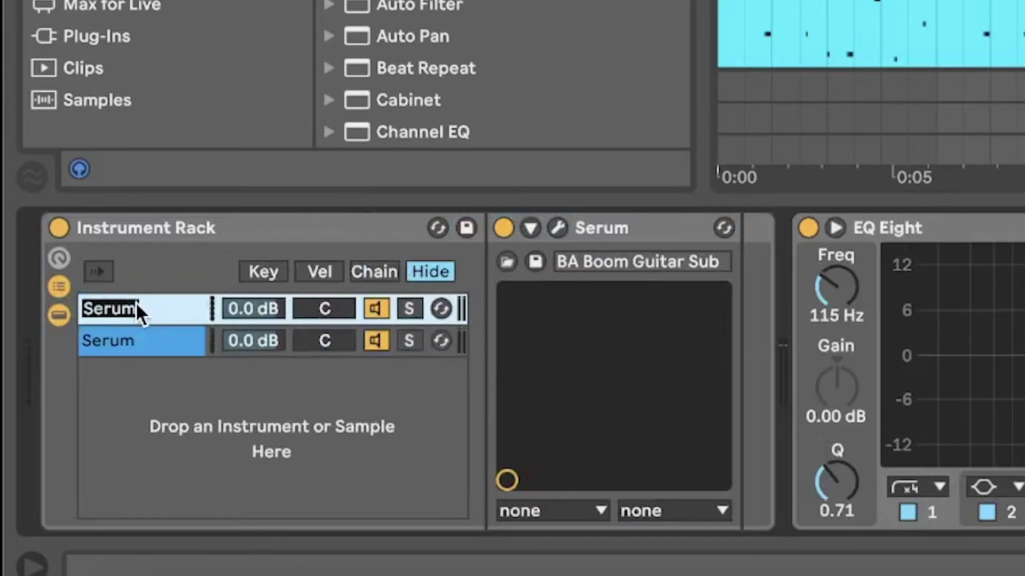
{"action": "type", "text": "Lo"}
{"action": "left_click", "coordinate": [116, 343]}
{"action": "key", "text": "super+r"}
{"action": "type", "text": "Hi"}
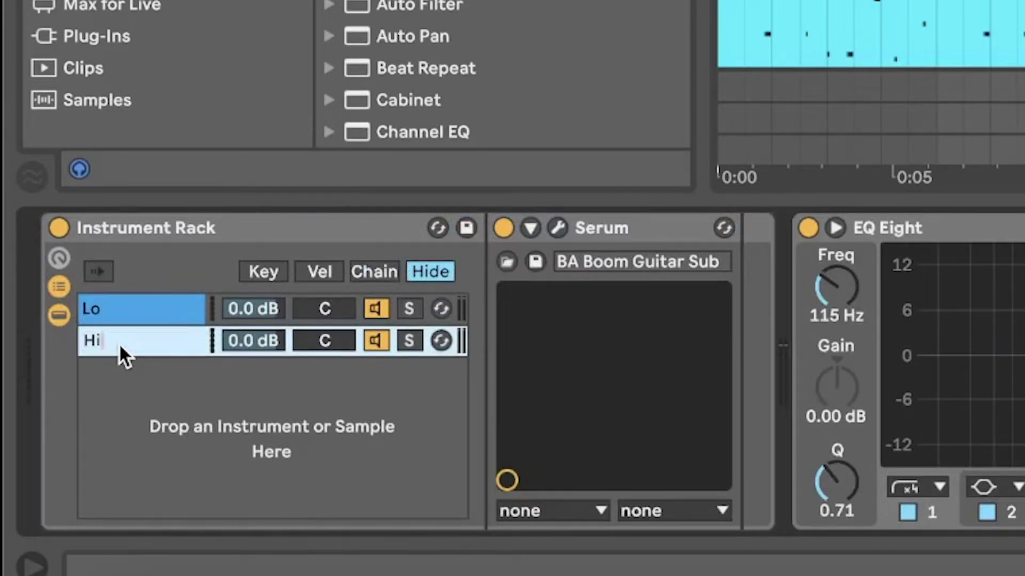
{"action": "key", "text": "Return"}
- Find the Pitch MIDI effect, add it to the Hi chain before Serum and set its pitch to +12 st
{"action": "left_click", "coordinate": [56, 267]}
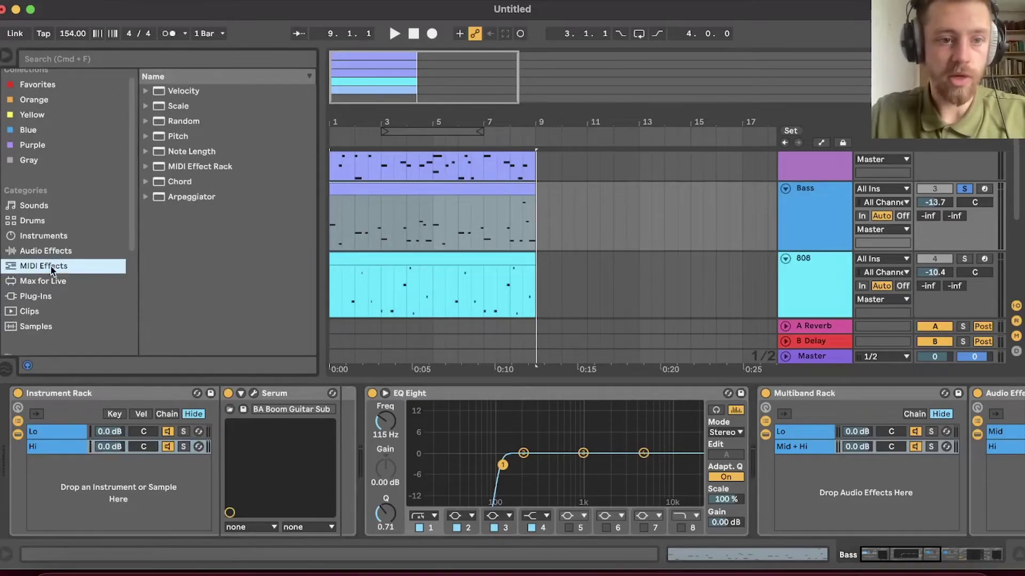
{"action": "left_click", "coordinate": [222, 60]}
{"action": "type", "text": "pitc"}
{"action": "left_click_drag", "start_coordinate": [178, 91], "coordinate": [80, 448]}
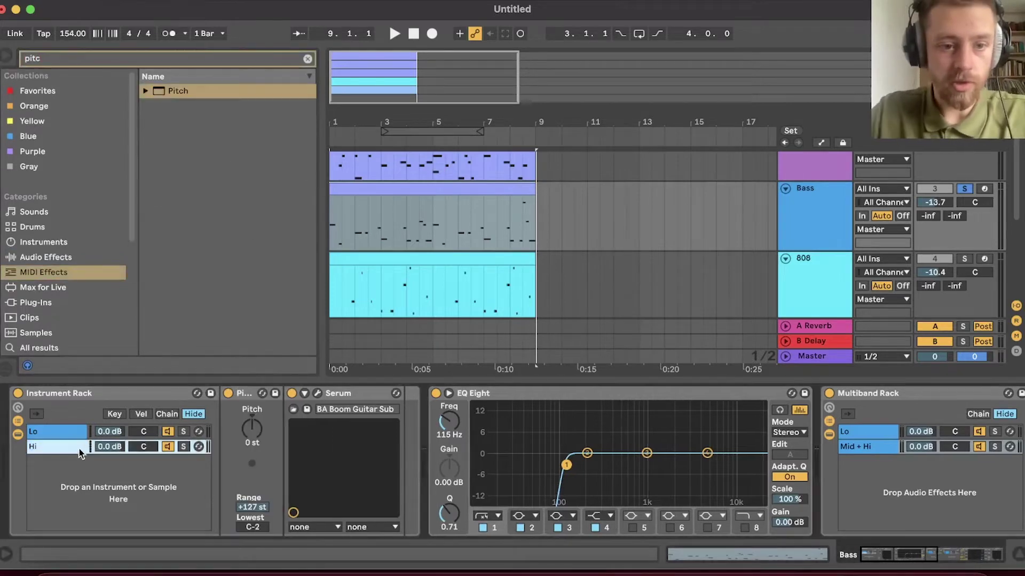
{"action": "left_click", "coordinate": [254, 444]}
{"action": "type", "text": "1/2"}
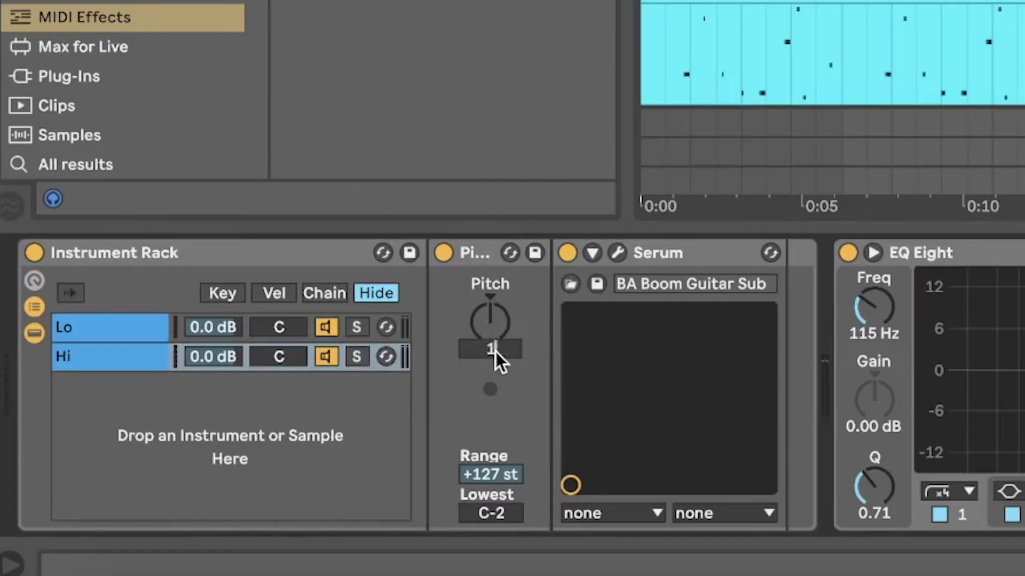
{"action": "key", "text": "Return"}
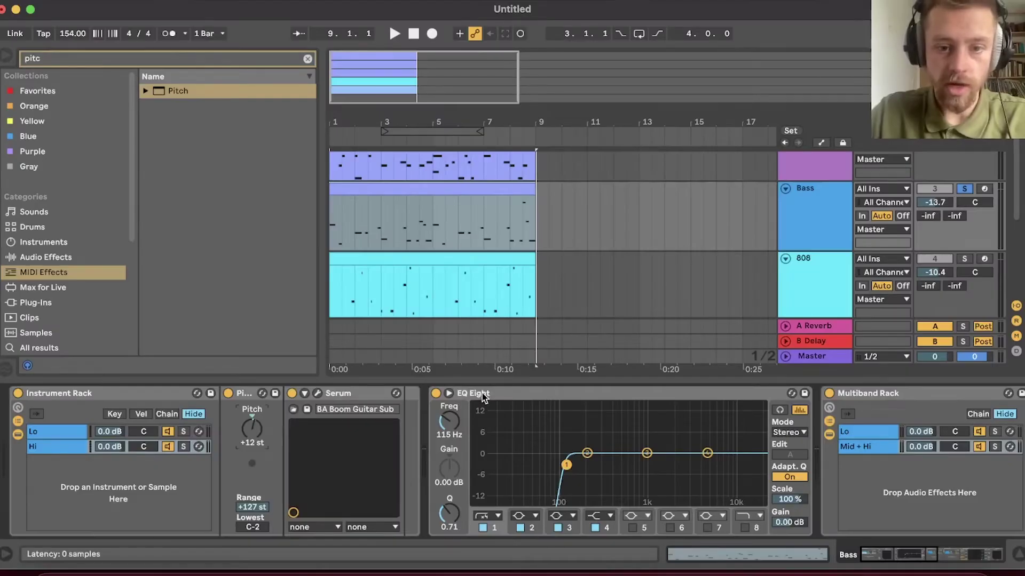
- Move the EQ Eight into the Hi chain after Serum with its low cut at 240 Hz, and lower that chain's volume to -12 dB
{"action": "left_click_drag", "start_coordinate": [924, 252], "coordinate": [797, 258]}
{"action": "left_click_drag", "start_coordinate": [122, 249], "coordinate": [102, 248]}
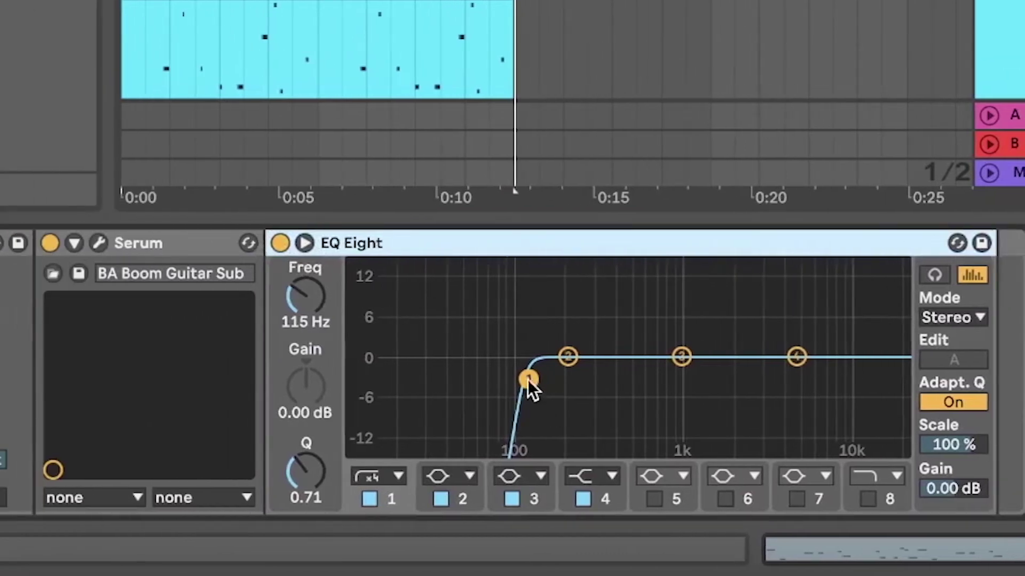
{"action": "left_click_drag", "start_coordinate": [528, 380], "coordinate": [582, 382]}
{"action": "left_click", "coordinate": [411, 261]}
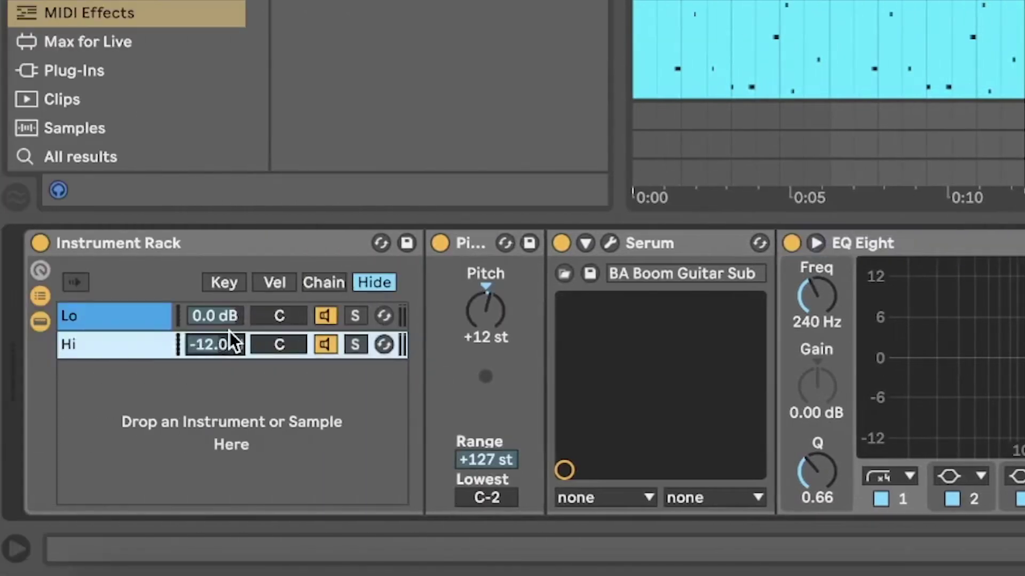
- Balance the Bass track's Instrument Rack chains at -0.6 dB for Lo and -8.4 dB for Hi, toggling the Hi chain to compare
{"action": "left_click_drag", "start_coordinate": [230, 343], "coordinate": [232, 324]}
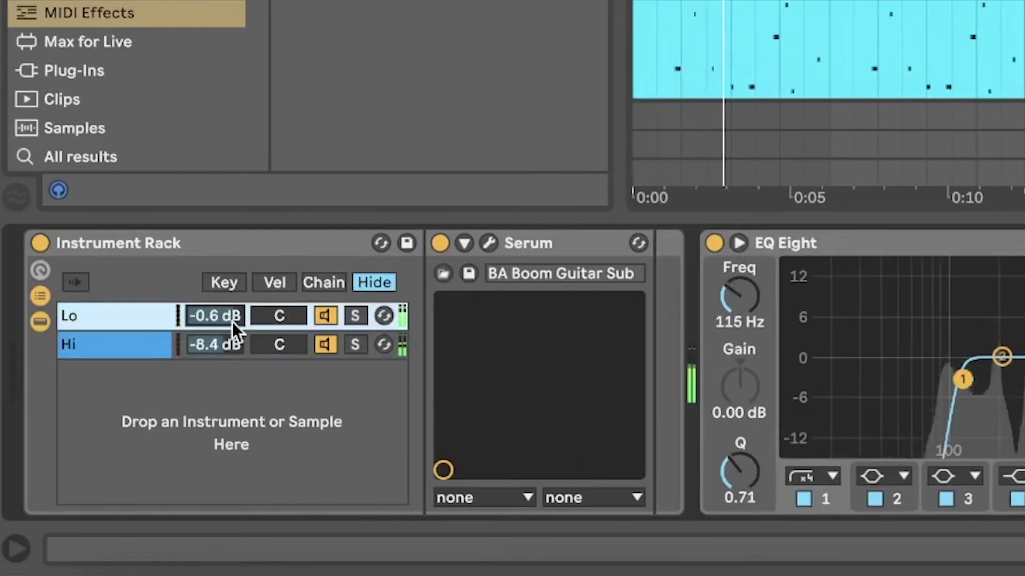
{"action": "left_click", "coordinate": [324, 344]}
{"action": "left_click", "coordinate": [326, 343]}
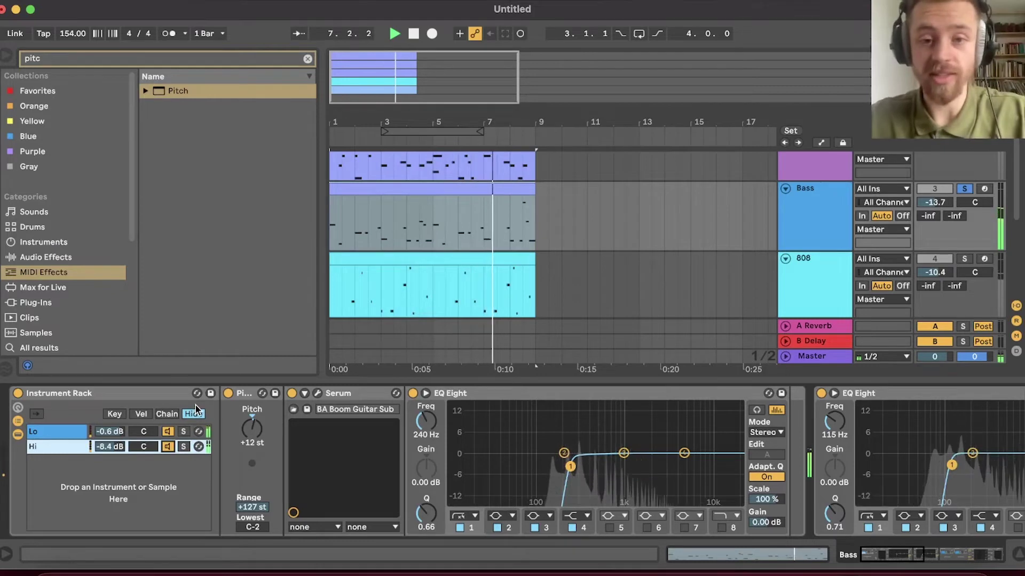
- Solo the 808 track together with the Bass track and listen to both
{"action": "left_click", "coordinate": [963, 188]}
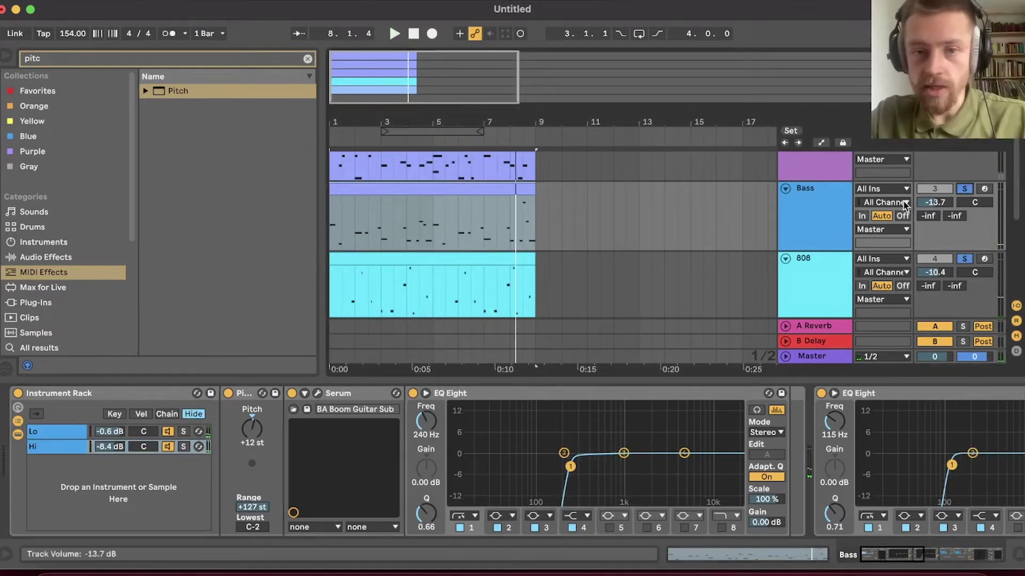
{"action": "key", "text": "space"}
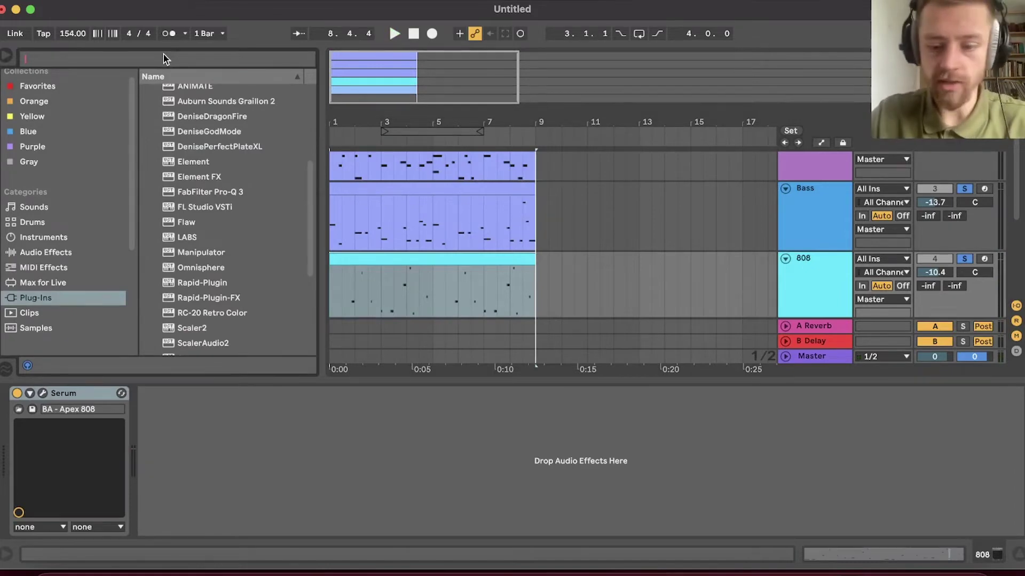
- Search the plug-ins for "smack" and add Smack Attack Stereo after Serum on the 808 track
{"action": "scroll", "coordinate": [229, 184], "scroll_direction": "up", "scroll_amount": 5}
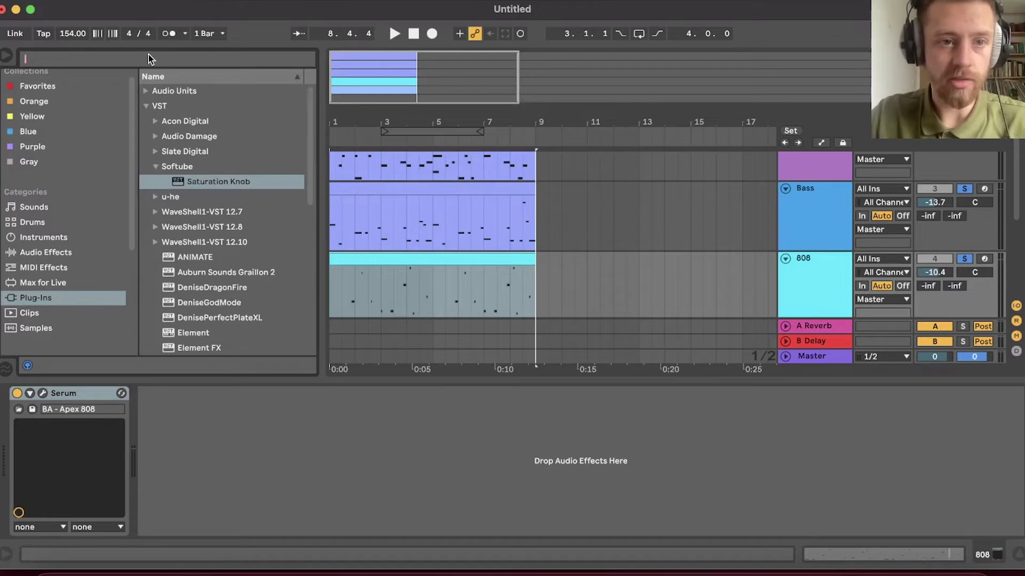
{"action": "type", "text": "smack"}
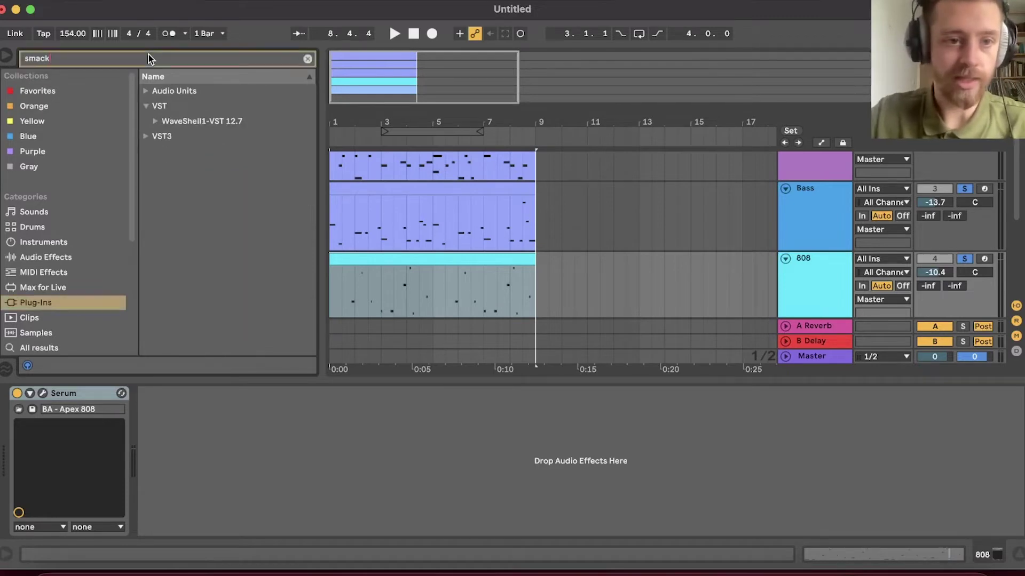
{"action": "left_click", "coordinate": [195, 153]}
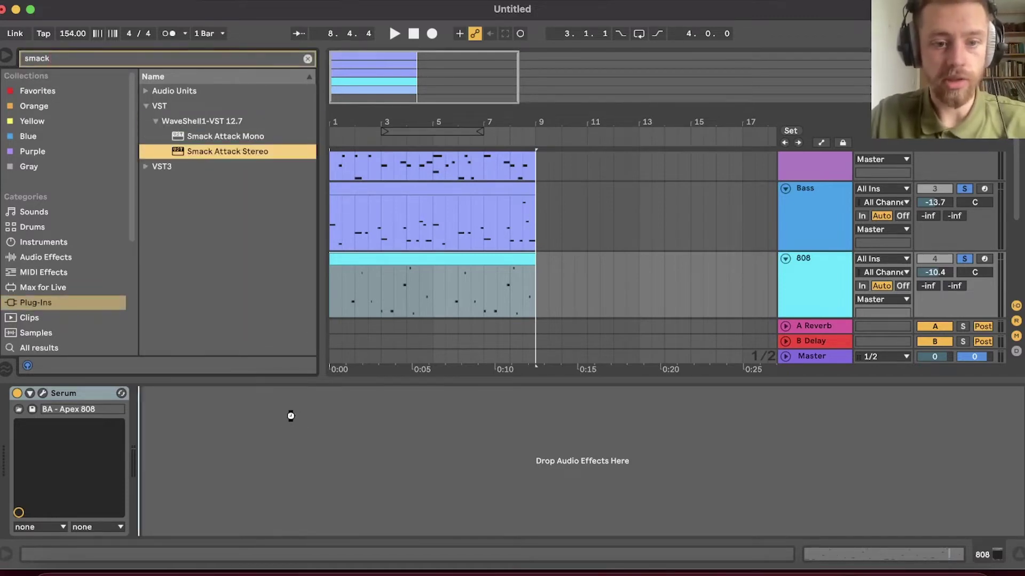
{"action": "left_click_drag", "start_coordinate": [287, 435], "coordinate": [288, 433]}
- Insert an EQ Eight between Serum and Smack Attack on the 808 track
{"action": "left_click", "coordinate": [44, 257]}
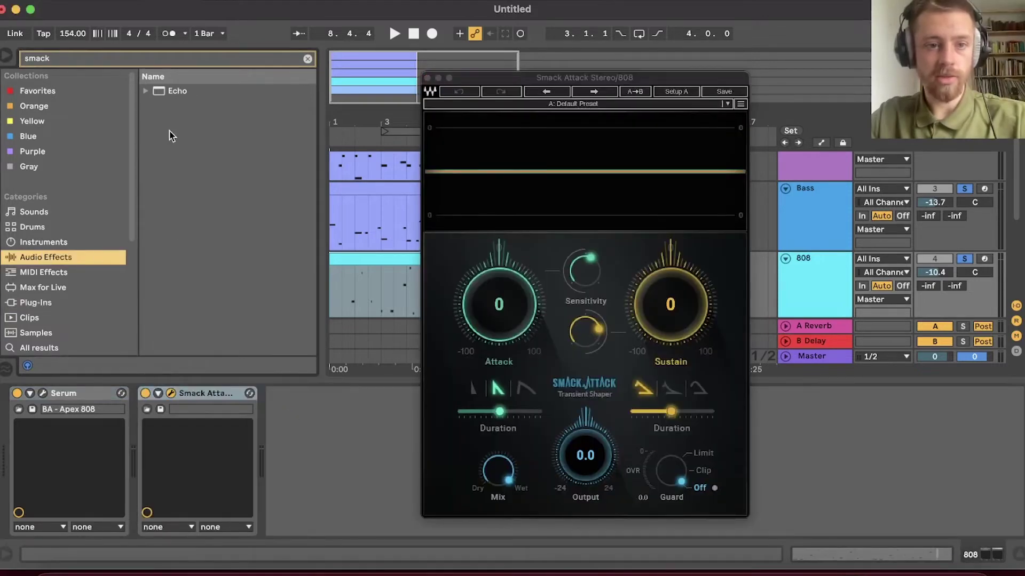
{"action": "left_click", "coordinate": [307, 59]}
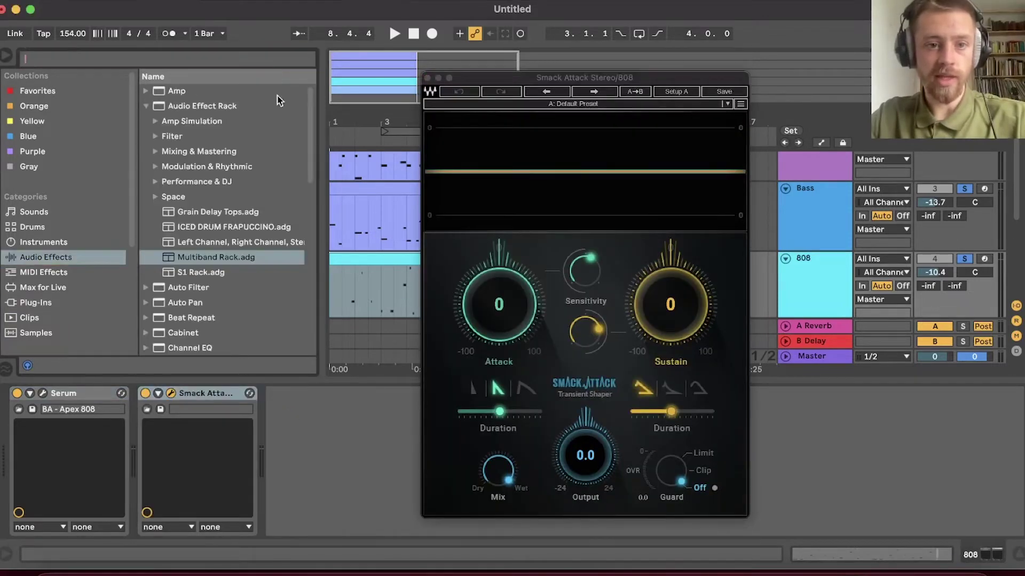
{"action": "left_click", "coordinate": [146, 106]}
{"action": "left_click", "coordinate": [44, 302]}
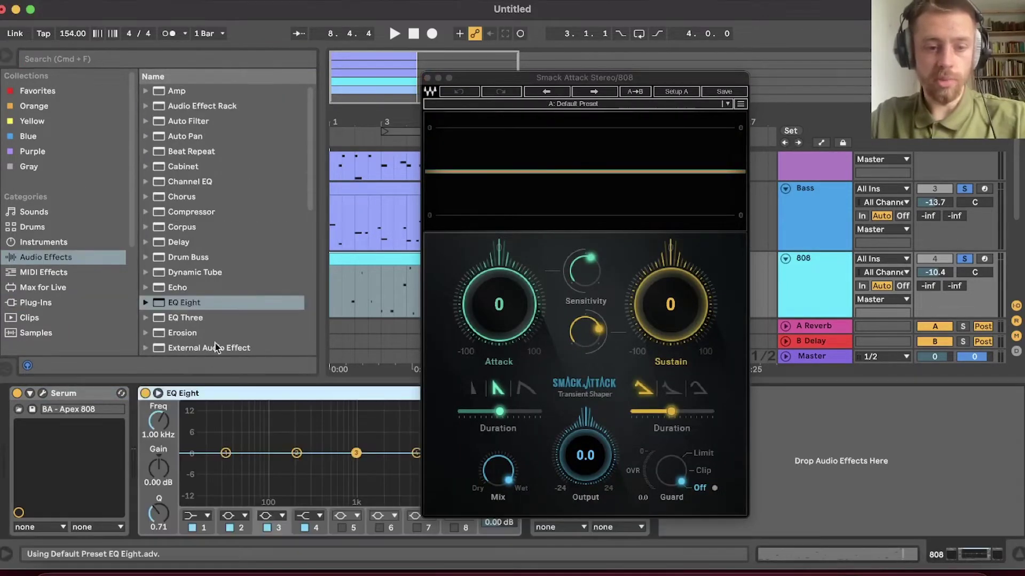
- Add the Multiband Rack.adg preset to the end of the 808 track's device chain
{"action": "left_click", "coordinate": [189, 106]}
{"action": "left_click", "coordinate": [146, 107]}
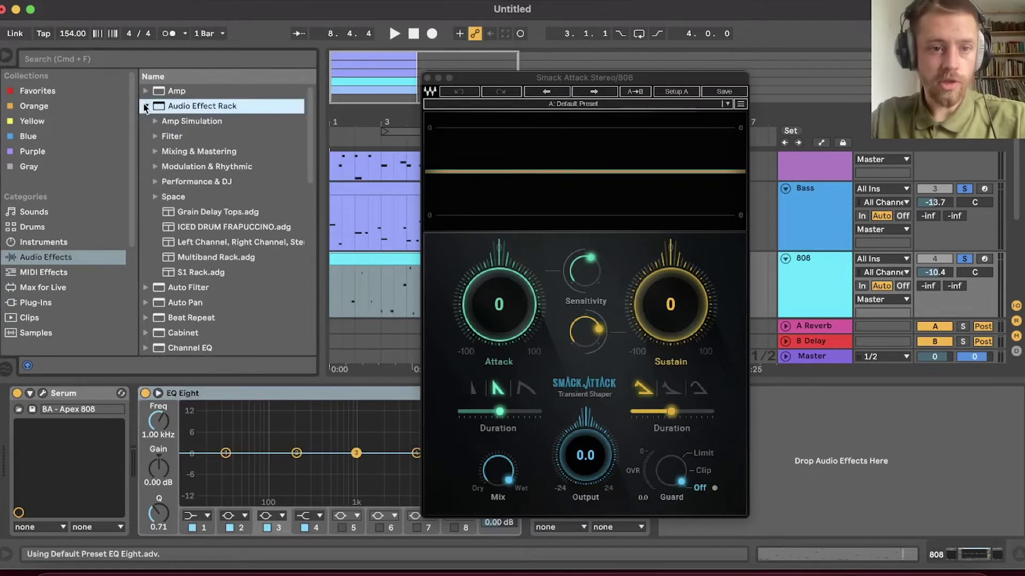
{"action": "left_click", "coordinate": [208, 258]}
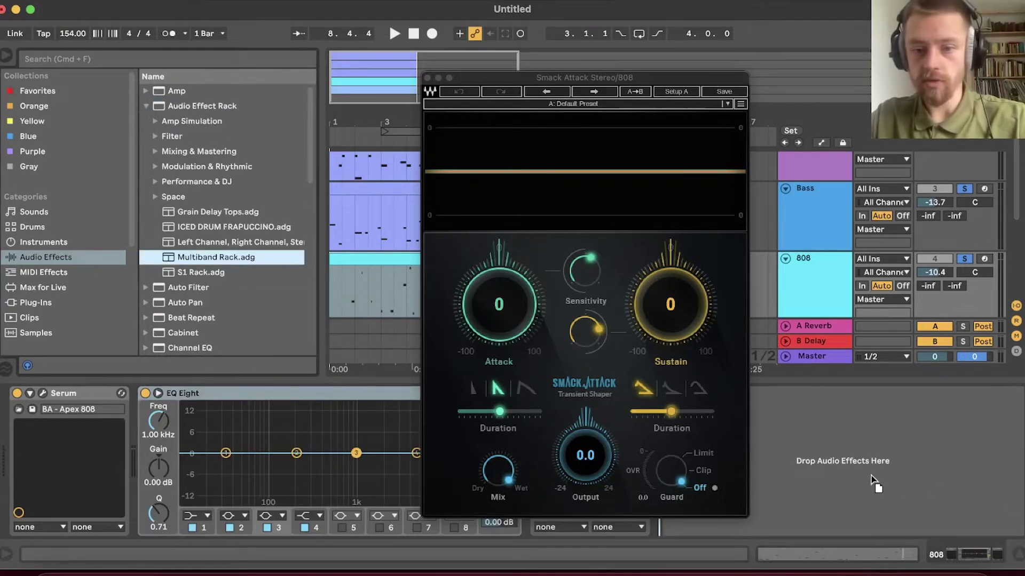
{"action": "left_click_drag", "start_coordinate": [868, 518], "coordinate": [845, 520]}
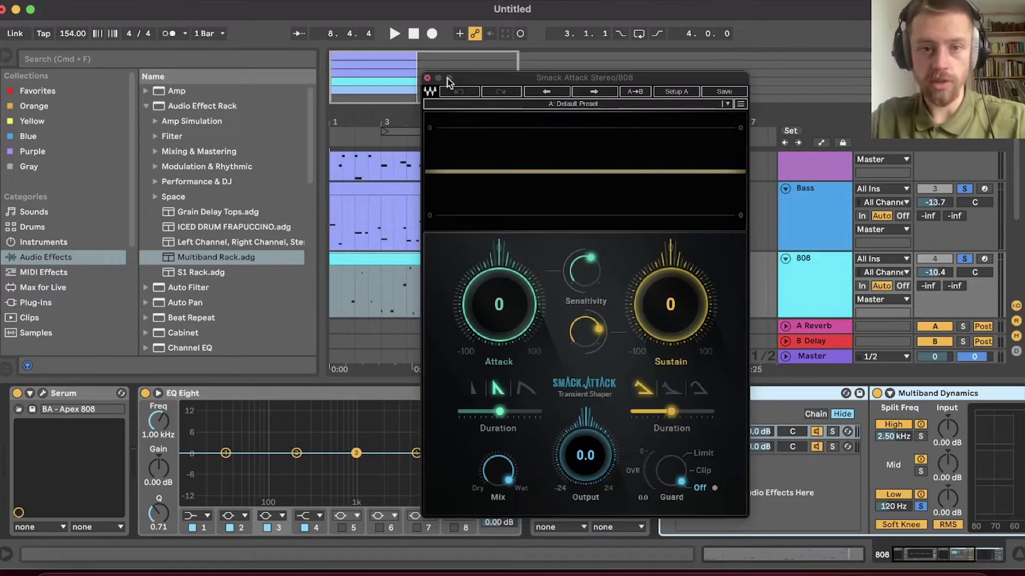
- Set Smack Attack's attack to 25 and sustain to -14 while playing the 808, and hide the plug-in window
{"action": "left_click_drag", "start_coordinate": [502, 79], "coordinate": [320, 78]}
{"action": "key", "text": "space"}
{"action": "left_click_drag", "start_coordinate": [325, 322], "coordinate": [325, 302]}
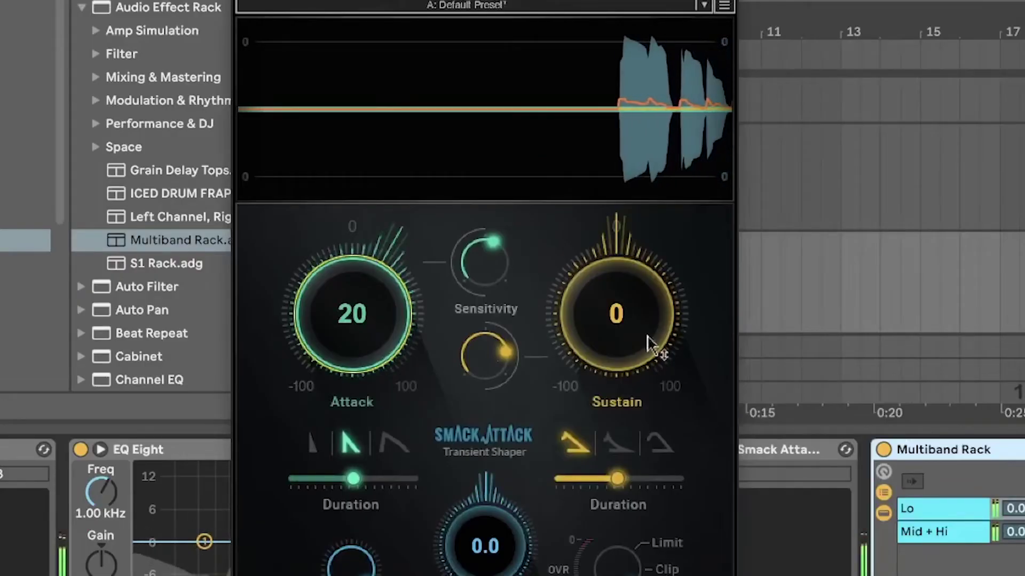
{"action": "left_click_drag", "start_coordinate": [650, 344], "coordinate": [650, 354]}
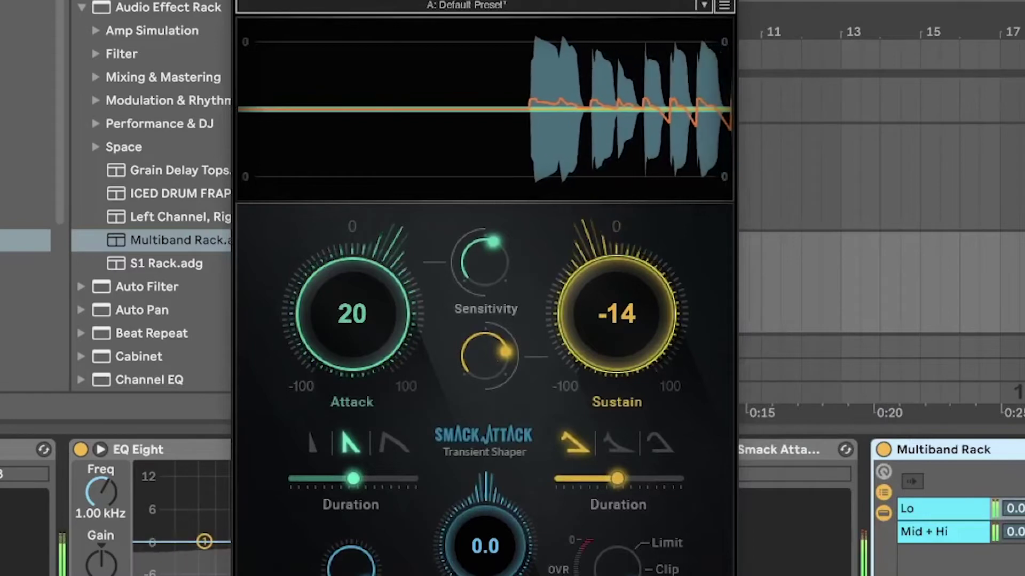
{"action": "mouse_move", "coordinate": [358, 313]}
{"action": "left_mouse_down"}
{"action": "mouse_move", "coordinate": [358, 306]}
{"action": "mouse_move", "coordinate": [357, 315]}
{"action": "left_mouse_up"}
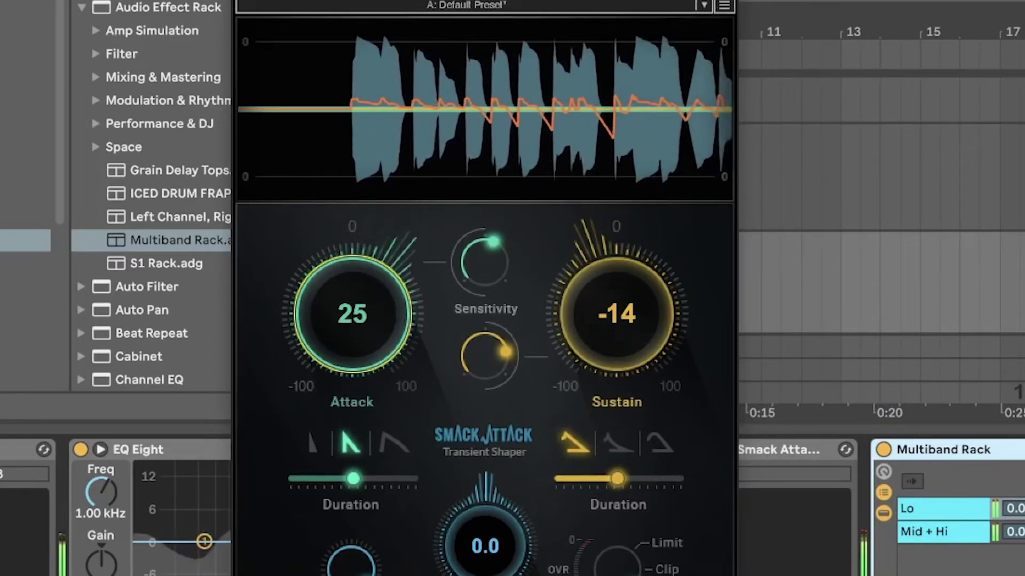
{"action": "key", "text": "super+alt+p"}
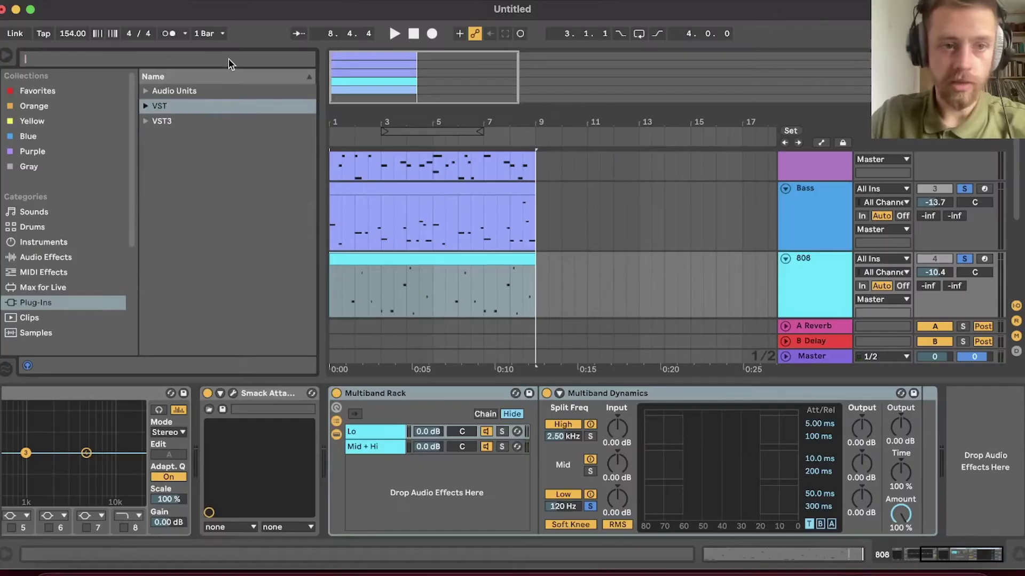
- Find Softube's Saturation Knob, add it to the Multiband Rack's Mid + Hi chain and raise its saturation
{"action": "type", "text": "satur"}
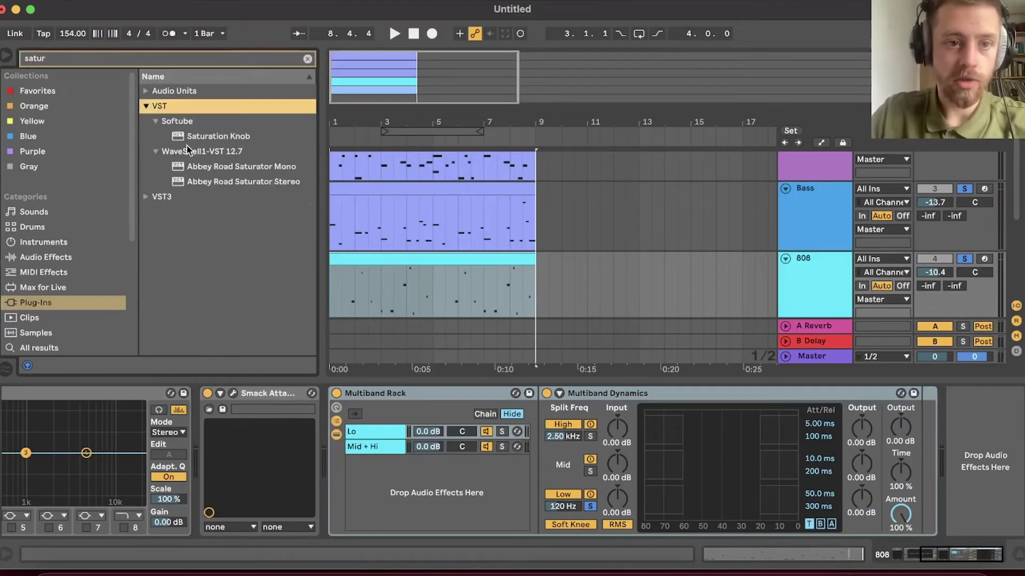
{"action": "left_click_drag", "start_coordinate": [188, 138], "coordinate": [389, 453]}
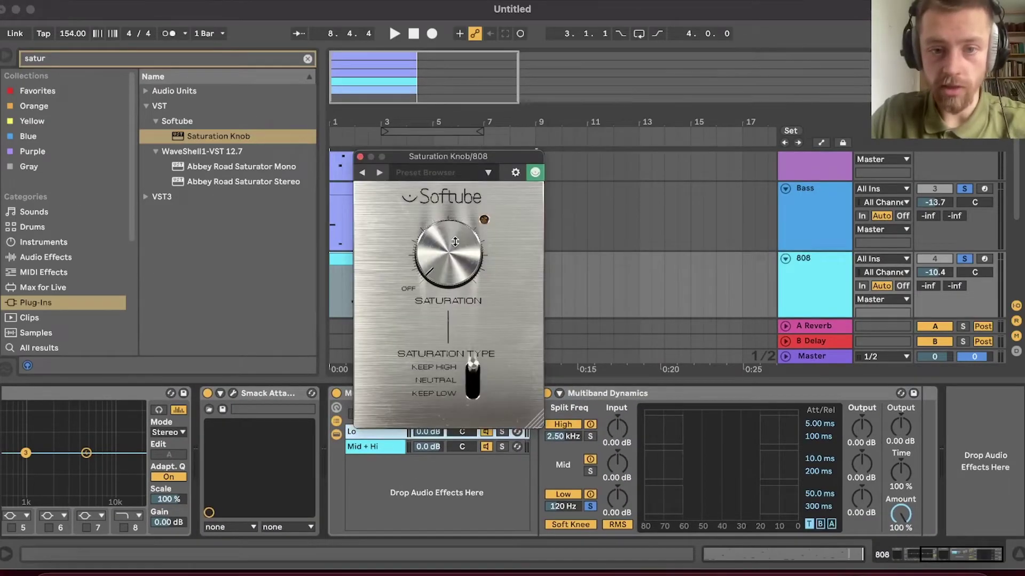
{"action": "left_click_drag", "start_coordinate": [454, 242], "coordinate": [457, 208]}
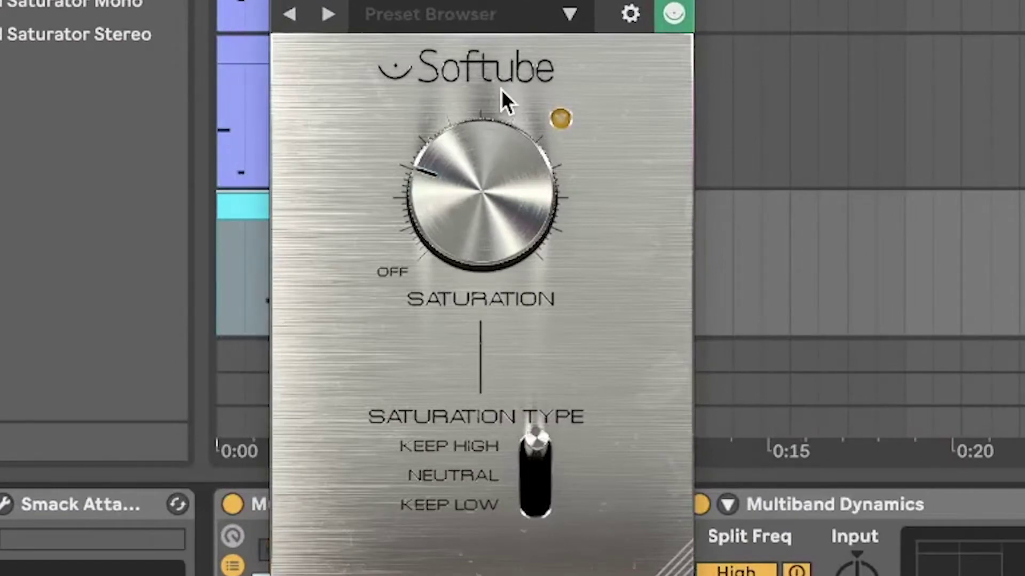
{"action": "left_click_drag", "start_coordinate": [504, 102], "coordinate": [496, 112]}
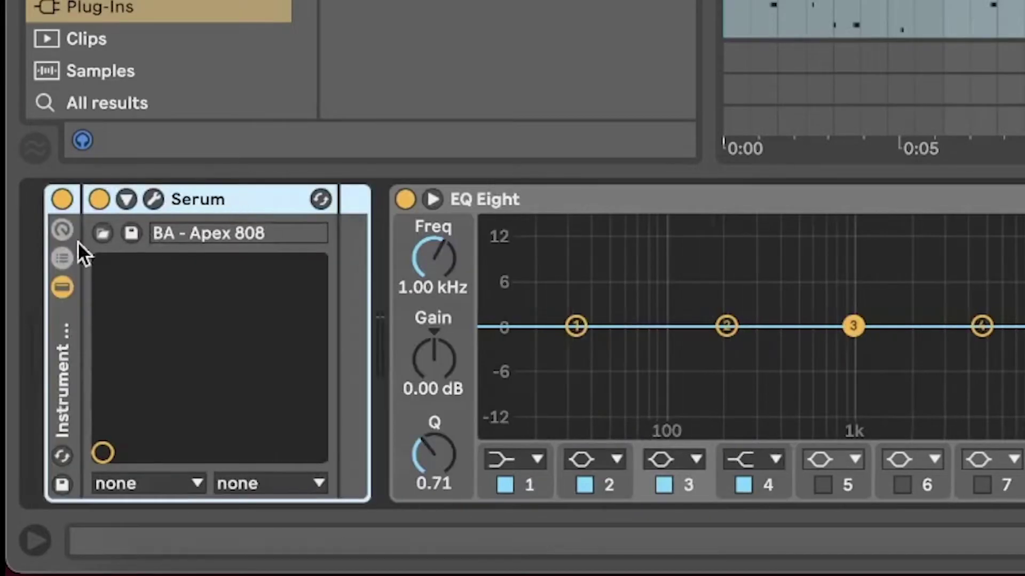
- Show the chain list of the 808's Instrument Rack and rename the Serum chain to Lo
{"action": "left_click", "coordinate": [62, 259]}
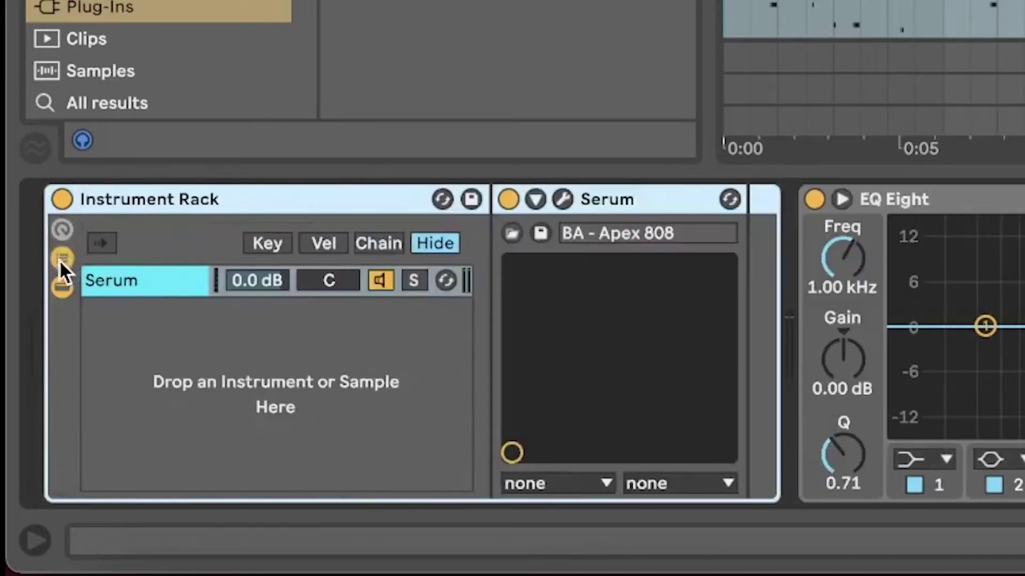
{"action": "left_click", "coordinate": [158, 279]}
{"action": "key", "text": "super+r"}
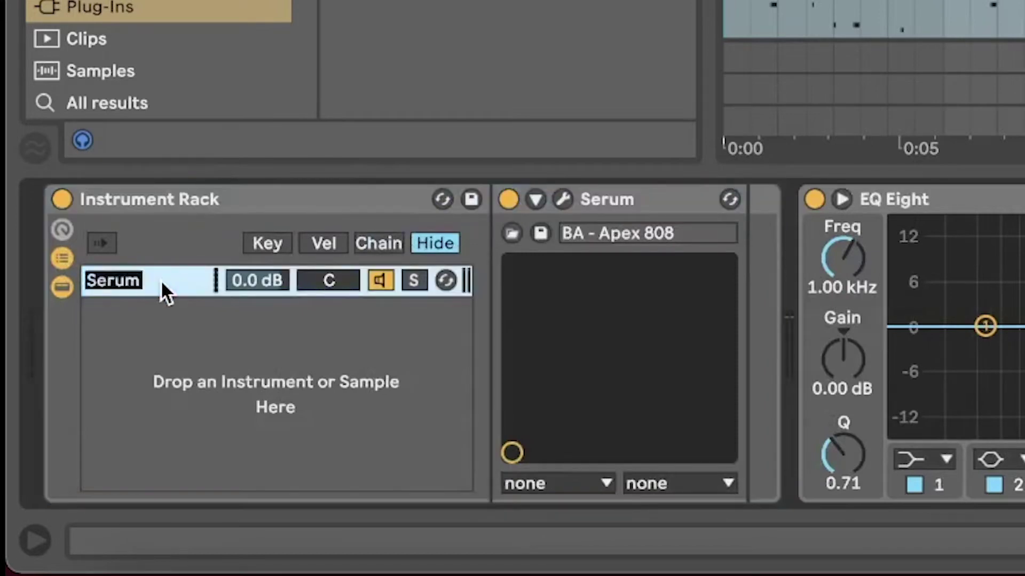
{"action": "type", "text": "Lo"}
{"action": "key", "text": "Return"}
- Duplicate the Lo chain and name the copy Hi
{"action": "key", "text": "super+d"}
{"action": "key", "text": "super+r"}
{"action": "type", "text": "Hi"}
{"action": "key", "text": "Return"}
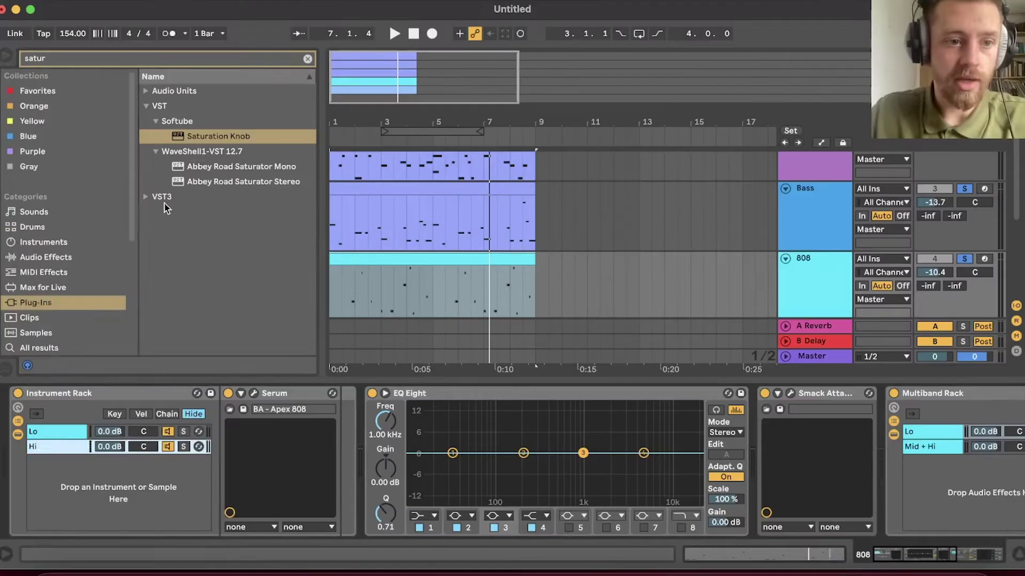
- Add a Pitch MIDI effect at +12 st to the Hi chain and lower the chain's volume to -9.6 dB
{"action": "scroll", "coordinate": [48, 221], "scroll_direction": "down", "scroll_amount": 3}
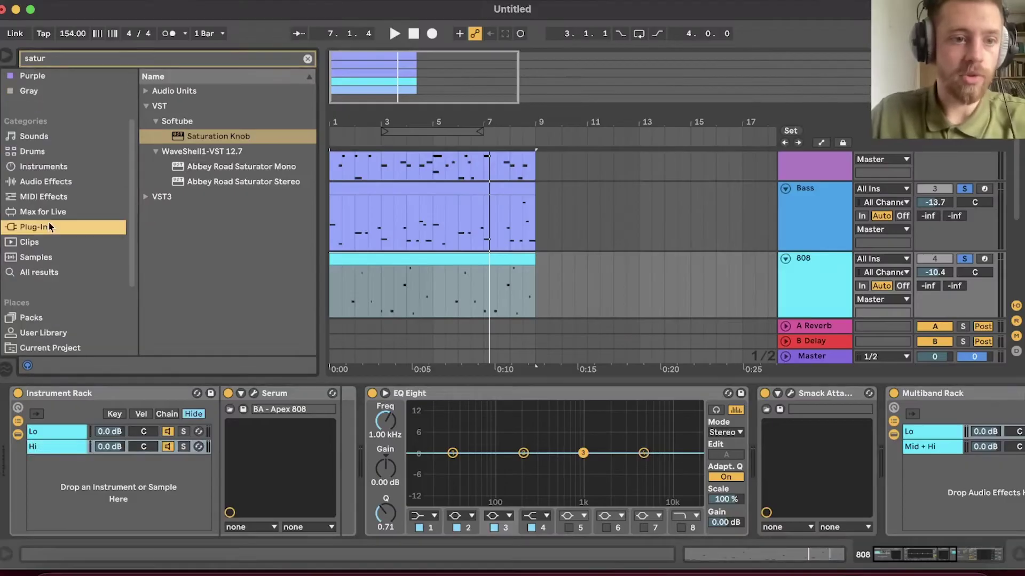
{"action": "left_click", "coordinate": [54, 197]}
{"action": "left_click", "coordinate": [306, 59]}
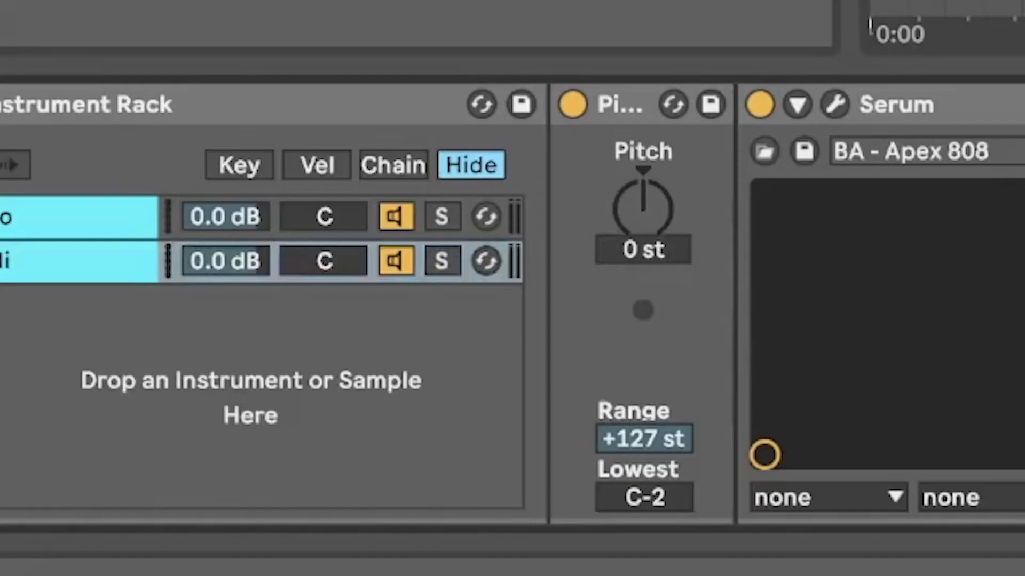
{"action": "left_click_drag", "start_coordinate": [226, 261], "coordinate": [225, 326]}
{"action": "key", "text": "space"}
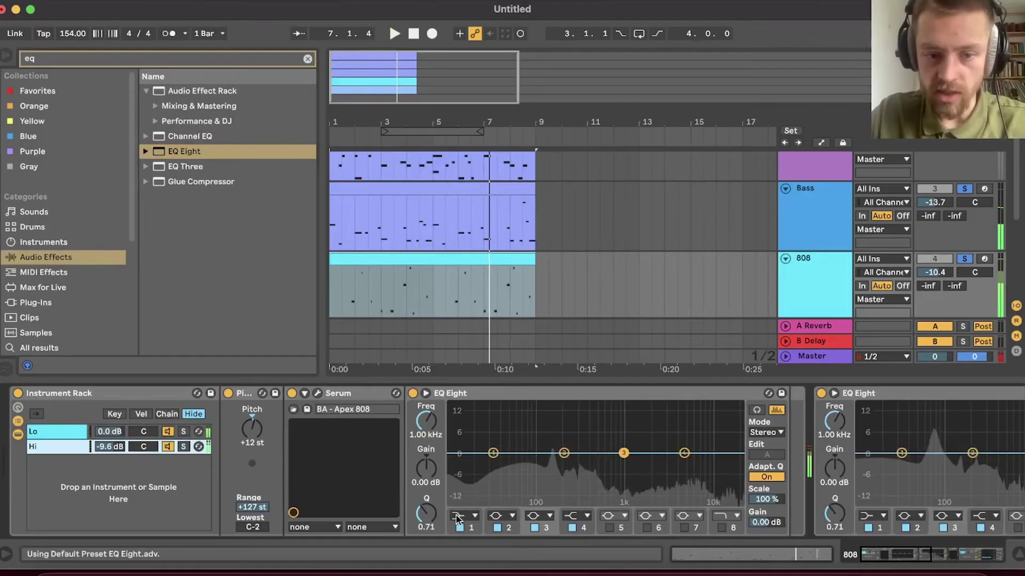
- Set band 1 of the Hi chain's EQ Eight to the x4 low cut with its frequency at about 212 Hz
{"action": "left_click", "coordinate": [468, 519]}
{"action": "left_click", "coordinate": [465, 533]}
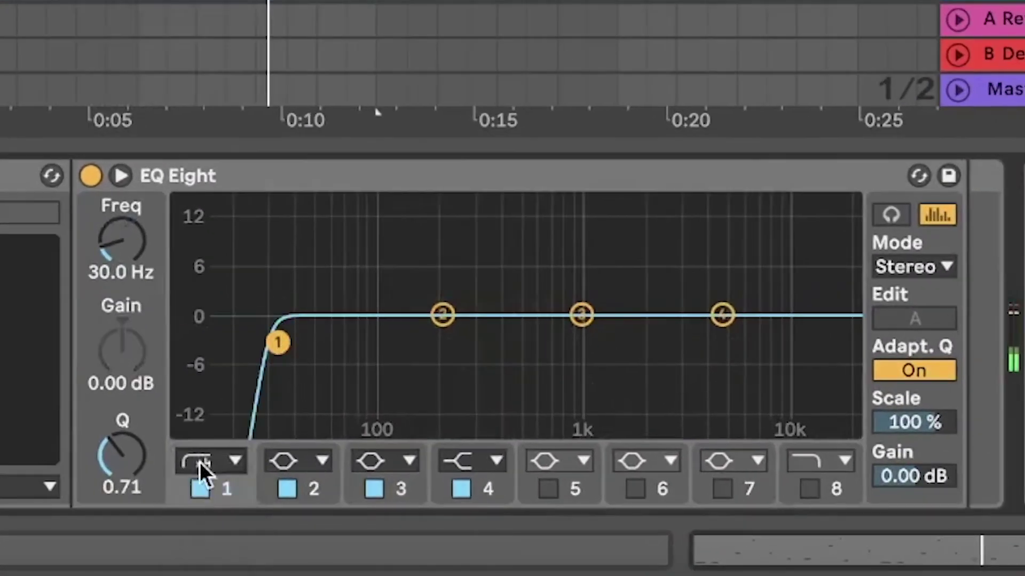
{"action": "left_click_drag", "start_coordinate": [426, 427], "coordinate": [427, 411]}
{"action": "left_click_drag", "start_coordinate": [348, 342], "coordinate": [462, 342]}
{"action": "key", "text": "space"}
{"action": "mouse_move", "coordinate": [127, 261]}
{"action": "left_mouse_down"}
{"action": "mouse_move", "coordinate": [127, 282]}
{"action": "mouse_move", "coordinate": [127, 270]}
{"action": "left_mouse_up"}
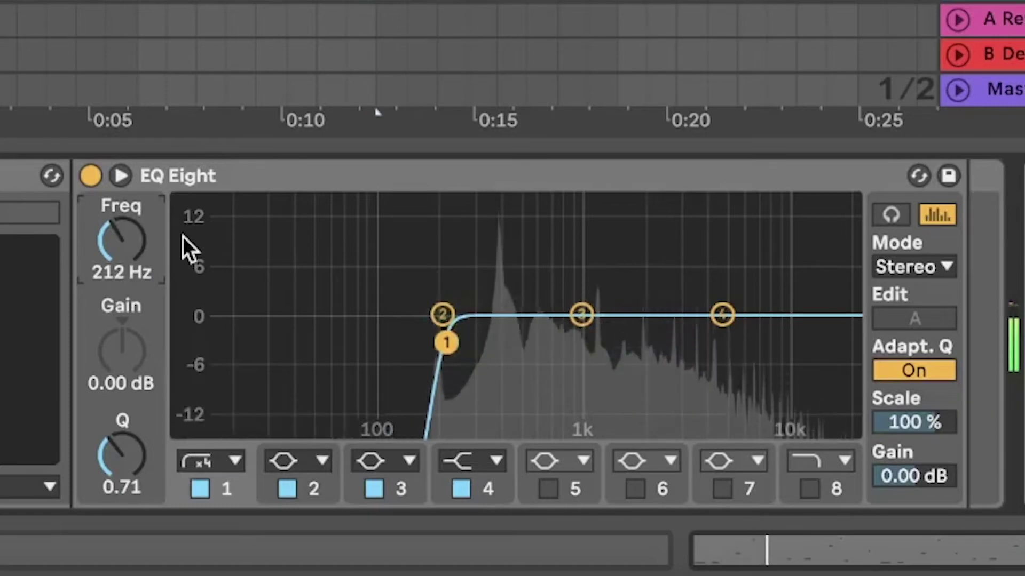
- Change the filter type of band 2 in the 808's main EQ Eight and move the band down towards 100 Hz
{"action": "scroll", "coordinate": [512, 333], "scroll_direction": "right", "scroll_amount": 8}
{"action": "scroll", "coordinate": [512, 331], "scroll_direction": "left", "scroll_amount": 5}
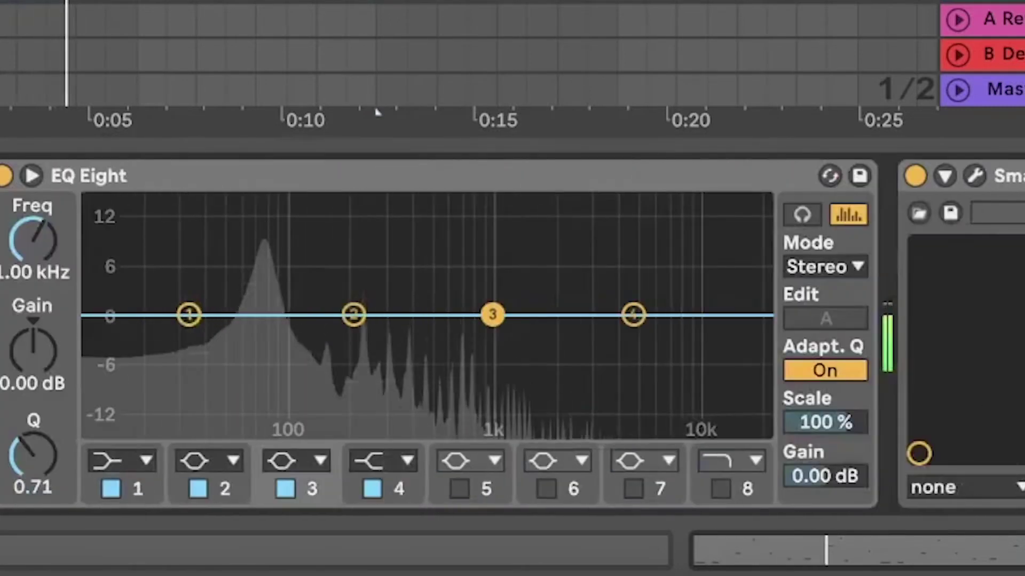
{"action": "left_click", "coordinate": [198, 447]}
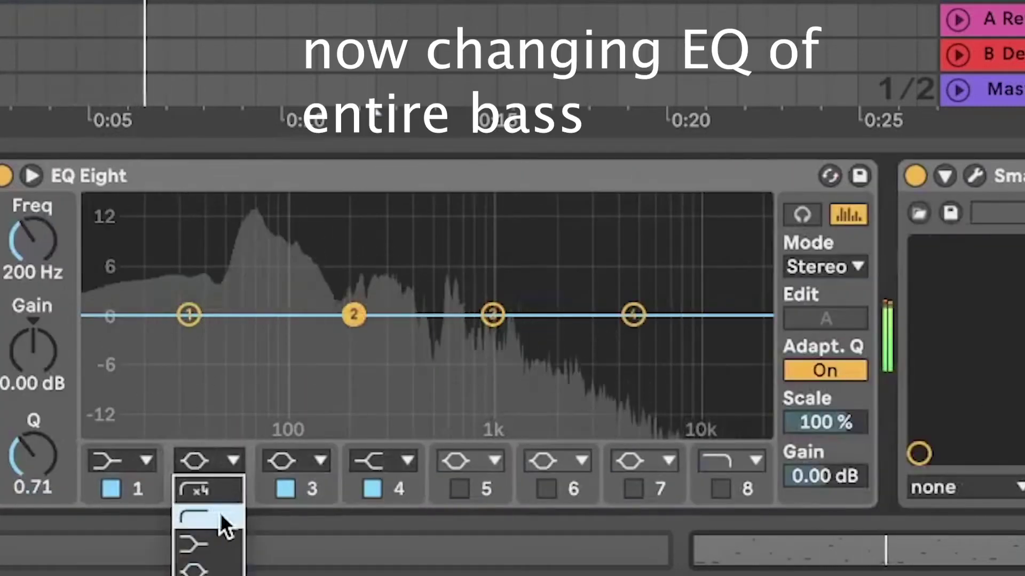
{"action": "left_click", "coordinate": [218, 541]}
{"action": "left_click_drag", "start_coordinate": [353, 315], "coordinate": [294, 277]}
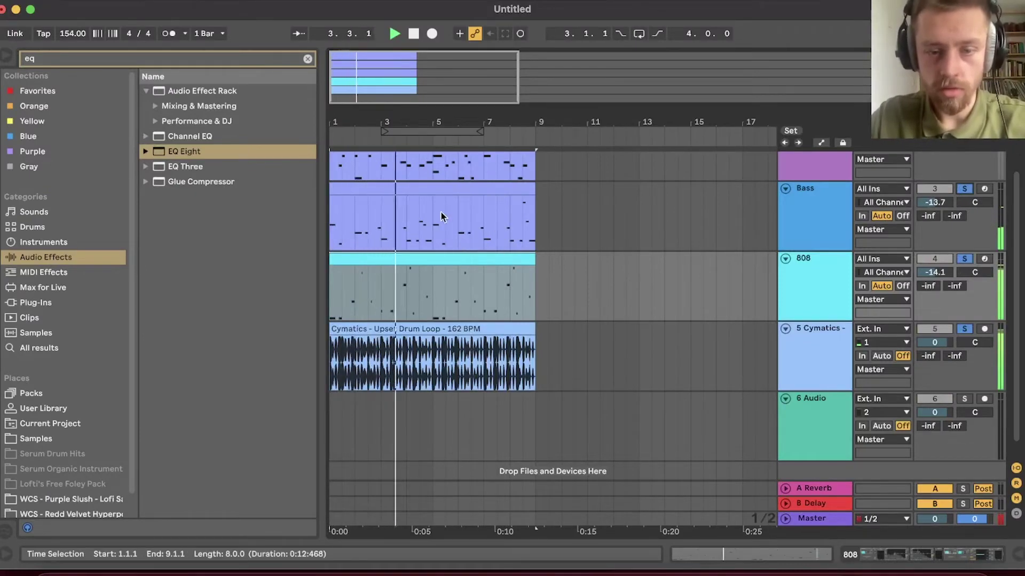
- Set the 808 track's volume to -10.9 dB and take the Cymatics drum loop track out of solo
{"action": "left_click_drag", "start_coordinate": [934, 272], "coordinate": [935, 269]}
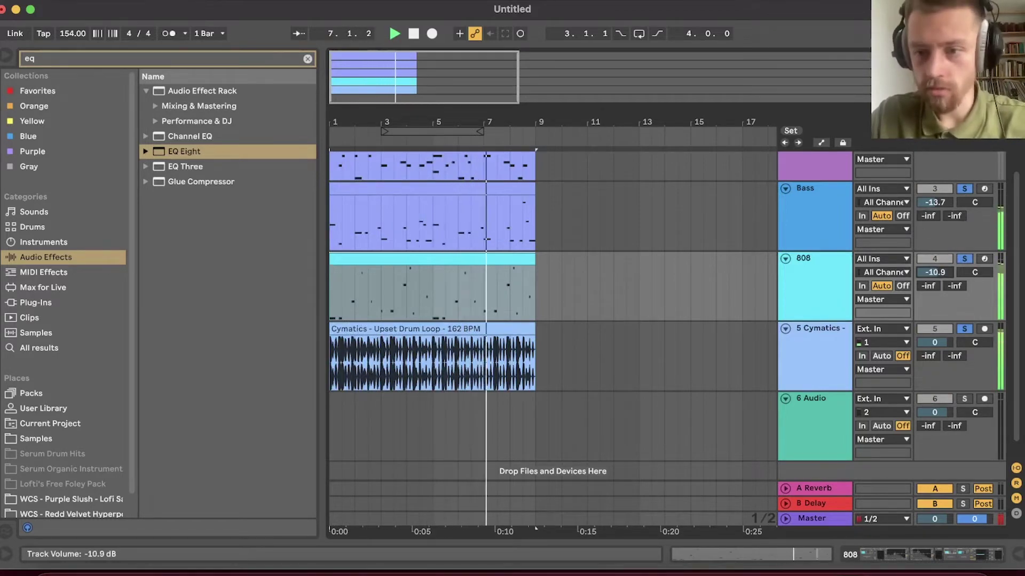
{"action": "left_click", "coordinate": [964, 329]}
- Select the Bass track and bring up its Multiband Rack, Audio Effect Rack and Saturation Knob devices
{"action": "left_click", "coordinate": [865, 223]}
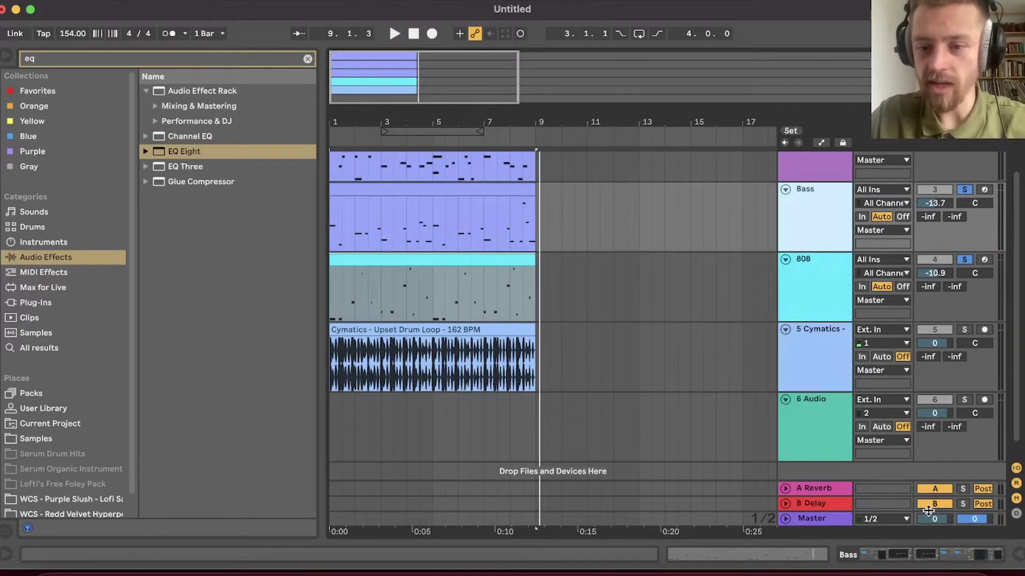
{"action": "left_click", "coordinate": [928, 558]}
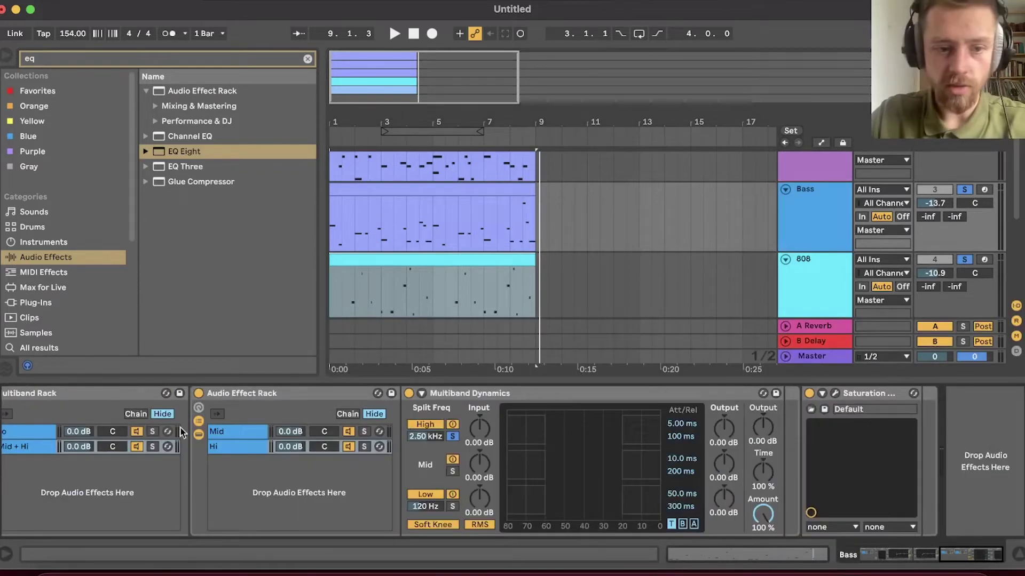
- Find the S1 Imager Stereo plug-in and add it after the Saturation Knob in the Bass track's Mid + Hi chain
{"action": "left_click", "coordinate": [34, 303]}
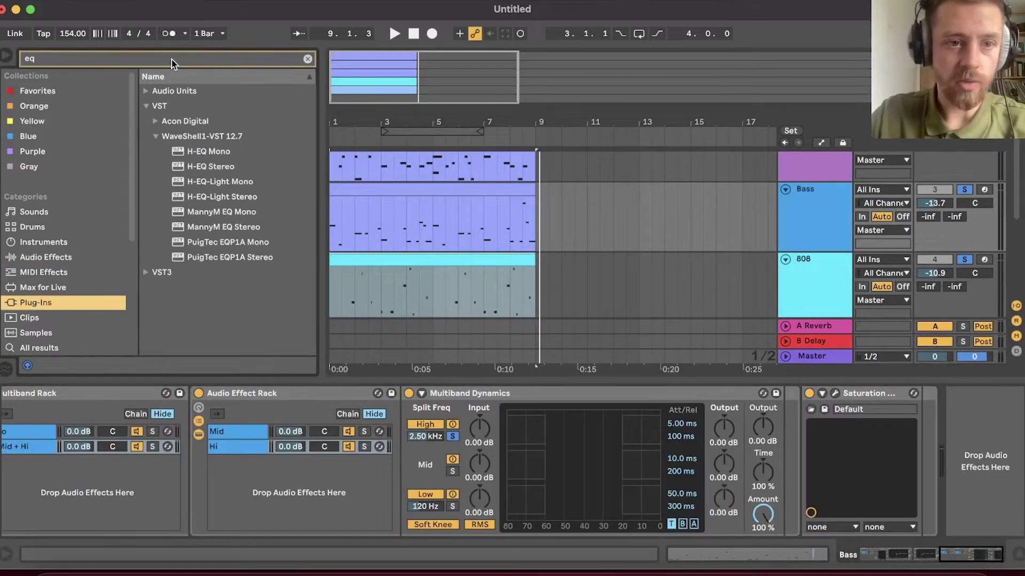
{"action": "key", "text": "BackSpace"}
{"action": "type", "text": "s1"}
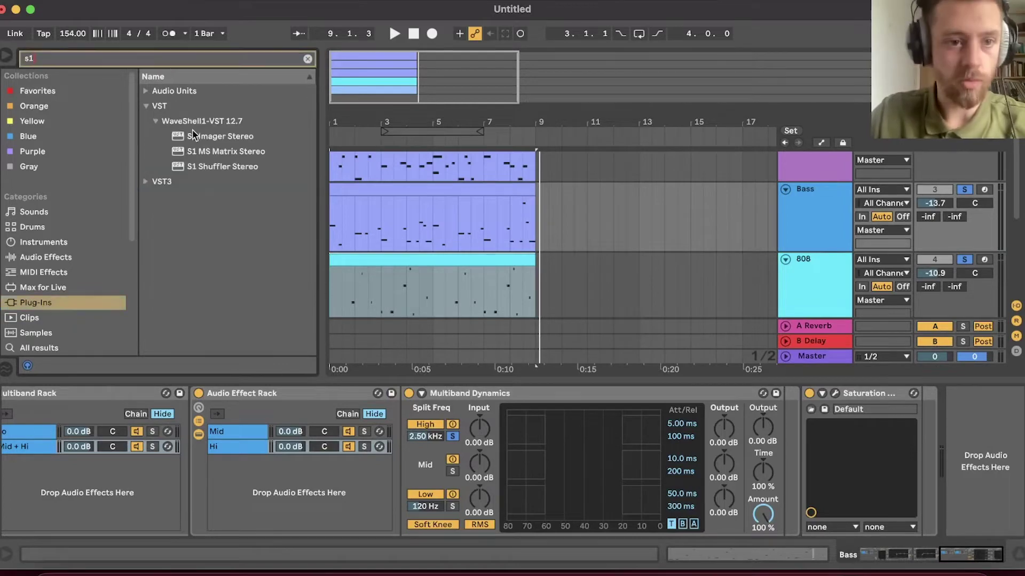
{"action": "left_click_drag", "start_coordinate": [213, 136], "coordinate": [336, 447]}
{"action": "left_click_drag", "start_coordinate": [235, 453], "coordinate": [236, 450]}
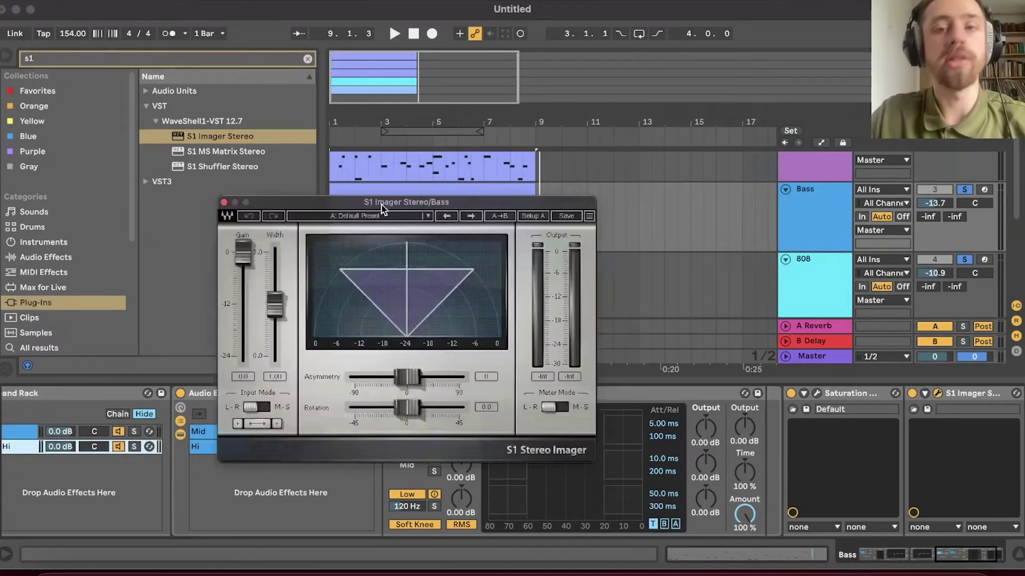
- Widen the Bass track's S1 Stereo Imager to a Width of 1.40 and close its window
{"action": "left_click_drag", "start_coordinate": [379, 204], "coordinate": [456, 194]}
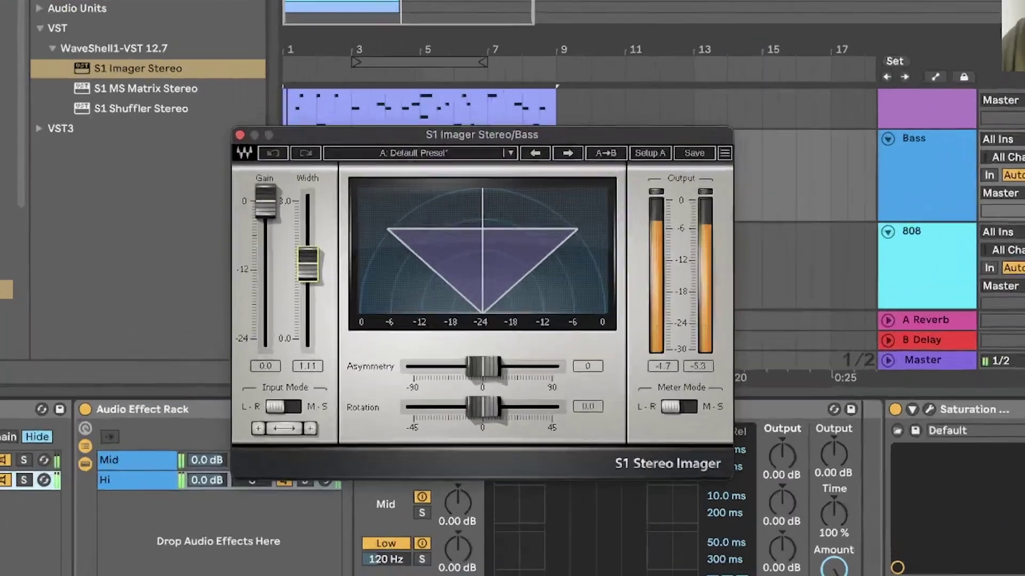
{"action": "left_click_drag", "start_coordinate": [348, 288], "coordinate": [348, 278]}
{"action": "left_click_drag", "start_coordinate": [214, 206], "coordinate": [214, 202]}
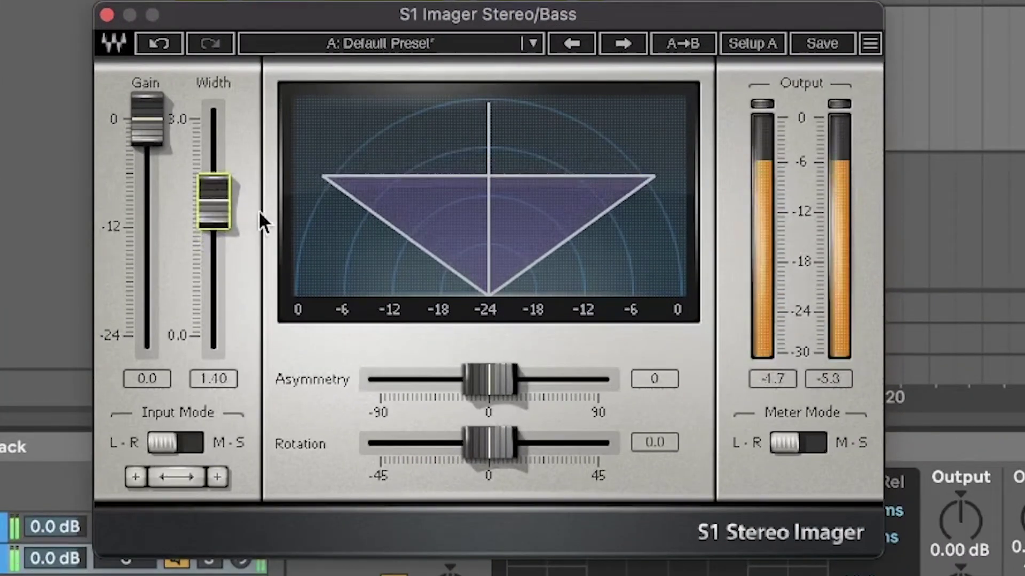
{"action": "left_click", "coordinate": [108, 15]}
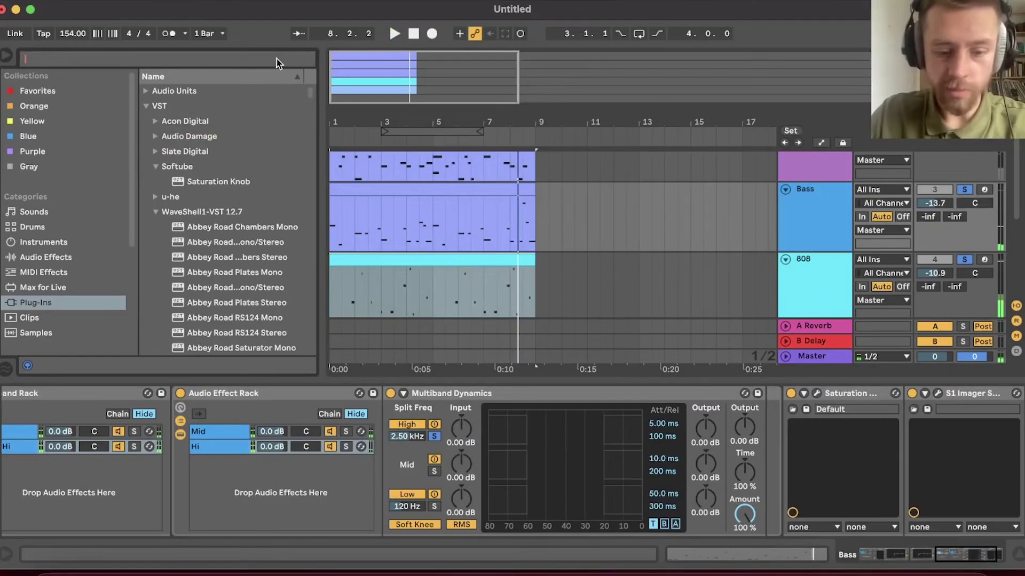
- Add a Reverb after the S1 Imager in the Bass track's Mid + Hi chain and raise its Hi Cut frequency
{"action": "left_click", "coordinate": [66, 256]}
{"action": "left_click", "coordinate": [154, 60]}
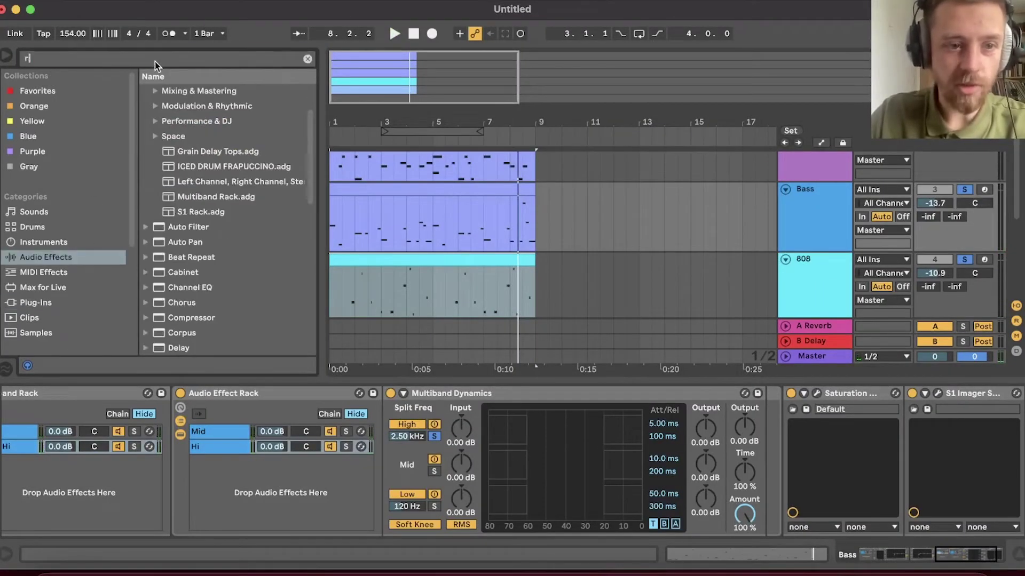
{"action": "type", "text": "rever"}
{"action": "left_click_drag", "start_coordinate": [181, 152], "coordinate": [234, 446]}
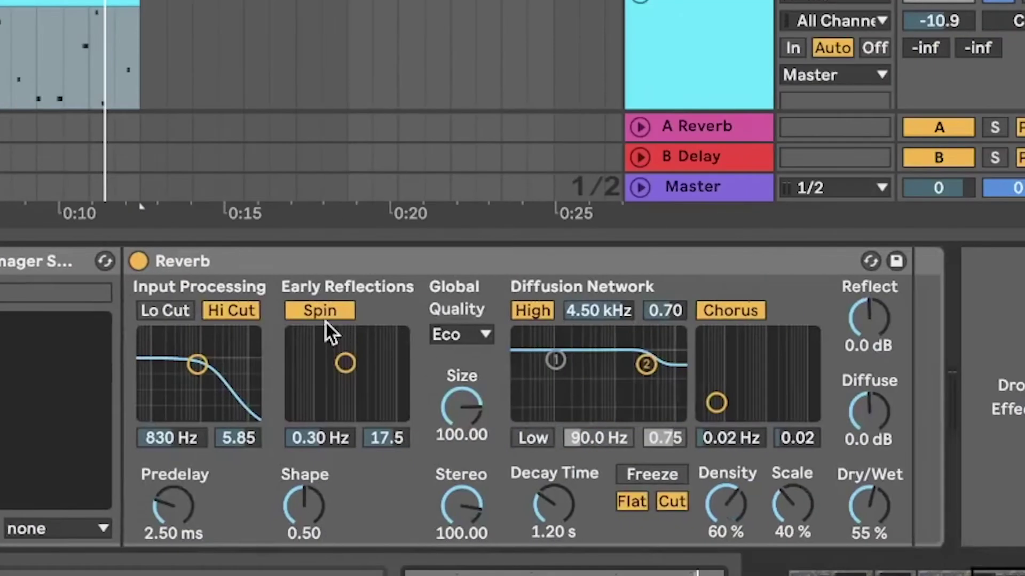
{"action": "left_click_drag", "start_coordinate": [197, 365], "coordinate": [235, 362]}
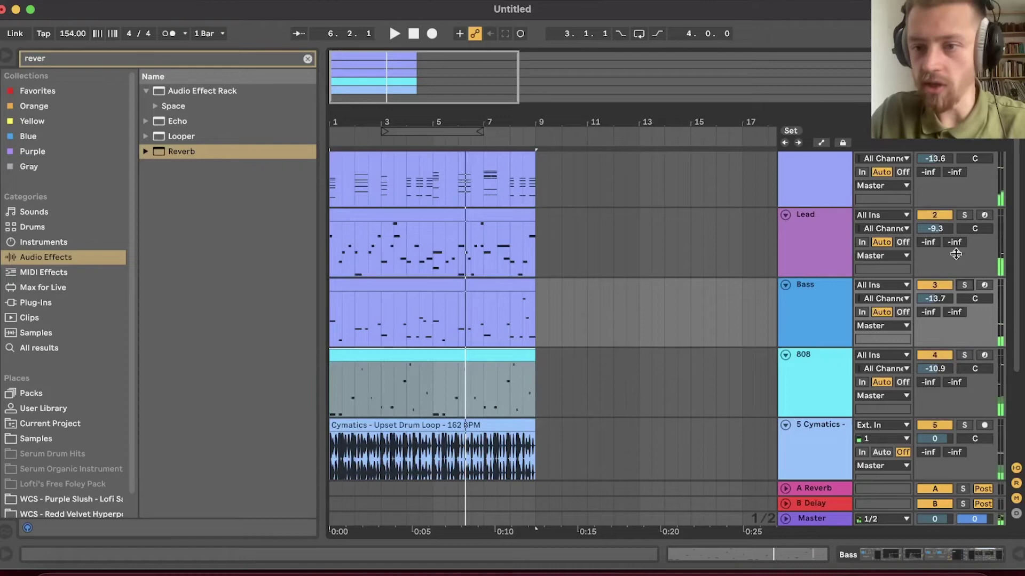
- Select the Lead track and play back the full mix
{"action": "left_click", "coordinate": [827, 294]}
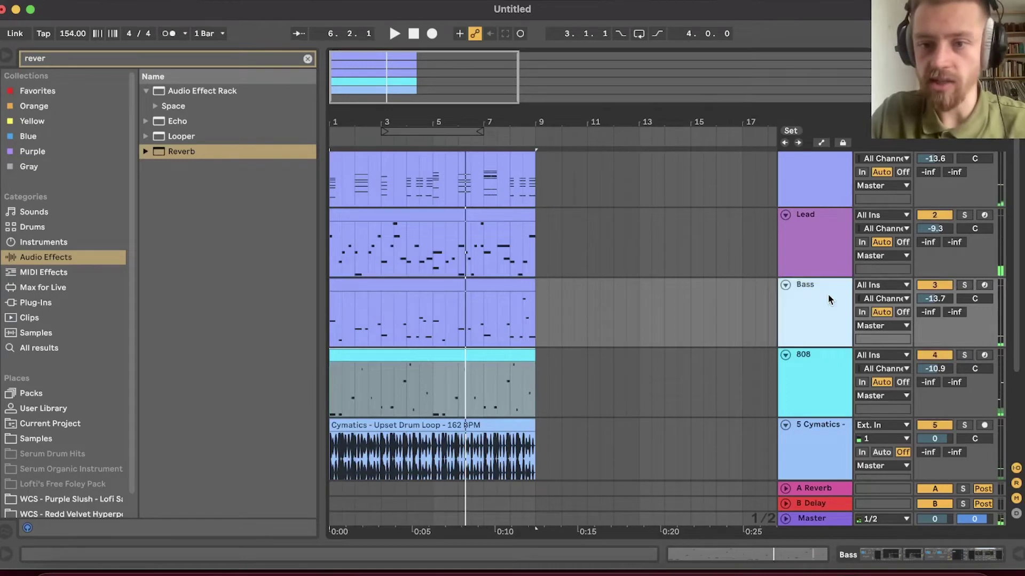
{"action": "scroll", "coordinate": [797, 281], "scroll_direction": "up", "scroll_amount": 1}
{"action": "left_click", "coordinate": [808, 279]}
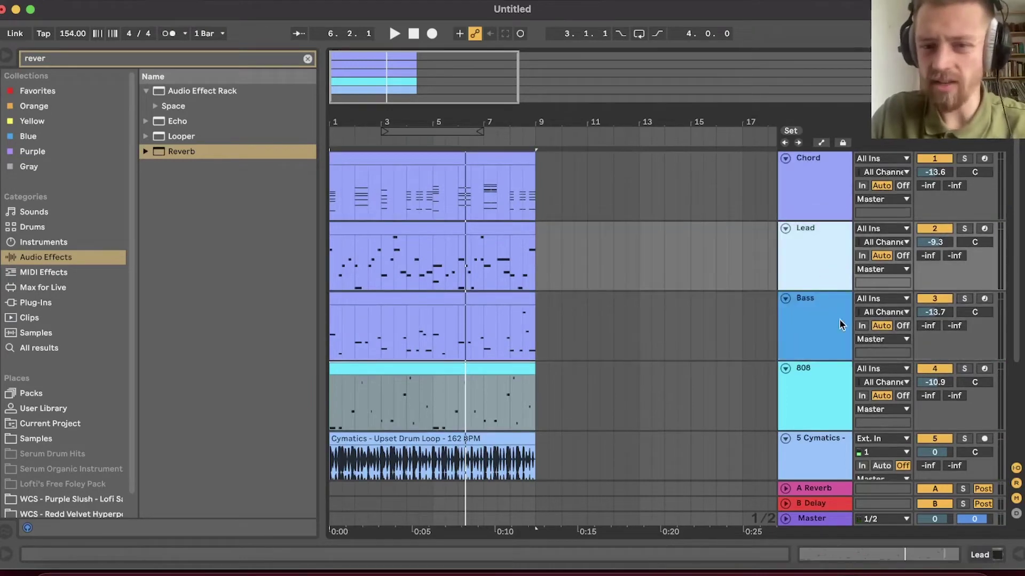
{"action": "left_click", "coordinate": [839, 324]}
{"action": "left_click", "coordinate": [831, 264]}
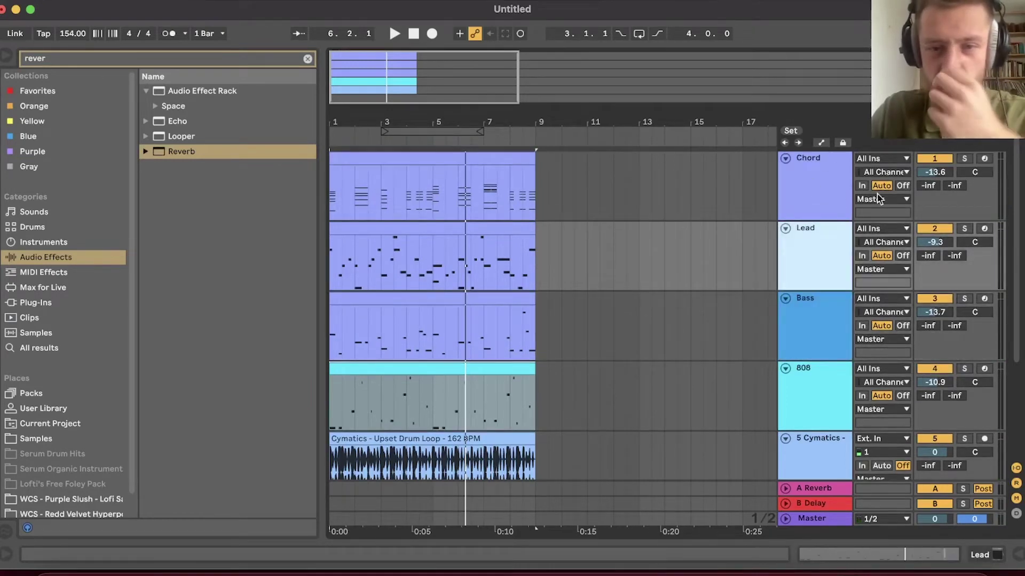
{"action": "key", "text": "space"}
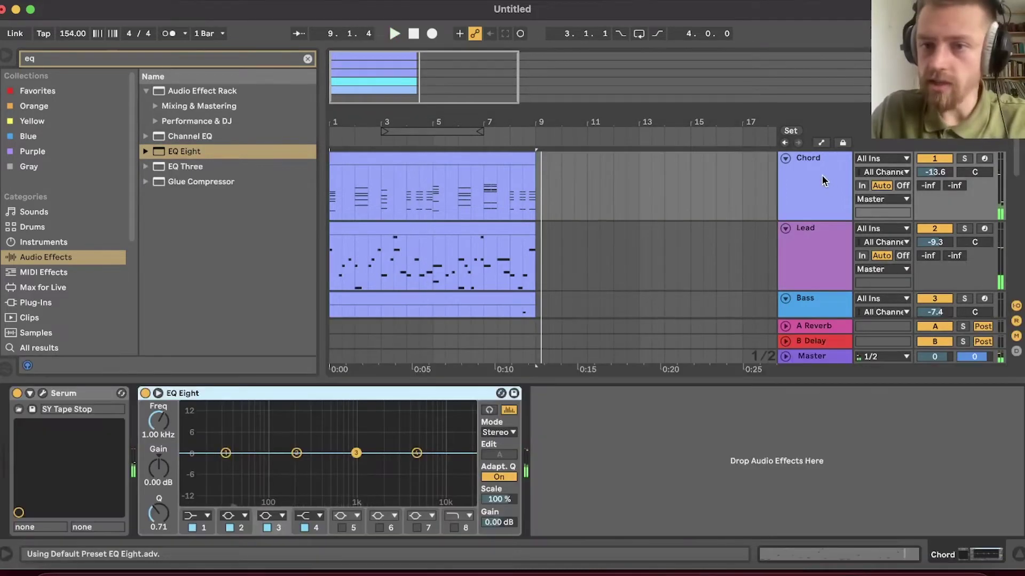
- Open the Chord track's MIDI clip and delete all its low notes below G1
{"action": "left_click", "coordinate": [483, 164]}
{"action": "double_click", "coordinate": [483, 156]}
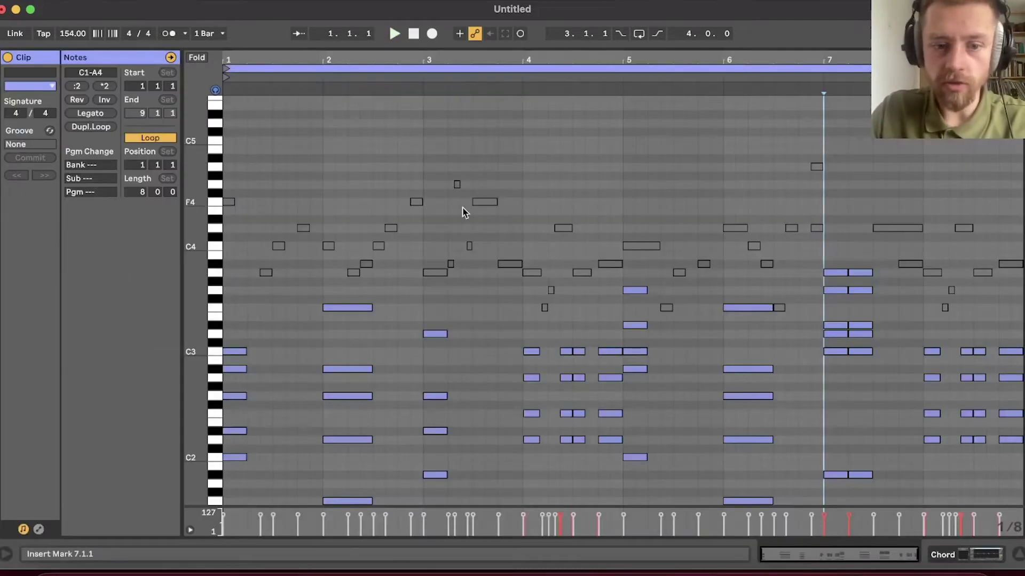
{"action": "scroll", "coordinate": [464, 211], "scroll_direction": "down", "scroll_amount": 3}
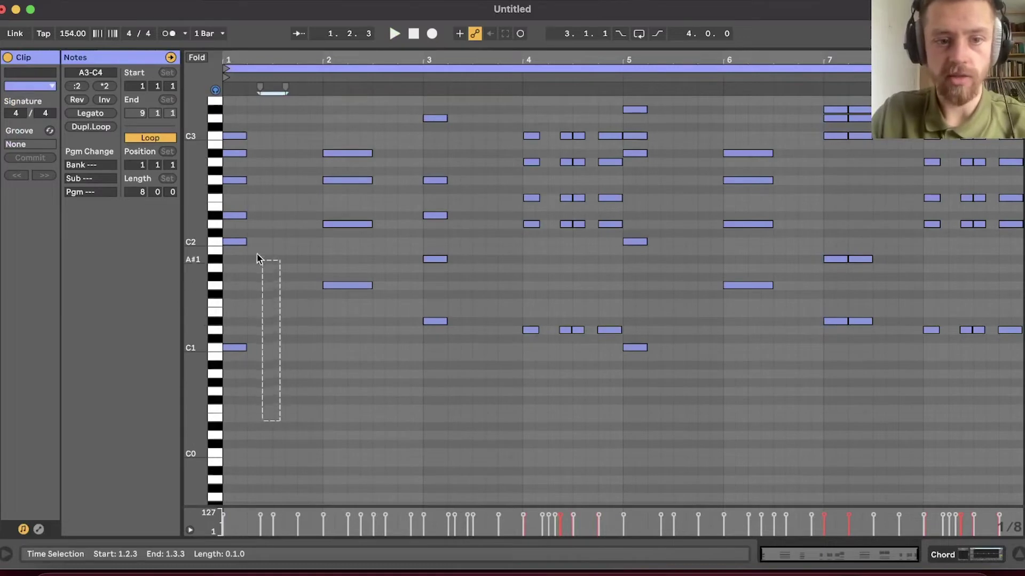
{"action": "left_click_drag", "start_coordinate": [257, 259], "coordinate": [237, 267]}
{"action": "left_click_drag", "start_coordinate": [391, 321], "coordinate": [193, 322]}
{"action": "key", "text": "super+a"}
{"action": "left_click", "coordinate": [720, 338]}
{"action": "key", "text": "Delete"}
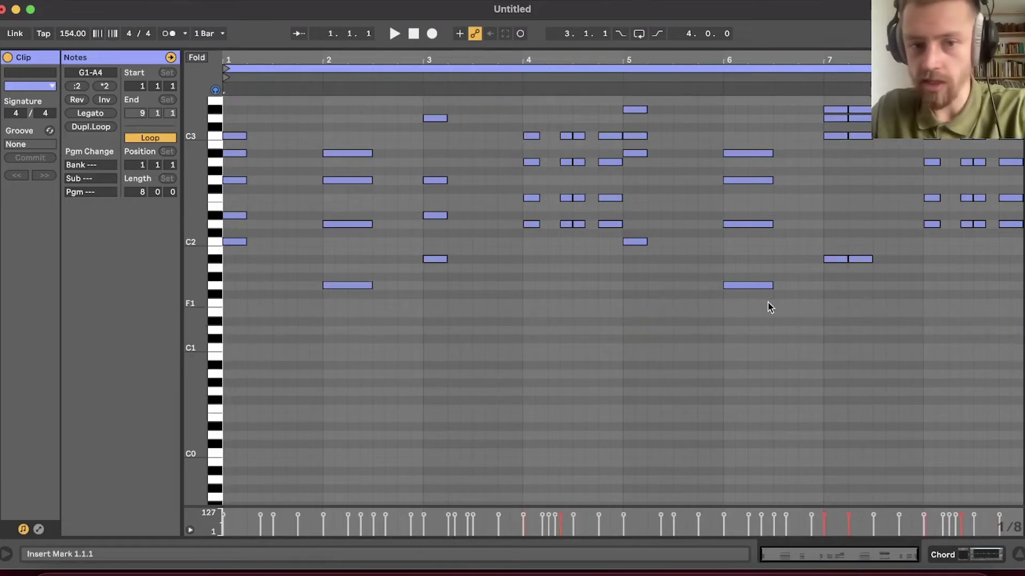
- Shorten the bar 2 chord to one beat, copy it to 2.2.3 and play the result
{"action": "left_click", "coordinate": [768, 292]}
{"action": "scroll", "coordinate": [758, 330], "scroll_direction": "down", "scroll_amount": 6}
{"action": "scroll", "coordinate": [758, 329], "scroll_direction": "up", "scroll_amount": 5}
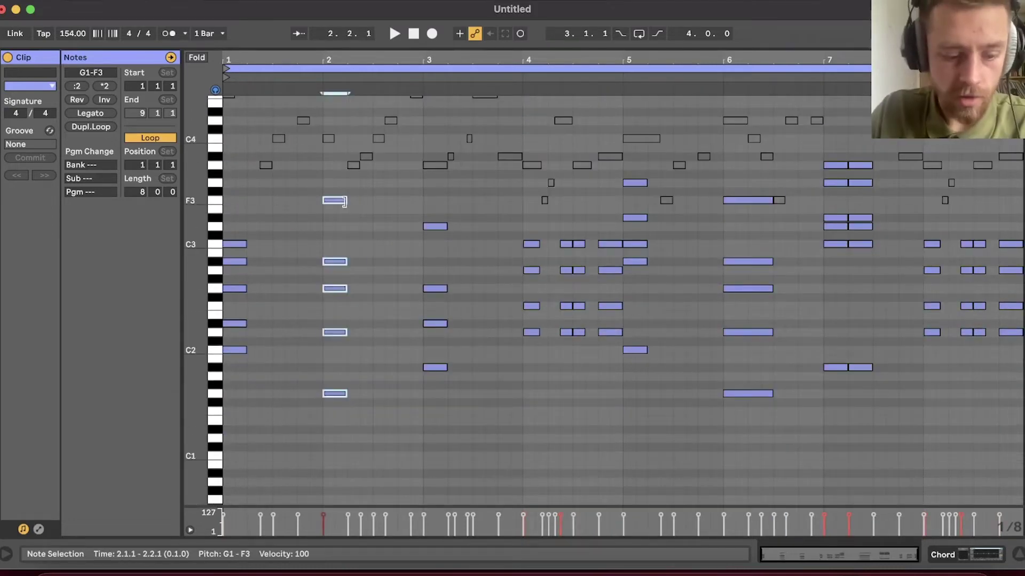
{"action": "left_click_drag", "start_coordinate": [335, 202], "coordinate": [372, 201]}
{"action": "left_click", "coordinate": [327, 226]}
{"action": "key", "text": "space"}
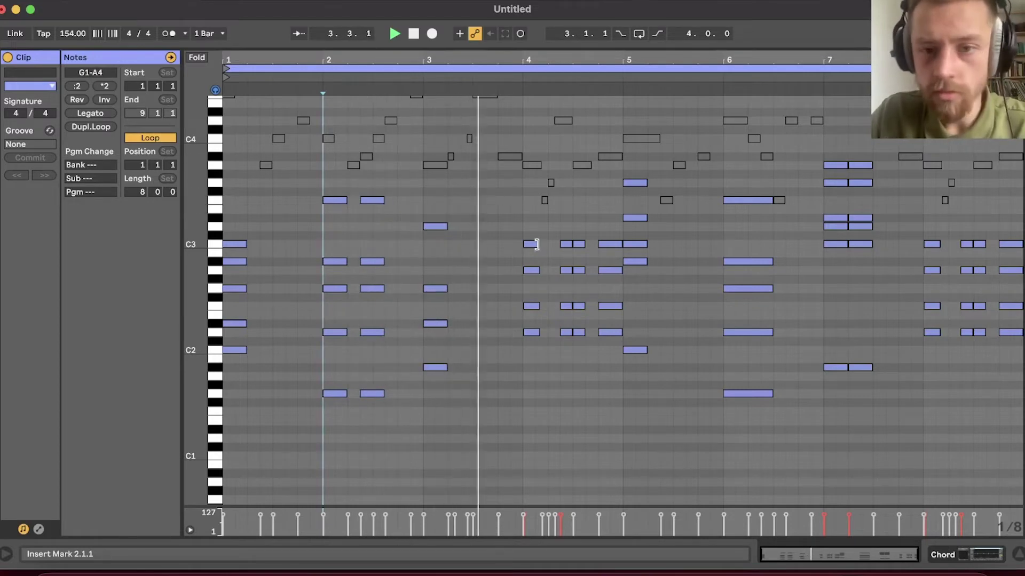
{"action": "key", "text": "space"}
- Copy the one-beat chord from the start of bar 3 to 3.2.3 and play it back
{"action": "left_click_drag", "start_coordinate": [464, 372], "coordinate": [474, 227]}
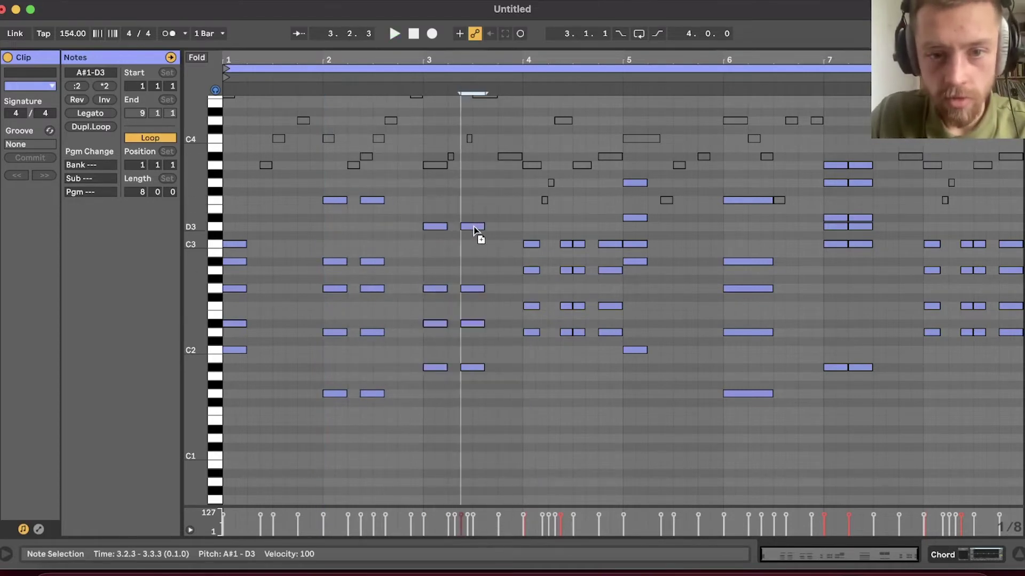
{"action": "left_click", "coordinate": [415, 255]}
{"action": "key", "text": "space"}
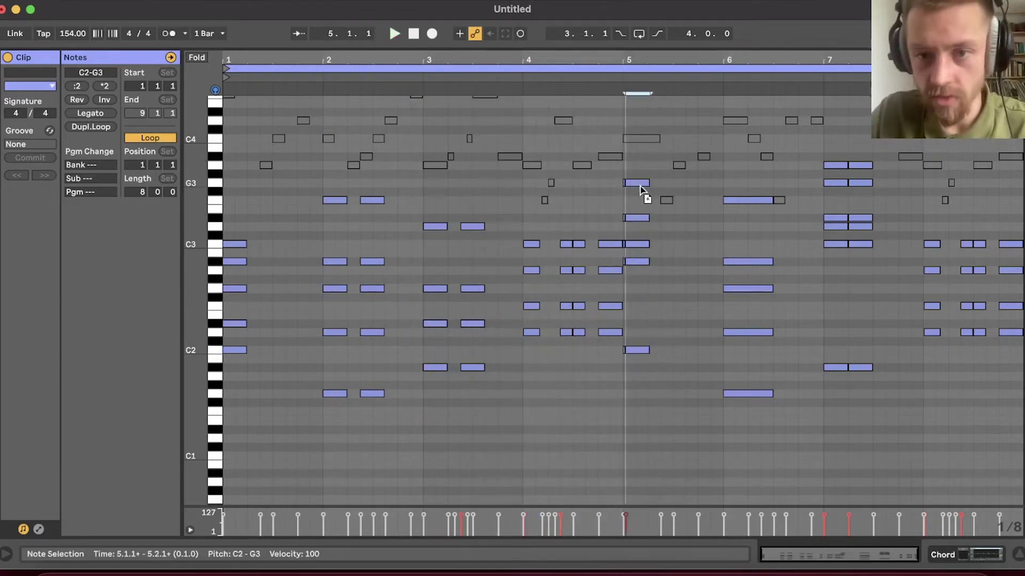
- Copy the bar 5 chord to 5.2.3 and shorten the original at 5.1.1 to half a beat
{"action": "left_click_drag", "start_coordinate": [640, 184], "coordinate": [674, 185]}
{"action": "left_click_drag", "start_coordinate": [634, 357], "coordinate": [653, 154]}
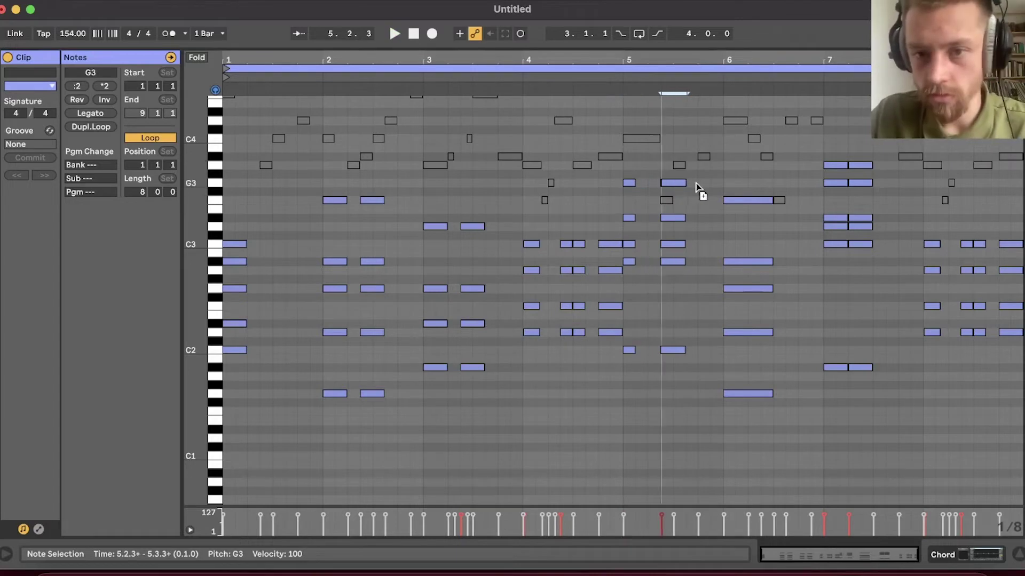
- Add an A3 note and a copy of the 5.2.3 chord at 5.4.1, shorten them to half a beat and play them
{"action": "double_click", "coordinate": [709, 183]}
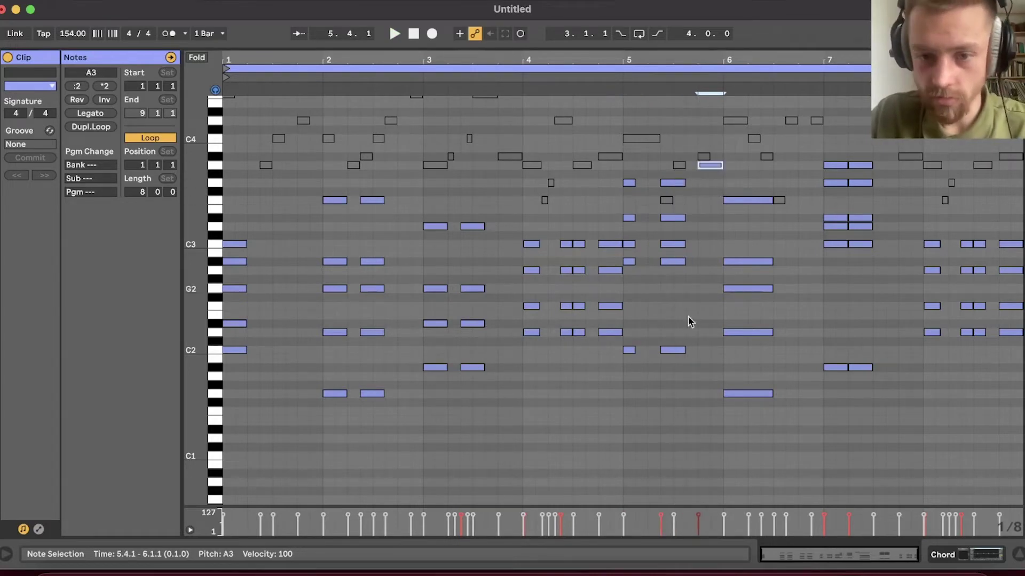
{"action": "left_click_drag", "start_coordinate": [683, 382], "coordinate": [685, 223]}
{"action": "left_click_drag", "start_coordinate": [672, 184], "coordinate": [704, 188]}
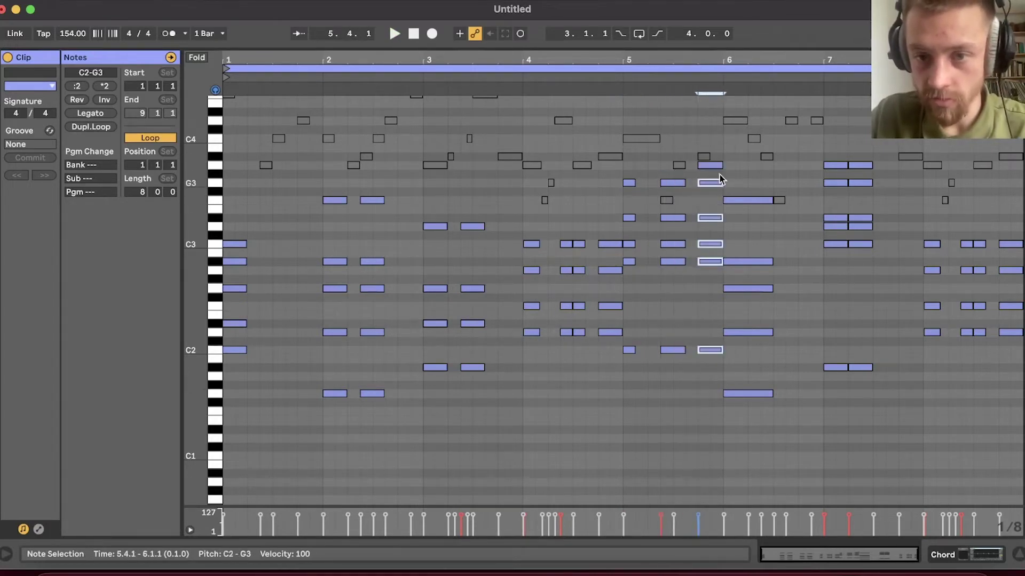
{"action": "key", "text": "shift+Left"}
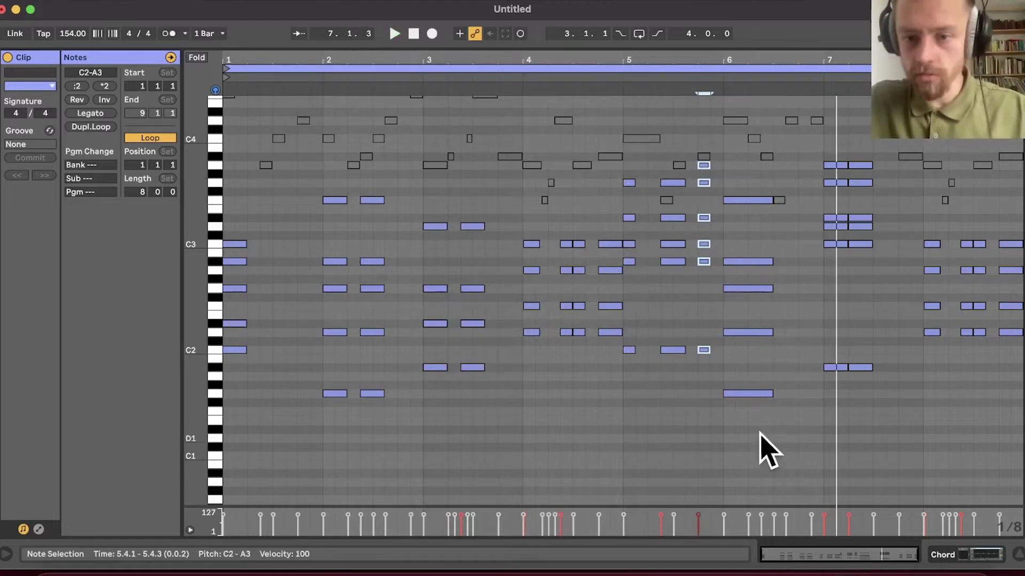
{"action": "key", "text": "space"}
- Split the bar 6 chord into a one-beat chord at 6.1.1 and a half-beat chord at 6.2.3
{"action": "left_click_drag", "start_coordinate": [765, 446], "coordinate": [762, 204]}
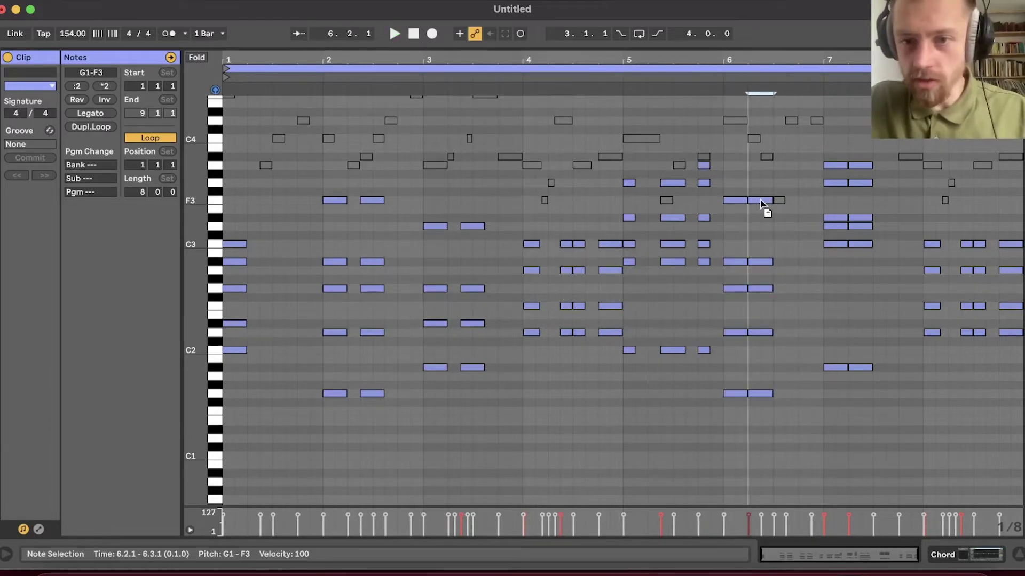
{"action": "left_click_drag", "start_coordinate": [733, 417], "coordinate": [733, 225]}
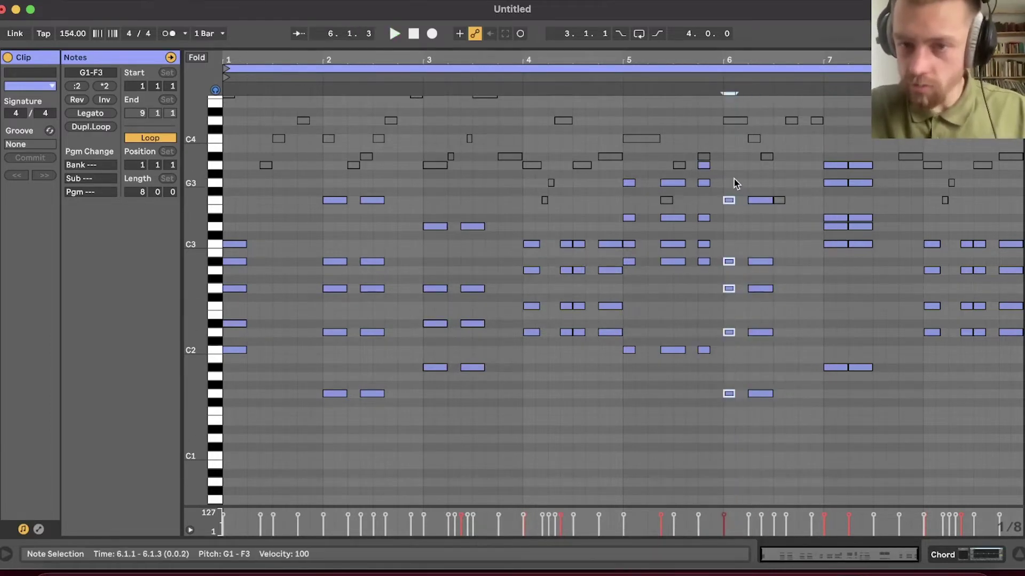
{"action": "left_click_drag", "start_coordinate": [755, 414], "coordinate": [769, 198]}
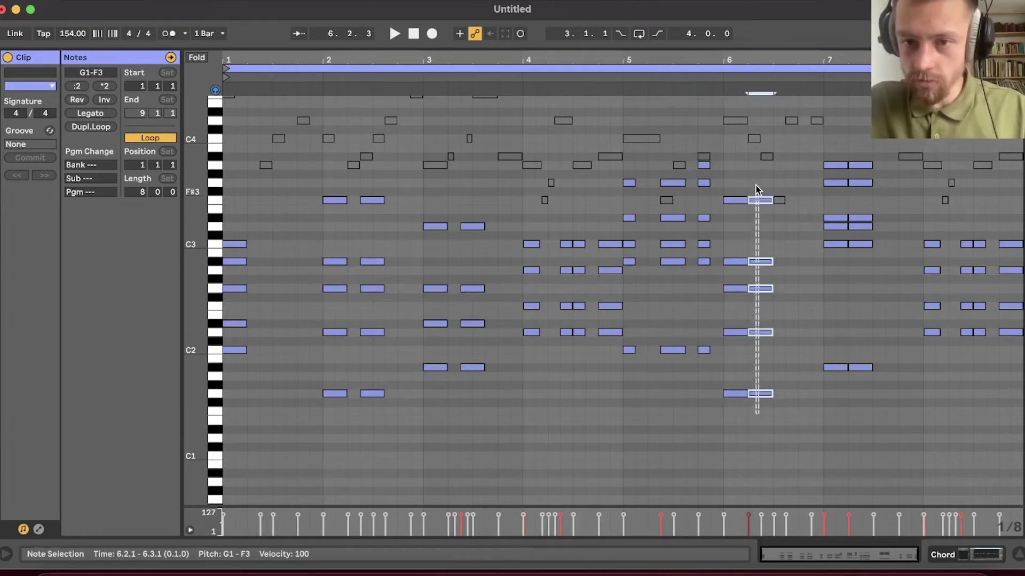
{"action": "key", "text": "Right"}
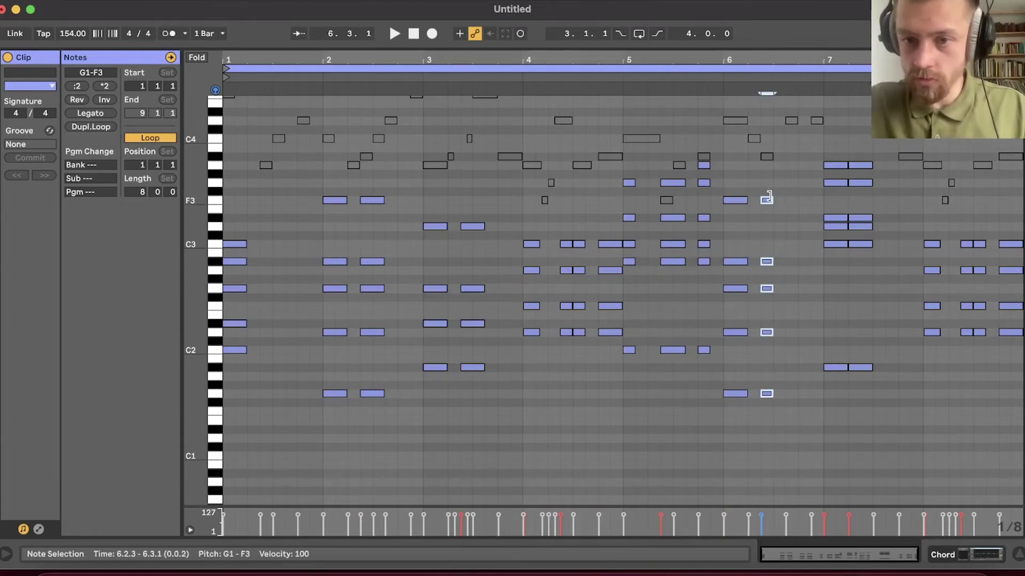
- Play the Chord clip from the start of bar 6 to check the reworked chord rhythm
{"action": "left_click", "coordinate": [738, 223]}
{"action": "key", "text": "space"}
{"action": "right_click", "coordinate": [871, 195]}
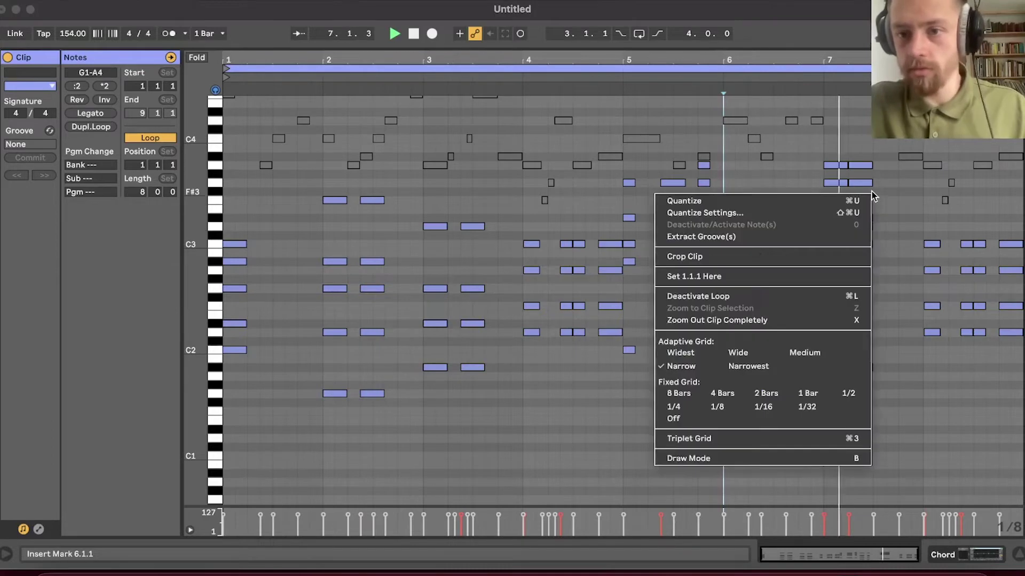
{"action": "left_click", "coordinate": [873, 195]}
{"action": "left_click", "coordinate": [902, 295]}
{"action": "left_click", "coordinate": [942, 288]}
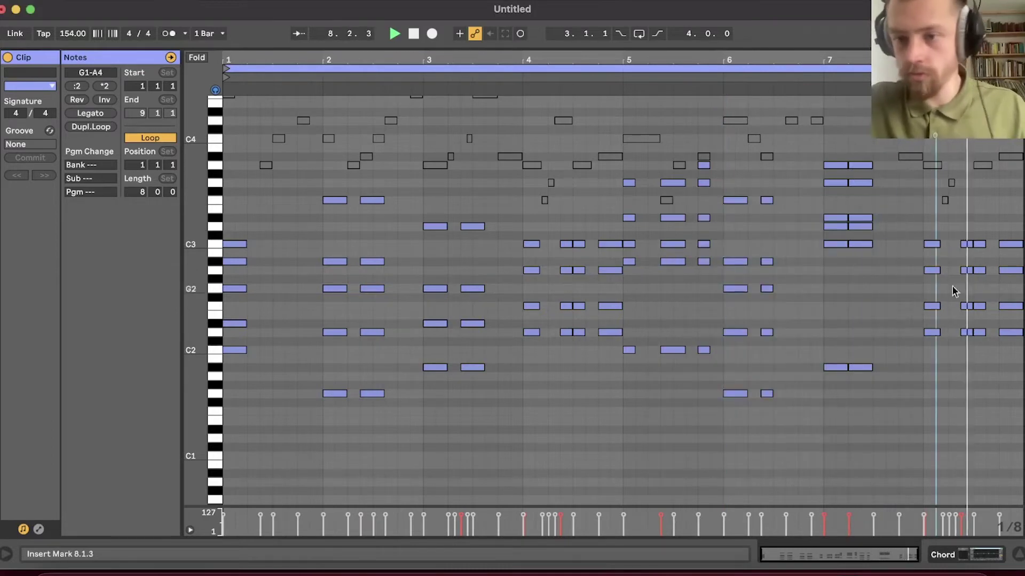
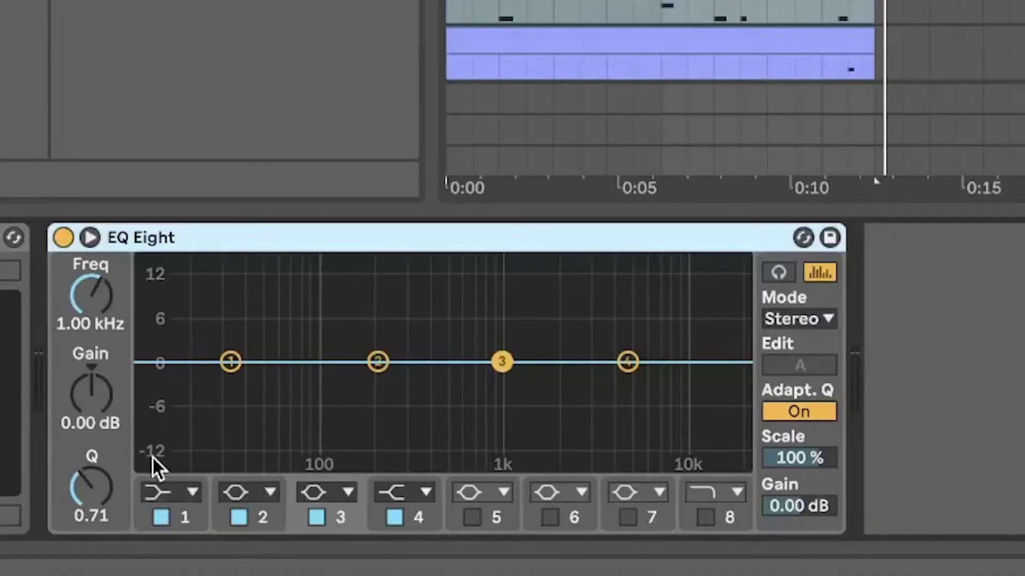
- Set band 1 of the EQ Eight to the x4 low cut with its frequency at about 138 Hz
{"action": "left_click", "coordinate": [166, 490]}
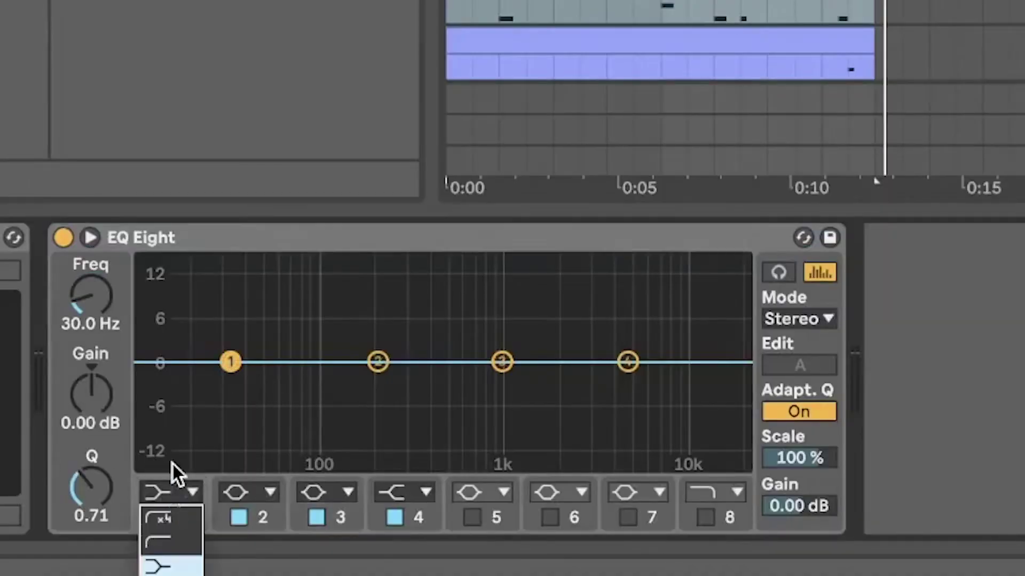
{"action": "left_click", "coordinate": [178, 519]}
{"action": "left_click_drag", "start_coordinate": [91, 320], "coordinate": [92, 304]}
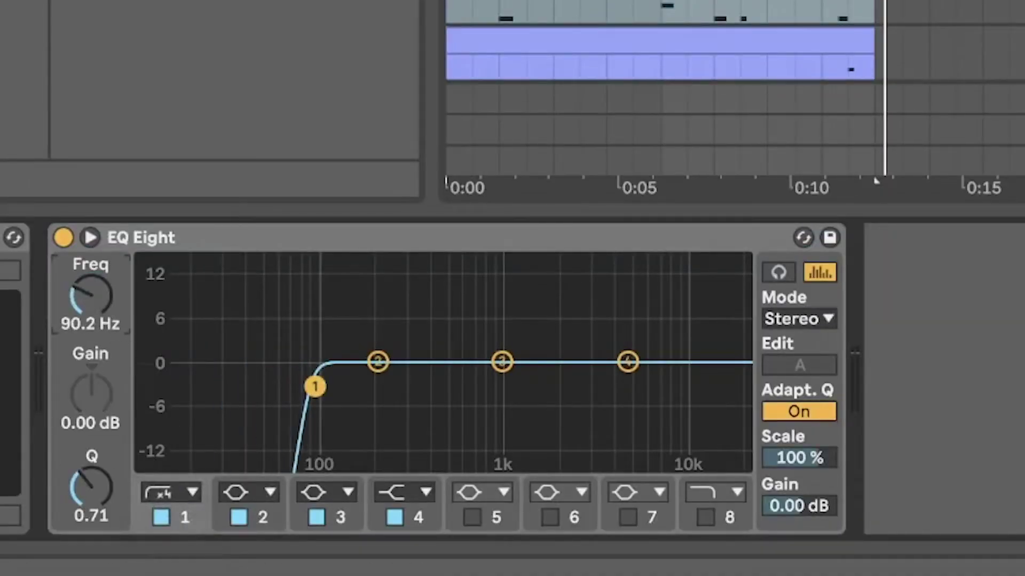
{"action": "key", "text": "space"}
{"action": "left_click_drag", "start_coordinate": [315, 387], "coordinate": [348, 386]}
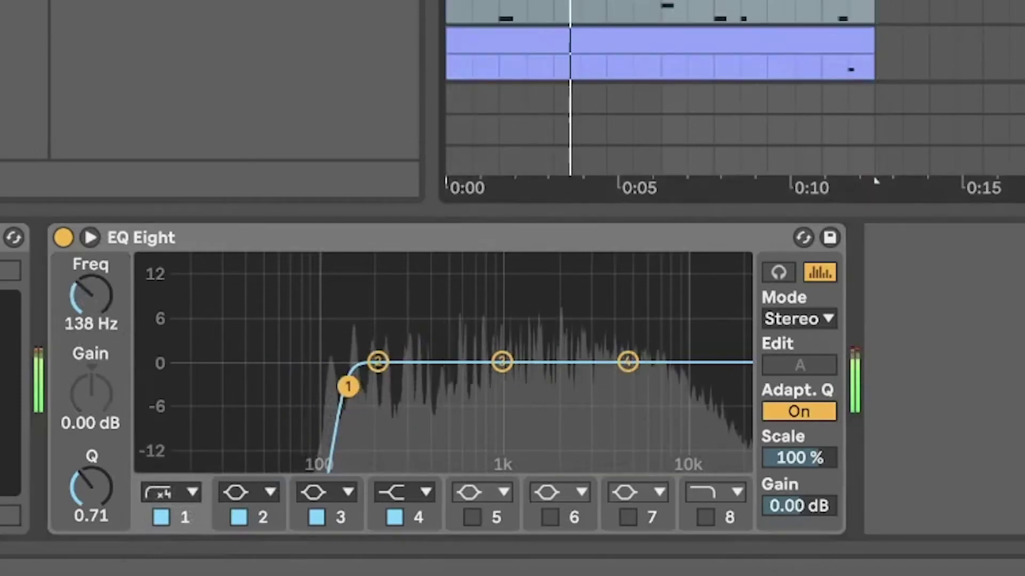
{"action": "scroll", "coordinate": [659, 40], "scroll_direction": "down", "scroll_amount": 2}
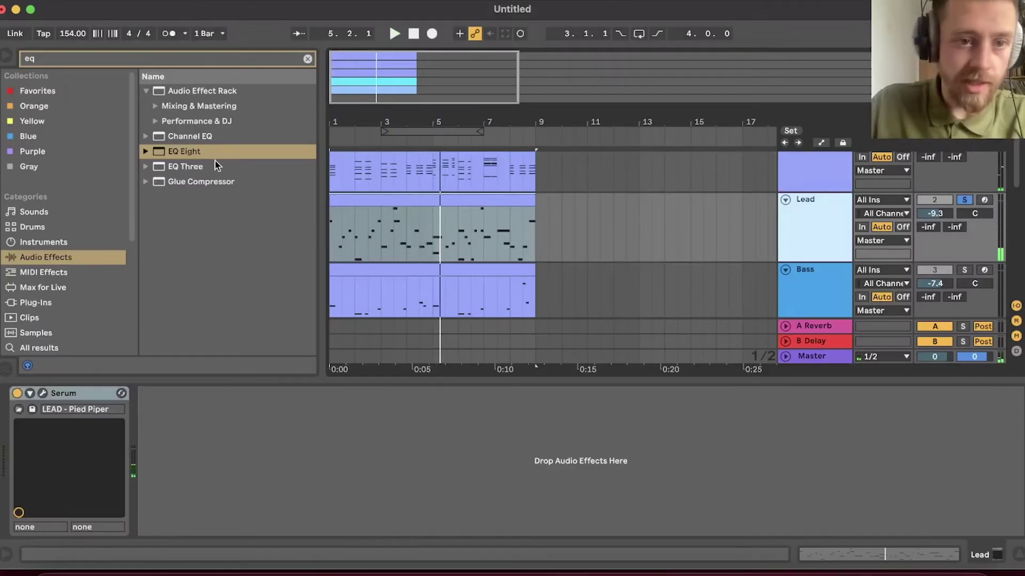
- Add an EQ Eight to the Lead track with a x4 low cut at 346 Hz and a 2.85 dB band 3 boost at 1.38 kHz
{"action": "left_click", "coordinate": [213, 154]}
{"action": "left_click_drag", "start_coordinate": [213, 153], "coordinate": [273, 470]}
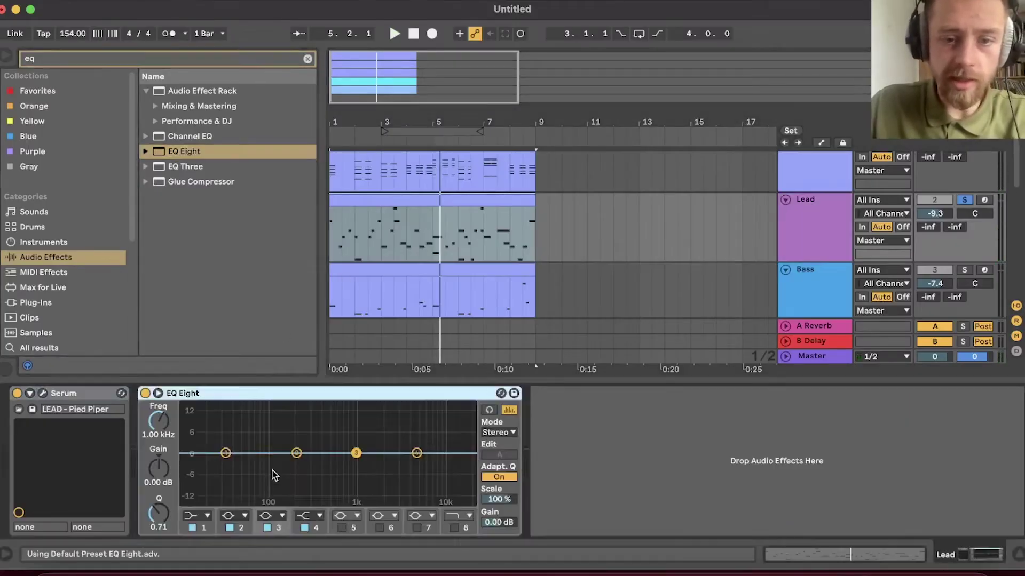
{"action": "left_click", "coordinate": [205, 514]}
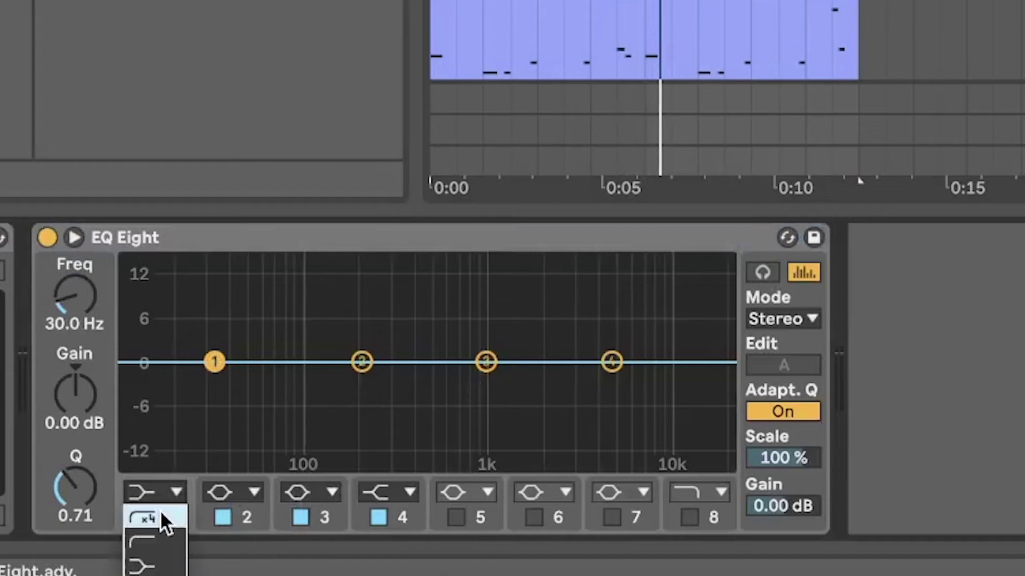
{"action": "left_click", "coordinate": [143, 516]}
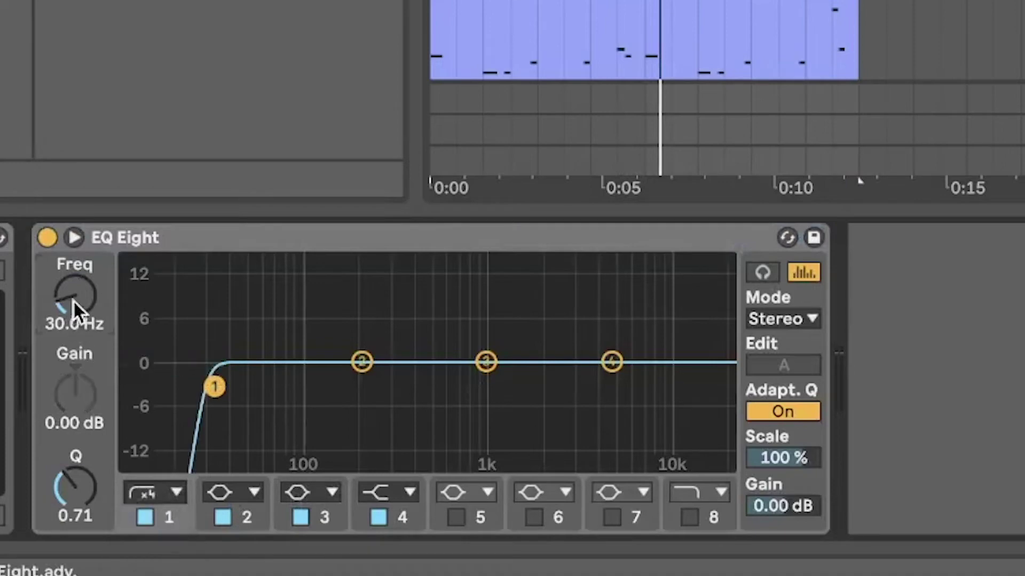
{"action": "key", "text": "space"}
{"action": "left_click_drag", "start_coordinate": [73, 299], "coordinate": [73, 262]}
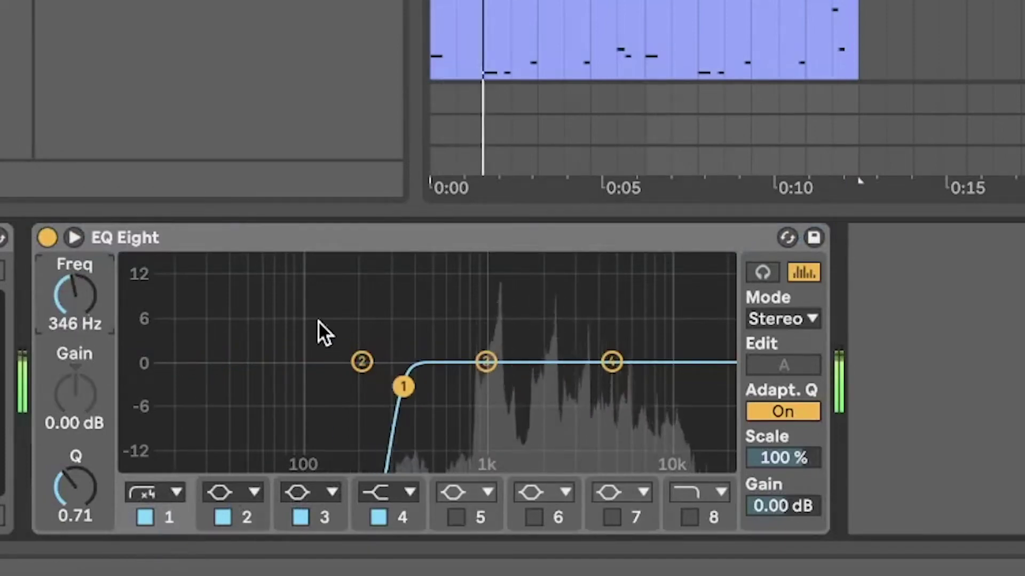
{"action": "left_click_drag", "start_coordinate": [487, 362], "coordinate": [511, 343]}
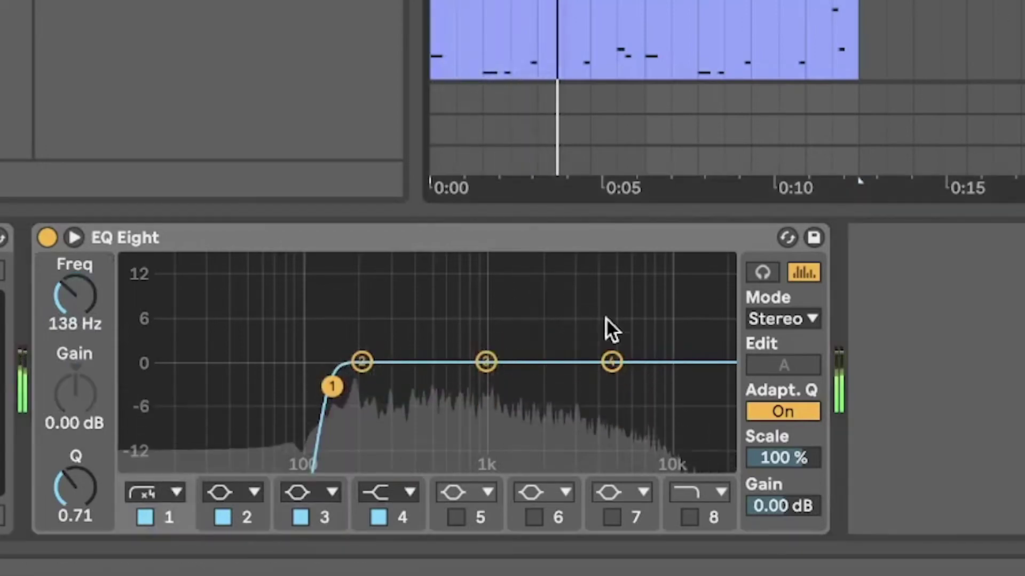
- Dip band 3 of the Chord EQ by 3.35 dB at 1.14 kHz and lower the Lead track volume to -10.4 dB during playback
{"action": "left_click_drag", "start_coordinate": [488, 361], "coordinate": [496, 385]}
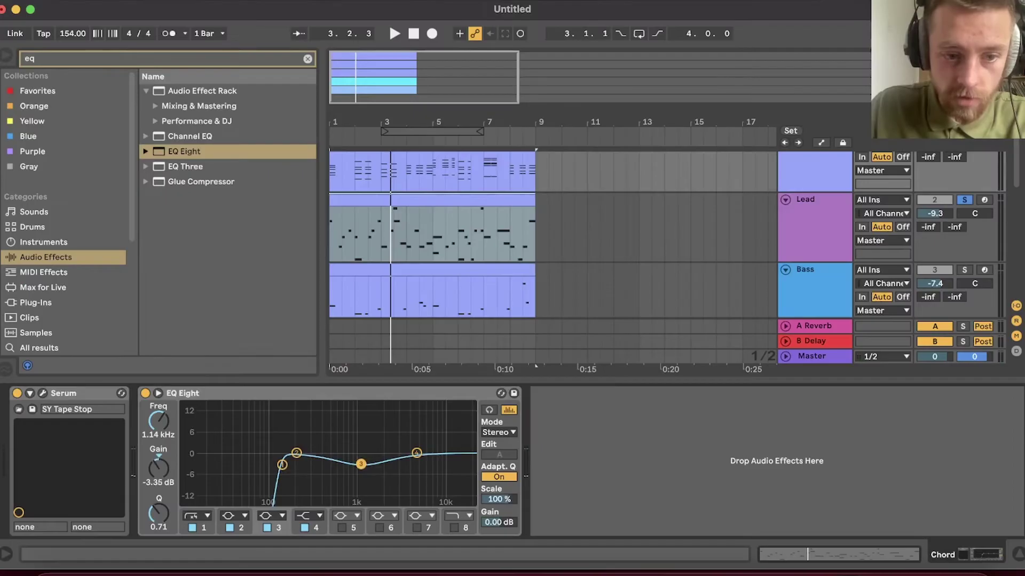
{"action": "key", "text": "space"}
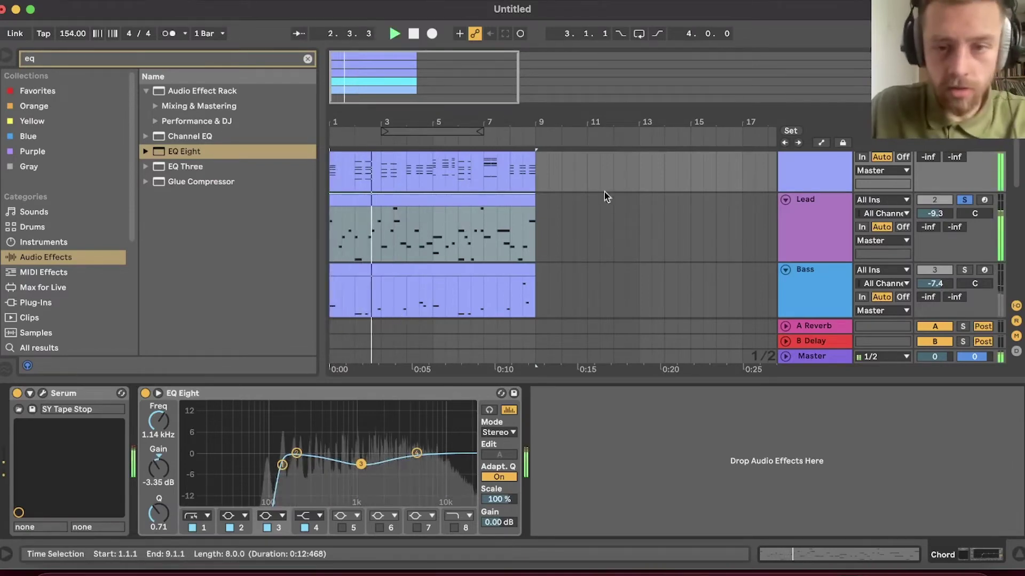
{"action": "left_click_drag", "start_coordinate": [934, 213], "coordinate": [934, 219]}
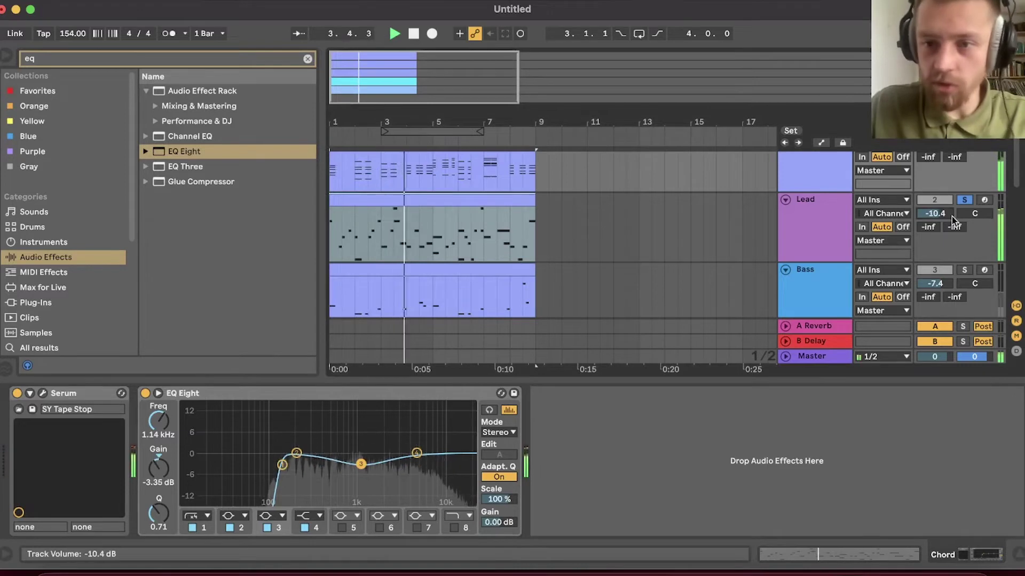
- Boost the band 4 high shelf of the Chord EQ and enable band 8 as a high cut at 15.2 kHz
{"action": "left_click_drag", "start_coordinate": [416, 453], "coordinate": [415, 446]}
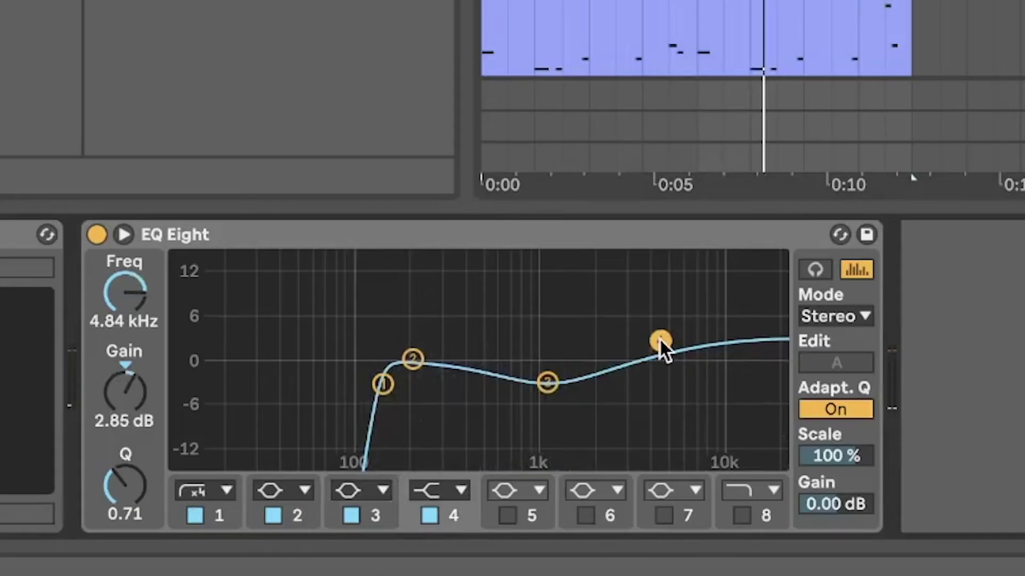
{"action": "left_click_drag", "start_coordinate": [661, 346], "coordinate": [657, 332]}
{"action": "left_click", "coordinate": [746, 511]}
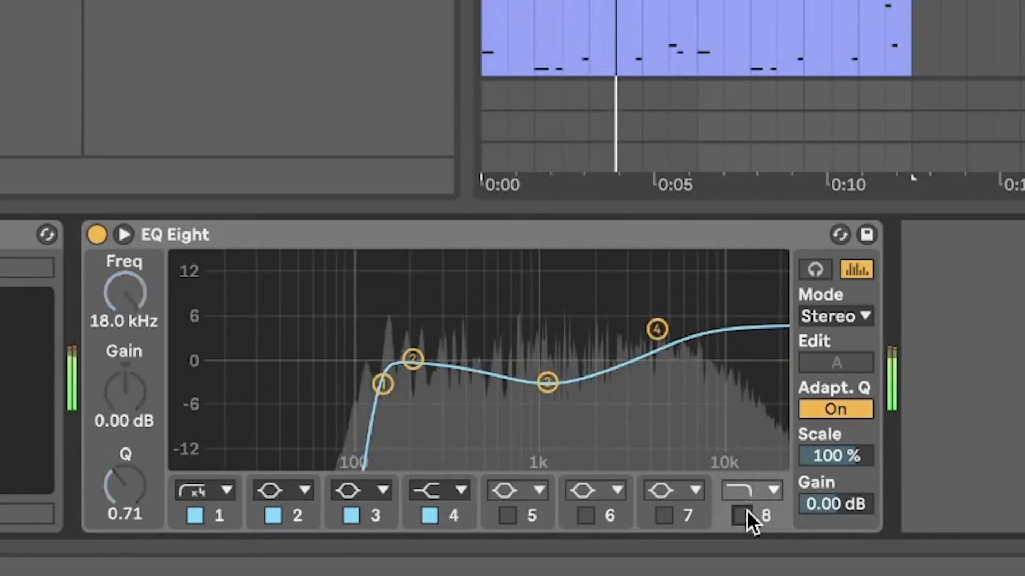
{"action": "left_click", "coordinate": [747, 510]}
{"action": "mouse_move", "coordinate": [126, 284]}
{"action": "left_mouse_down"}
{"action": "mouse_move", "coordinate": [126, 314]}
{"action": "mouse_move", "coordinate": [126, 281]}
{"action": "mouse_move", "coordinate": [126, 305]}
{"action": "mouse_move", "coordinate": [126, 296]}
{"action": "left_mouse_up"}
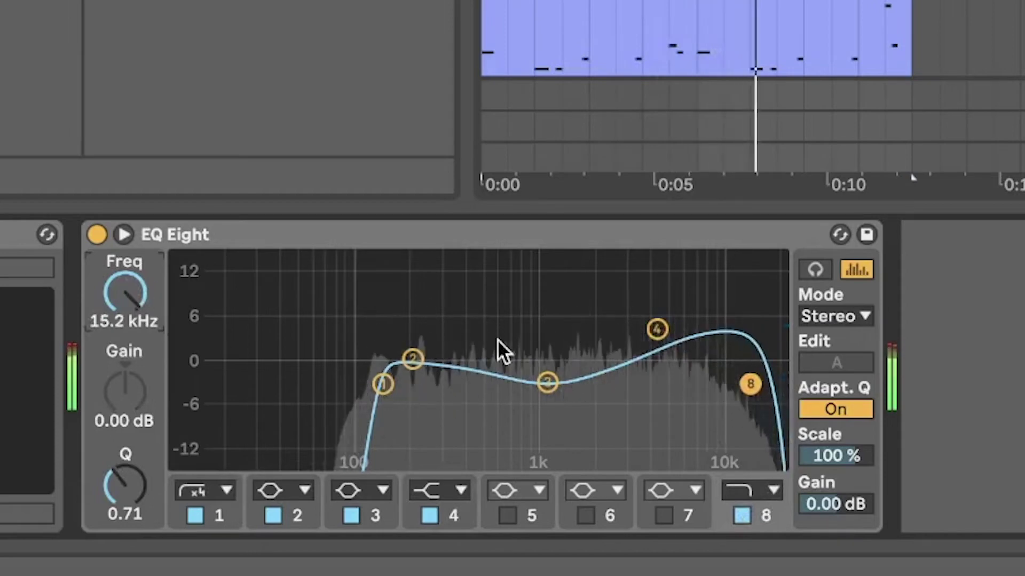
- Fine-tune the Chord EQ's band 4 shelf to a boost of about 6 dB and lower the band 8 high cut to 12.7 kHz
{"action": "mouse_move", "coordinate": [656, 330]}
{"action": "left_mouse_down"}
{"action": "mouse_move", "coordinate": [649, 322]}
{"action": "mouse_move", "coordinate": [650, 338]}
{"action": "left_mouse_up"}
{"action": "left_click_drag", "start_coordinate": [126, 292], "coordinate": [126, 315]}
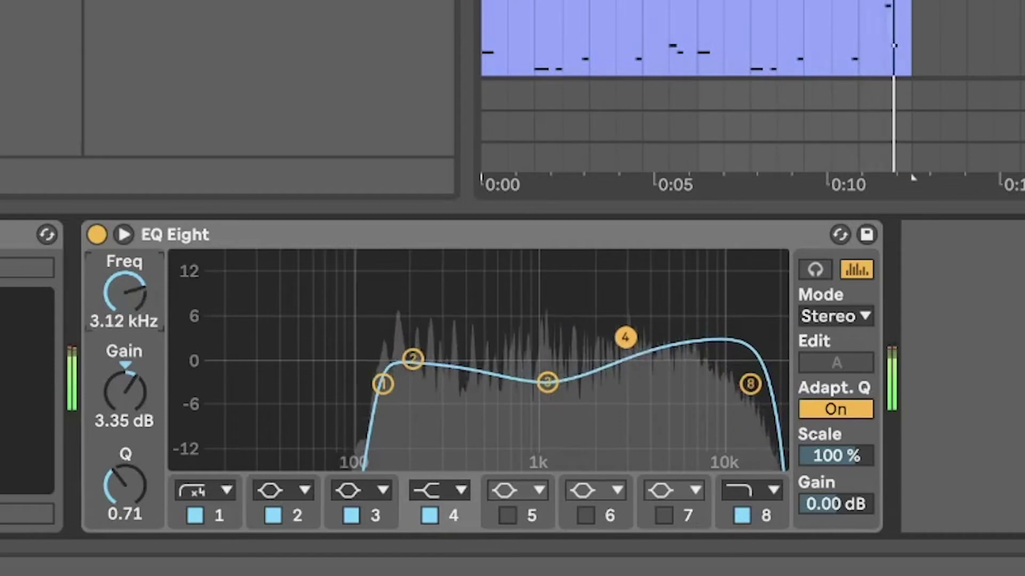
{"action": "left_click_drag", "start_coordinate": [626, 337], "coordinate": [641, 338]}
{"action": "left_click_drag", "start_coordinate": [131, 320], "coordinate": [130, 297]}
{"action": "left_click_drag", "start_coordinate": [125, 392], "coordinate": [124, 376]}
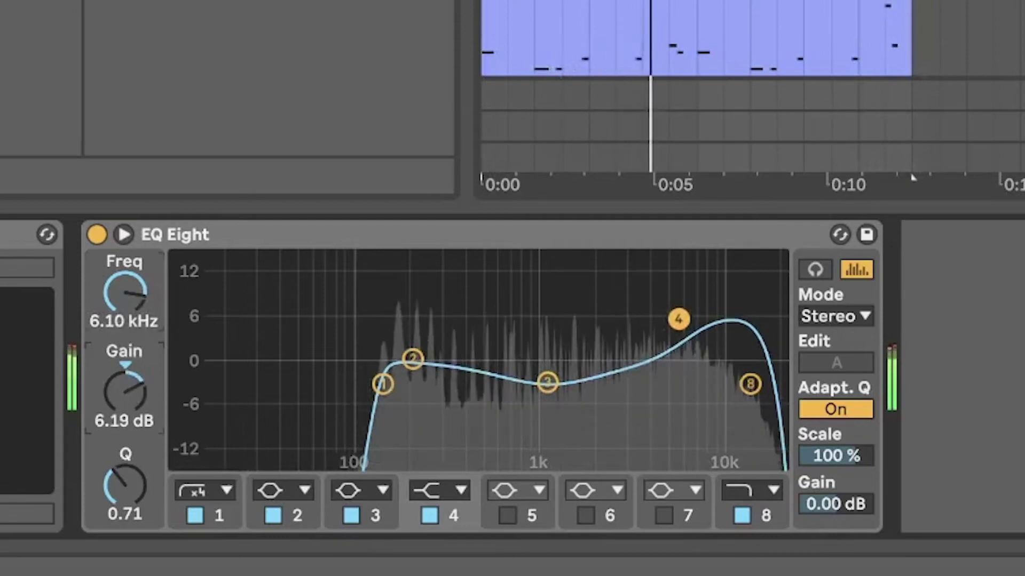
{"action": "left_click_drag", "start_coordinate": [678, 319], "coordinate": [649, 318]}
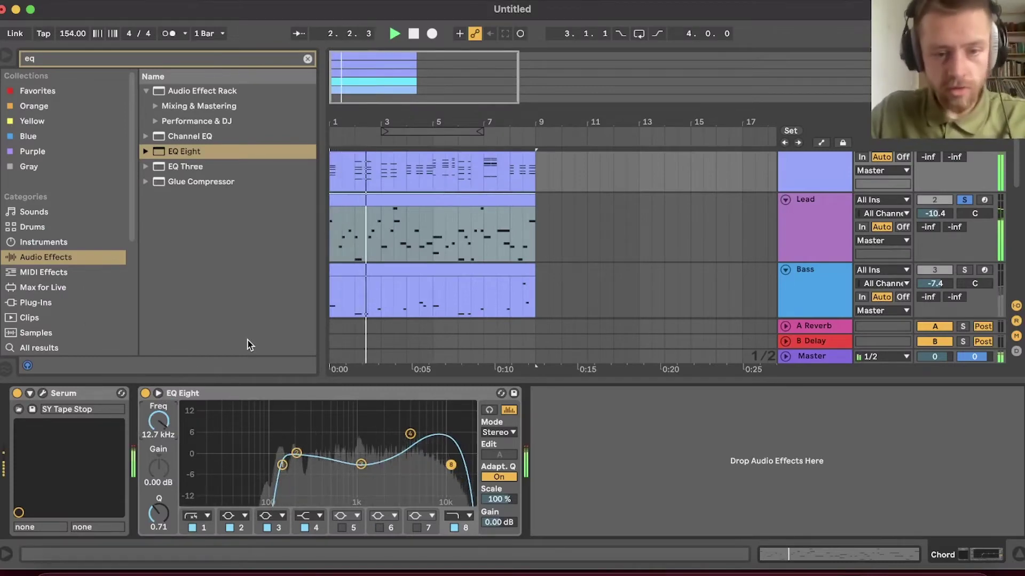
- Narrow band 3 of the Chord EQ to a Q of 1.34 and boost band 2 by 1.61 dB at 267 Hz
{"action": "left_click", "coordinate": [360, 463]}
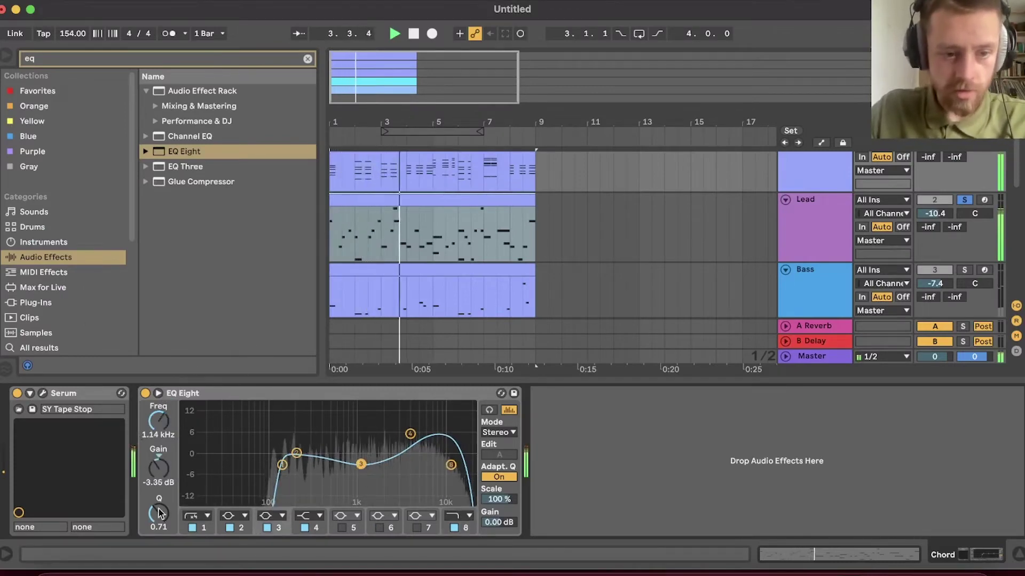
{"action": "left_click_drag", "start_coordinate": [163, 518], "coordinate": [163, 503]}
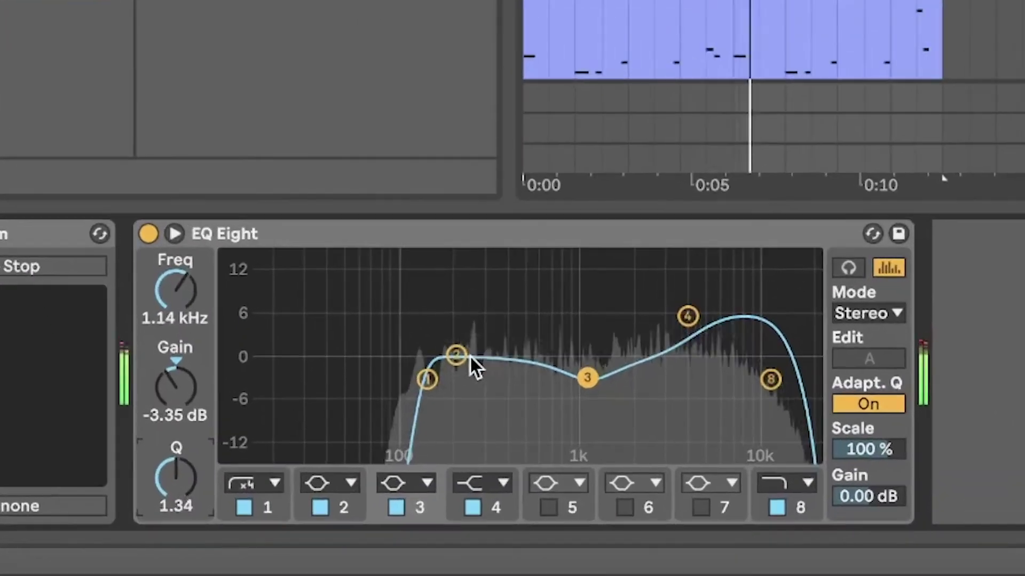
{"action": "left_click_drag", "start_coordinate": [296, 453], "coordinate": [304, 441]}
{"action": "mouse_move", "coordinate": [473, 330]}
{"action": "left_mouse_down"}
{"action": "mouse_move", "coordinate": [515, 357]}
{"action": "mouse_move", "coordinate": [529, 335]}
{"action": "mouse_move", "coordinate": [478, 334]}
{"action": "mouse_move", "coordinate": [477, 346]}
{"action": "left_mouse_up"}
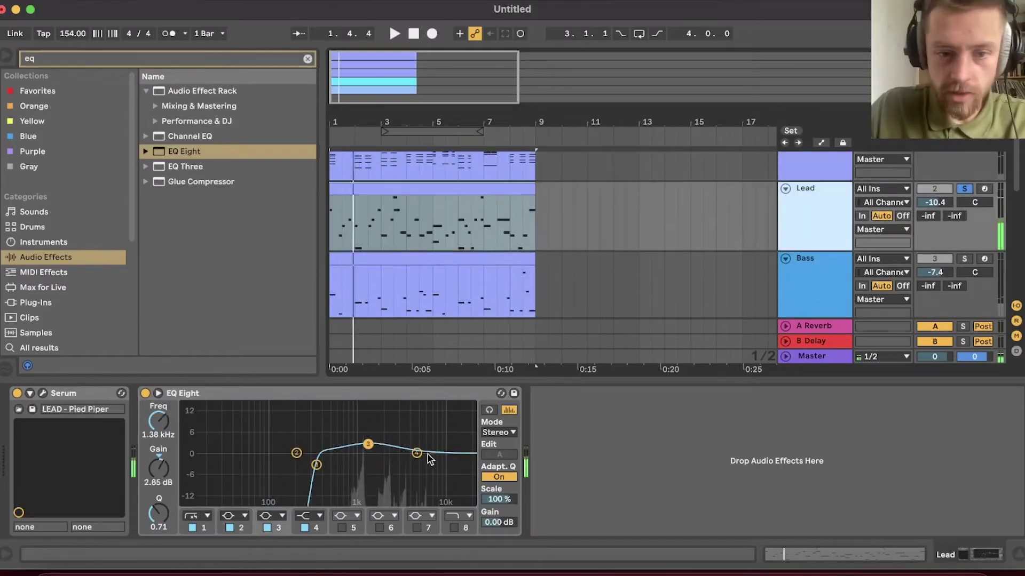
- Enable a band 8 high cut at 11.2 kHz on the Lead EQ and set its band 4 shelf to a slight boost
{"action": "left_click", "coordinate": [417, 454]}
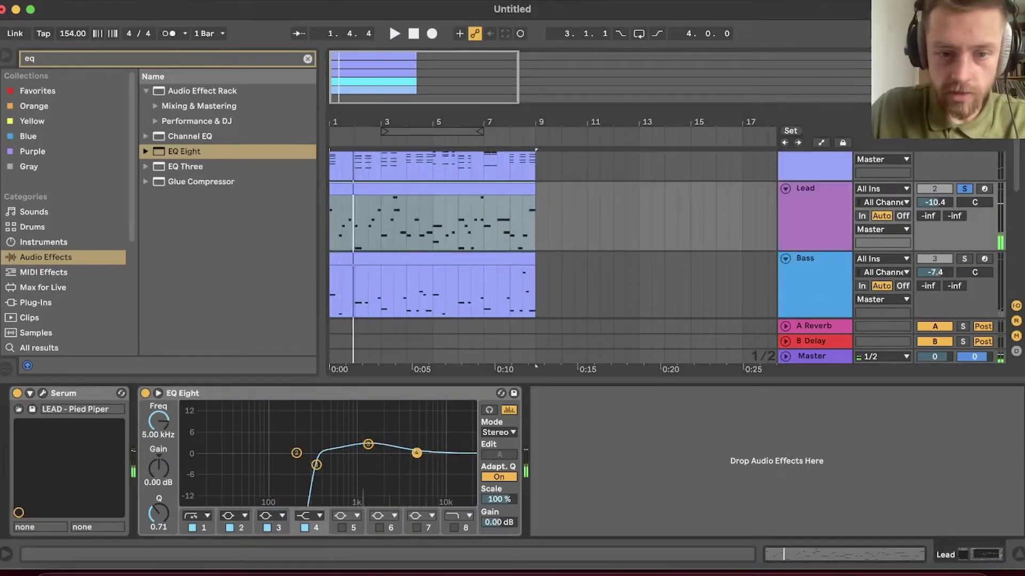
{"action": "left_click", "coordinate": [453, 528]}
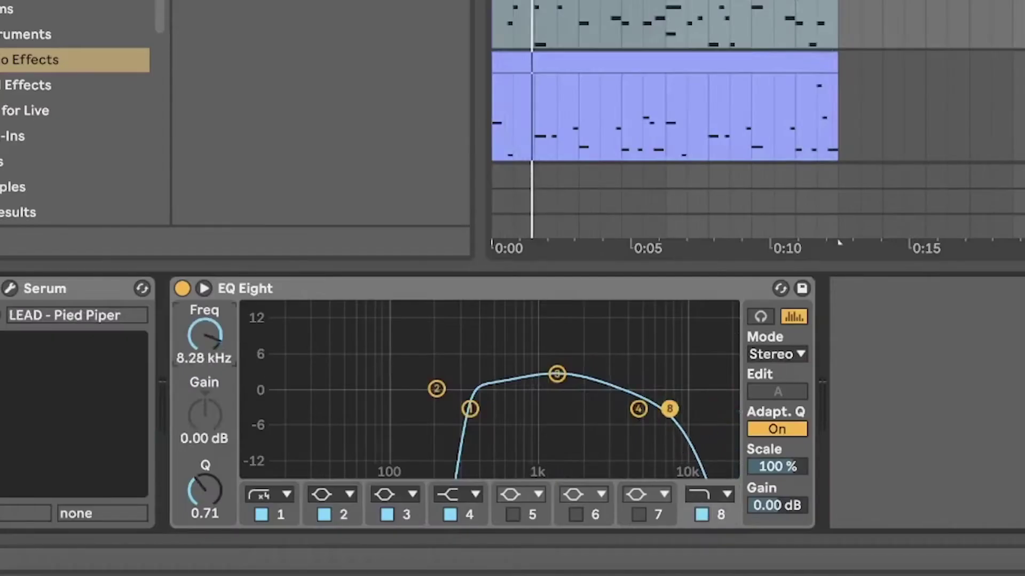
{"action": "key", "text": "space"}
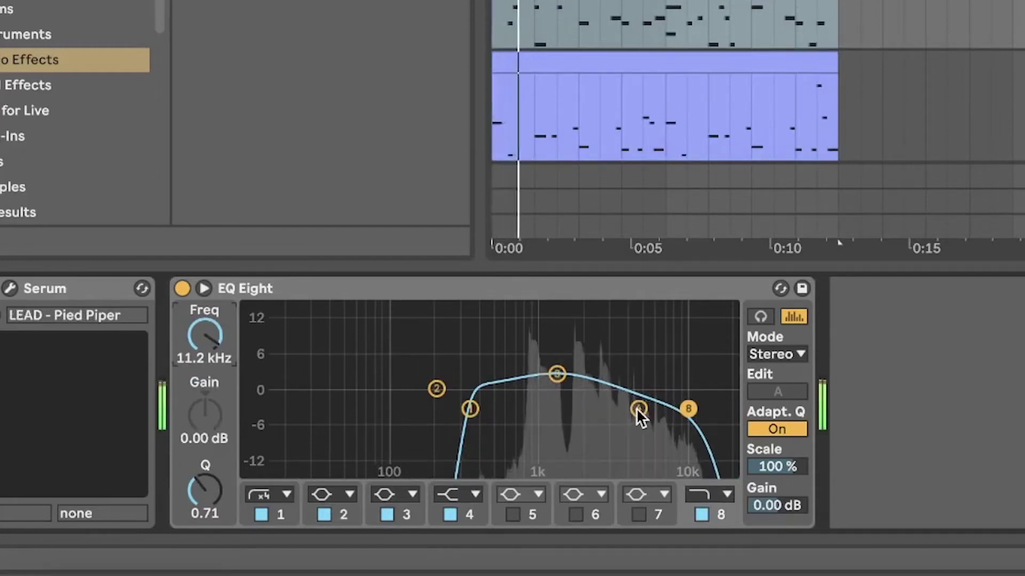
{"action": "left_click_drag", "start_coordinate": [638, 409], "coordinate": [625, 369]}
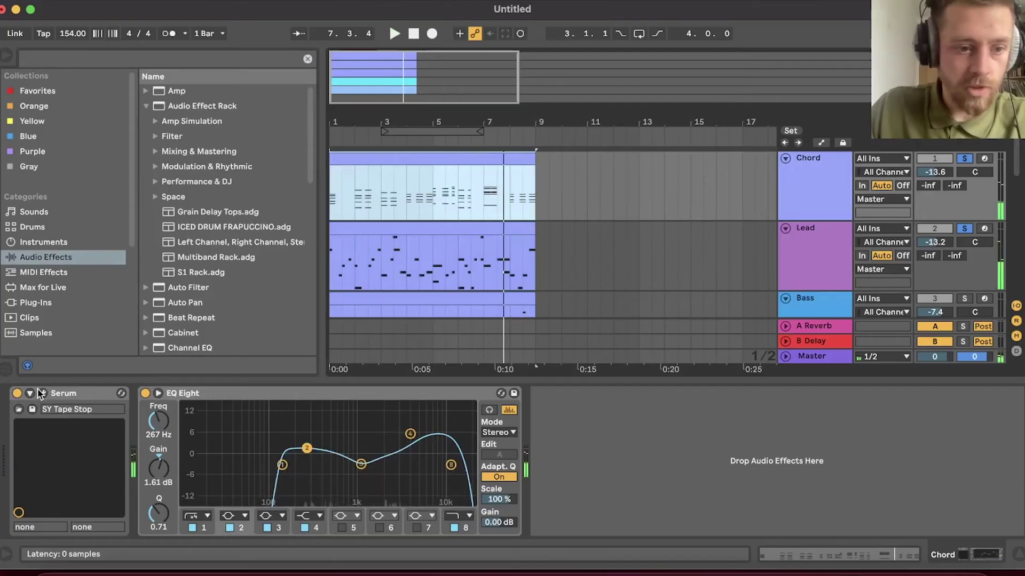
- Open the Chord track's Serum synth, review its effects and sound settings, and close it
{"action": "left_click", "coordinate": [43, 393]}
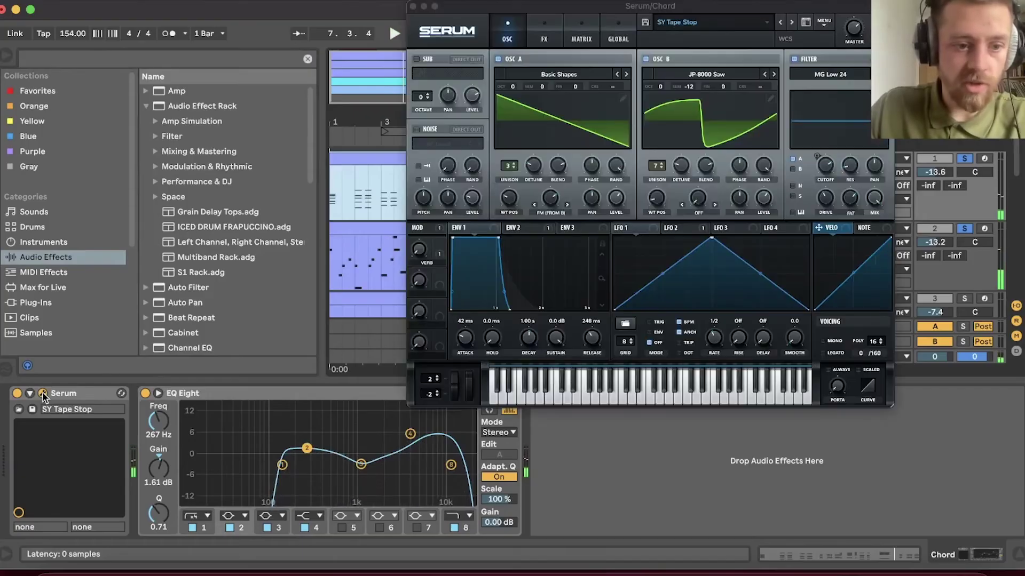
{"action": "left_click", "coordinate": [555, 26]}
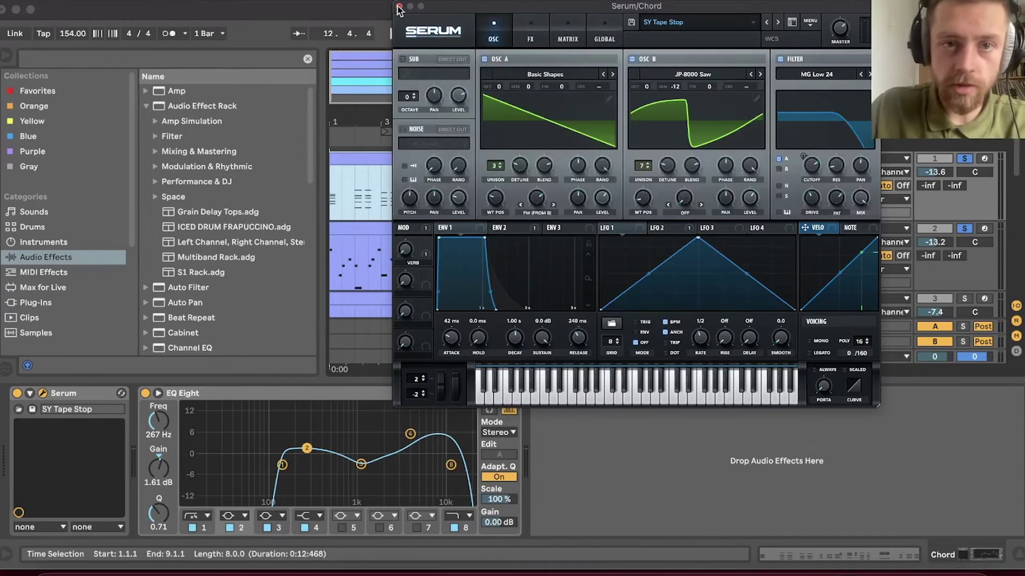
{"action": "left_click", "coordinate": [398, 6]}
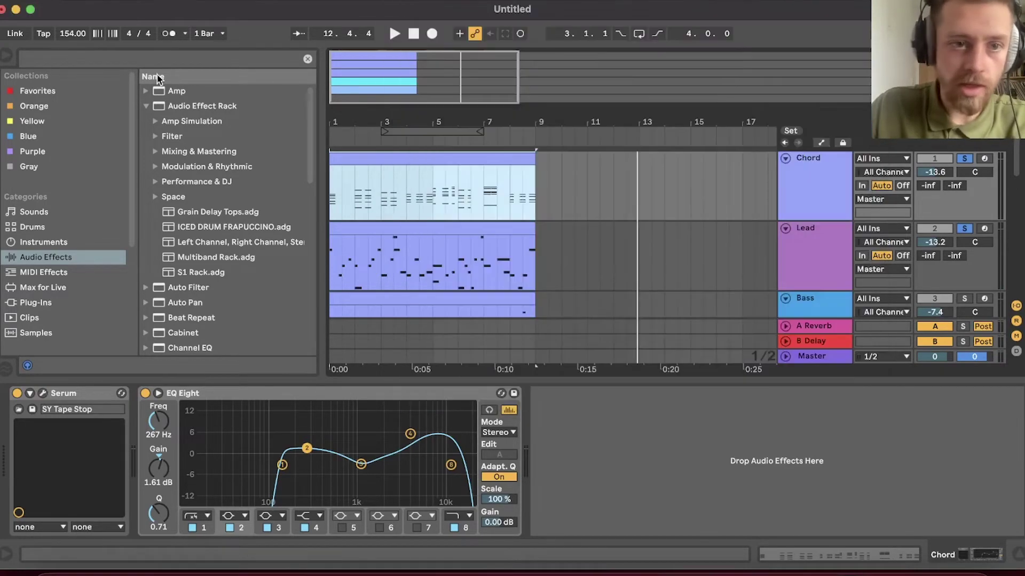
- Add a Reverb to the Chord track with decay time 2.01 s, size 101.66 and dry/wet 41% while listening to it
{"action": "left_click", "coordinate": [155, 58]}
{"action": "type", "text": "rever"}
{"action": "double_click", "coordinate": [184, 153]}
{"action": "key", "text": "space"}
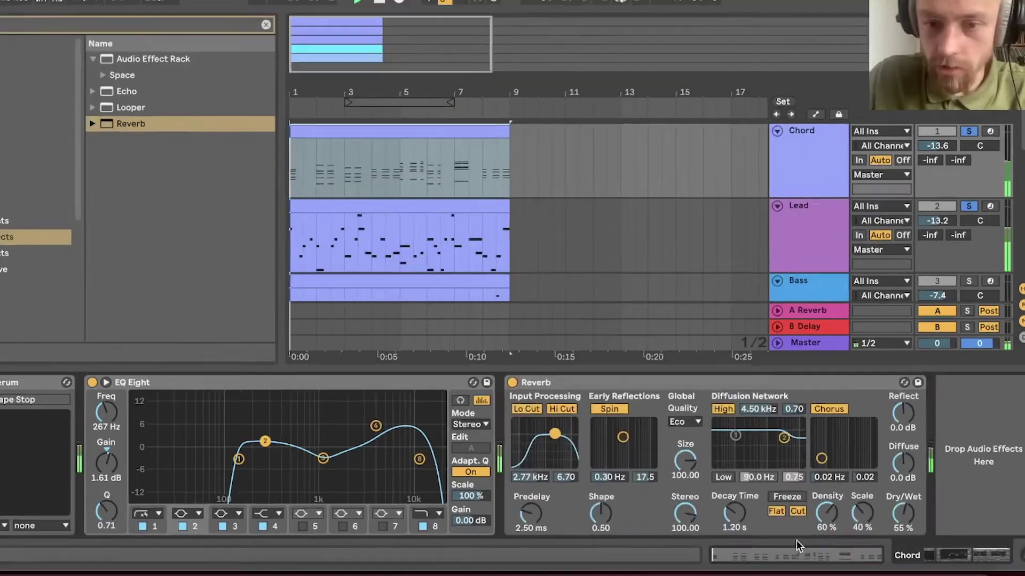
{"action": "left_click_drag", "start_coordinate": [734, 513], "coordinate": [733, 510]}
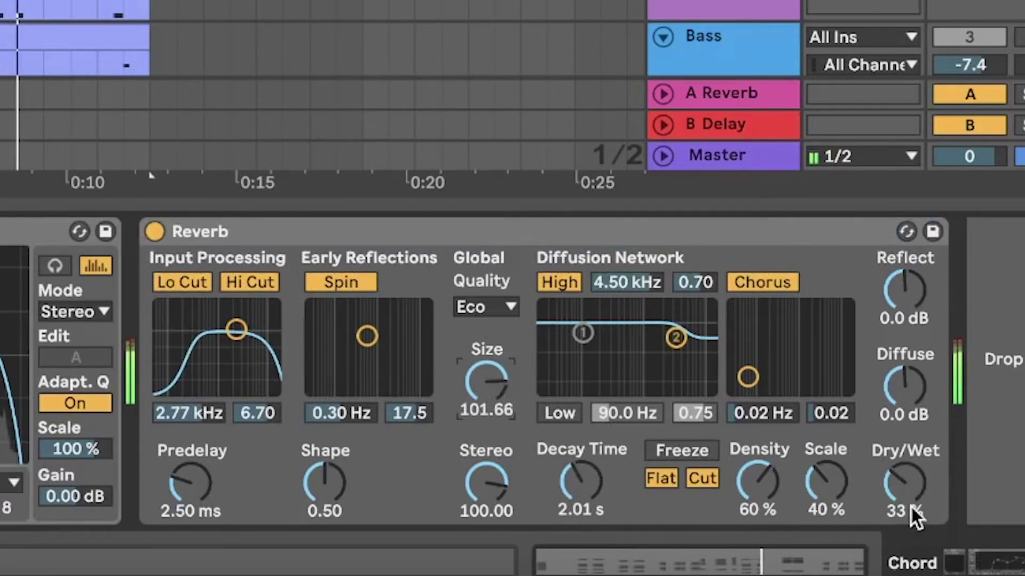
{"action": "left_click_drag", "start_coordinate": [942, 509], "coordinate": [941, 480]}
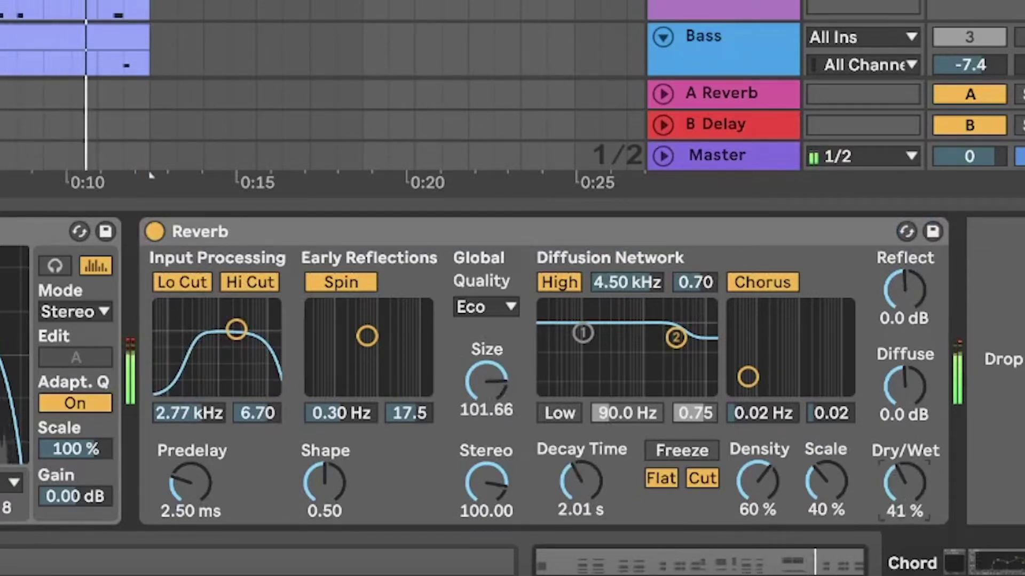
{"action": "key", "text": "space"}
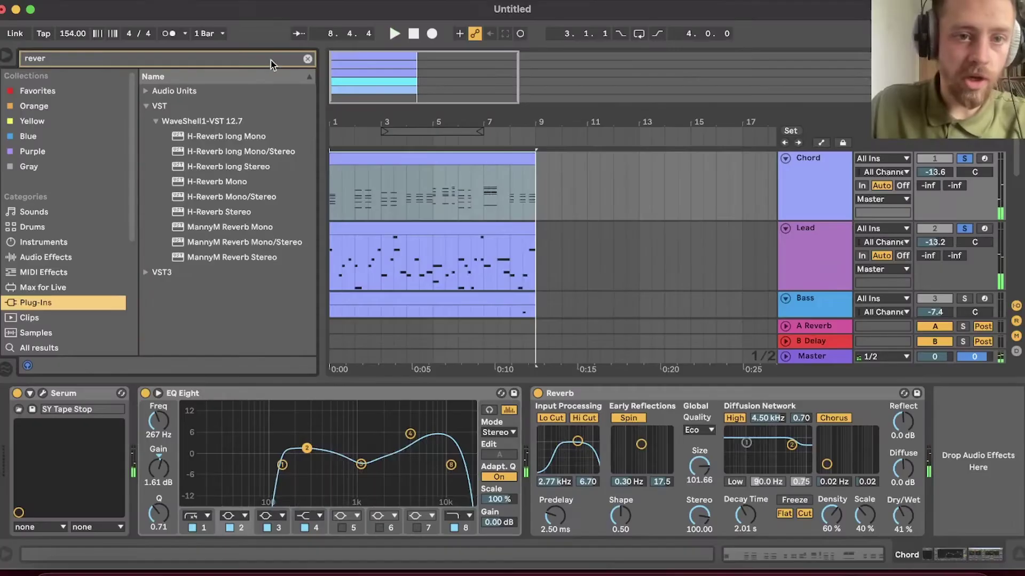
- Insert the S1 Imager Stereo plug-in after the Reverb on the Chord track
{"action": "left_click", "coordinate": [307, 58]}
{"action": "type", "text": "s1"}
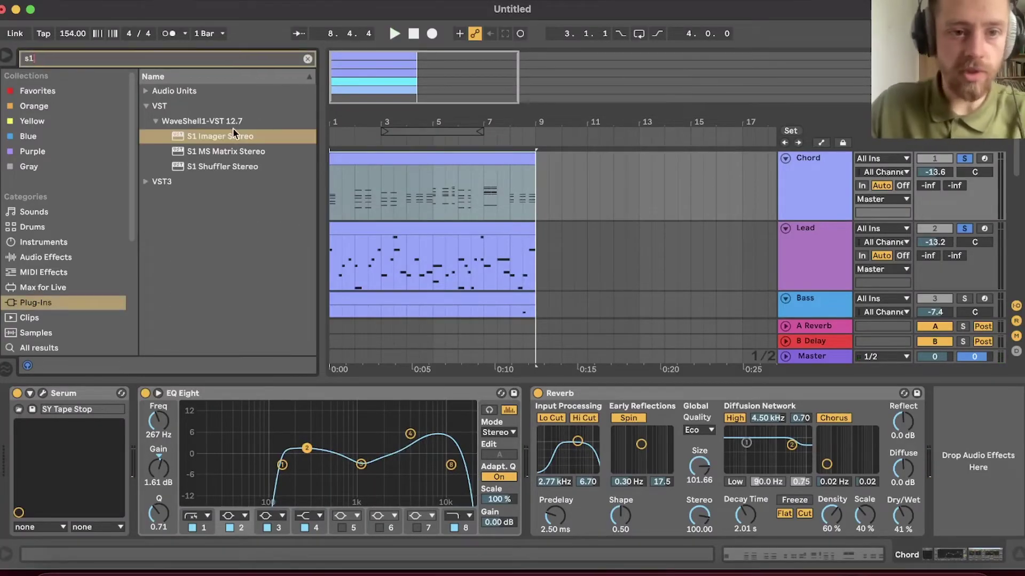
{"action": "left_click_drag", "start_coordinate": [235, 137], "coordinate": [959, 443]}
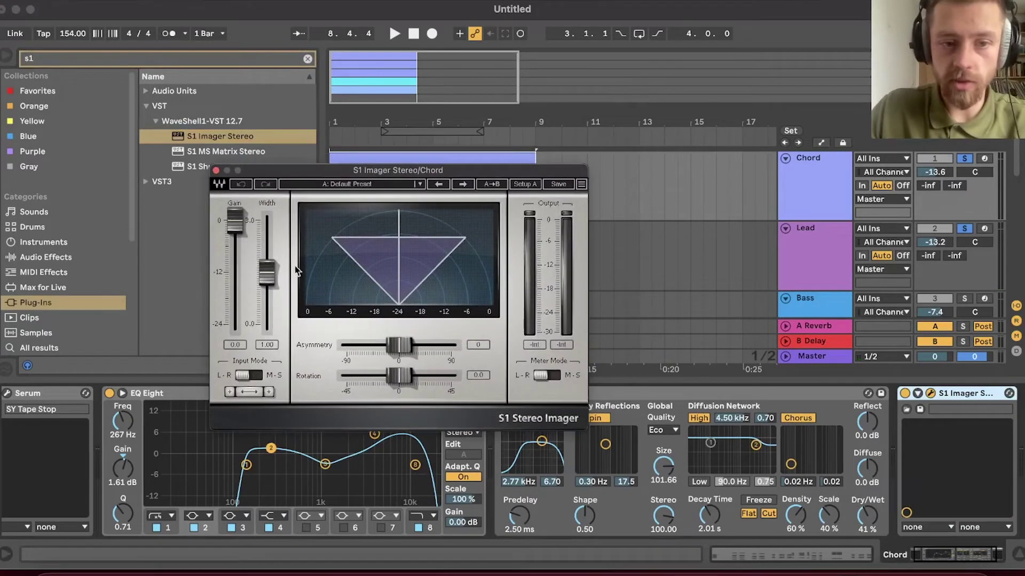
- Audition the Chord imager with its width at 0.70, raise the width slightly from there and close the plug-in
{"action": "left_click_drag", "start_coordinate": [266, 282], "coordinate": [267, 284]}
{"action": "key", "text": "space"}
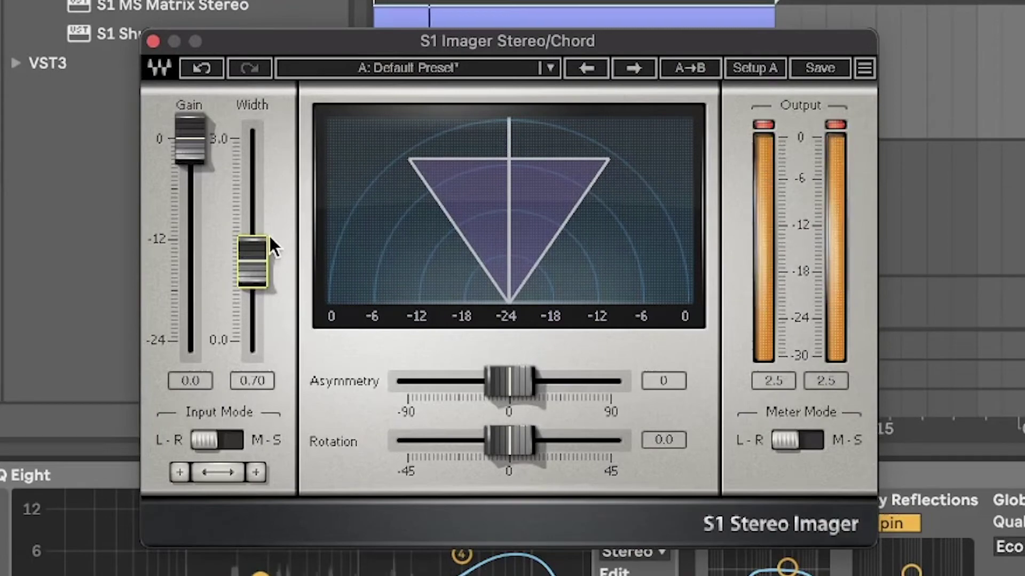
{"action": "left_click_drag", "start_coordinate": [254, 40], "coordinate": [248, 56]}
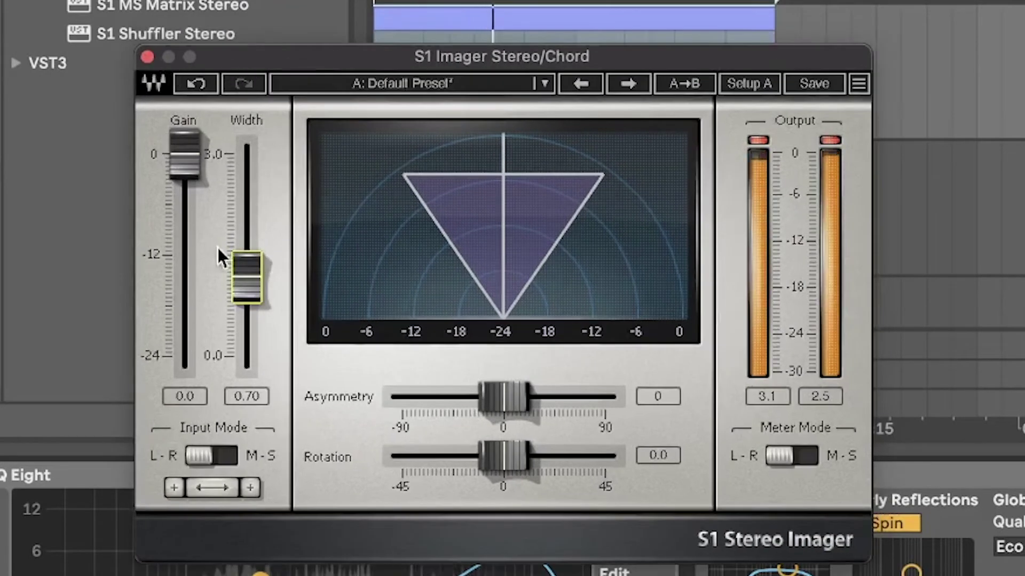
{"action": "left_click_drag", "start_coordinate": [244, 271], "coordinate": [244, 262]}
{"action": "left_click", "coordinate": [144, 55]}
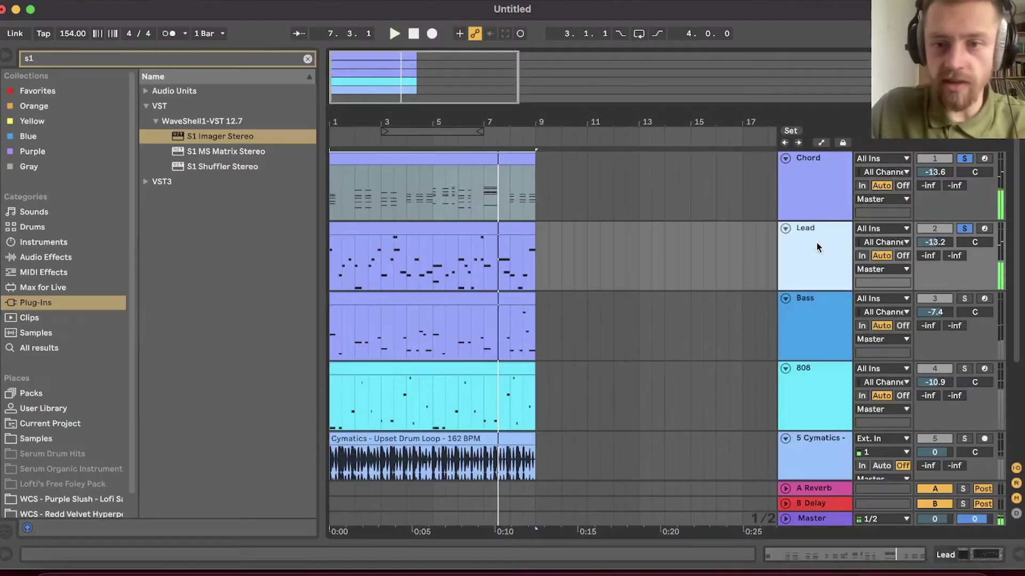
- Select the whole Chord clip in the arrangement
{"action": "left_click", "coordinate": [381, 236]}
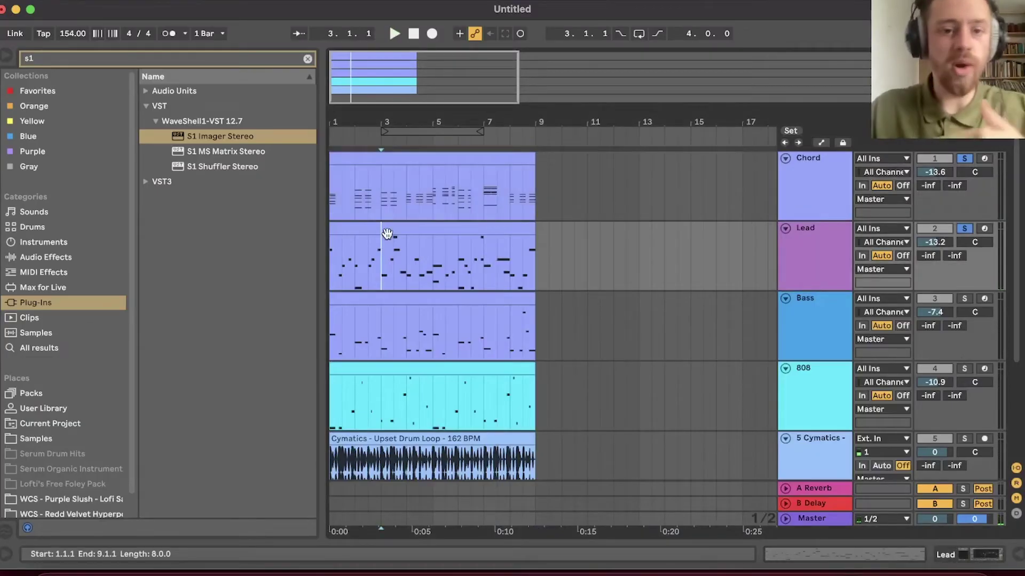
{"action": "left_click", "coordinate": [448, 158]}
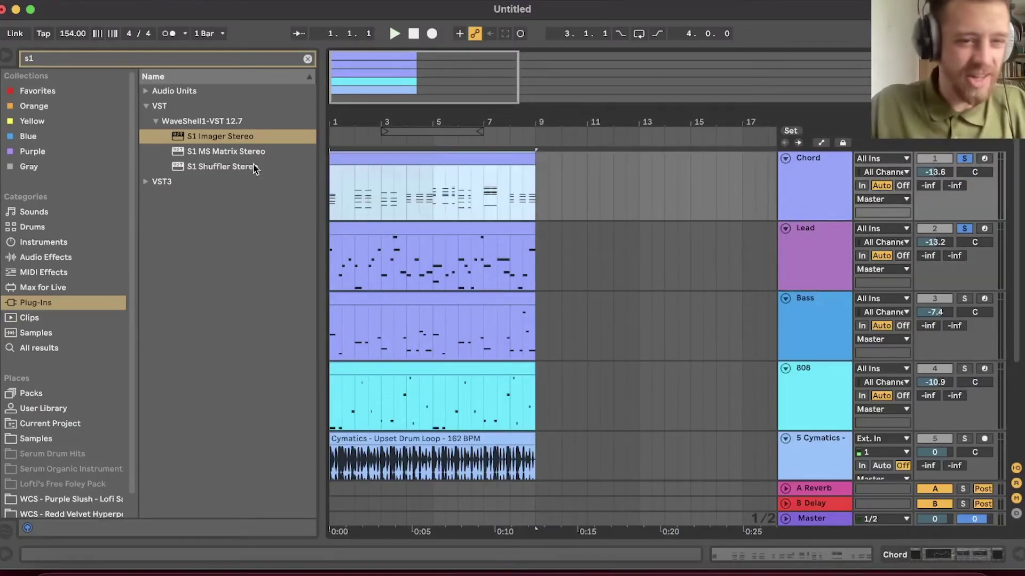
- Insert the S1 Rack preset after EQ Eight on the Lead track and close the imager window that opens
{"action": "left_click_drag", "start_coordinate": [235, 136], "coordinate": [200, 122]}
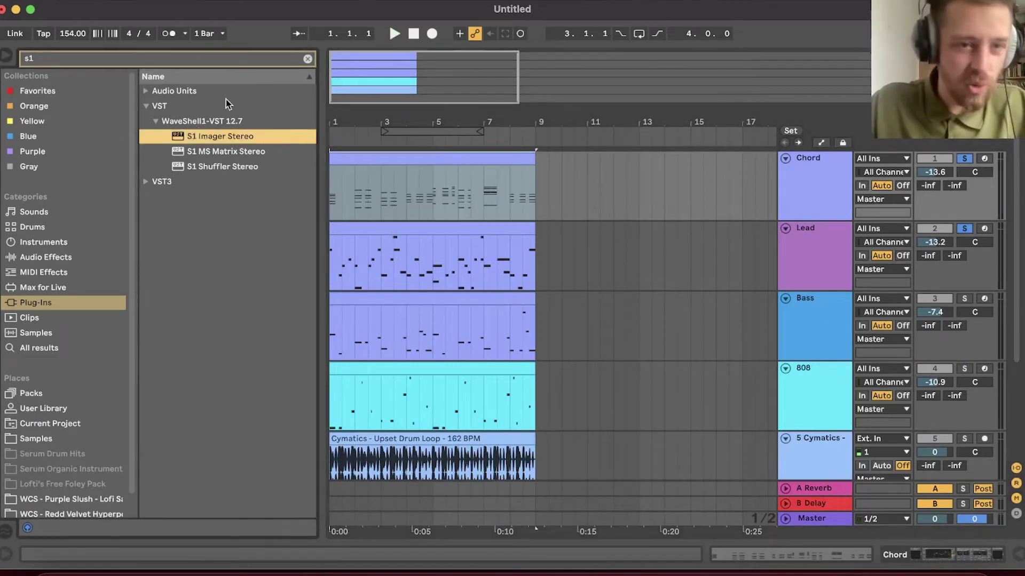
{"action": "left_click", "coordinate": [308, 58]}
{"action": "type", "text": "audio"}
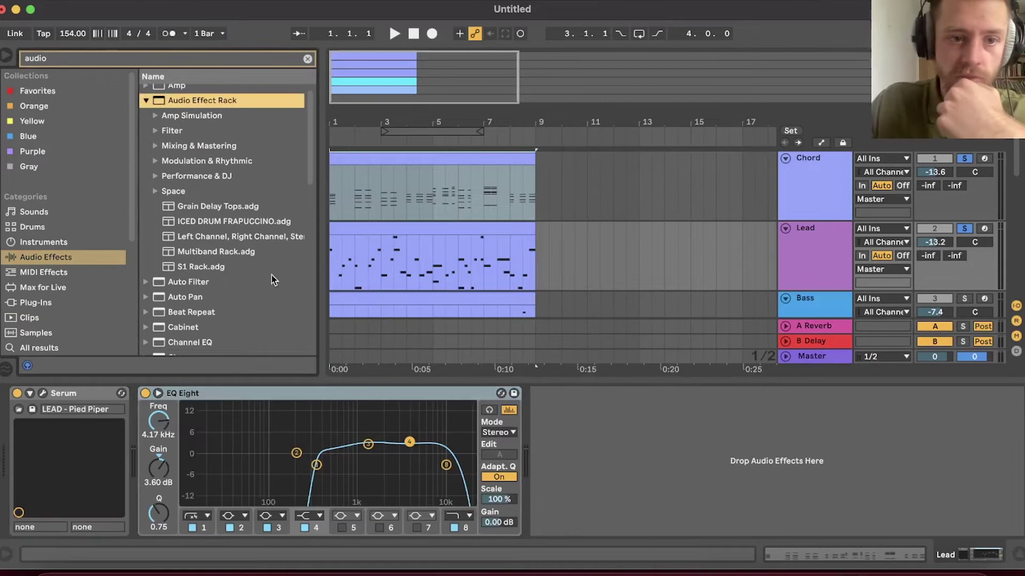
{"action": "left_click", "coordinate": [210, 266]}
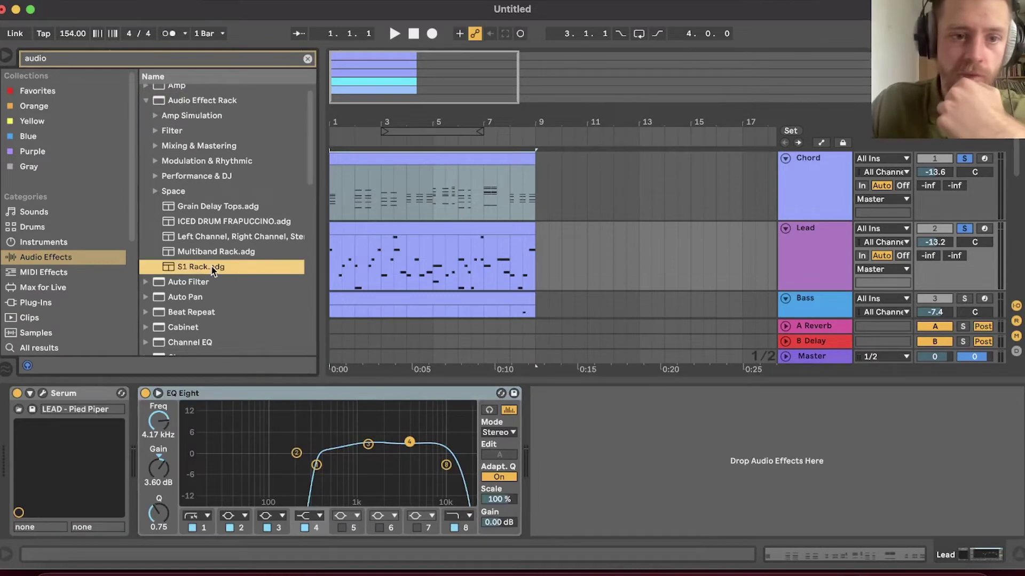
{"action": "left_click_drag", "start_coordinate": [540, 440], "coordinate": [539, 440]}
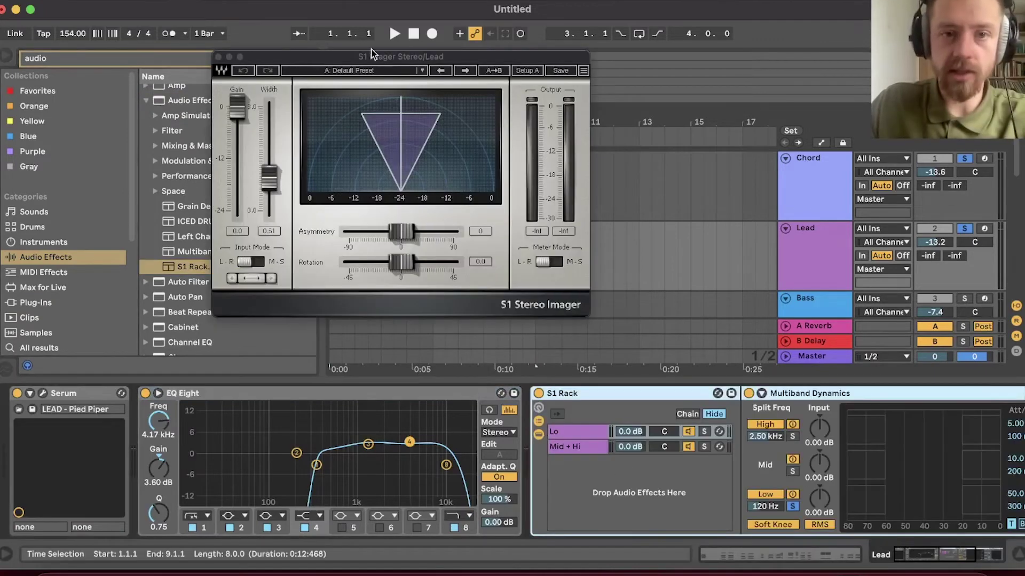
{"action": "left_click", "coordinate": [218, 55]}
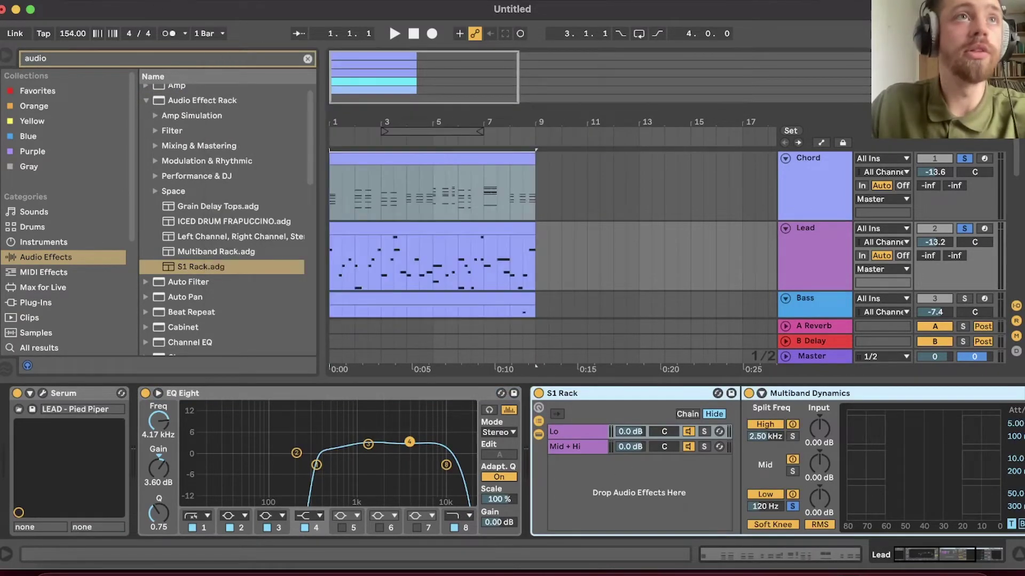
- Within the Mid + Hi chain of the Lead's S1 Rack, set the Hi chain imager's width to 0.82 while listening
{"action": "left_click_drag", "start_coordinate": [936, 555], "coordinate": [985, 555]}
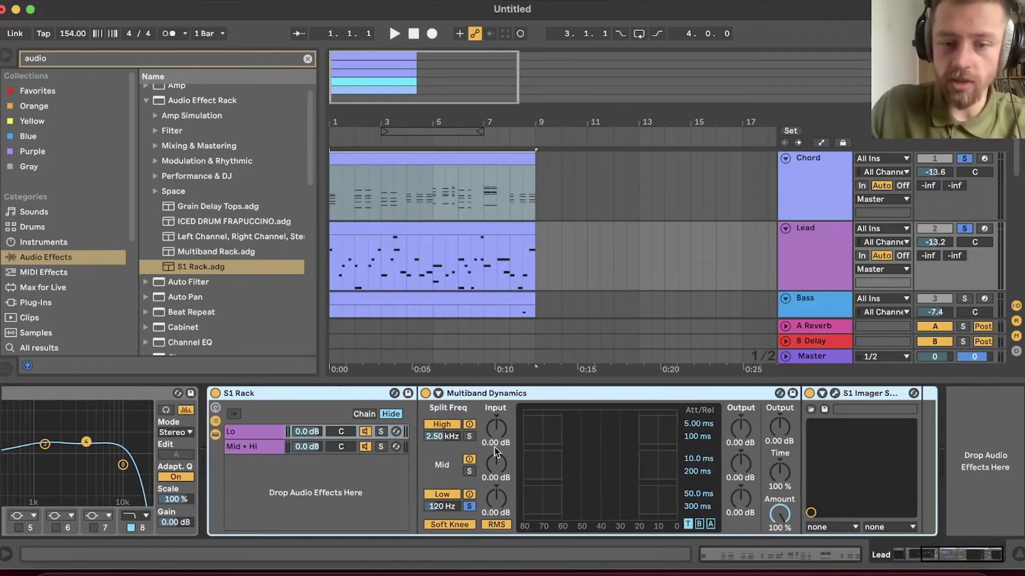
{"action": "left_click", "coordinate": [250, 447]}
{"action": "left_click", "coordinate": [465, 436]}
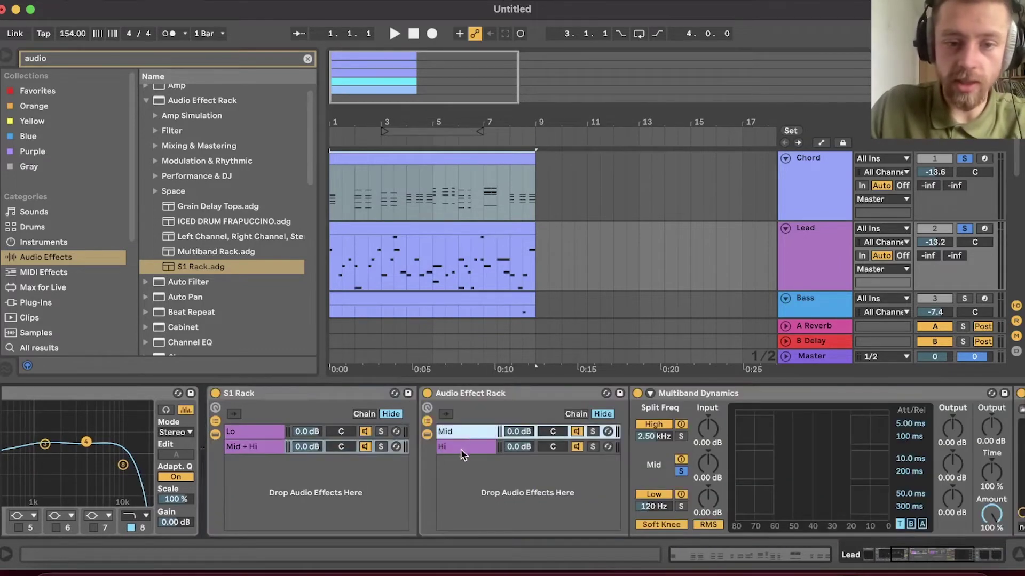
{"action": "left_click", "coordinate": [257, 447]}
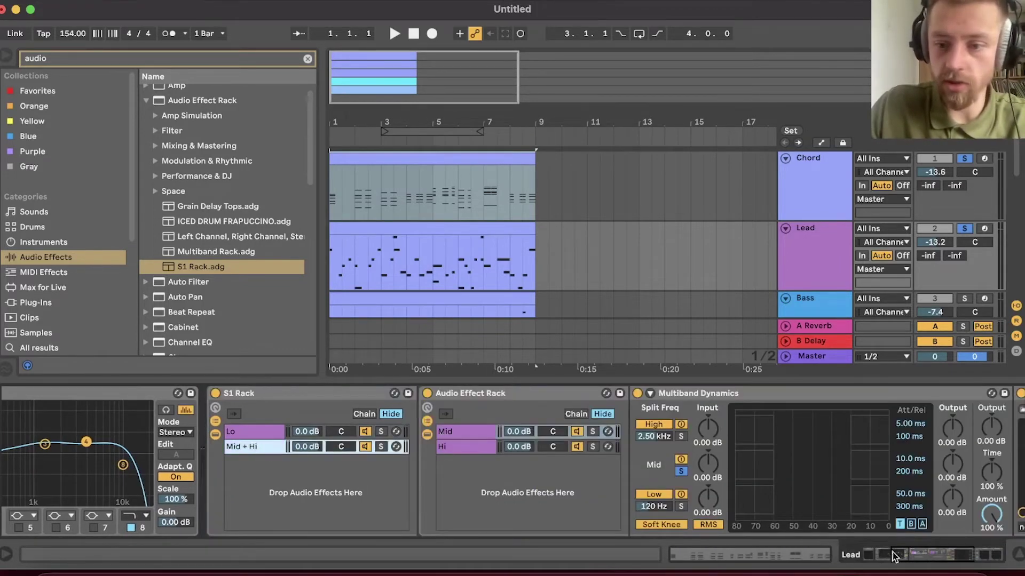
{"action": "left_click_drag", "start_coordinate": [892, 553], "coordinate": [927, 552]}
{"action": "left_click", "coordinate": [745, 394]}
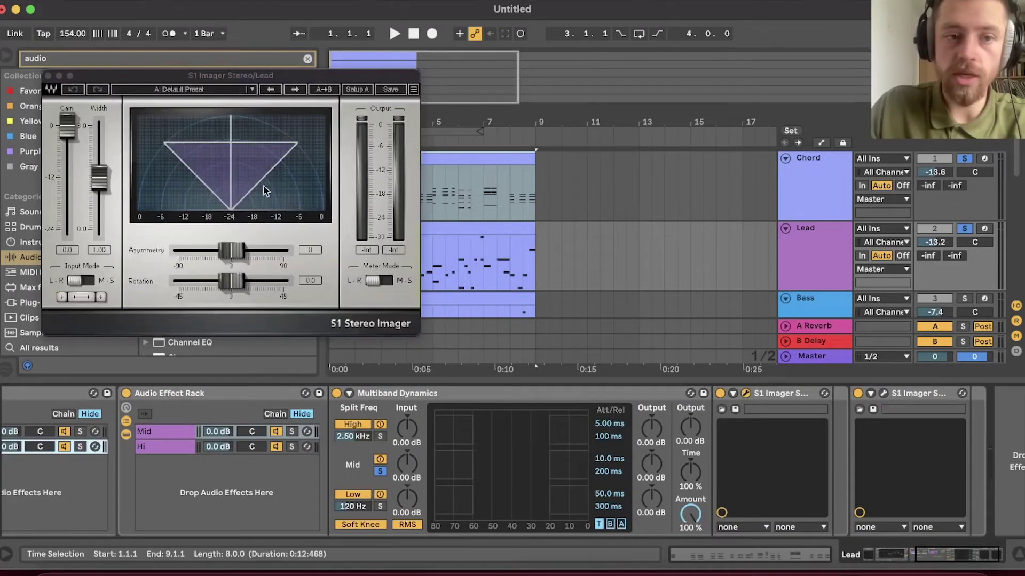
{"action": "left_click_drag", "start_coordinate": [264, 187], "coordinate": [187, 203]}
{"action": "key", "text": "space"}
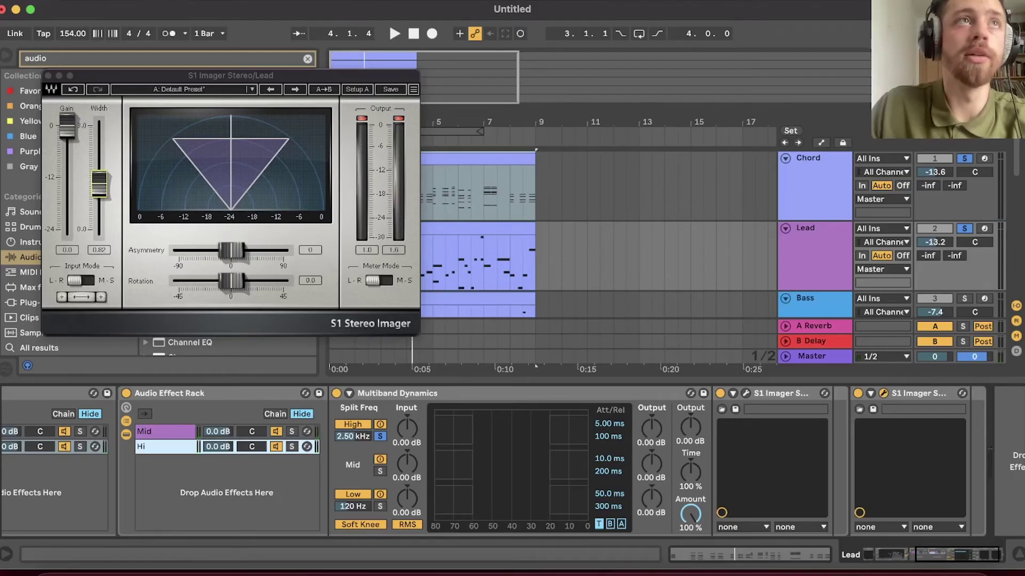
{"action": "key", "text": "space"}
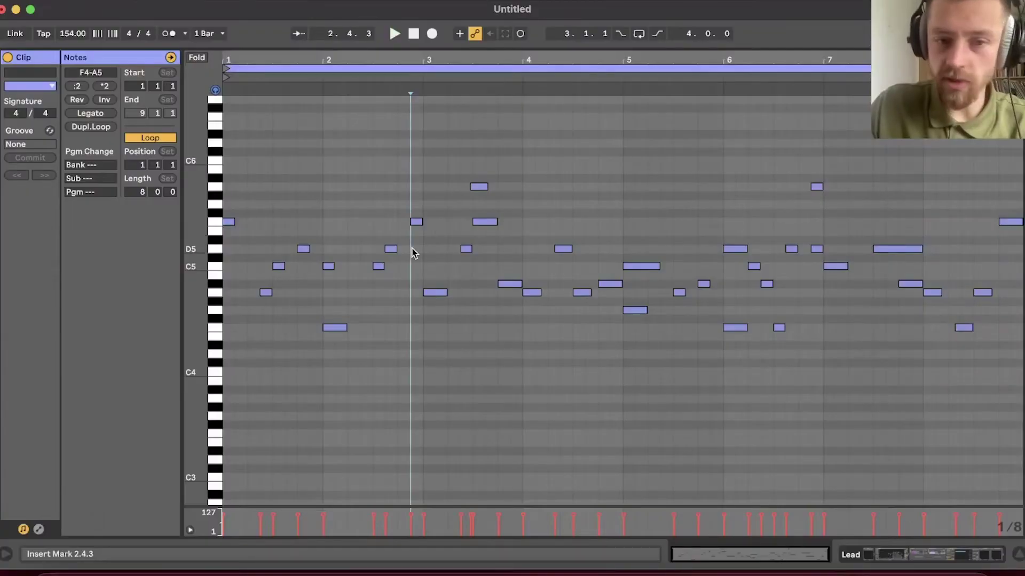
- Transpose all notes of the Lead clip down one octave and play the result
{"action": "key", "text": "super+a"}
{"action": "key", "text": "shift+Down"}
{"action": "key", "text": "space"}
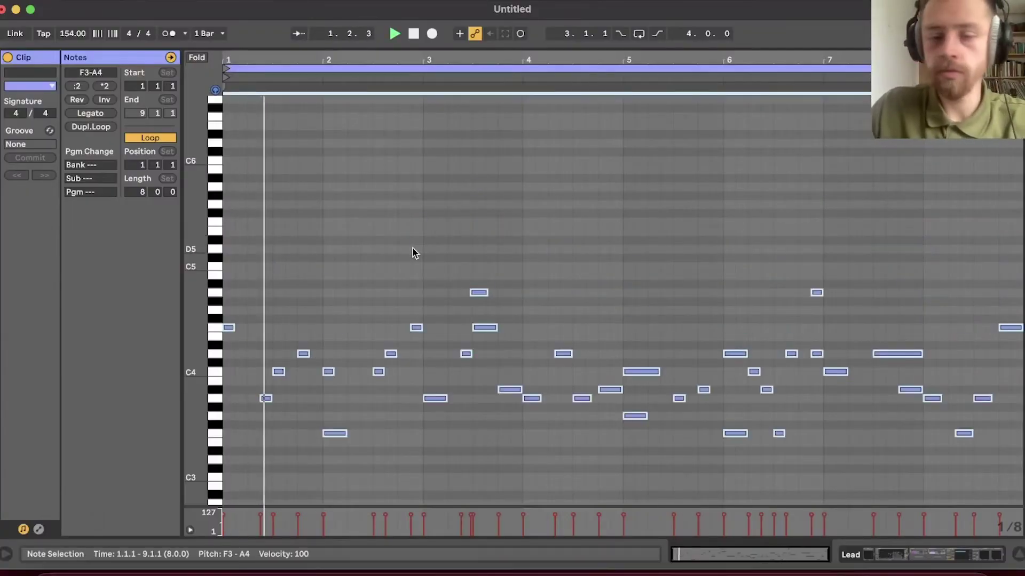
- Insert the Softube Saturation Knob plug-in between EQ Eight and the S1 Rack on the Lead track
{"action": "left_click", "coordinate": [923, 551]}
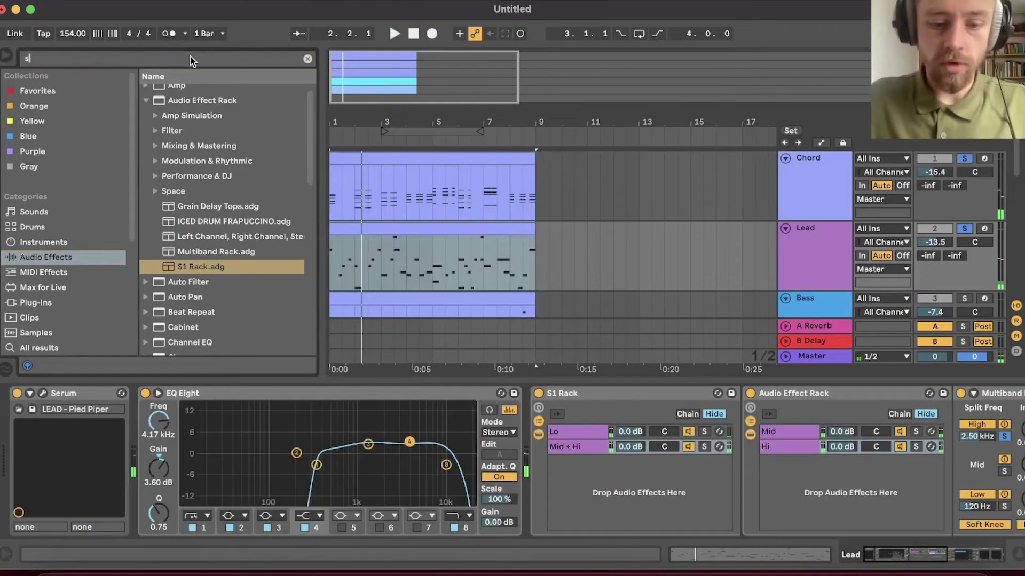
{"action": "type", "text": "satur"}
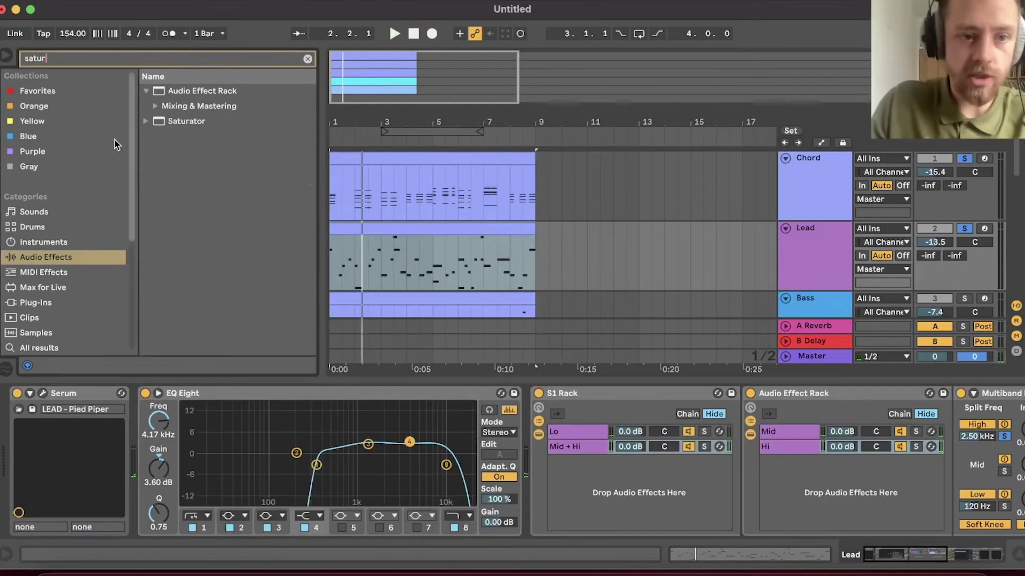
{"action": "left_click", "coordinate": [49, 302]}
{"action": "left_click", "coordinate": [149, 104]}
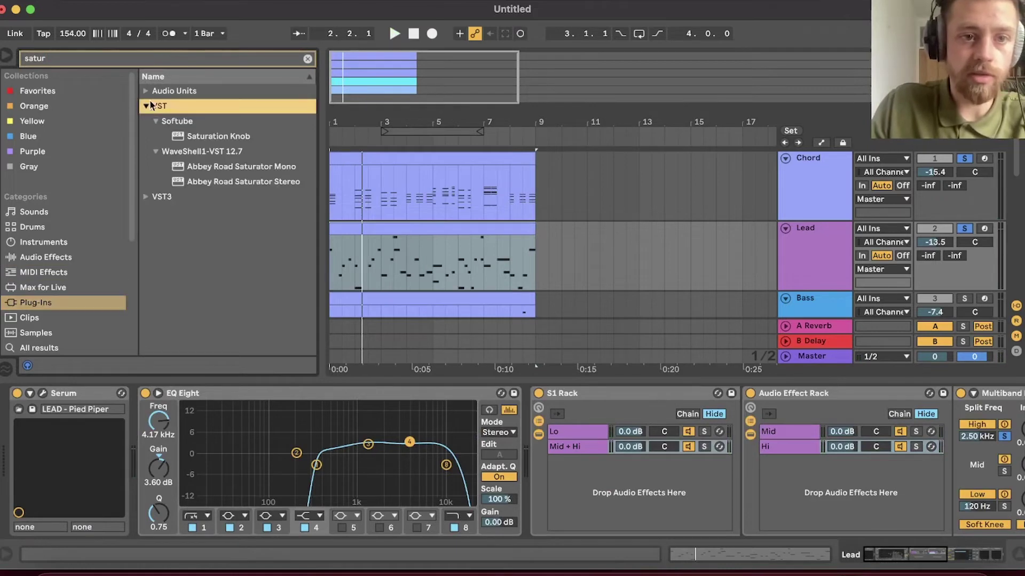
{"action": "left_click_drag", "start_coordinate": [191, 140], "coordinate": [538, 409]}
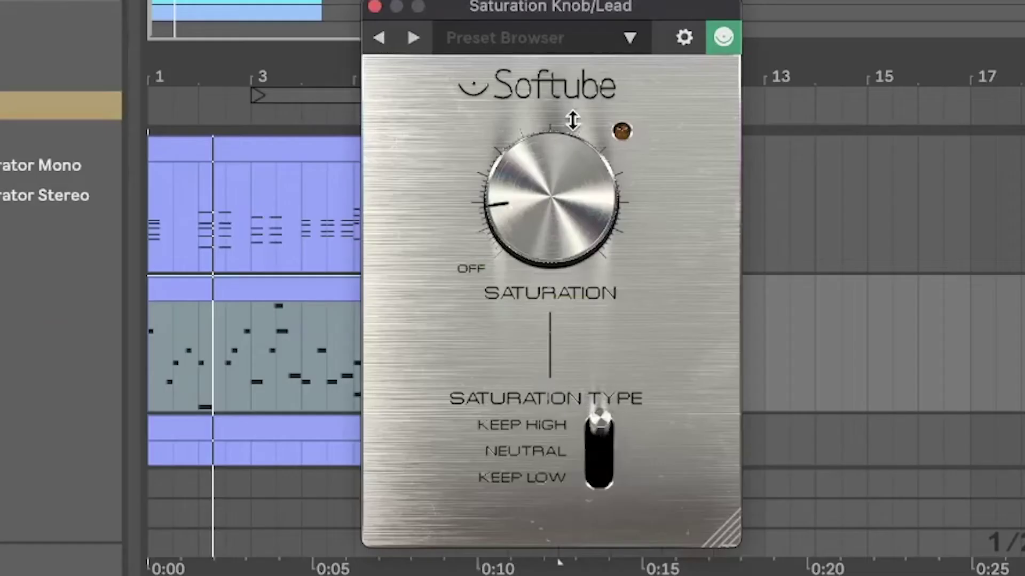
- Fine-tune the Lead's saturation at a low amount during playback and close the plug-in
{"action": "key", "text": "space"}
{"action": "mouse_move", "coordinate": [572, 121]}
{"action": "left_mouse_down"}
{"action": "mouse_move", "coordinate": [569, 112]}
{"action": "mouse_move", "coordinate": [567, 121]}
{"action": "left_mouse_up"}
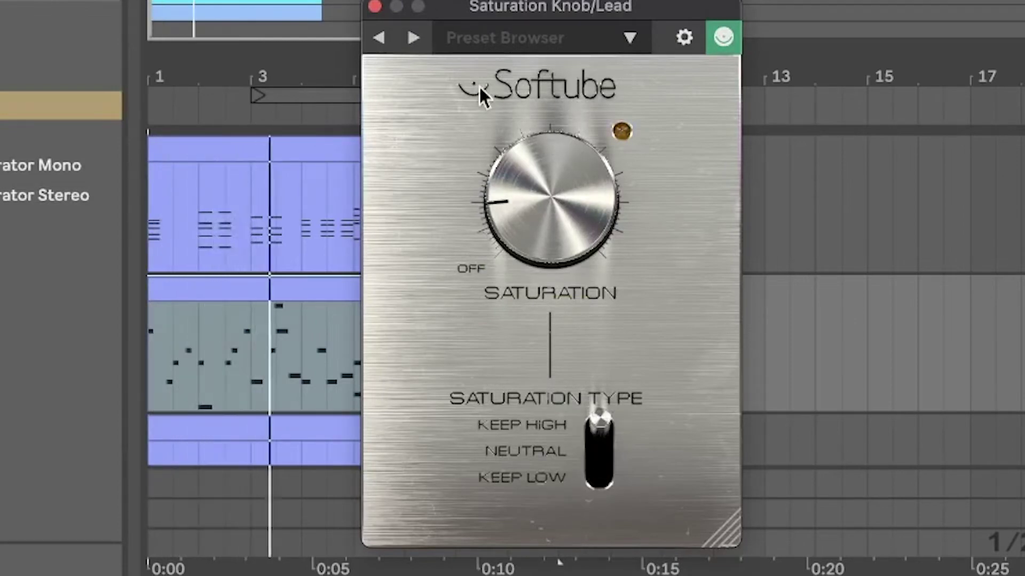
{"action": "left_click", "coordinate": [375, 7]}
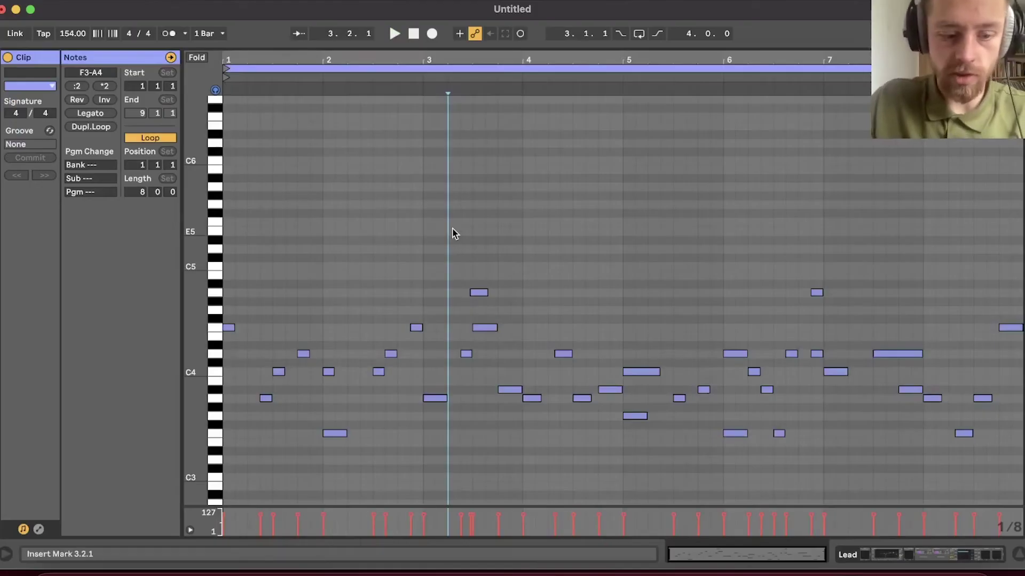
- Transpose all notes of the Lead clip back up one octave
{"action": "key", "text": "super+a"}
{"action": "key", "text": "shift+Up"}
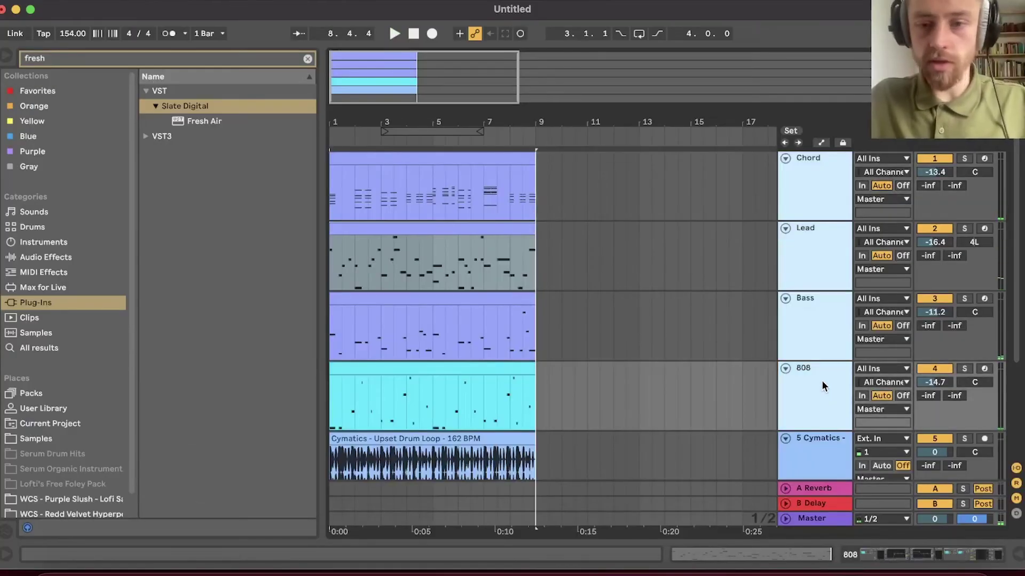
- Group the Chord, Lead, Bass and 808 tracks as Melody and set the Lead volume to -17.5 dB while listening
{"action": "key", "text": "super+g"}
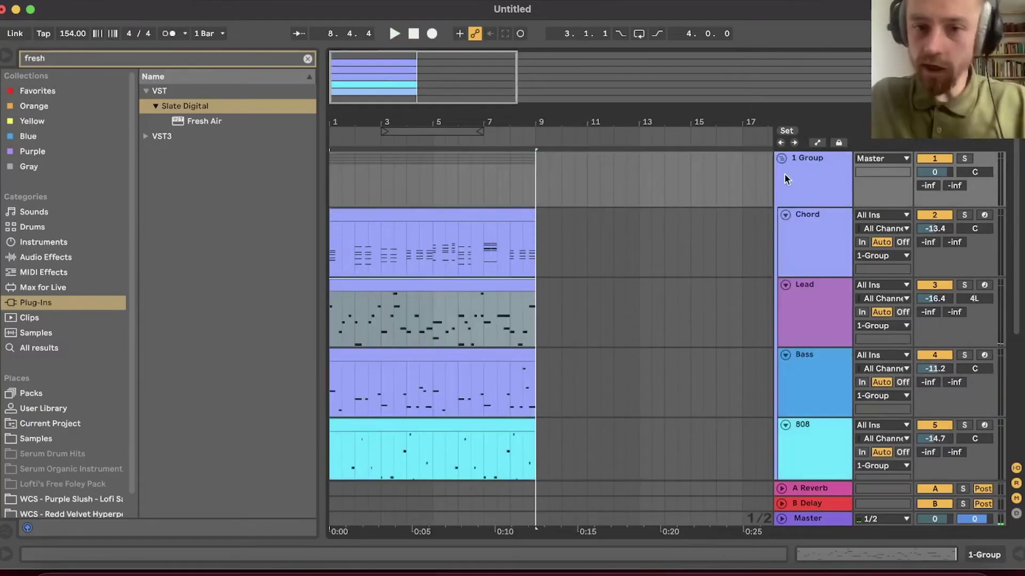
{"action": "left_click", "coordinate": [960, 304]}
{"action": "left_click_drag", "start_coordinate": [935, 302], "coordinate": [935, 307]}
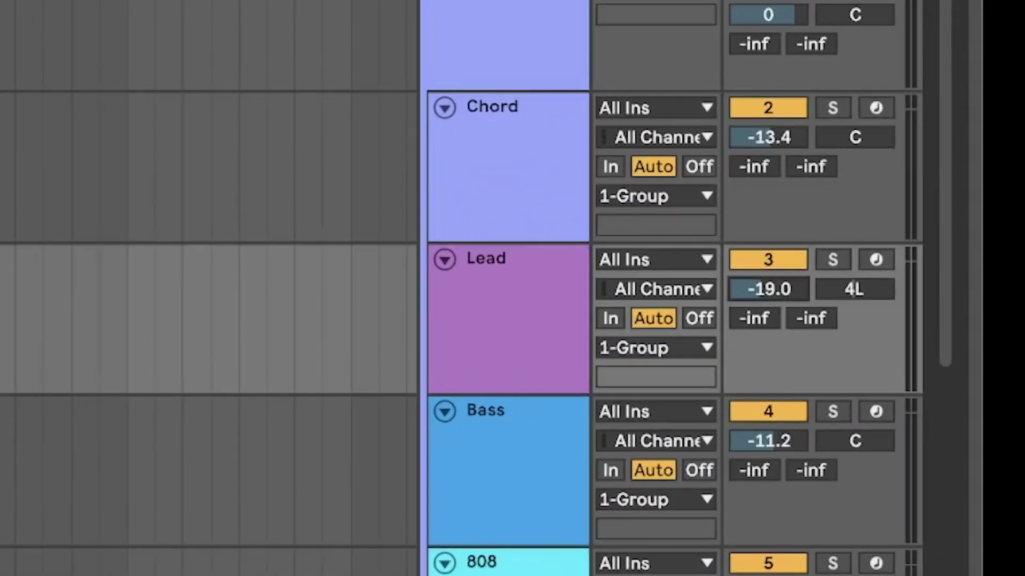
{"action": "key", "text": "space"}
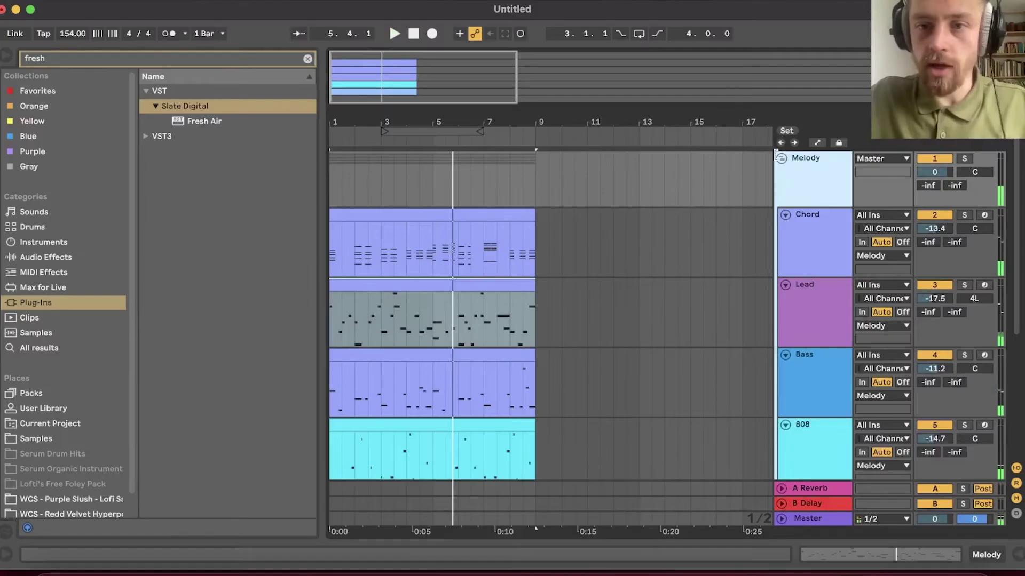
- Add the OTT preset of Multiband Dynamics to the Melody group
{"action": "left_click", "coordinate": [310, 60]}
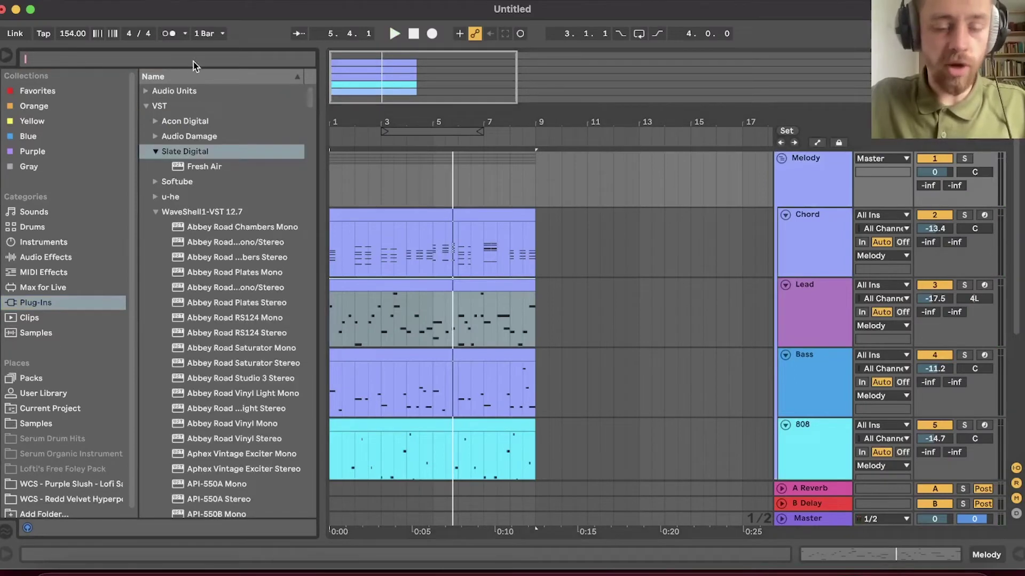
{"action": "type", "text": "ott"}
{"action": "left_click", "coordinate": [30, 267]}
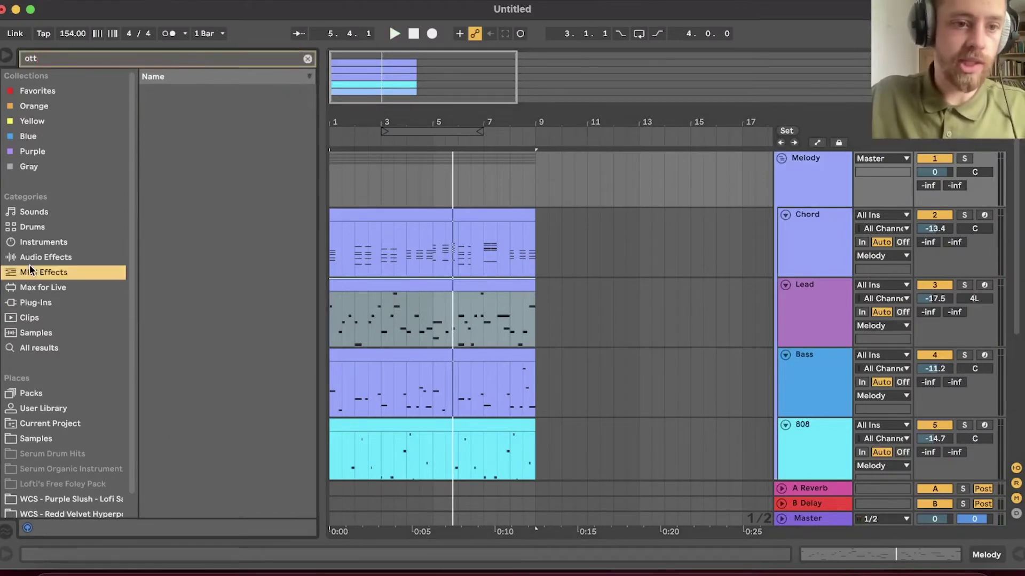
{"action": "left_click", "coordinate": [30, 257]}
{"action": "left_click", "coordinate": [146, 91]}
{"action": "left_click_drag", "start_coordinate": [192, 105], "coordinate": [813, 176]}
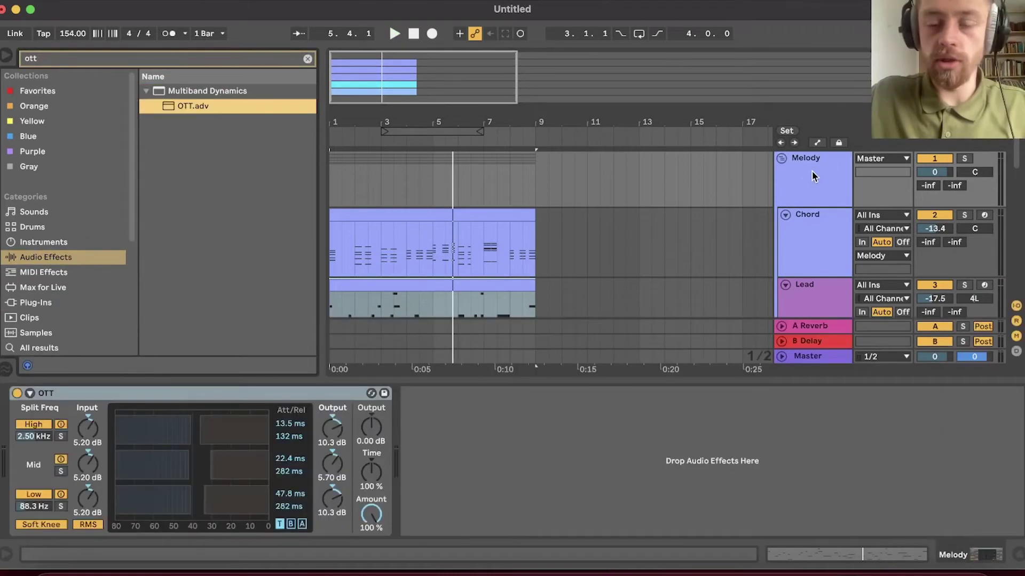
- Find the soothe2 VST plug-in and insert it after OTT on the Melody group
{"action": "left_click", "coordinate": [308, 60]}
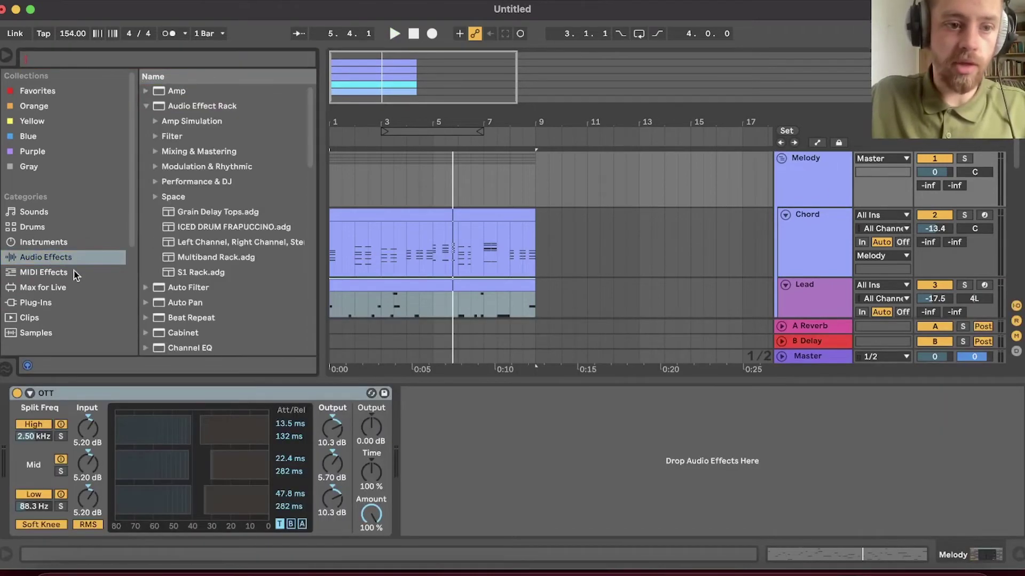
{"action": "left_click", "coordinate": [48, 287]}
{"action": "left_click", "coordinate": [43, 302]}
{"action": "left_click", "coordinate": [191, 58]}
{"action": "type", "text": "soothe"}
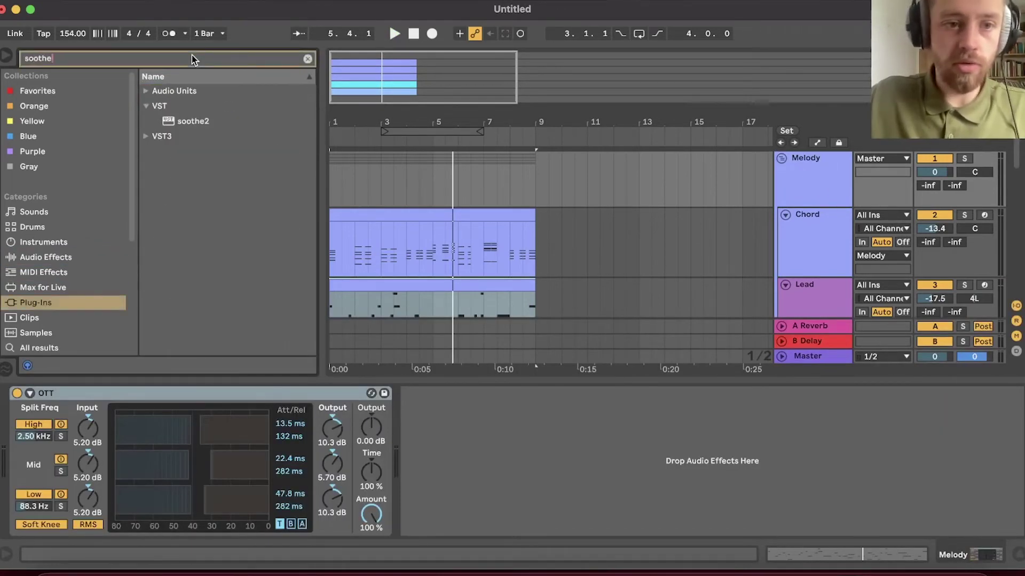
{"action": "left_click", "coordinate": [192, 121]}
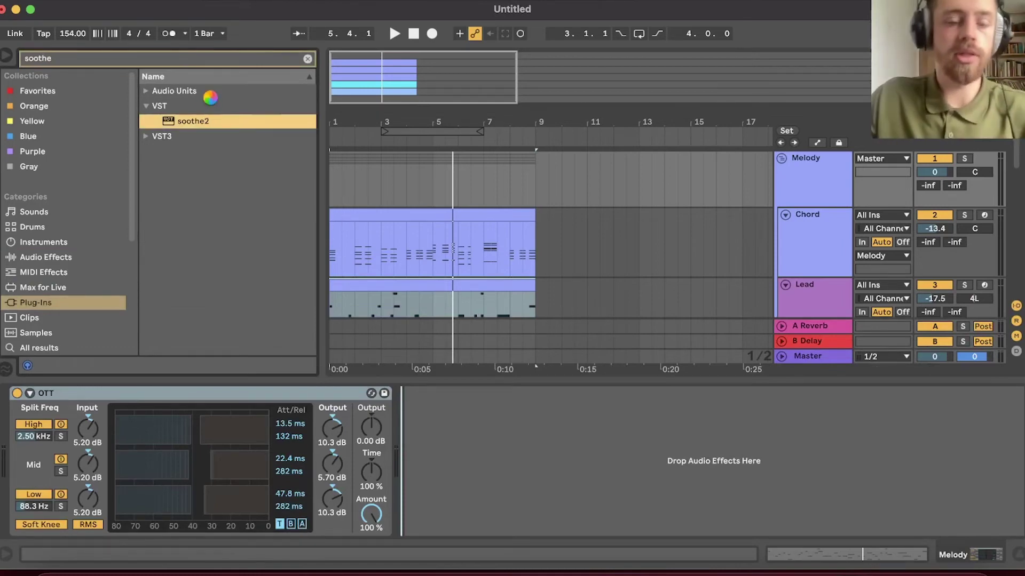
- Insert the L316 Stereo plug-in after soothe2 on the Melody group and close its window
{"action": "left_click", "coordinate": [308, 59]}
{"action": "scroll", "coordinate": [68, 277], "scroll_direction": "down", "scroll_amount": 3}
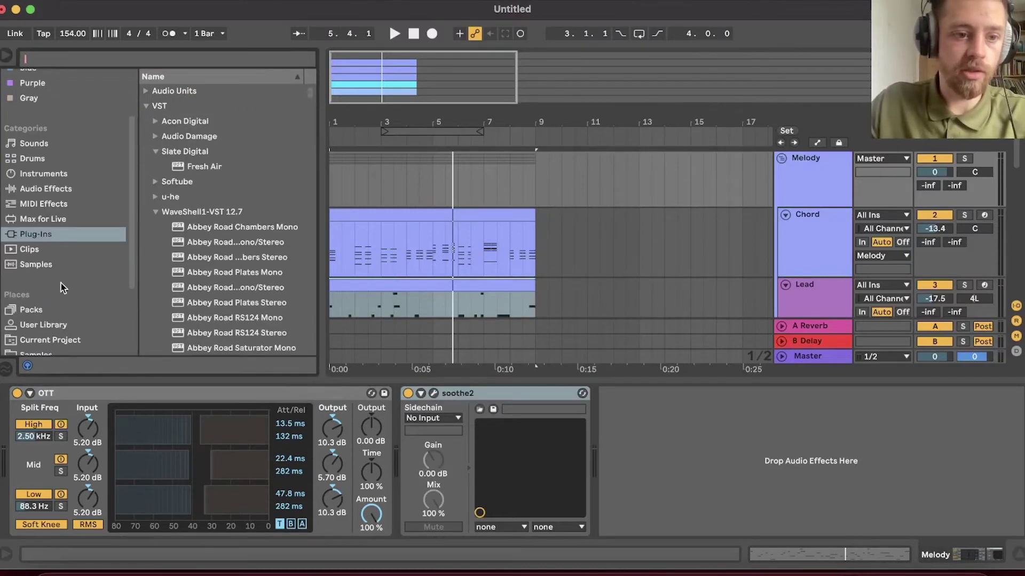
{"action": "type", "text": "l3"}
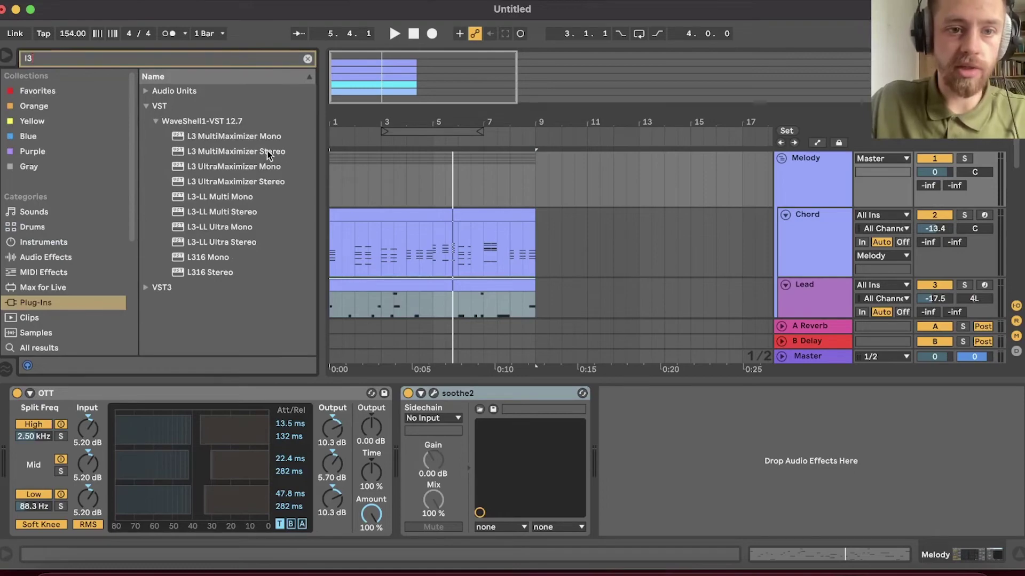
{"action": "left_click_drag", "start_coordinate": [267, 155], "coordinate": [667, 435]}
{"action": "double_click", "coordinate": [210, 270]}
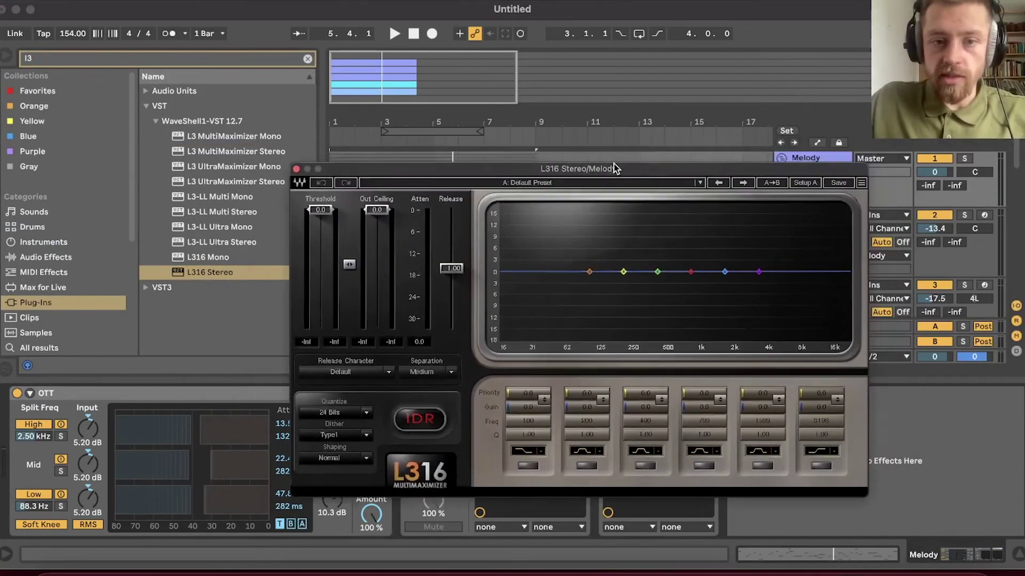
{"action": "left_click_drag", "start_coordinate": [613, 164], "coordinate": [612, 163]}
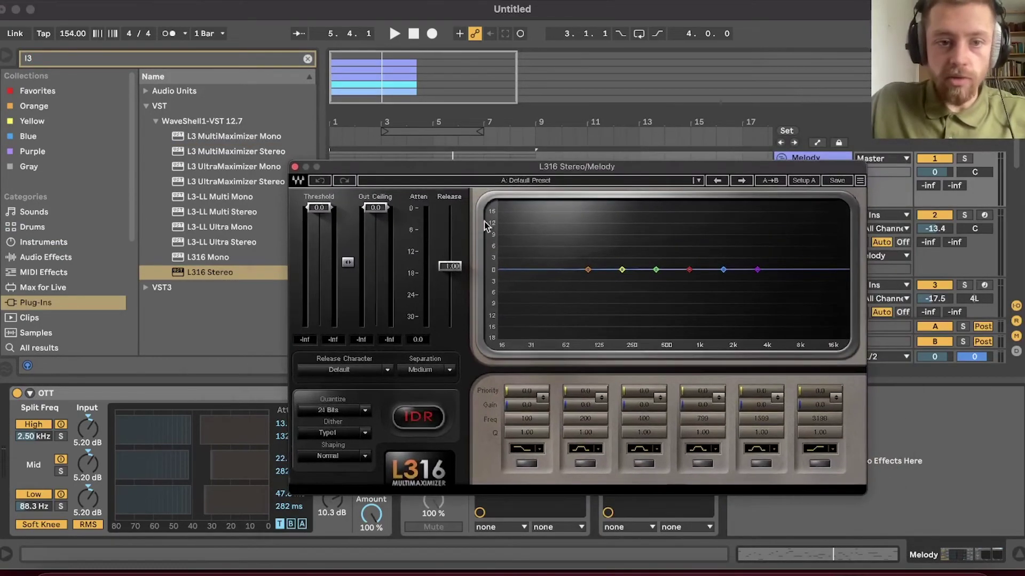
{"action": "left_click", "coordinate": [295, 168]}
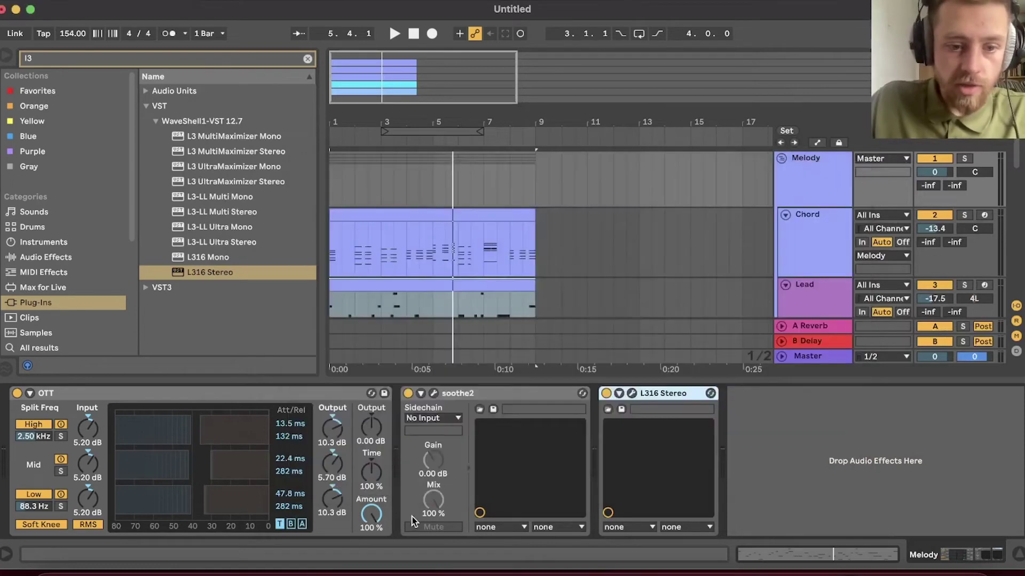
- Set the OTT amount on the Melody group to 45% while listening
{"action": "left_click_drag", "start_coordinate": [373, 514], "coordinate": [373, 555]}
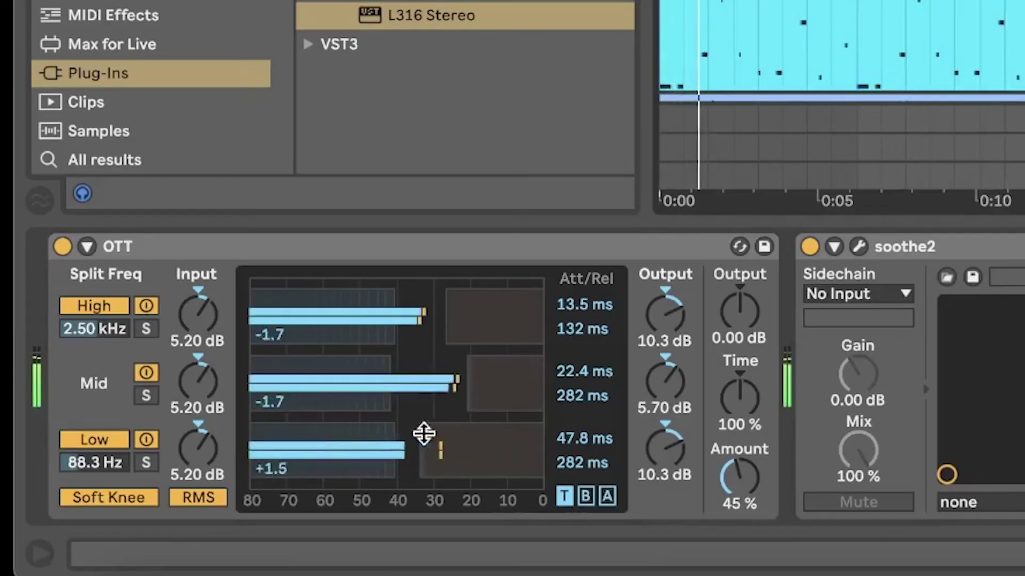
{"action": "left_click_drag", "start_coordinate": [205, 491], "coordinate": [237, 491]}
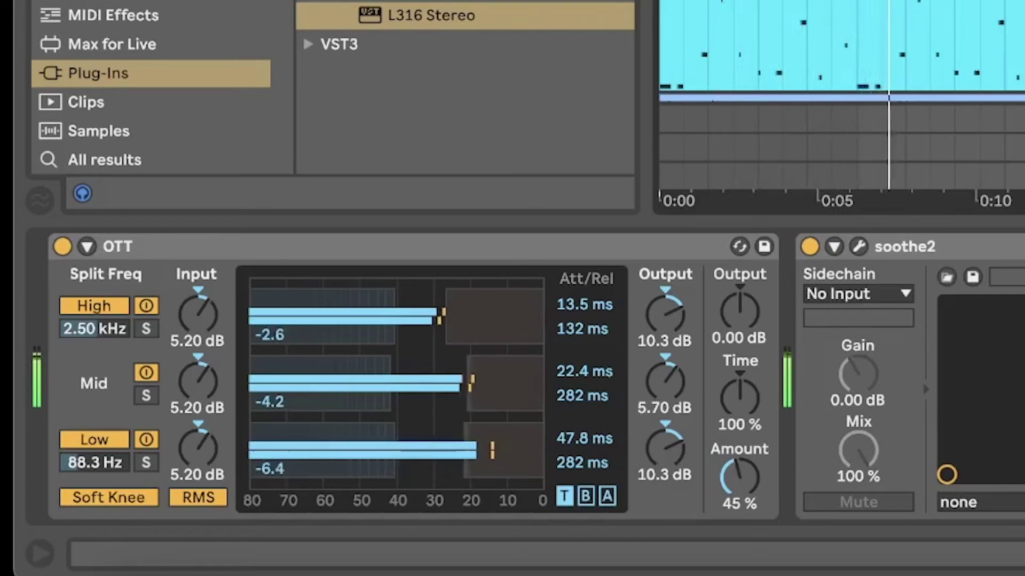
- Adjust the upper compression thresholds of OTT's low and high bands on the Melody group, auditioning the amount at 100%
{"action": "left_click_drag", "start_coordinate": [467, 441], "coordinate": [503, 441]}
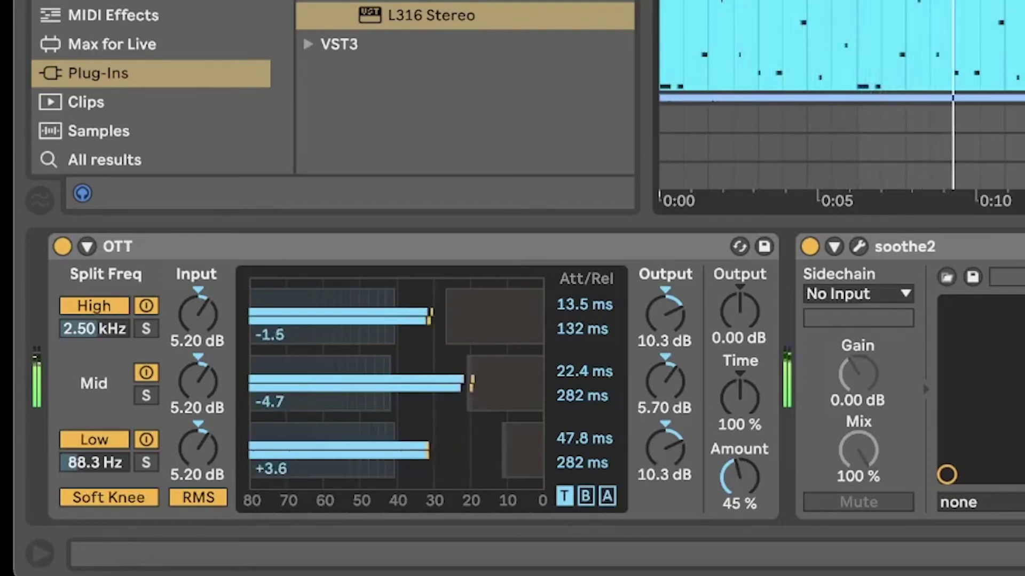
{"action": "left_click_drag", "start_coordinate": [739, 478], "coordinate": [739, 416]}
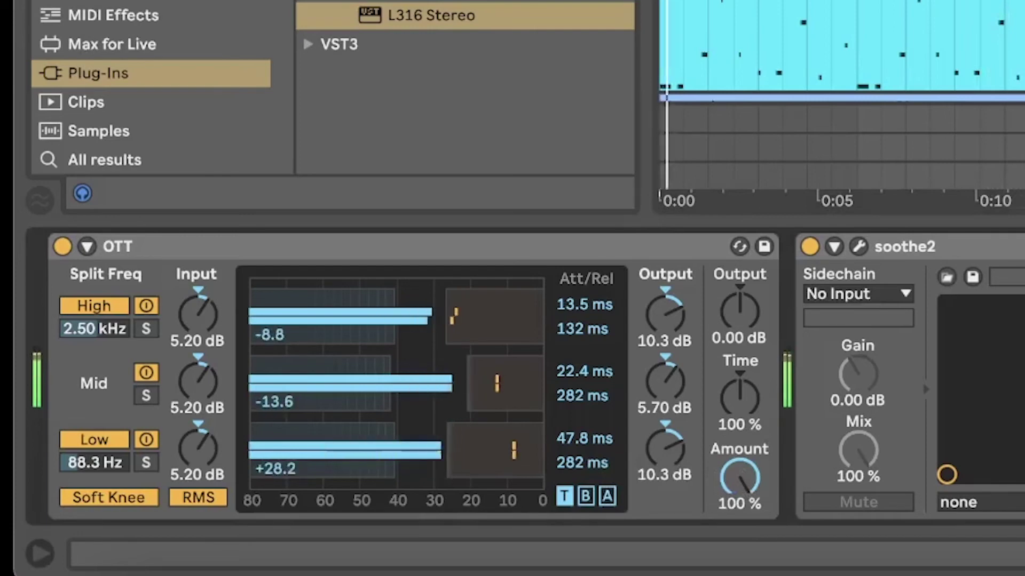
{"action": "left_click_drag", "start_coordinate": [446, 293], "coordinate": [470, 293]}
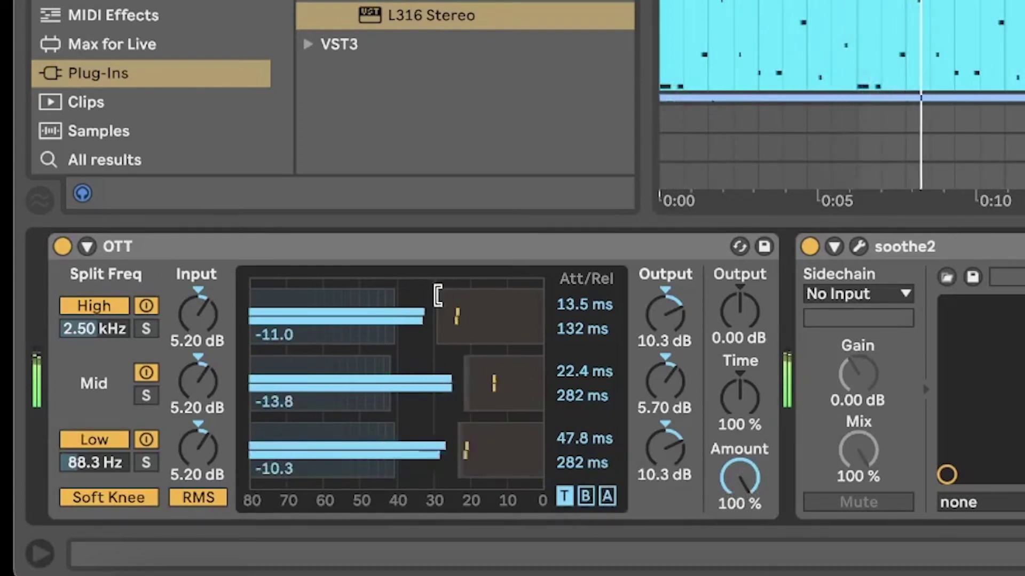
{"action": "left_click_drag", "start_coordinate": [437, 295], "coordinate": [462, 295]}
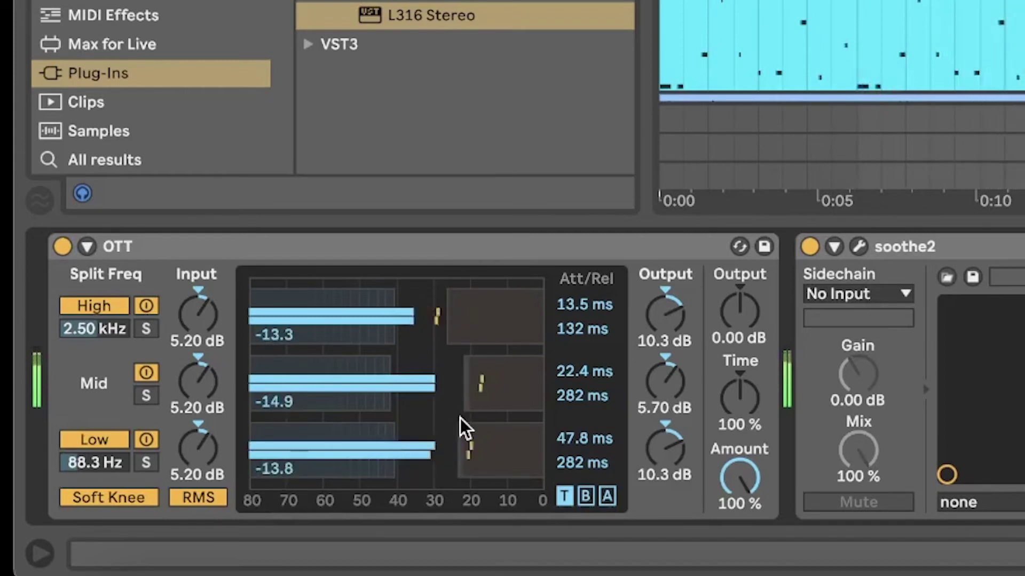
- Set the OTT amount to 38% while comparing playback with the device switched off and on
{"action": "left_click_drag", "start_coordinate": [739, 477], "coordinate": [739, 566]}
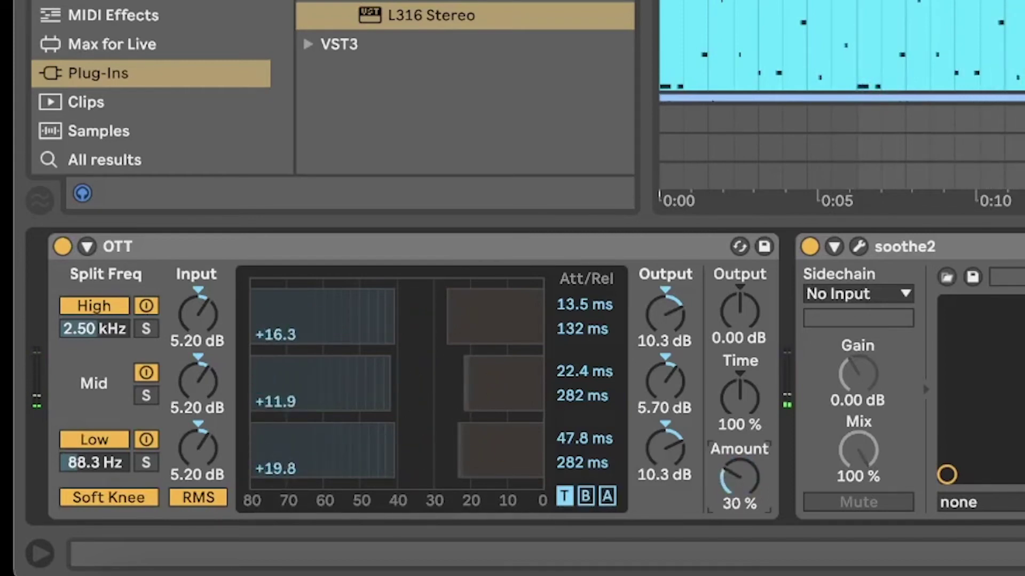
{"action": "key", "text": "space"}
{"action": "left_click_drag", "start_coordinate": [732, 481], "coordinate": [732, 478]}
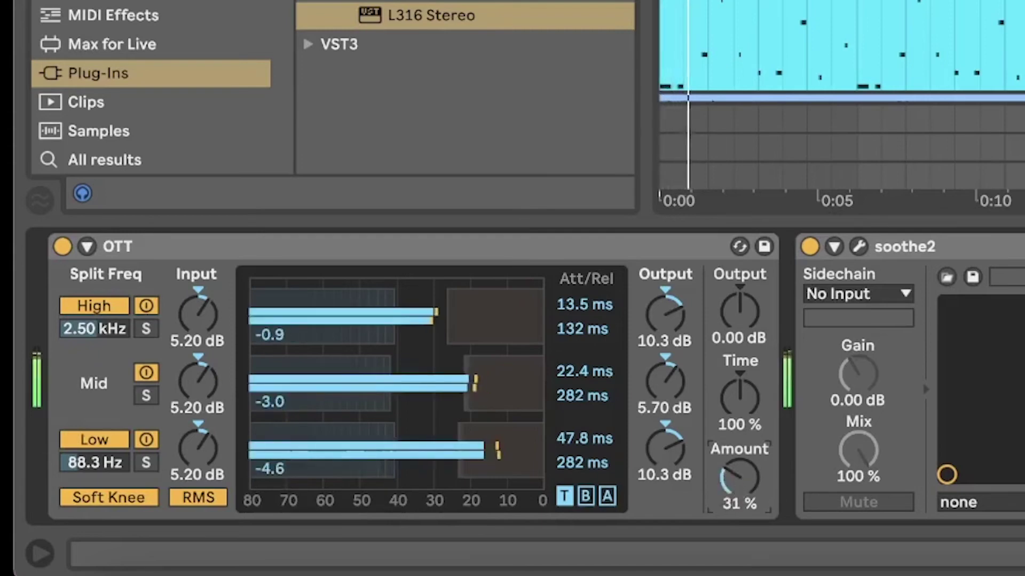
{"action": "left_click", "coordinate": [63, 247]}
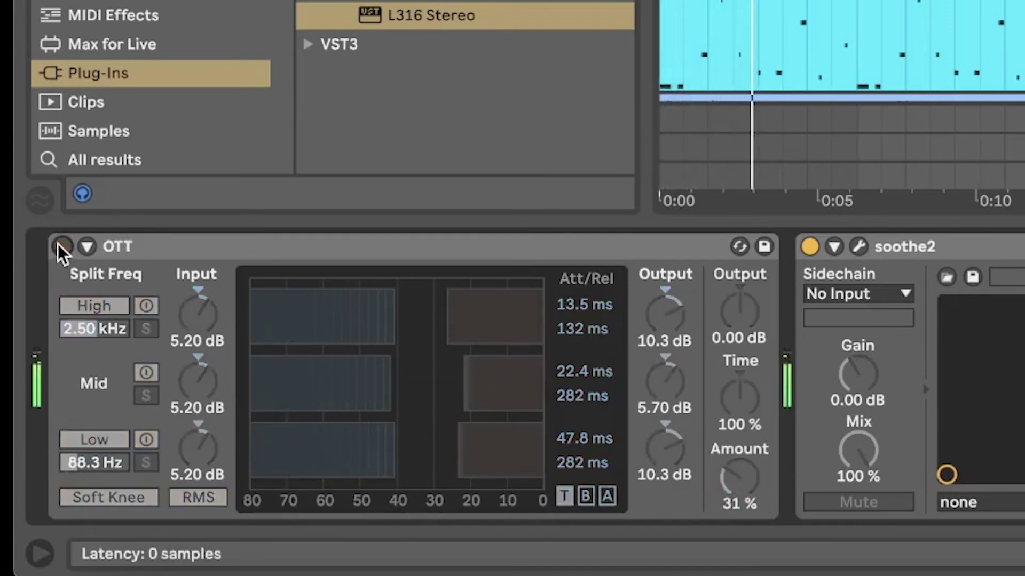
{"action": "left_click", "coordinate": [62, 246]}
{"action": "left_click_drag", "start_coordinate": [728, 475], "coordinate": [727, 468]}
{"action": "left_click", "coordinate": [63, 246]}
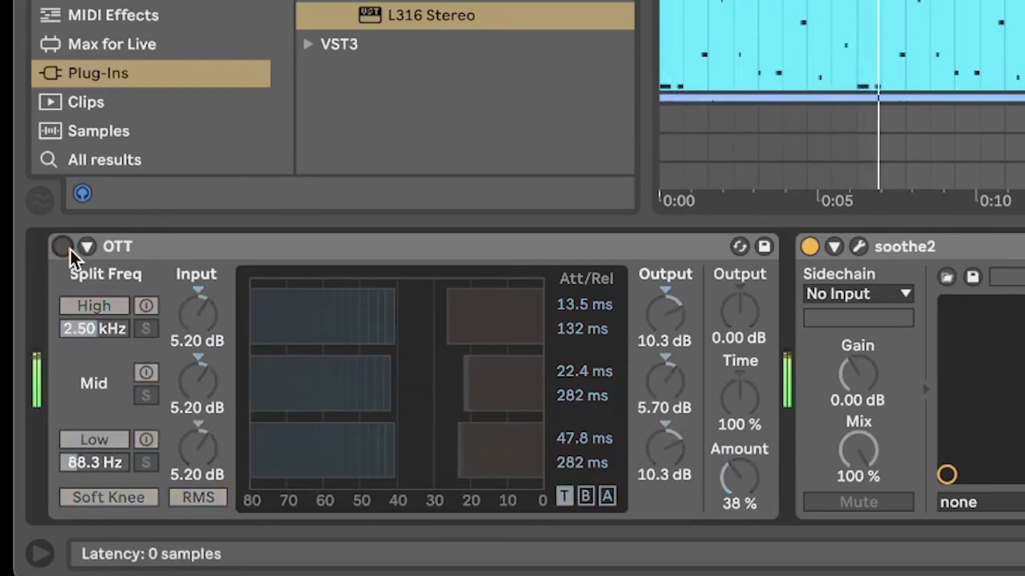
{"action": "left_click", "coordinate": [63, 247]}
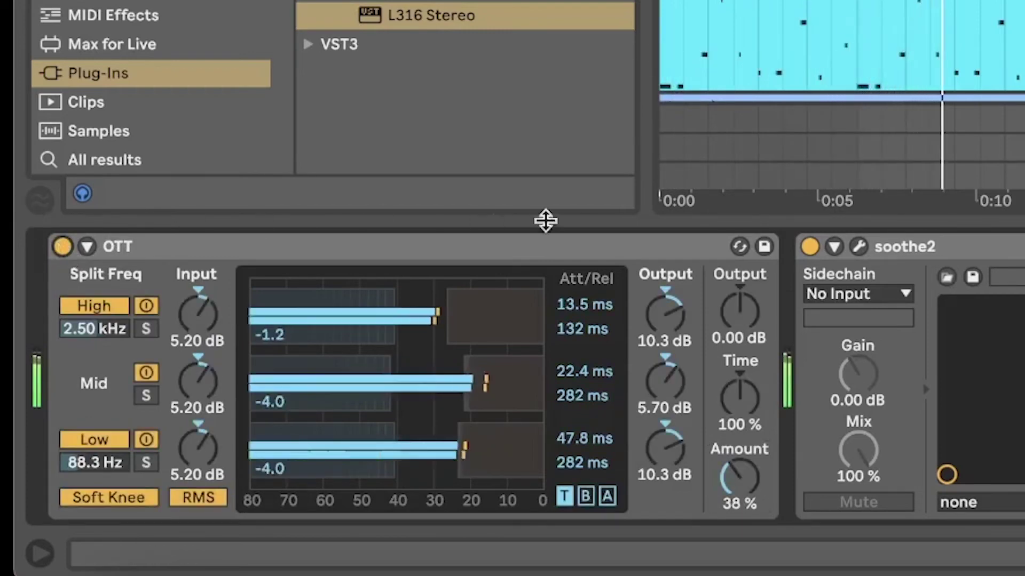
{"action": "key", "text": "space"}
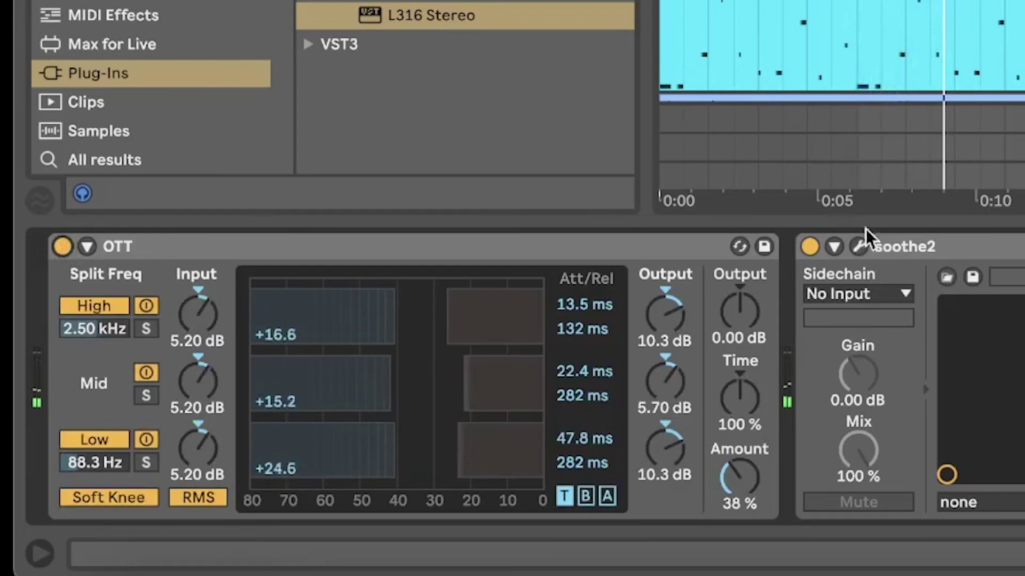
- Open soothe2 on the Melody group, bypass it for comparison and set band 3 to about 10.6 kHz with 12 dB sensitivity
{"action": "left_click", "coordinate": [858, 246]}
{"action": "left_click_drag", "start_coordinate": [770, 21], "coordinate": [527, 61]}
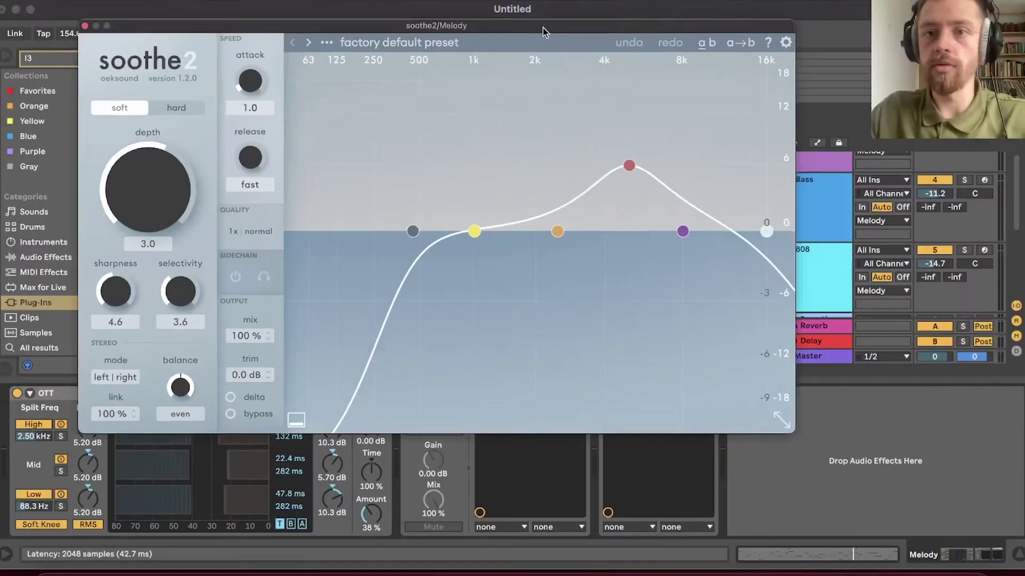
{"action": "left_click", "coordinate": [233, 446]}
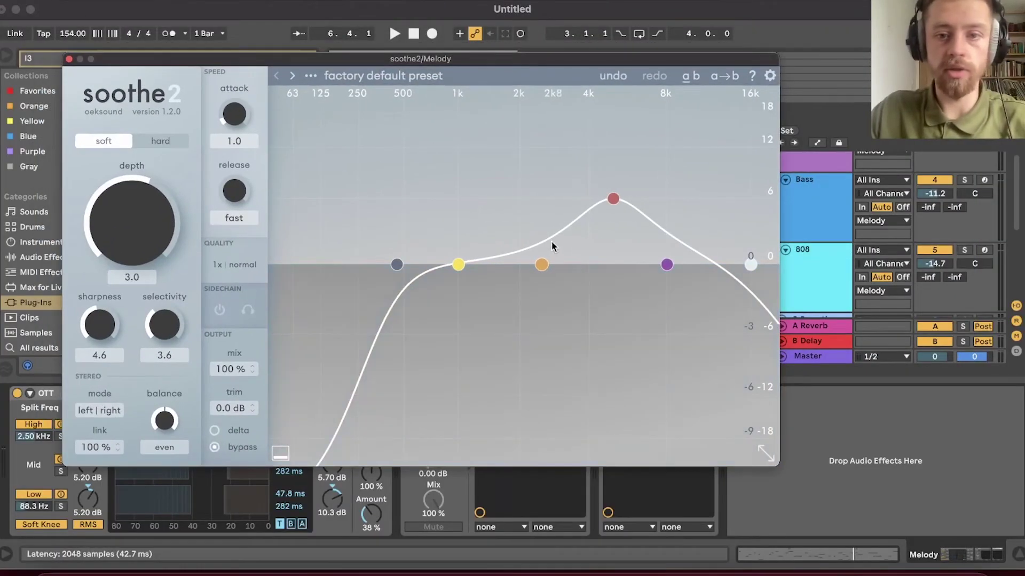
{"action": "left_click_drag", "start_coordinate": [613, 200], "coordinate": [650, 166]}
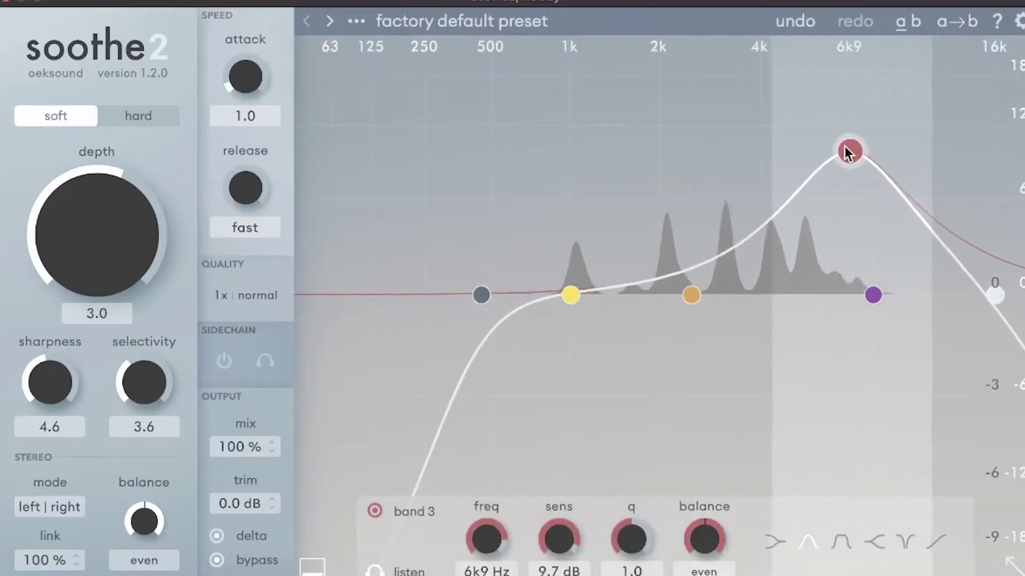
{"action": "left_click_drag", "start_coordinate": [845, 147], "coordinate": [918, 109]}
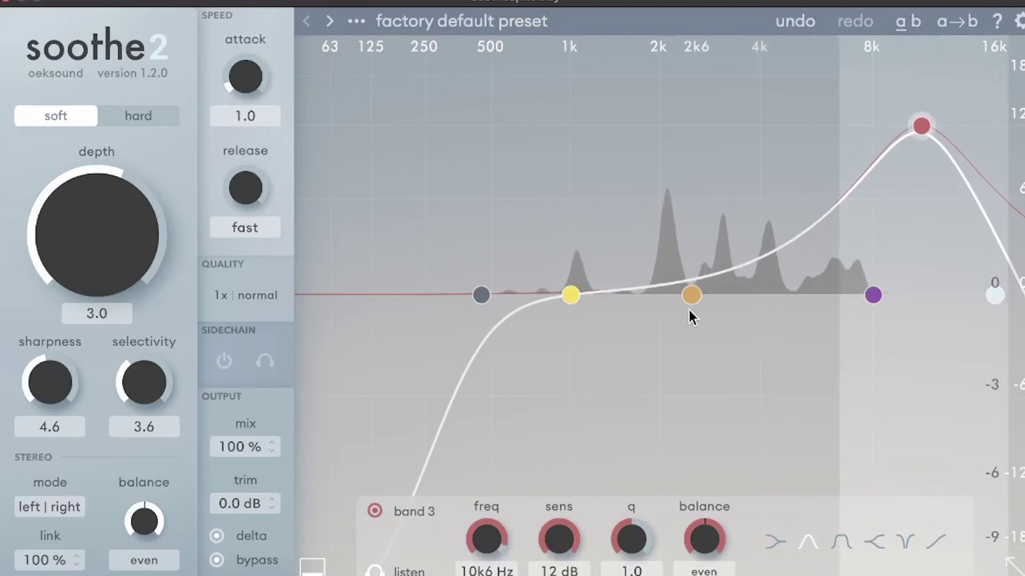
- Shape the soothe2 curve by raising band 2 near 4 kHz, band 4 at 816 Hz with 5.0 dB sensitivity, and the low cut at 496 Hz
{"action": "left_click_drag", "start_coordinate": [690, 311], "coordinate": [750, 0]}
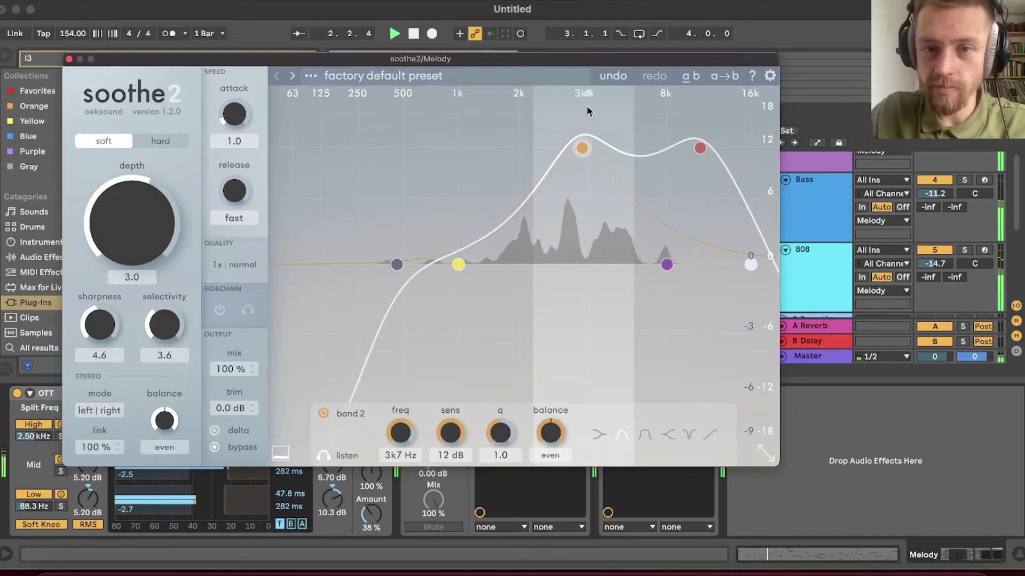
{"action": "left_click_drag", "start_coordinate": [582, 148], "coordinate": [581, 191]}
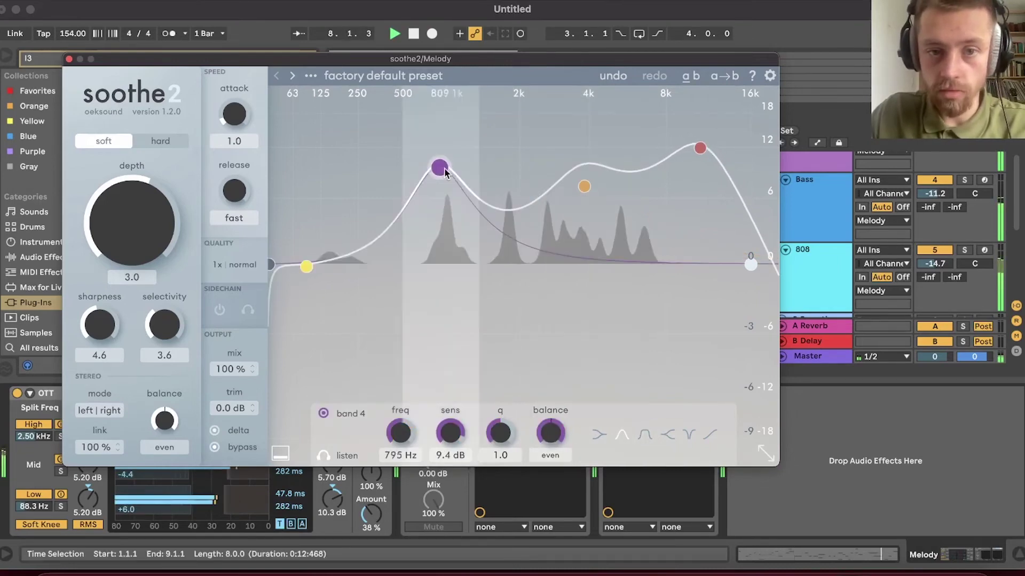
{"action": "left_click_drag", "start_coordinate": [441, 169], "coordinate": [443, 212]}
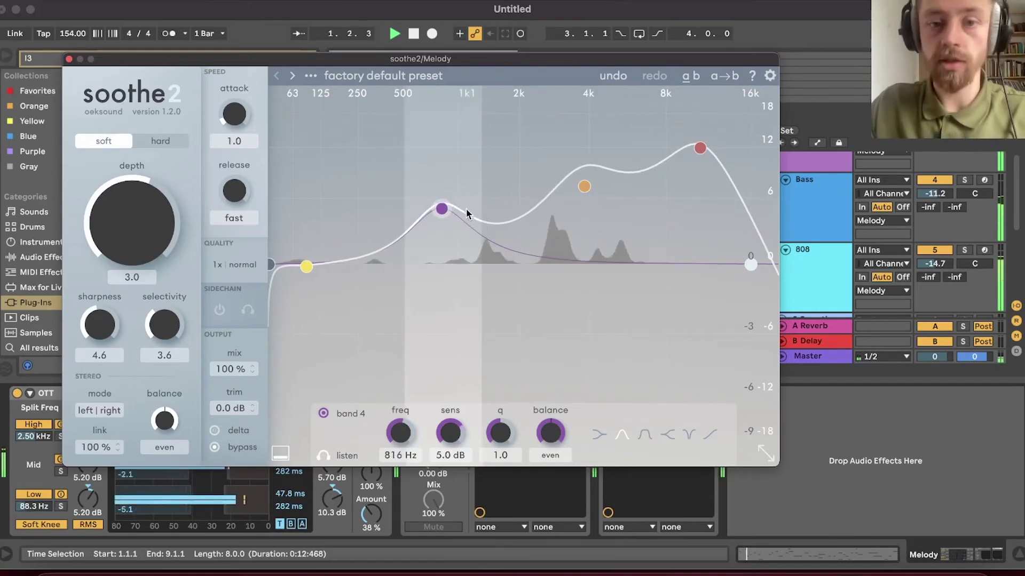
{"action": "left_click_drag", "start_coordinate": [270, 264], "coordinate": [399, 279]}
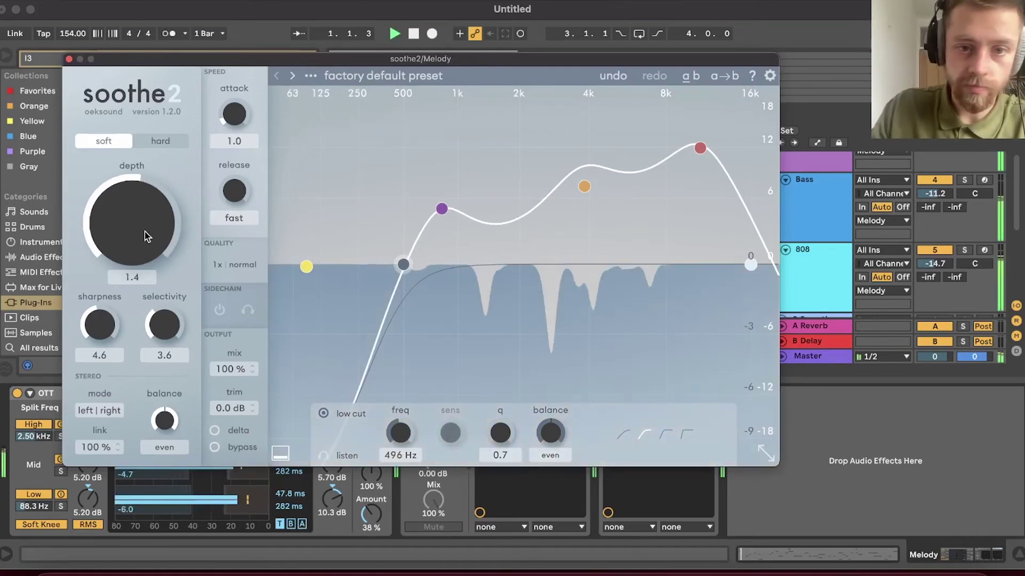
- Adjust soothe2's depth, sharpness and selectivity by ear during playback
{"action": "left_click_drag", "start_coordinate": [148, 235], "coordinate": [154, 202]}
{"action": "left_click_drag", "start_coordinate": [229, 159], "coordinate": [229, 161]}
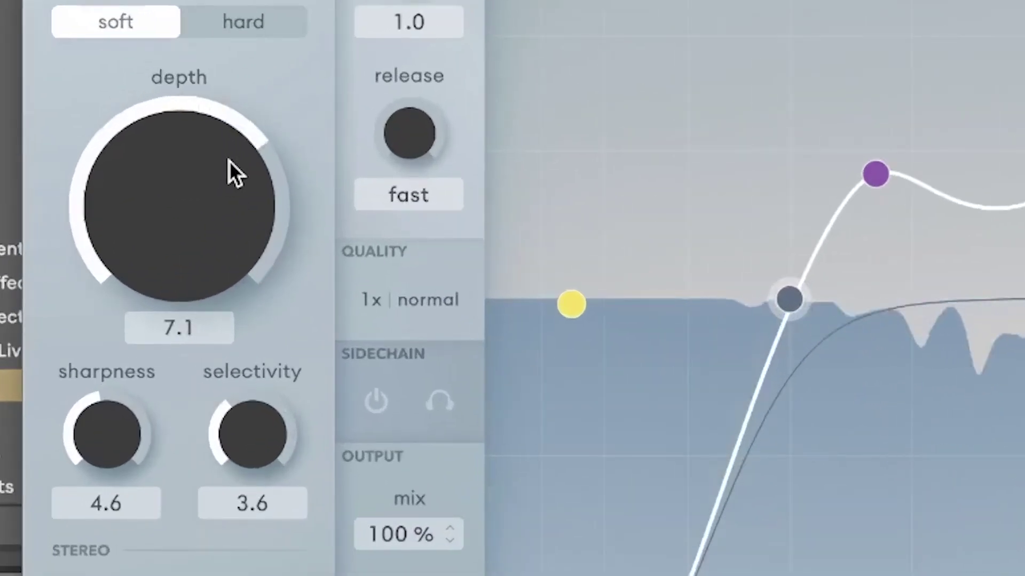
{"action": "left_click_drag", "start_coordinate": [125, 409], "coordinate": [202, 331]}
{"action": "left_click_drag", "start_coordinate": [253, 444], "coordinate": [235, 392]}
{"action": "left_click_drag", "start_coordinate": [130, 427], "coordinate": [137, 451]}
{"action": "left_click_drag", "start_coordinate": [231, 261], "coordinate": [232, 291]}
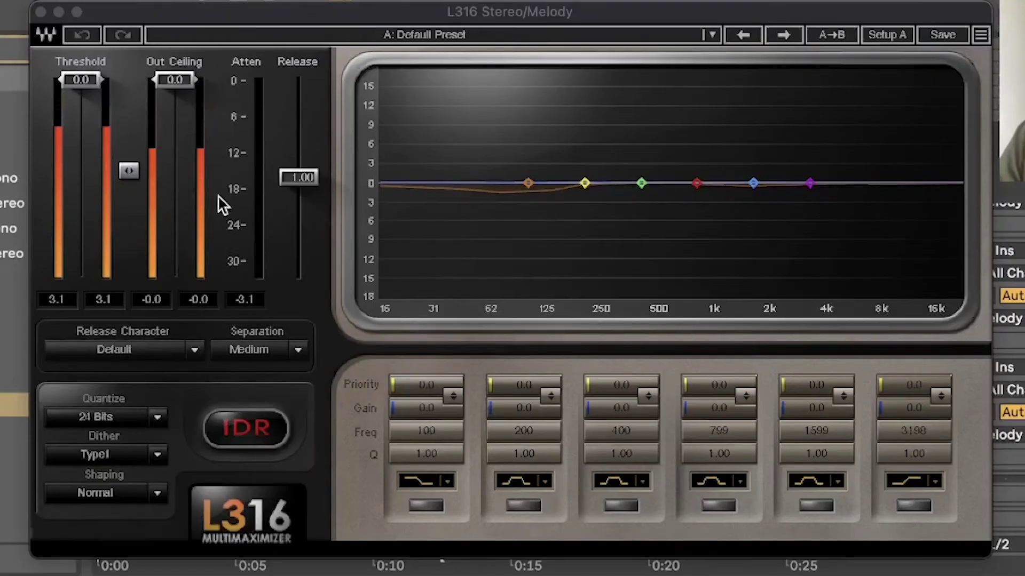
- Load the Mastering factory preset Enhance 2 in the L316 on the Melody group
{"action": "left_click", "coordinate": [507, 35]}
{"action": "mouse_move", "coordinate": [587, 341]}
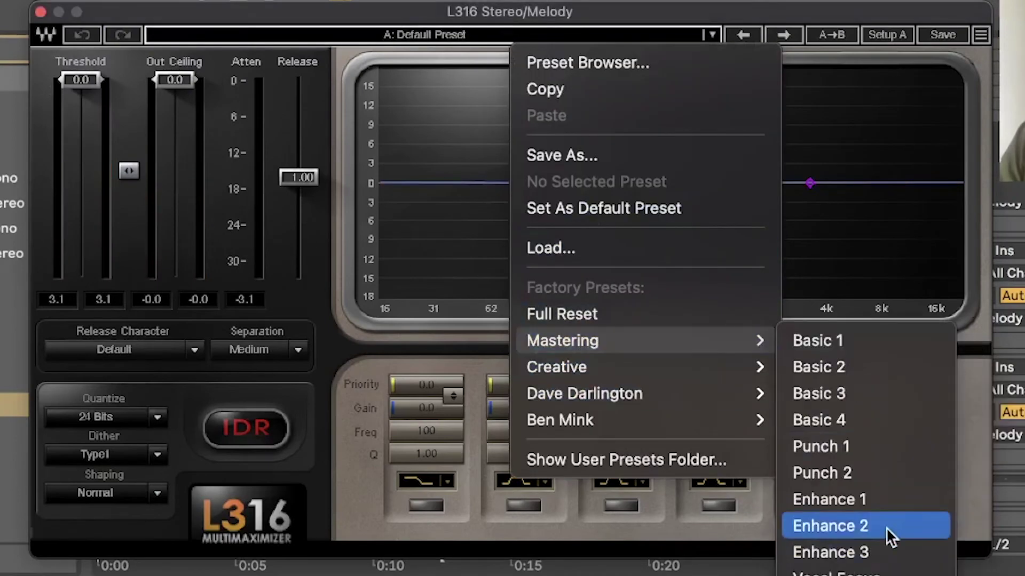
{"action": "left_click", "coordinate": [886, 528]}
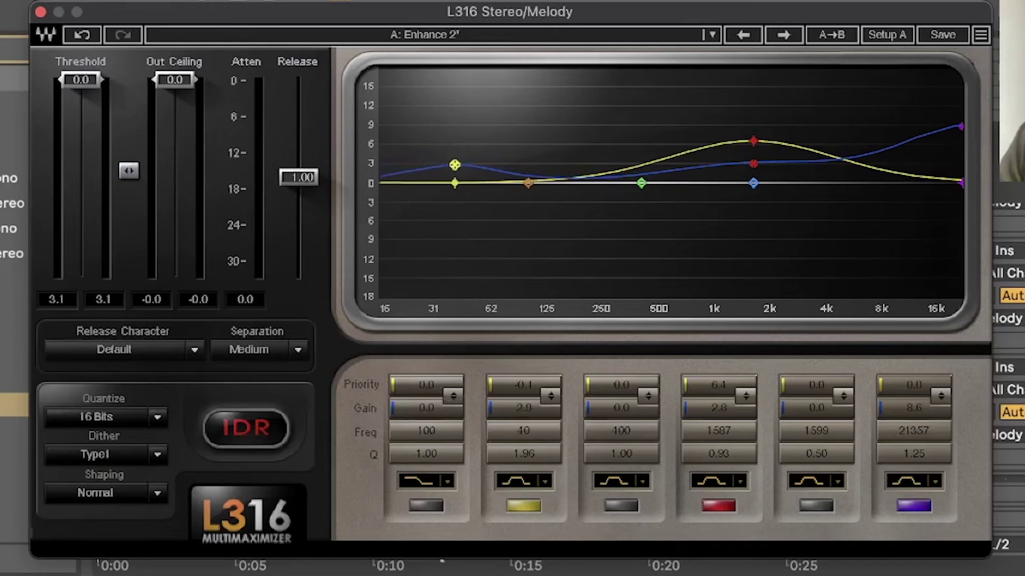
- Fine-tune the L316 with the low band at 39 Hz and 2.8 gain, a slightly lower threshold and less priority on the 1587 Hz band
{"action": "left_click_drag", "start_coordinate": [453, 166], "coordinate": [452, 164]}
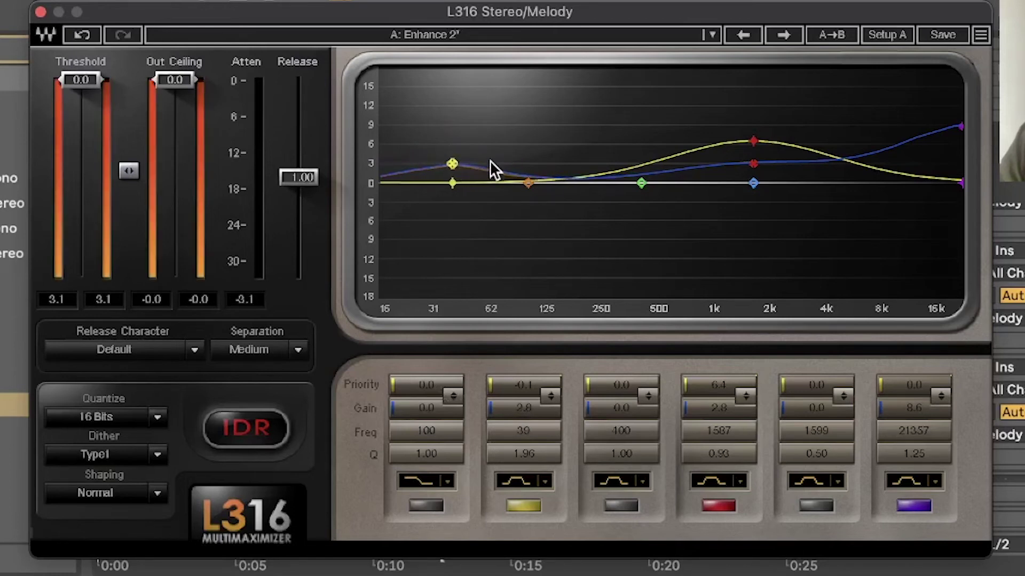
{"action": "left_click_drag", "start_coordinate": [80, 98], "coordinate": [81, 102]}
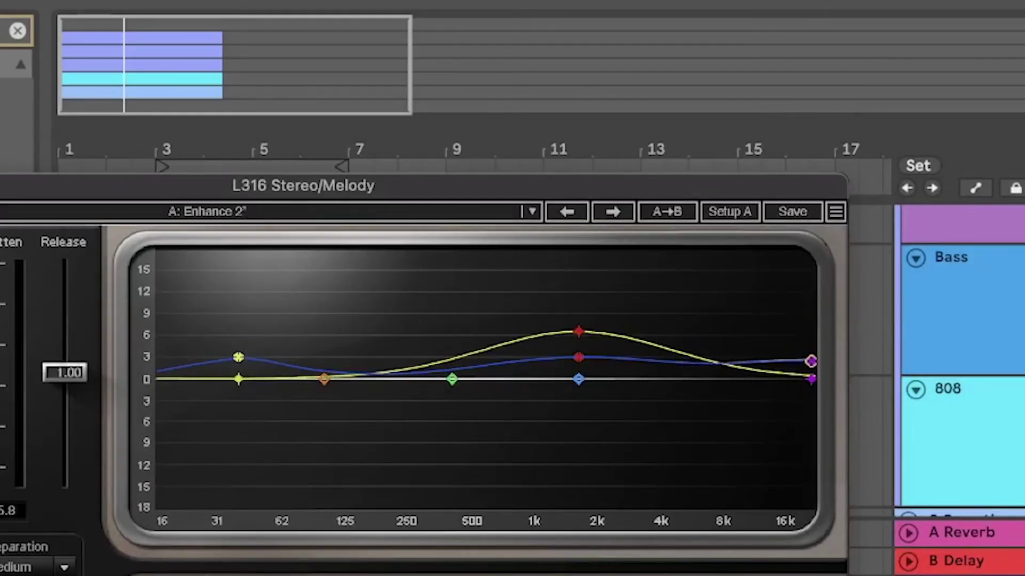
{"action": "left_click_drag", "start_coordinate": [572, 339], "coordinate": [574, 369]}
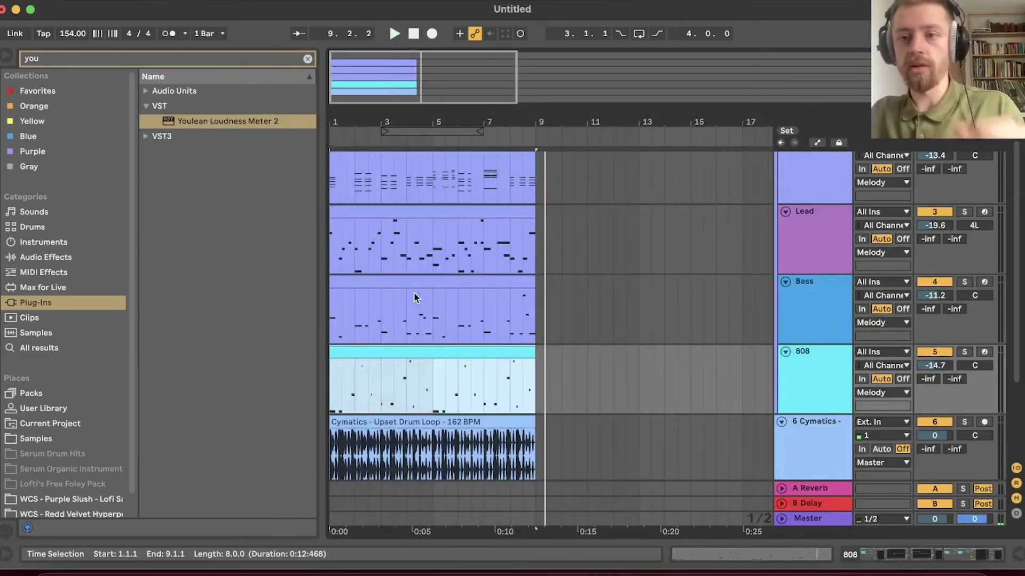
- Collapse the Melody group, insert an audio track below it with Resampling as armed input, and solo the group
{"action": "left_click", "coordinate": [806, 354]}
{"action": "scroll", "coordinate": [814, 300], "scroll_direction": "up", "scroll_amount": 3}
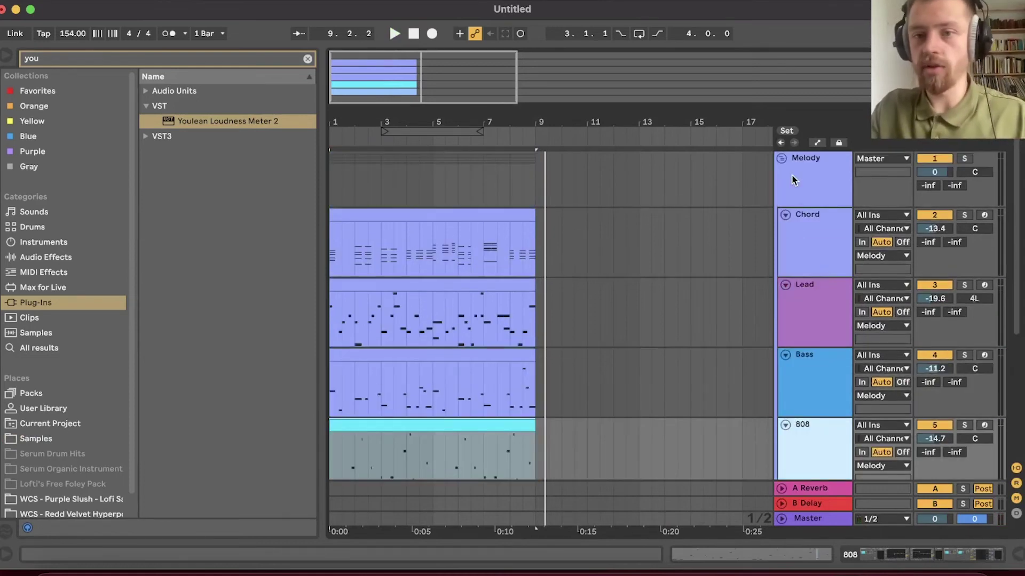
{"action": "left_click", "coordinate": [781, 158]}
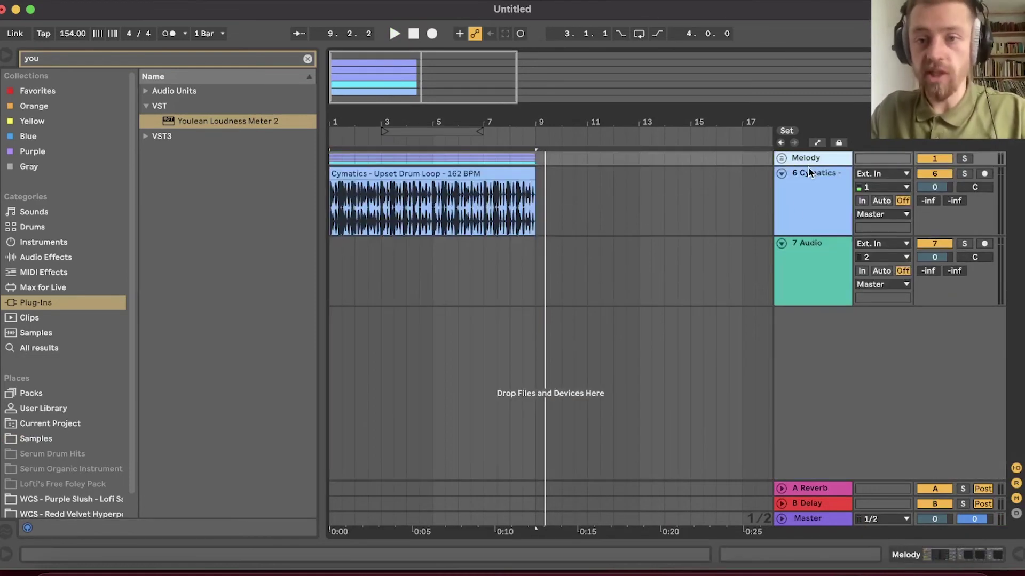
{"action": "key", "text": "super+t"}
{"action": "left_click", "coordinate": [881, 173]}
{"action": "left_click", "coordinate": [881, 184]}
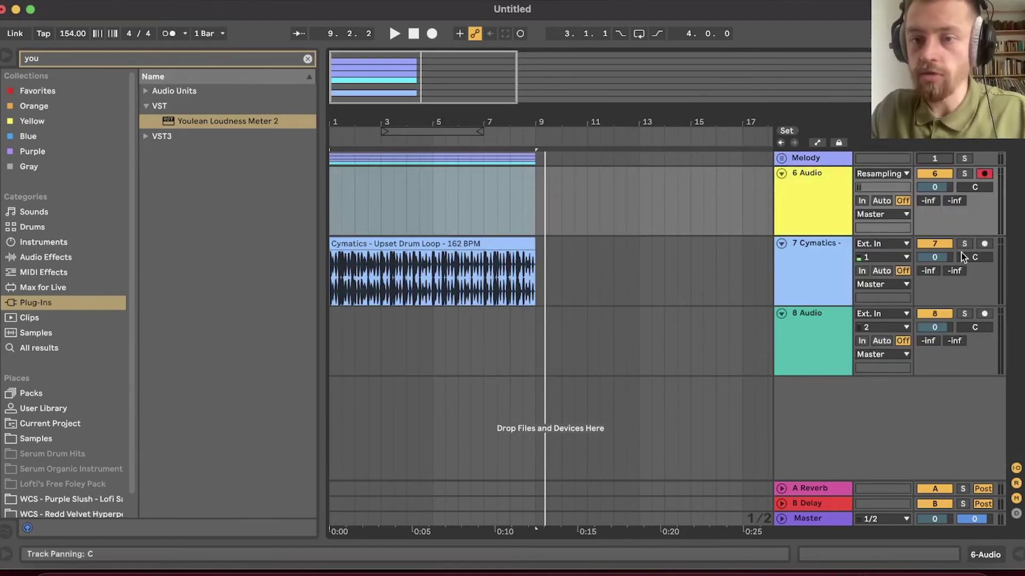
{"action": "left_click", "coordinate": [964, 159]}
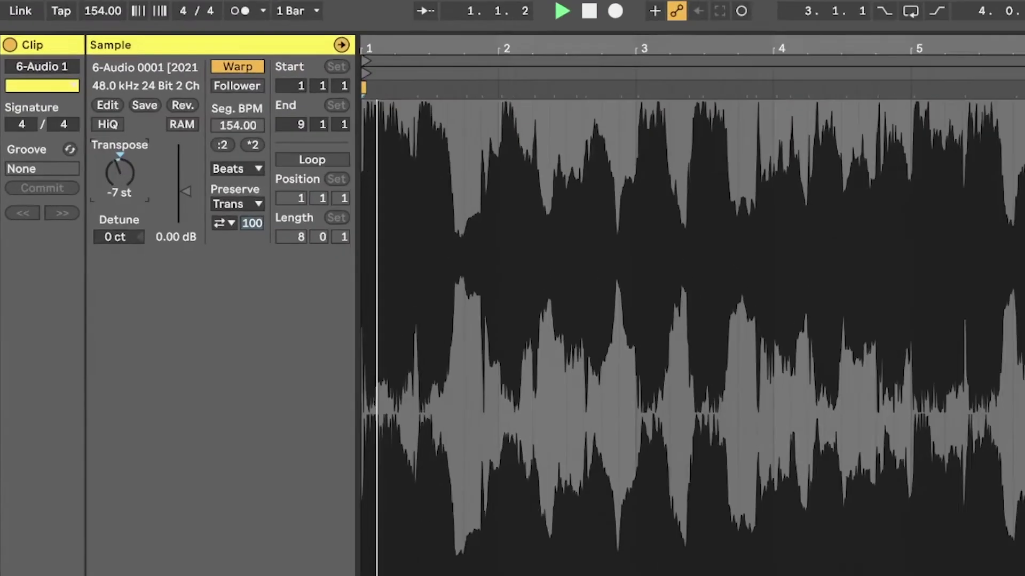
- Transpose the recorded 6-Audio clip to -3 st, set its warp mode to Complex and readjust the transposition by ear
{"action": "left_click_drag", "start_coordinate": [119, 238], "coordinate": [119, 224]}
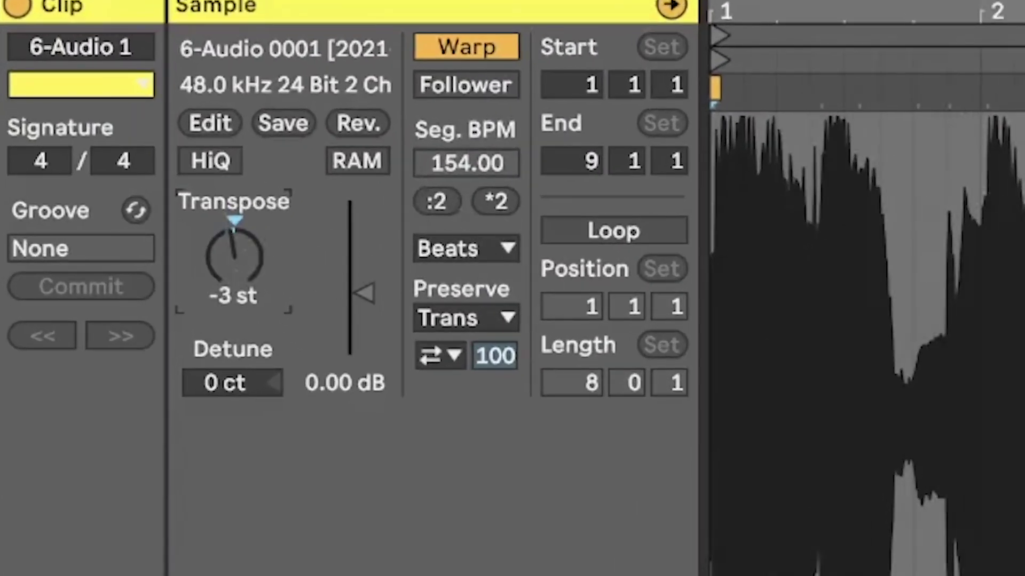
{"action": "left_click", "coordinate": [464, 251]}
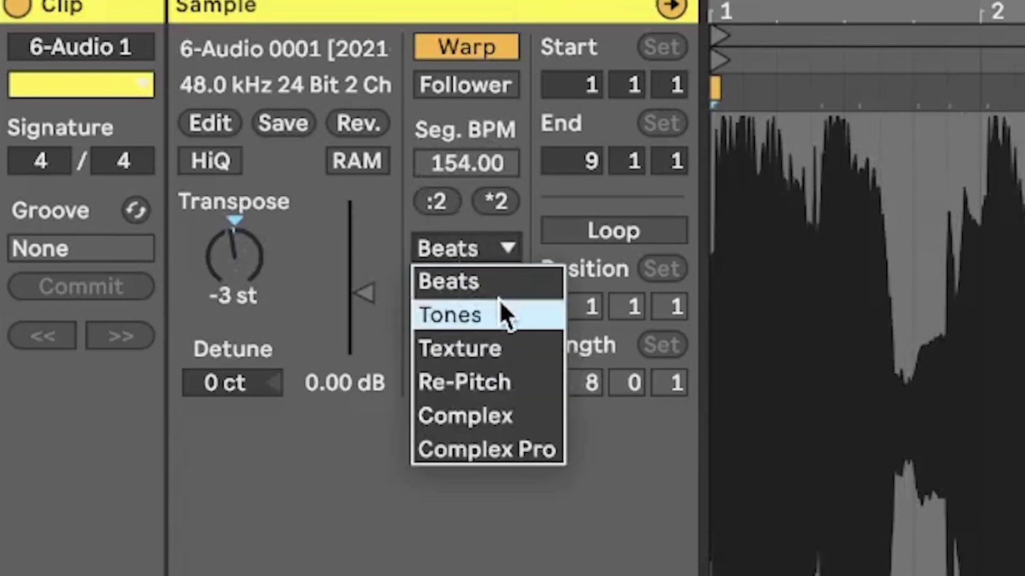
{"action": "left_click", "coordinate": [499, 418]}
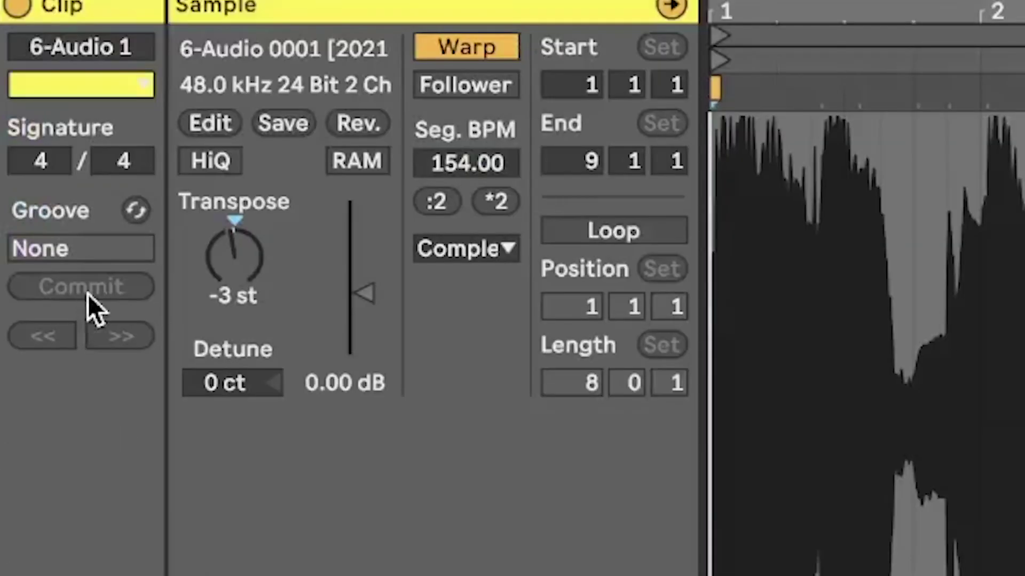
{"action": "left_click_drag", "start_coordinate": [242, 256], "coordinate": [242, 267]}
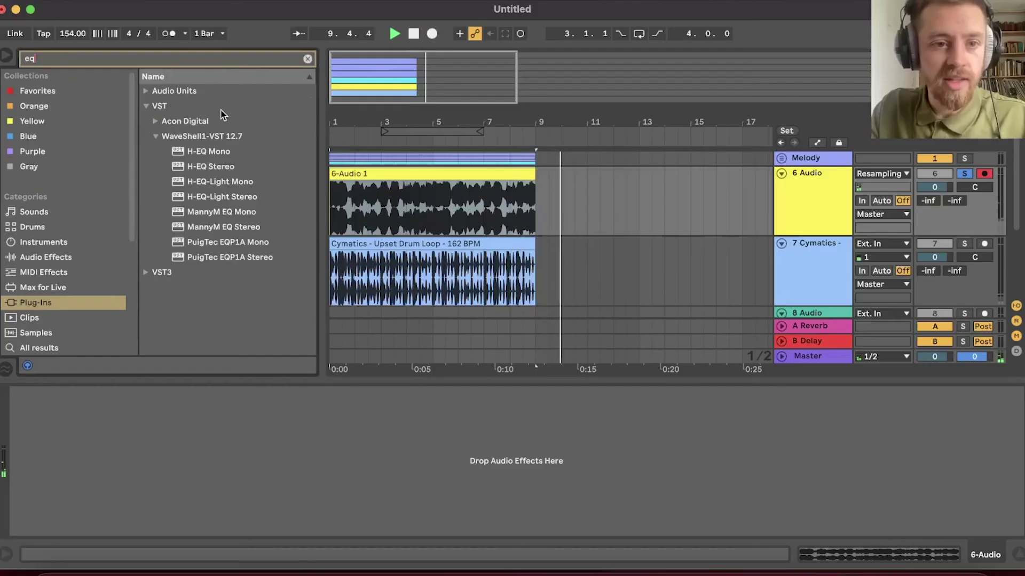
- Find EQ Eight among the audio effects and add it to the 6 Audio track
{"action": "left_click", "coordinate": [58, 260]}
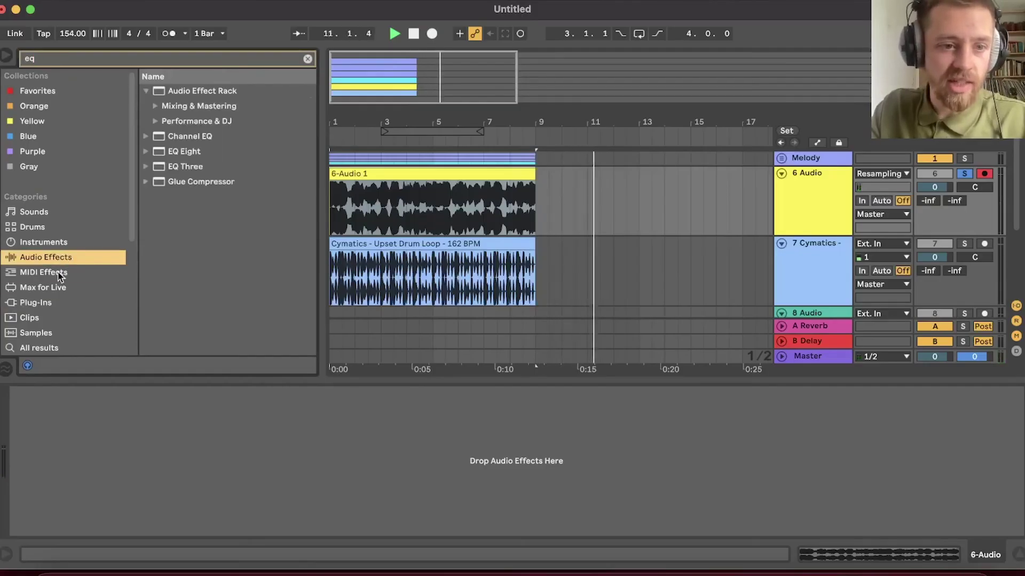
{"action": "left_click_drag", "start_coordinate": [190, 159], "coordinate": [178, 451]}
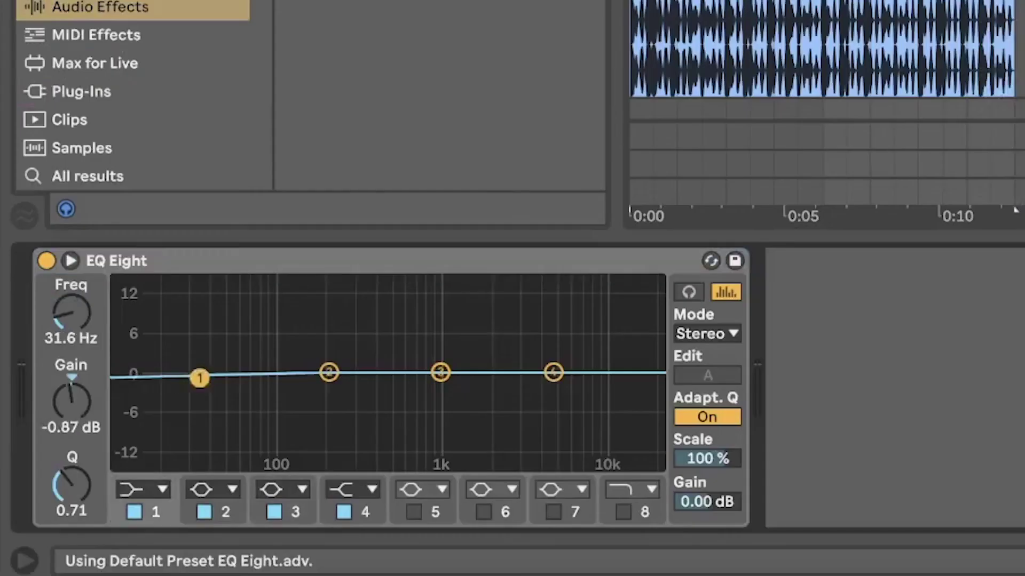
- During playback, try a low-end cut with EQ Eight's first band at 71.1 Hz and -4.34 dB
{"action": "left_click_drag", "start_coordinate": [99, 453], "coordinate": [99, 466]}
{"action": "key", "text": "space"}
{"action": "left_click_drag", "start_coordinate": [206, 400], "coordinate": [256, 394]}
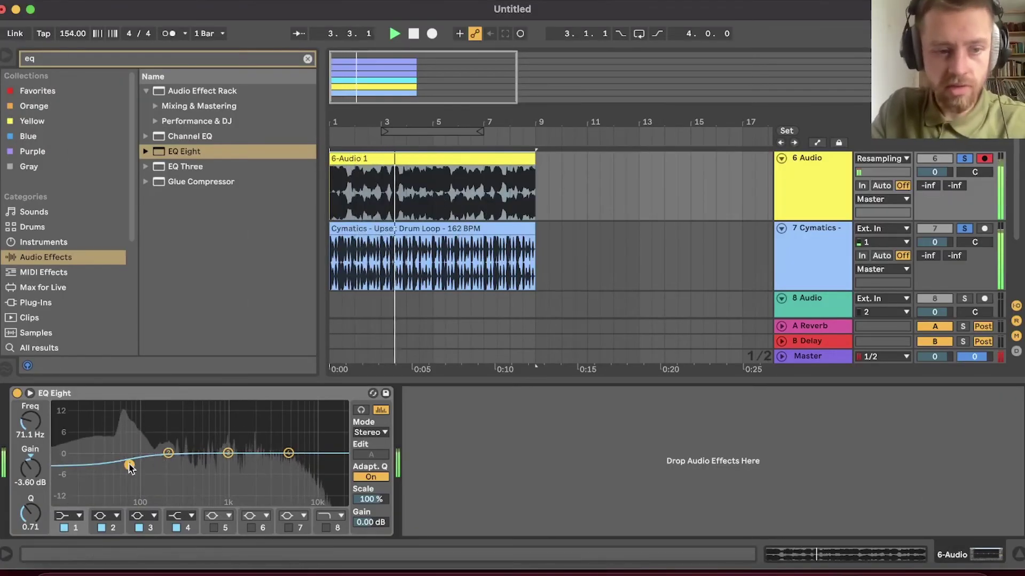
{"action": "left_click_drag", "start_coordinate": [130, 466], "coordinate": [129, 467]}
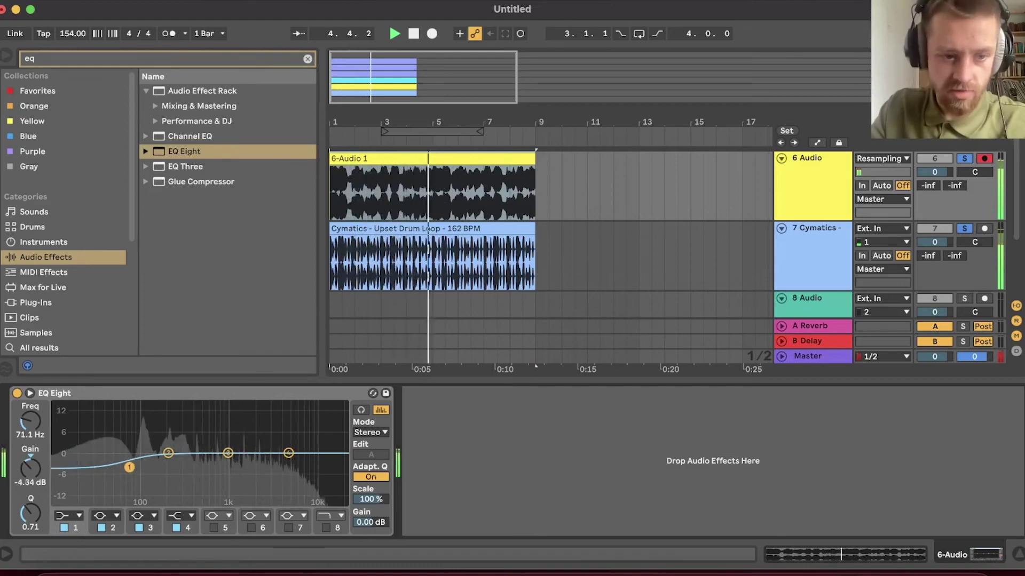
- Clear the browser search, collapse Audio Effect Rack and switch the browser to the Plug-Ins category
{"action": "left_click", "coordinate": [308, 59]}
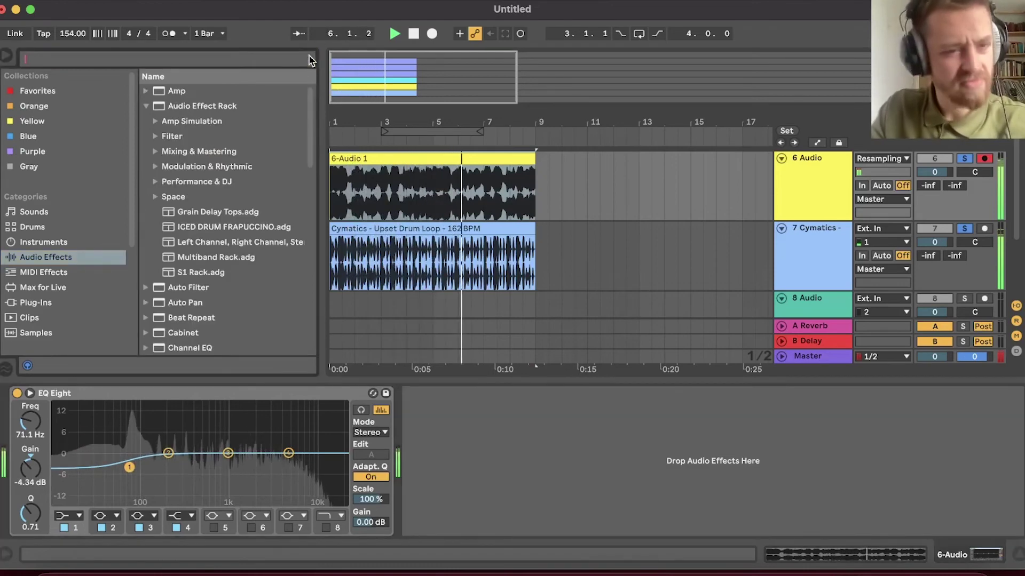
{"action": "left_click", "coordinate": [145, 105]}
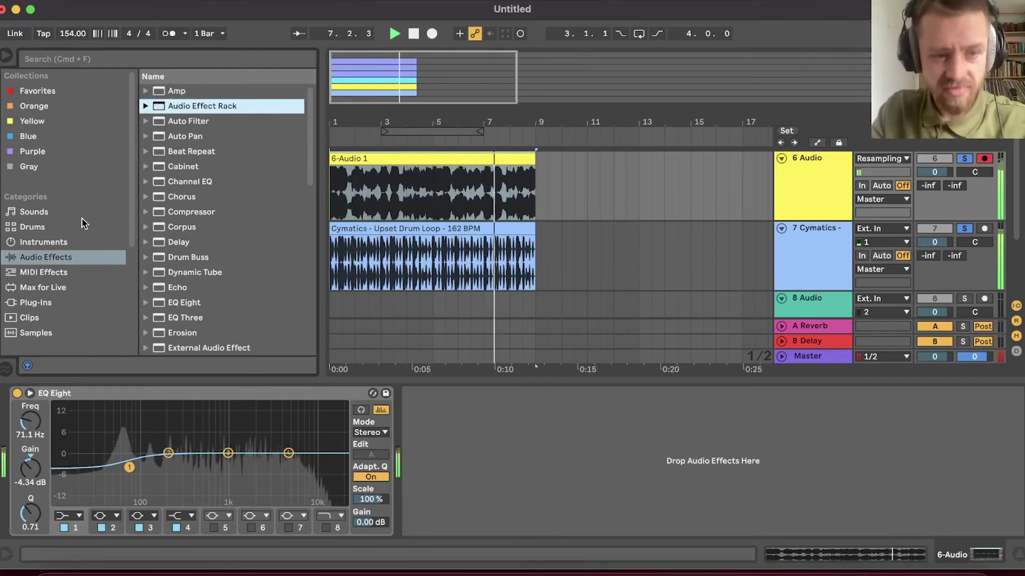
{"action": "scroll", "coordinate": [82, 223], "scroll_direction": "down", "scroll_amount": 2}
{"action": "left_click", "coordinate": [36, 271]}
{"action": "scroll", "coordinate": [213, 227], "scroll_direction": "down", "scroll_amount": 5}
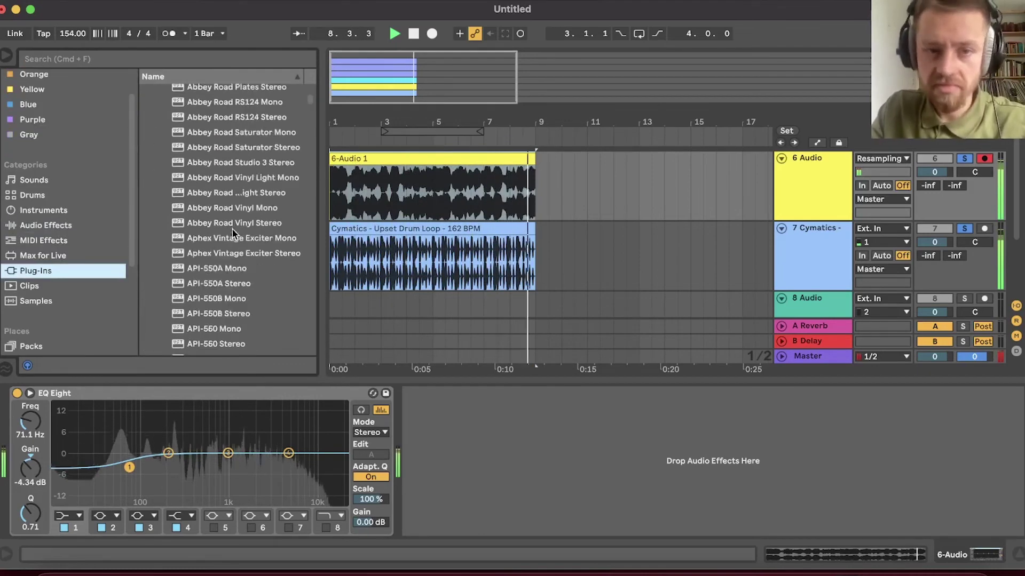
{"action": "scroll", "coordinate": [232, 233], "scroll_direction": "down", "scroll_amount": 3}
- Stop playback, search the plug-ins for "cla nx" and add CLA Nx Stereo after EQ Eight on the 6 Audio track
{"action": "key", "text": "space"}
{"action": "key", "text": "super+f"}
{"action": "type", "text": "cla"}
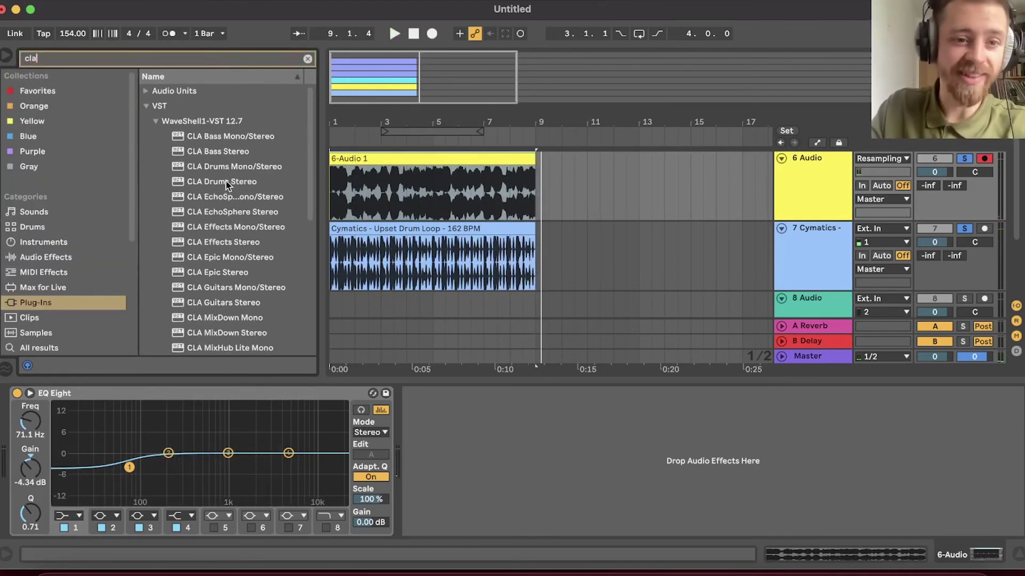
{"action": "scroll", "coordinate": [229, 179], "scroll_direction": "down", "scroll_amount": 5}
{"action": "scroll", "coordinate": [242, 200], "scroll_direction": "up", "scroll_amount": 5}
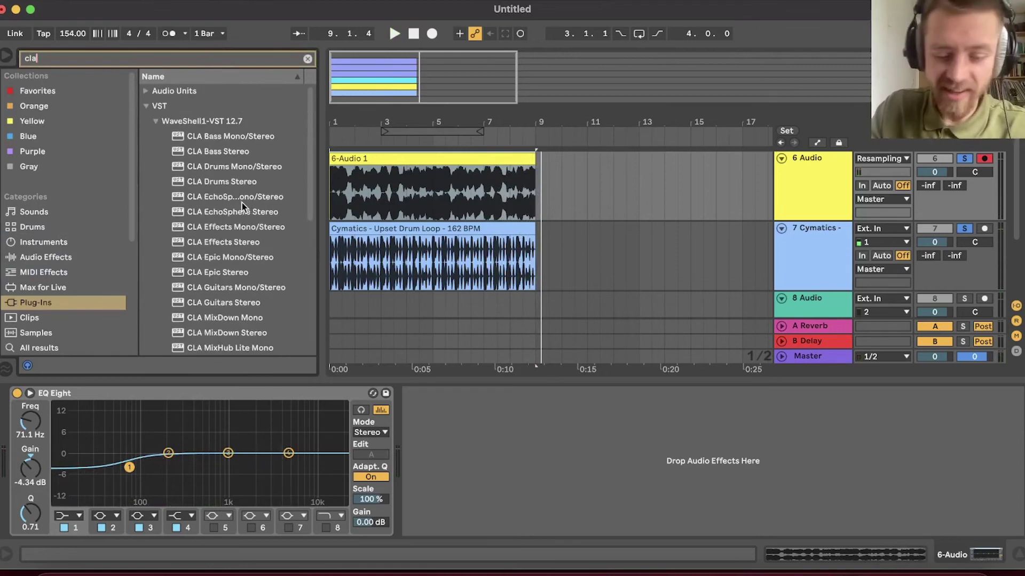
{"action": "type", "text": "nx"}
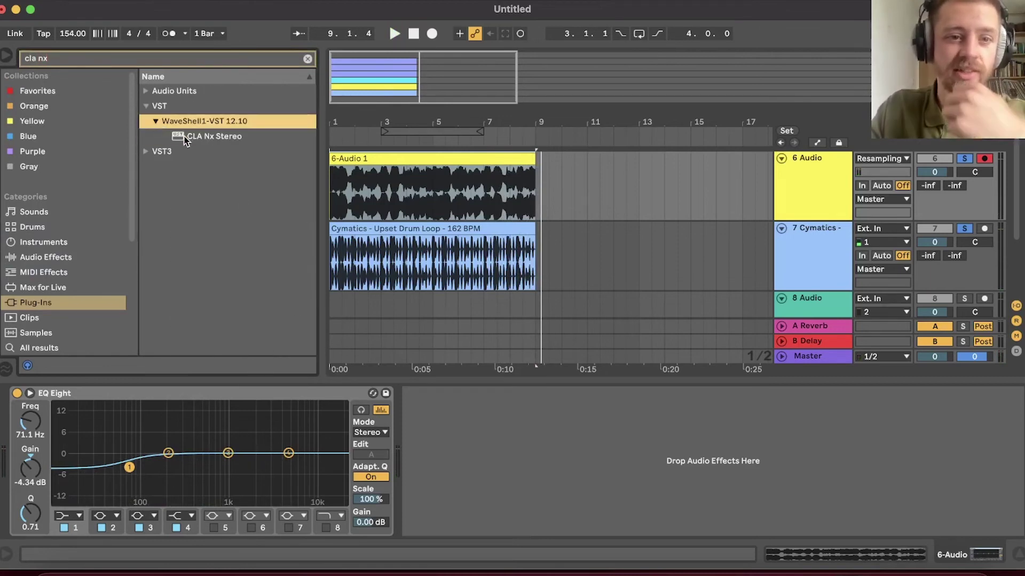
{"action": "left_click_drag", "start_coordinate": [185, 140], "coordinate": [472, 510]}
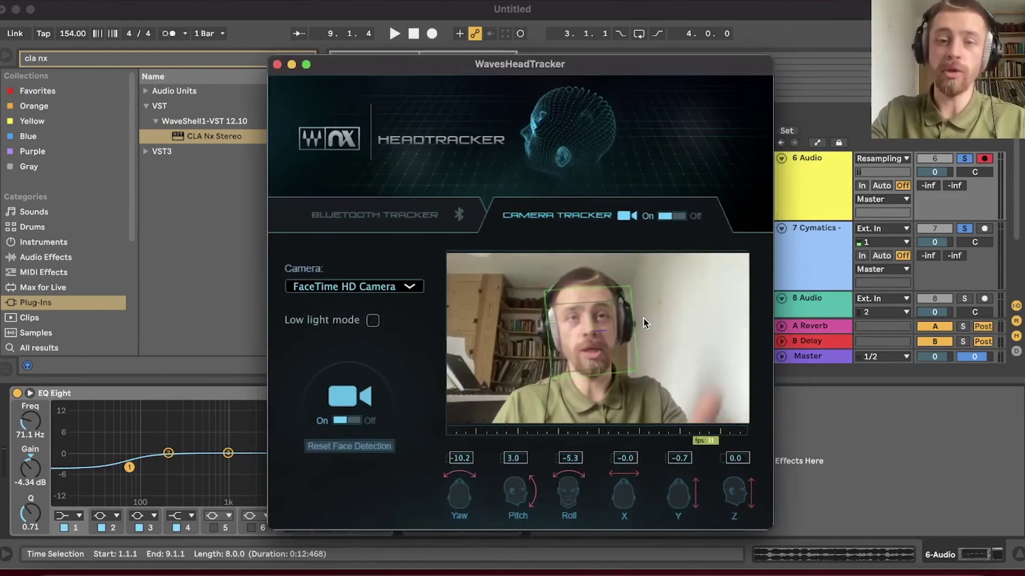
- Close the WavesHeadTracker window and switch the CLA Nx studio monitors to Mains
{"action": "left_click_drag", "start_coordinate": [575, 64], "coordinate": [599, 60]}
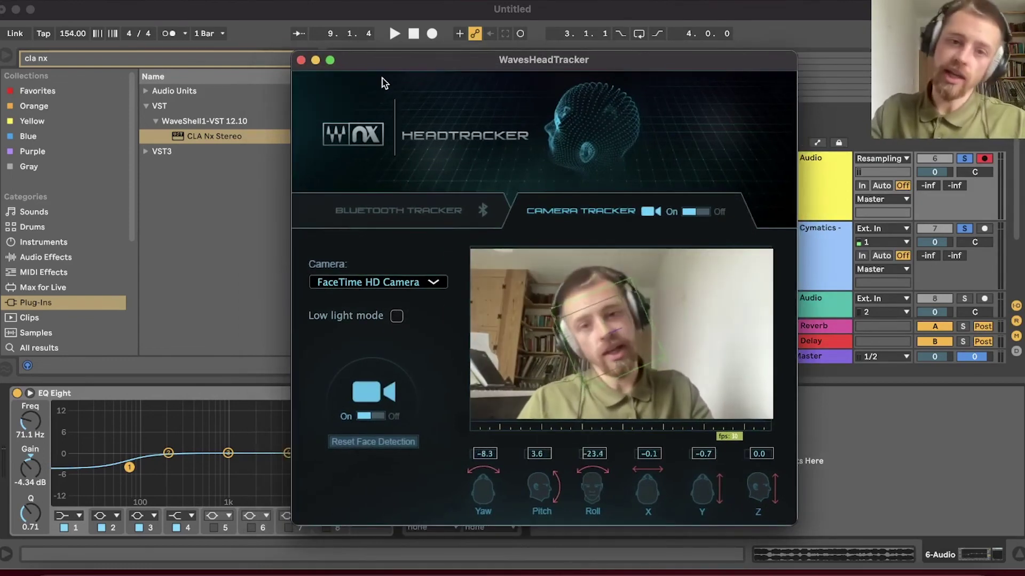
{"action": "left_click", "coordinate": [301, 61]}
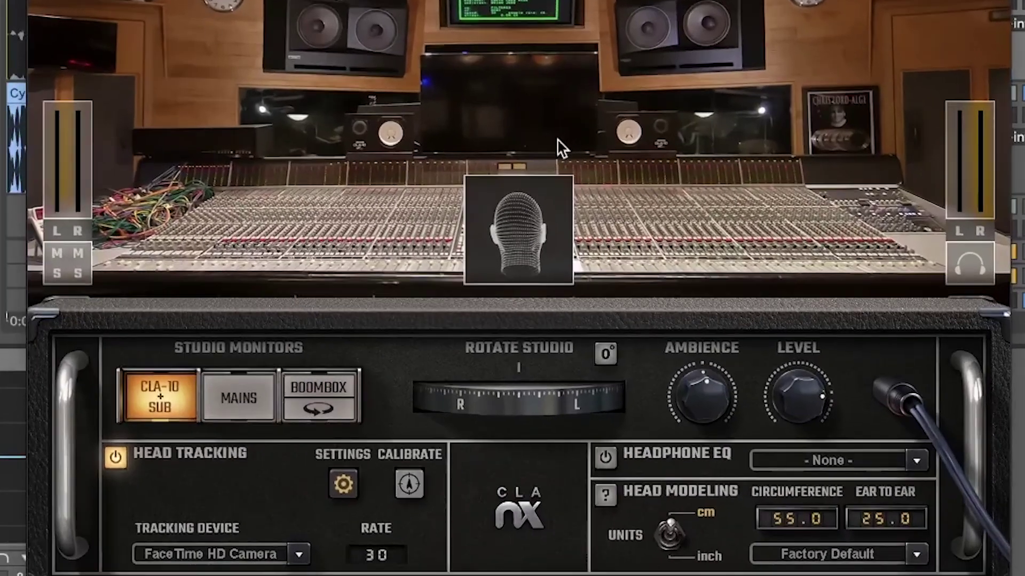
{"action": "left_click", "coordinate": [232, 383]}
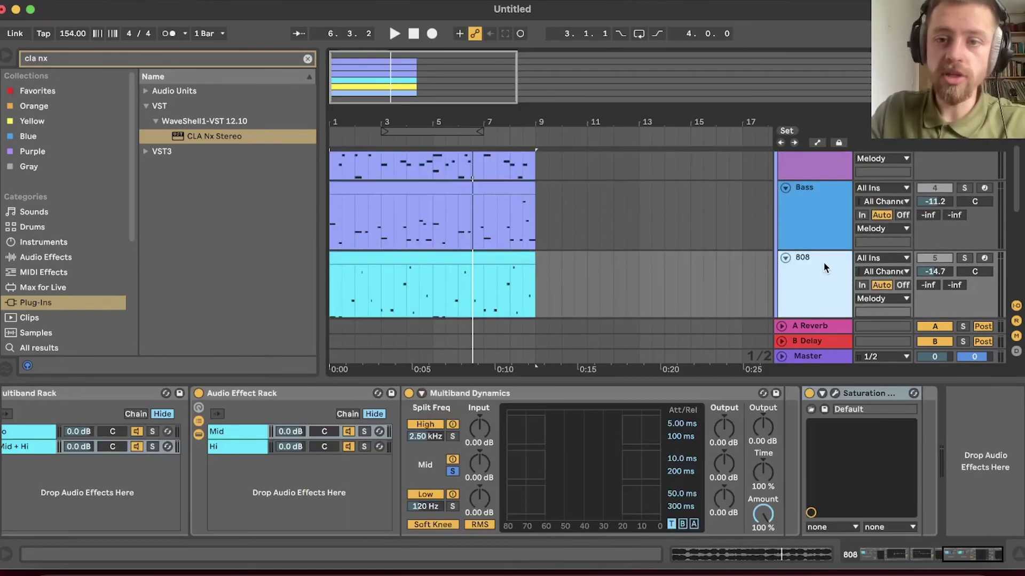
- Look over the Bass and 808 tracks, then fold the Melody group
{"action": "scroll", "coordinate": [823, 261], "scroll_direction": "down", "scroll_amount": 2}
{"action": "left_click", "coordinate": [813, 198]}
{"action": "left_click", "coordinate": [811, 247]}
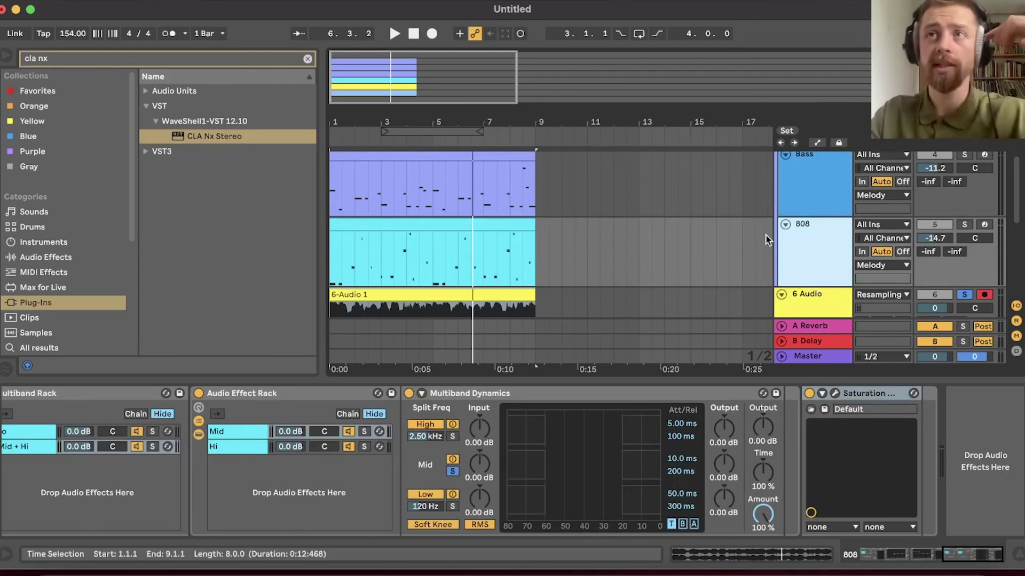
{"action": "scroll", "coordinate": [812, 232], "scroll_direction": "up", "scroll_amount": 1}
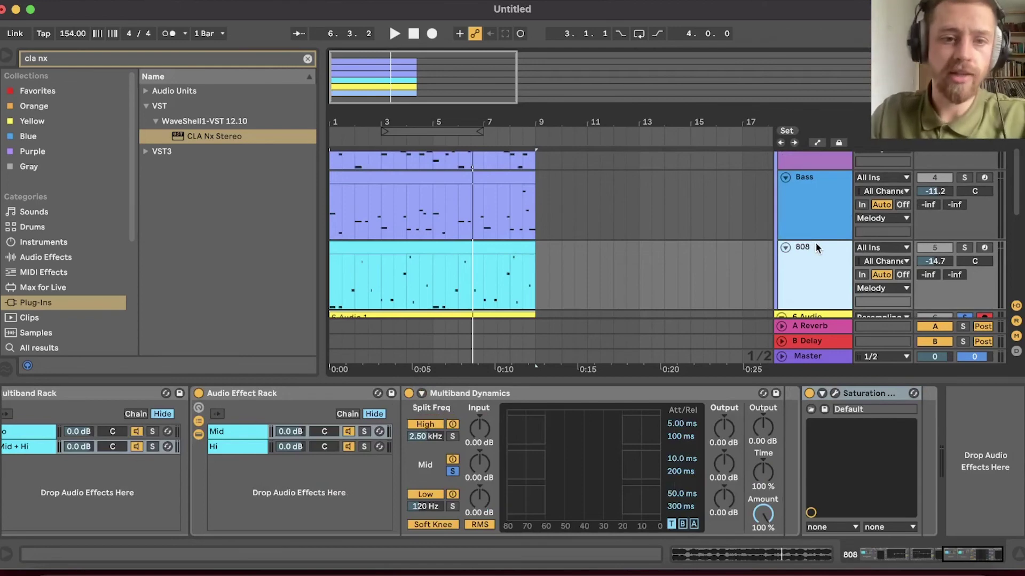
{"action": "scroll", "coordinate": [805, 251], "scroll_direction": "up", "scroll_amount": 5}
{"action": "left_click", "coordinate": [782, 158]}
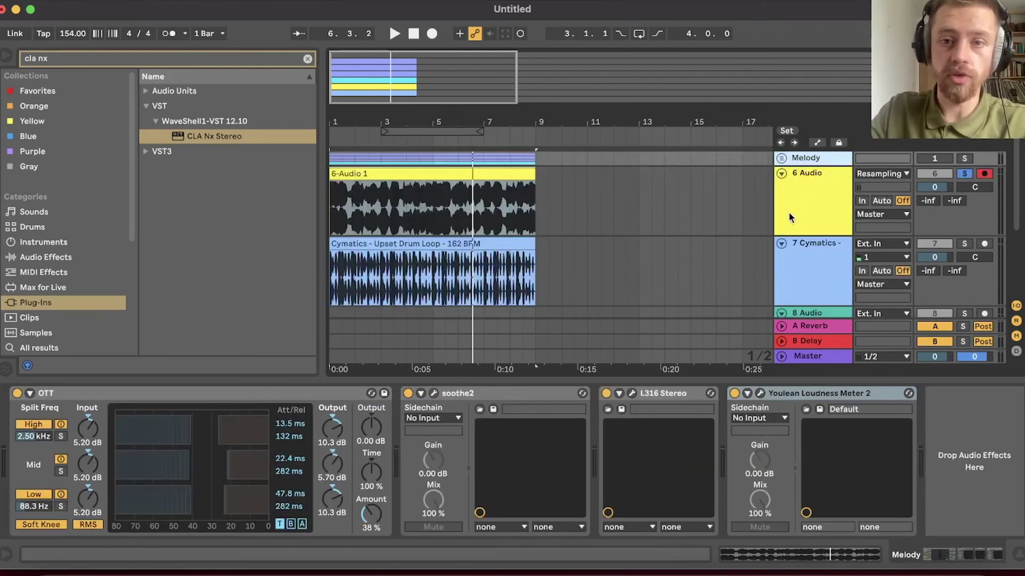
- Search the plug-ins for "soothe" and add soothe2 to the 6 Audio track
{"action": "left_click", "coordinate": [307, 59]}
{"action": "type", "text": "sot"}
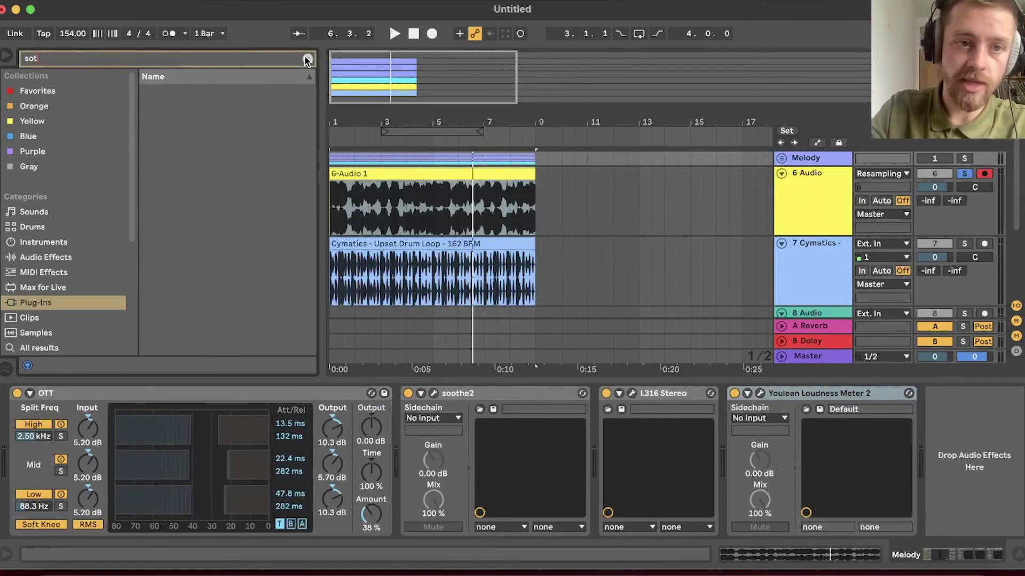
{"action": "key", "text": "BackSpace"}
{"action": "type", "text": "othe"}
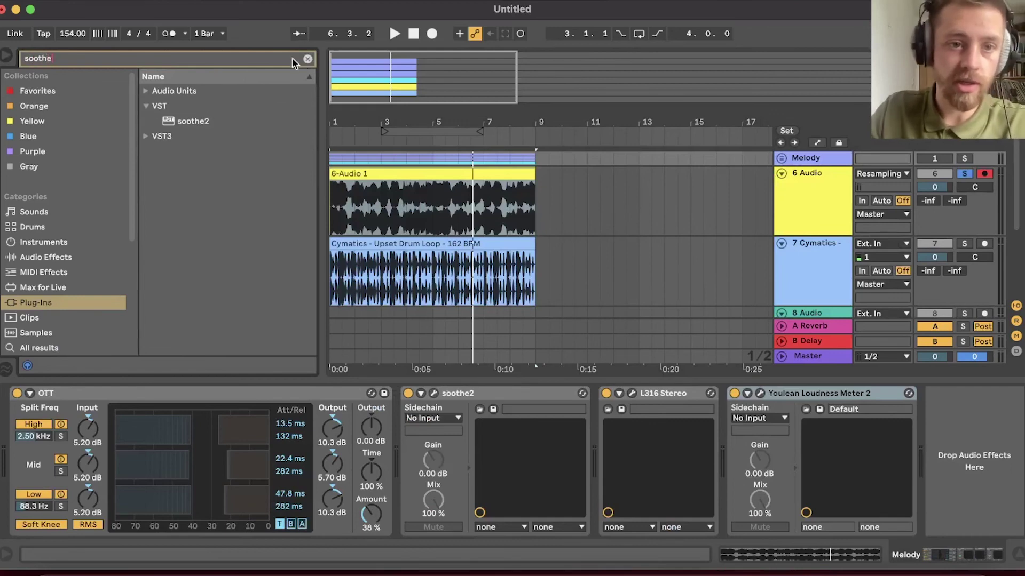
{"action": "left_click_drag", "start_coordinate": [185, 132], "coordinate": [633, 176]}
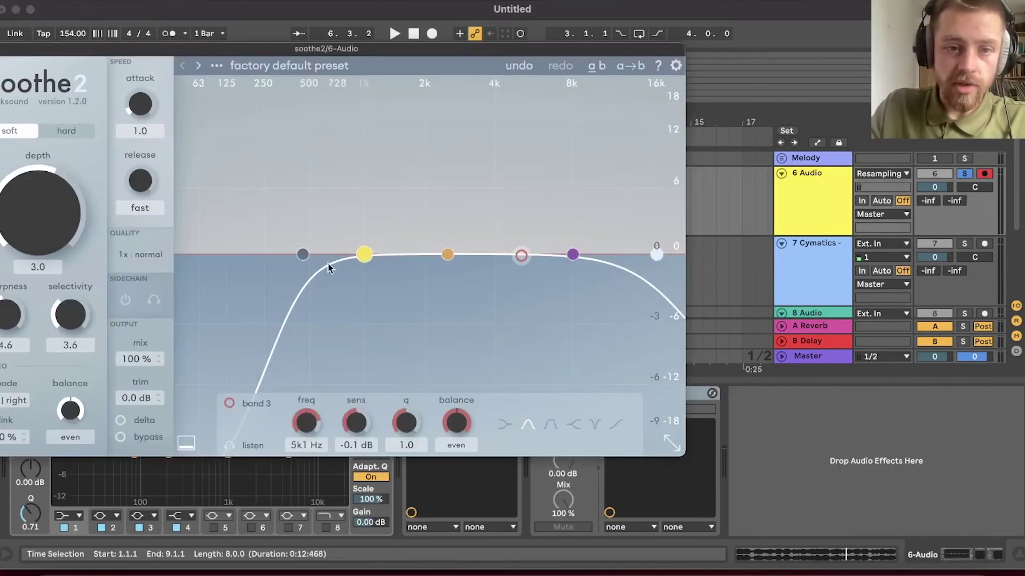
- Focus soothe2 on the low end with low cut 20 Hz, band 1 at 67 Hz and 12 dB, high cut 610 Hz, and adjust its depth
{"action": "left_click_drag", "start_coordinate": [306, 259], "coordinate": [2, 262]}
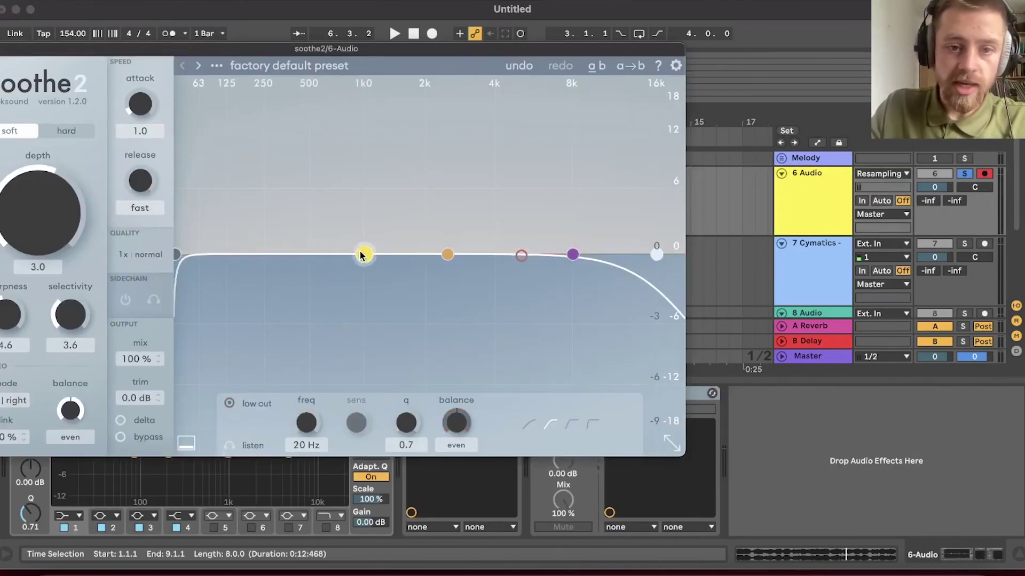
{"action": "left_click_drag", "start_coordinate": [363, 255], "coordinate": [210, 103]}
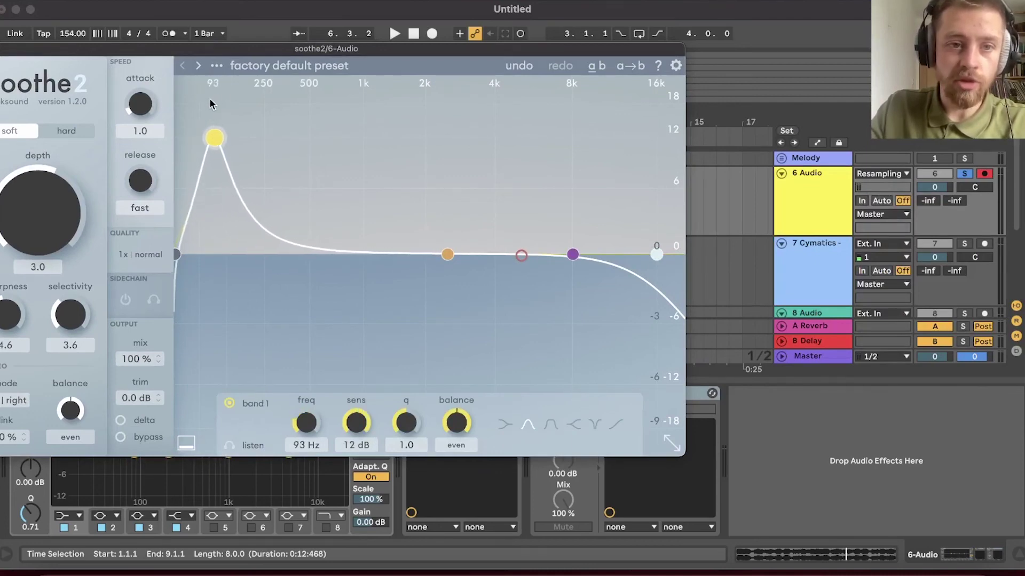
{"action": "left_click_drag", "start_coordinate": [232, 52], "coordinate": [1007, 126]}
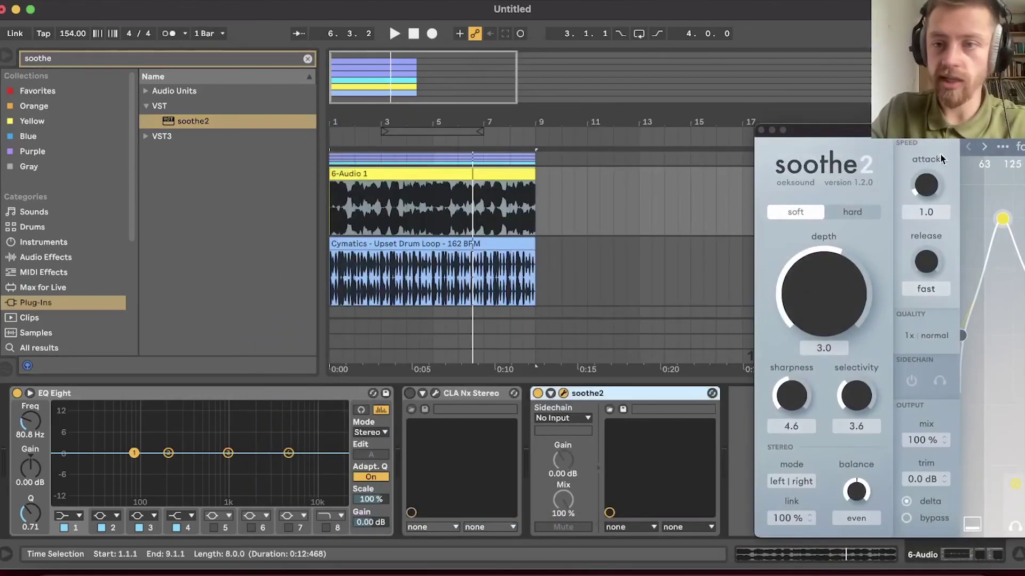
{"action": "left_click_drag", "start_coordinate": [930, 126], "coordinate": [272, 126]}
{"action": "left_click_drag", "start_coordinate": [348, 213], "coordinate": [331, 189]}
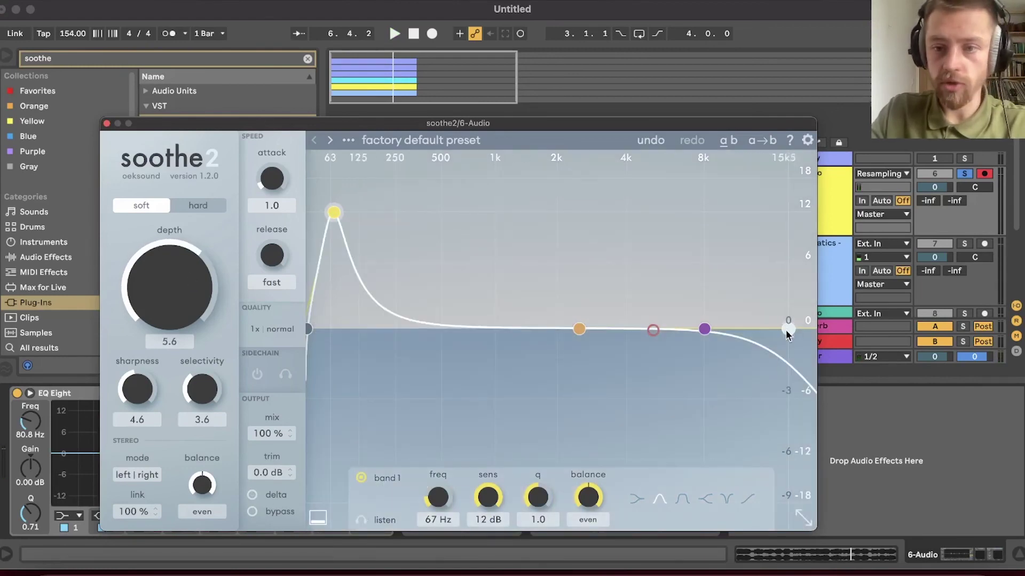
{"action": "left_click_drag", "start_coordinate": [788, 334], "coordinate": [427, 344]}
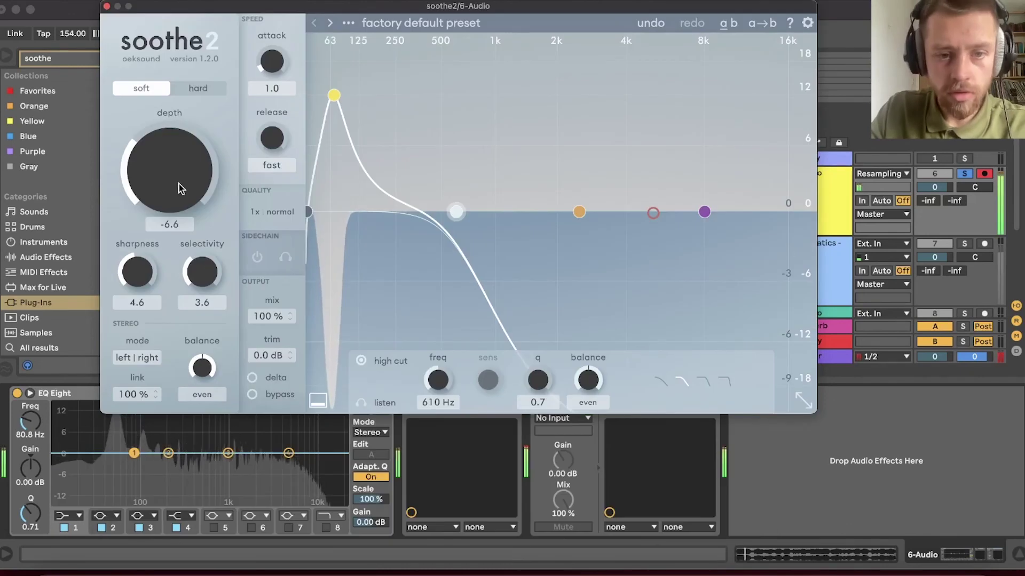
{"action": "left_click_drag", "start_coordinate": [179, 183], "coordinate": [181, 175]}
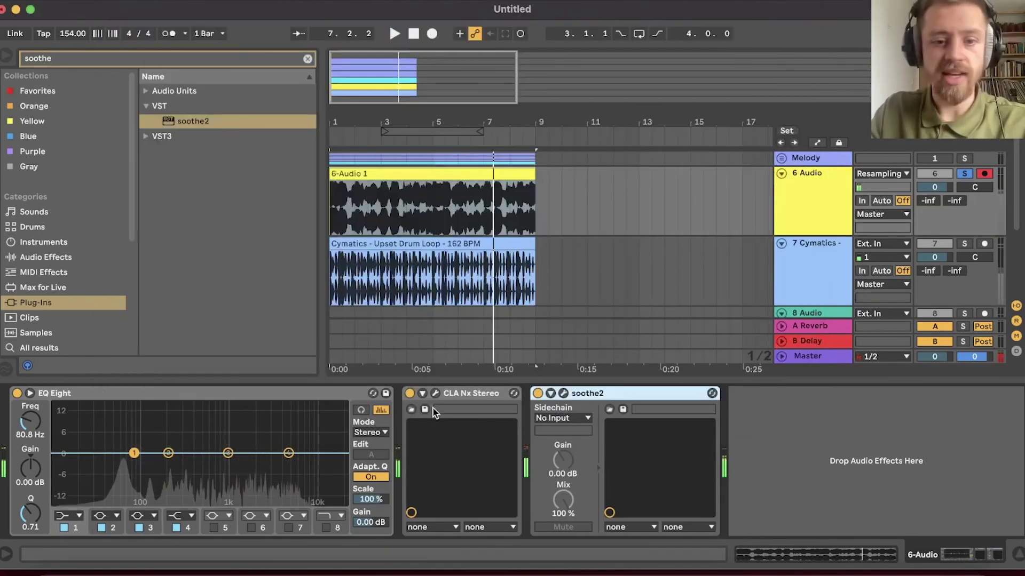
- Audition the track through CLA Nx, toggle soothe2 on and off, and move soothe2 ahead of CLA Nx Stereo in the device chain
{"action": "left_click", "coordinate": [433, 396]}
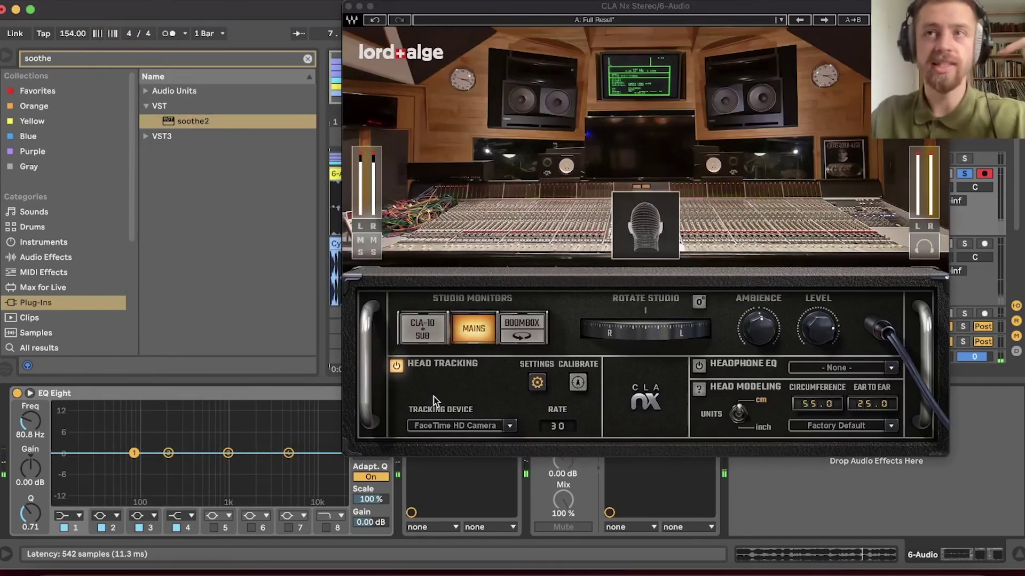
{"action": "left_click_drag", "start_coordinate": [679, 6], "coordinate": [939, 38]}
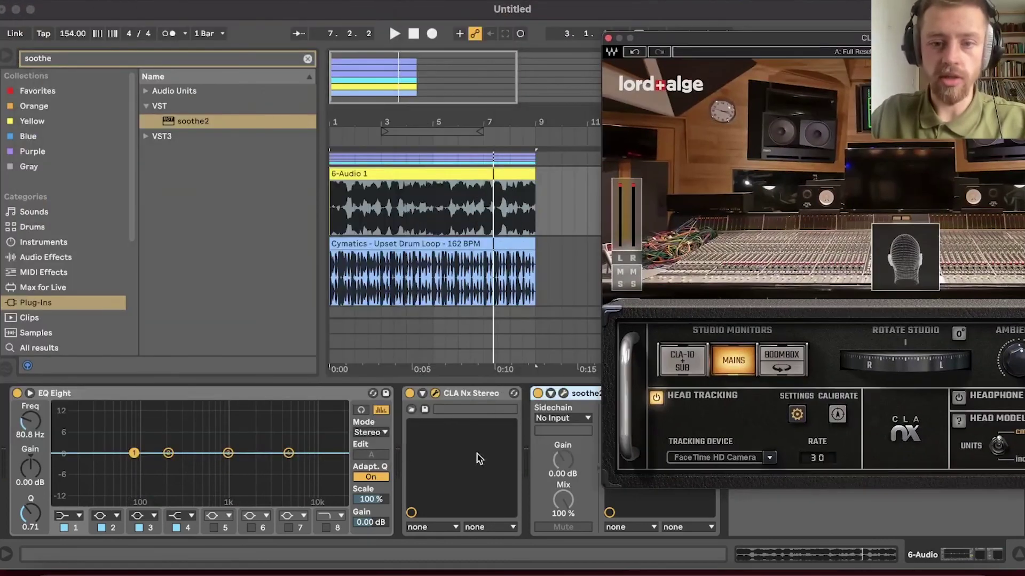
{"action": "key", "text": "space"}
{"action": "left_click", "coordinate": [537, 393]}
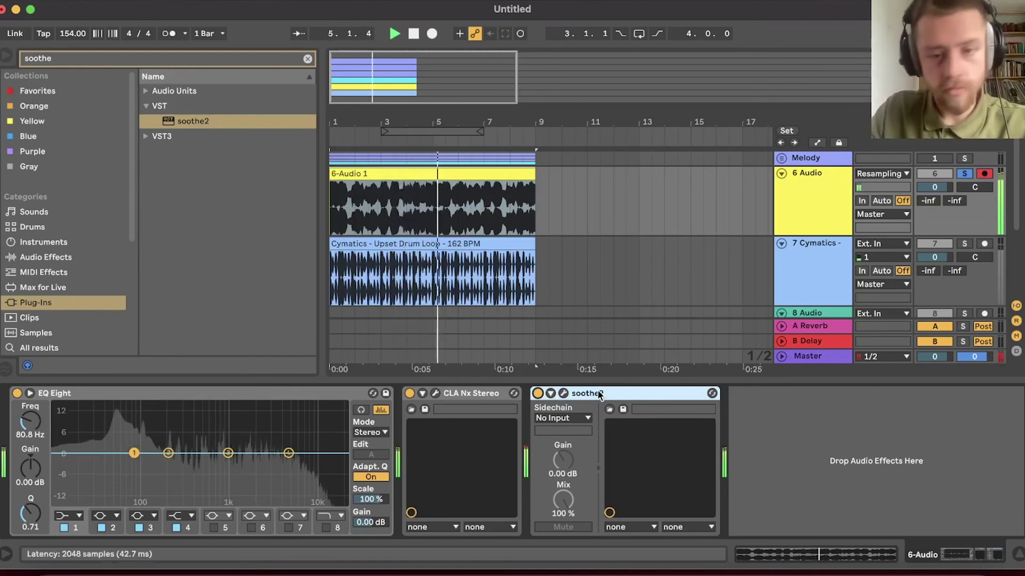
{"action": "left_click_drag", "start_coordinate": [598, 393], "coordinate": [429, 411]}
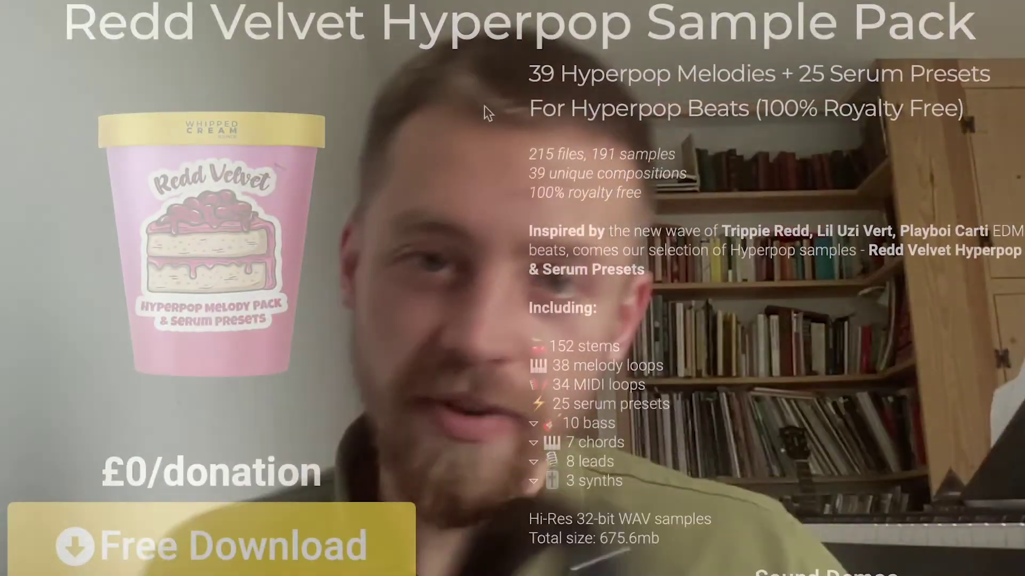
- On the Redd Velvet Hyperpop Sample Pack web page, expand the Sample Pack Description and read through to the Compatibility section
{"action": "scroll", "coordinate": [484, 106], "scroll_direction": "down", "scroll_amount": 6}
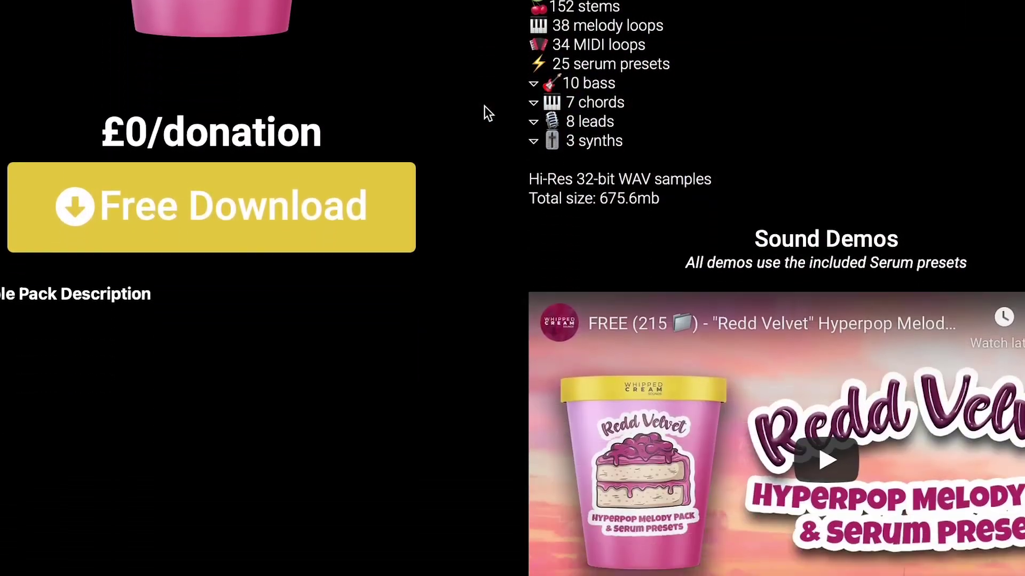
{"action": "scroll", "coordinate": [485, 107], "scroll_direction": "down", "scroll_amount": 3}
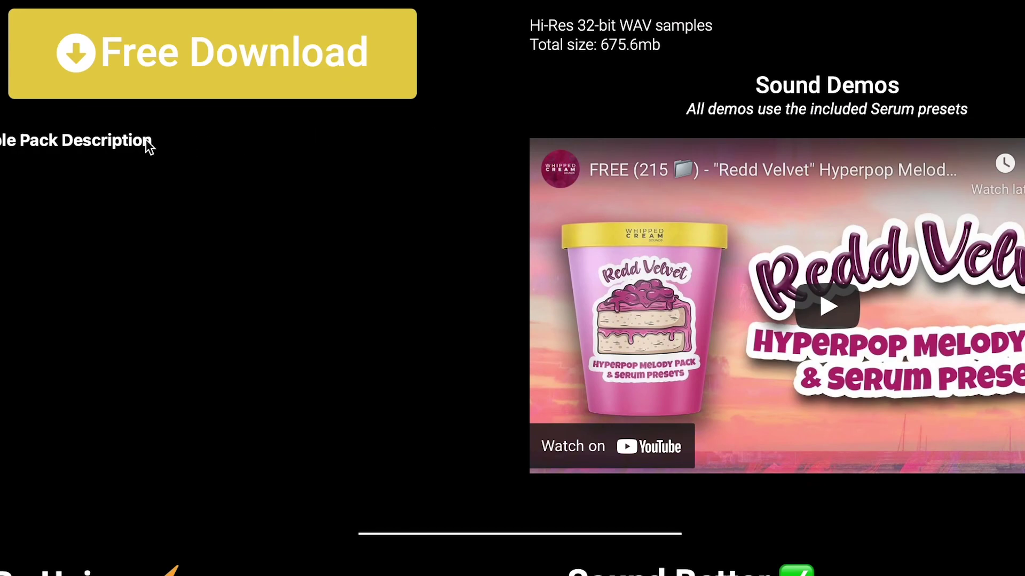
{"action": "left_click", "coordinate": [141, 143]}
{"action": "scroll", "coordinate": [141, 143], "scroll_direction": "down", "scroll_amount": 4}
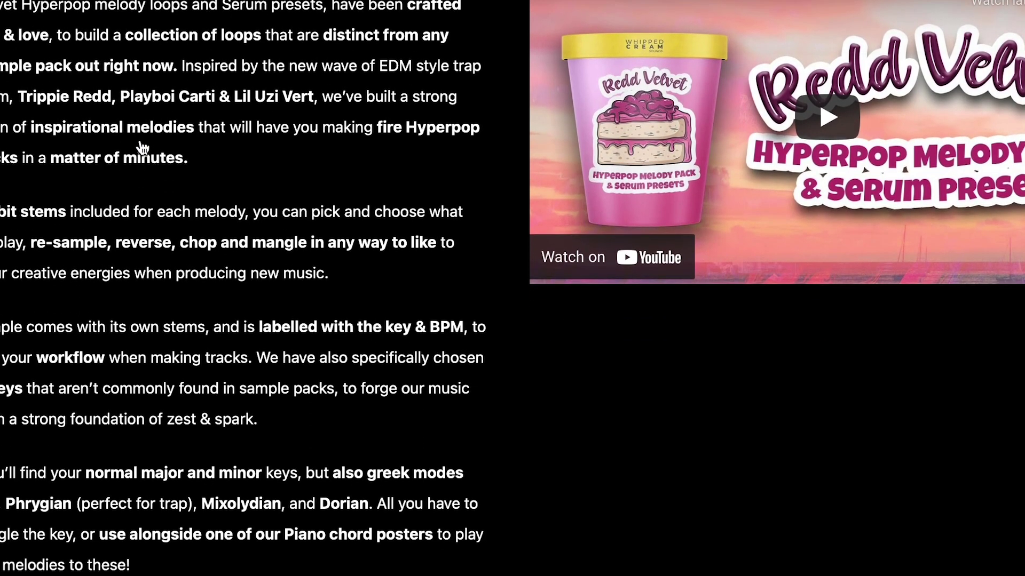
{"action": "scroll", "coordinate": [140, 139], "scroll_direction": "down", "scroll_amount": 15}
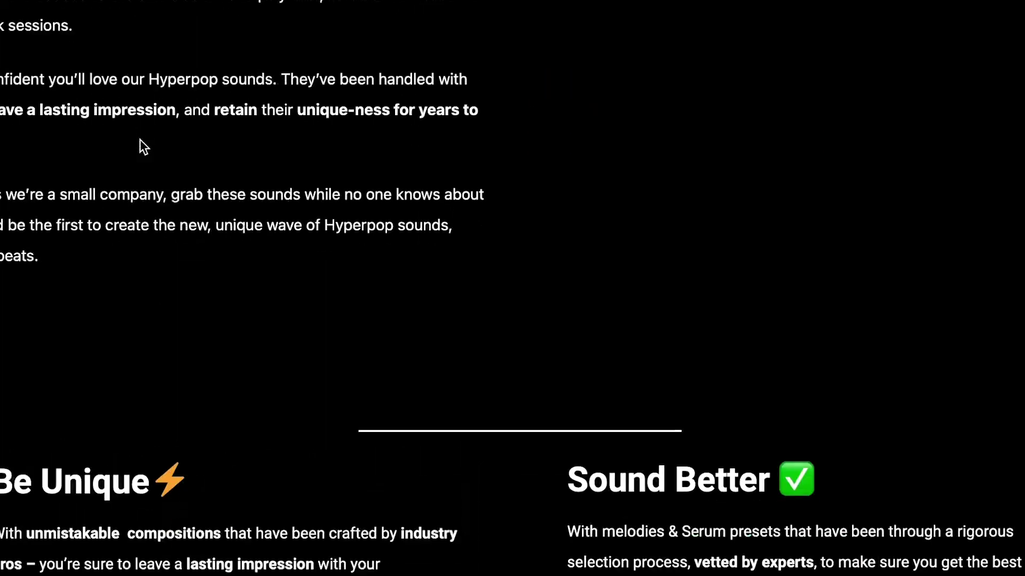
{"action": "scroll", "coordinate": [140, 140], "scroll_direction": "down", "scroll_amount": 10}
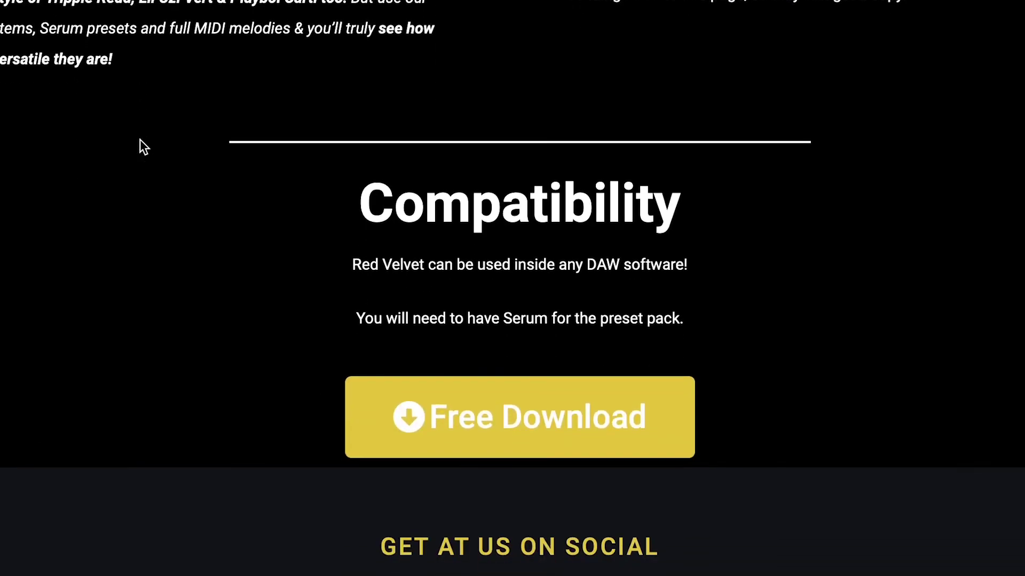
- Request the free download of the Redd Velvet Hyperpop Sample Pack
{"action": "left_click", "coordinate": [430, 393]}
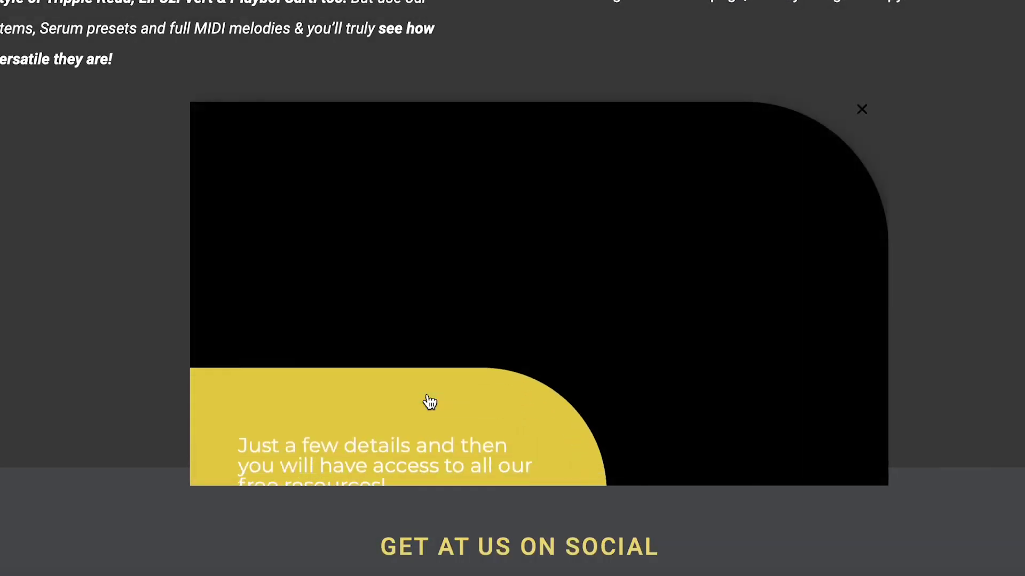
{"action": "left_click", "coordinate": [391, 399]}
{"action": "left_click", "coordinate": [386, 421]}
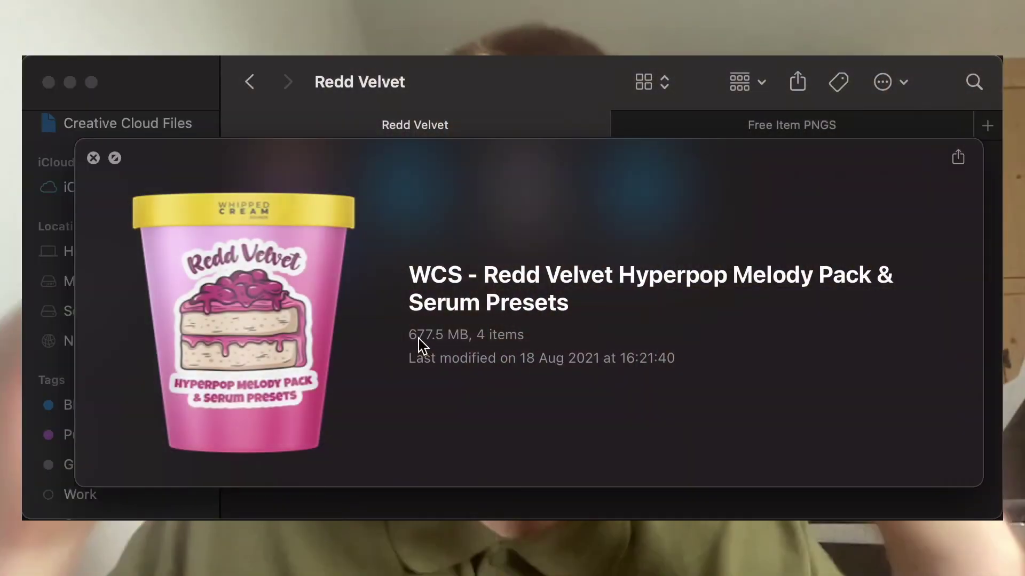
- In Finder, open the Melodies folder of WCS - Redd Velvet Hyperpop Melody Pack & Serum Presets and display its contents as a list
{"action": "key", "text": "space"}
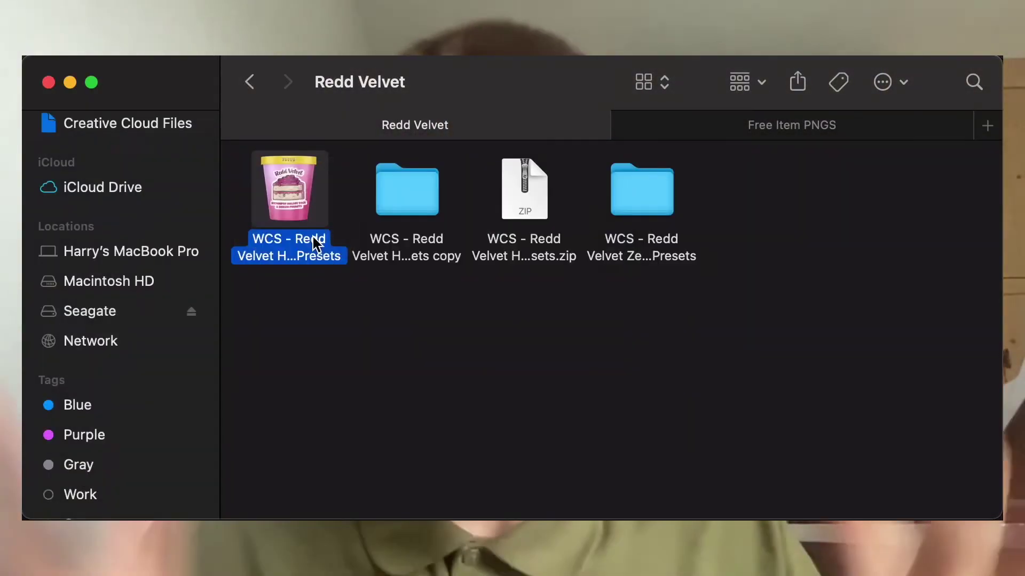
{"action": "double_click", "coordinate": [313, 272]}
{"action": "double_click", "coordinate": [414, 203]}
{"action": "scroll", "coordinate": [464, 300], "scroll_direction": "down", "scroll_amount": 15}
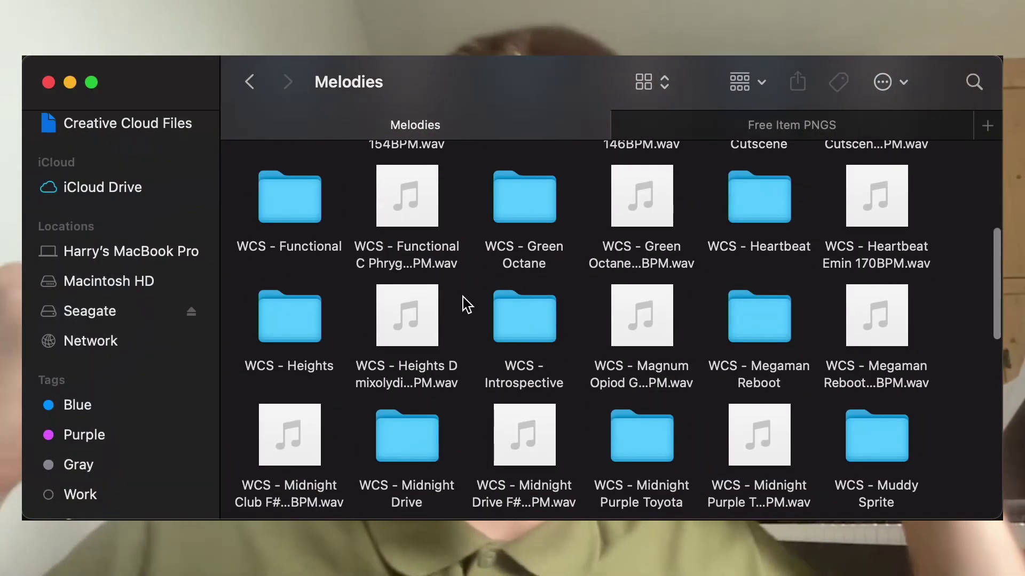
{"action": "left_click", "coordinate": [648, 82]}
{"action": "left_click", "coordinate": [656, 105]}
- Look inside the WCS - Altar, WCS - Cherry Picking and WCS - Endgame folders, returning to the Melodies folder each time
{"action": "left_click", "coordinate": [336, 228]}
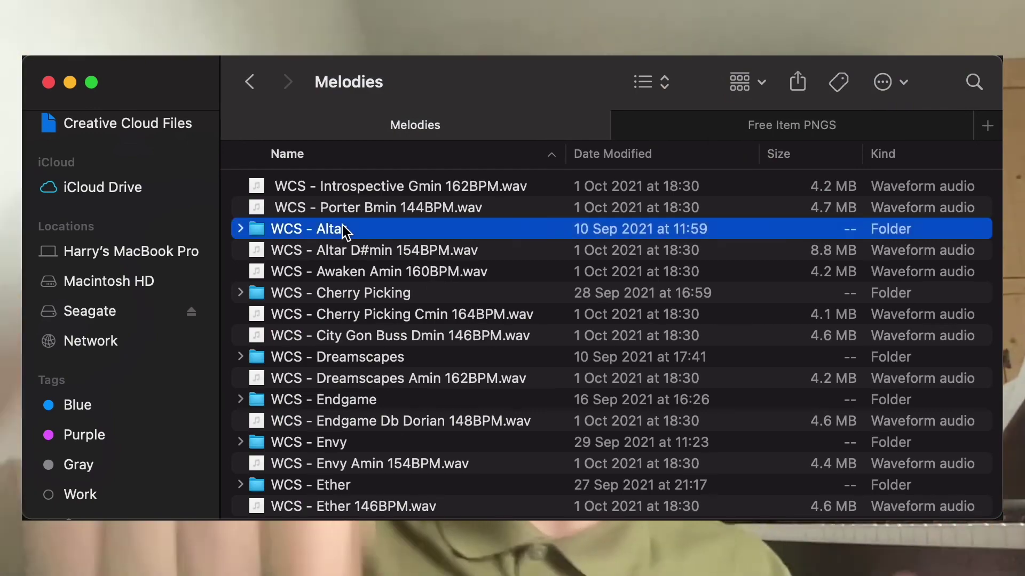
{"action": "double_click", "coordinate": [336, 228]}
{"action": "left_click", "coordinate": [251, 82]}
{"action": "double_click", "coordinate": [286, 292]}
{"action": "left_click", "coordinate": [251, 82]}
{"action": "left_click", "coordinate": [274, 399]}
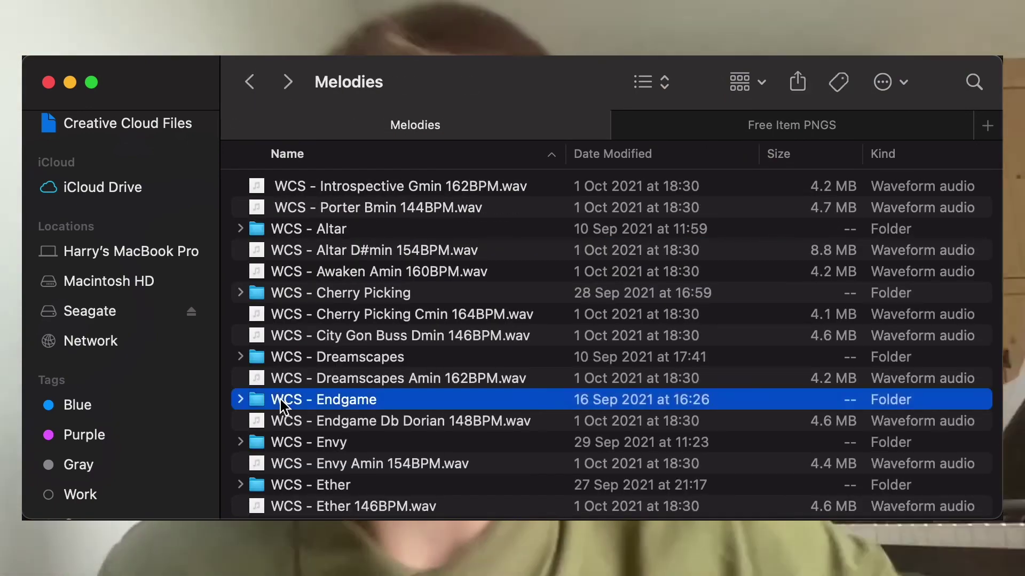
{"action": "double_click", "coordinate": [274, 400]}
{"action": "left_click", "coordinate": [249, 81]}
- Browse the pack's MIDI folder, return to the pack folder, and open its Serum Presets folder
{"action": "left_click", "coordinate": [250, 82]}
{"action": "double_click", "coordinate": [516, 204]}
{"action": "scroll", "coordinate": [458, 235], "scroll_direction": "down", "scroll_amount": 3}
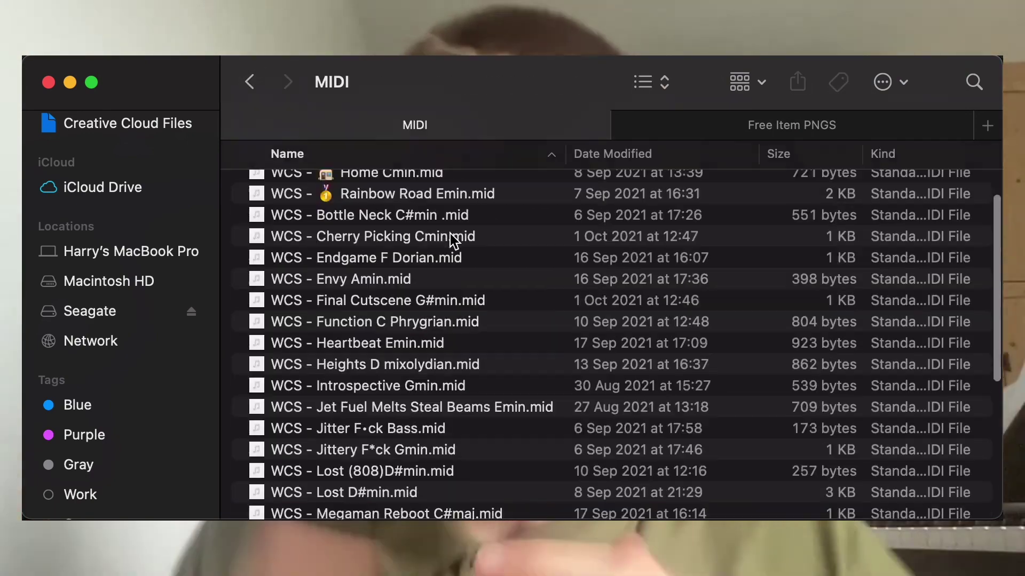
{"action": "scroll", "coordinate": [450, 238], "scroll_direction": "up", "scroll_amount": 3}
{"action": "left_click", "coordinate": [250, 82]}
{"action": "left_click", "coordinate": [651, 208]}
{"action": "double_click", "coordinate": [651, 209]}
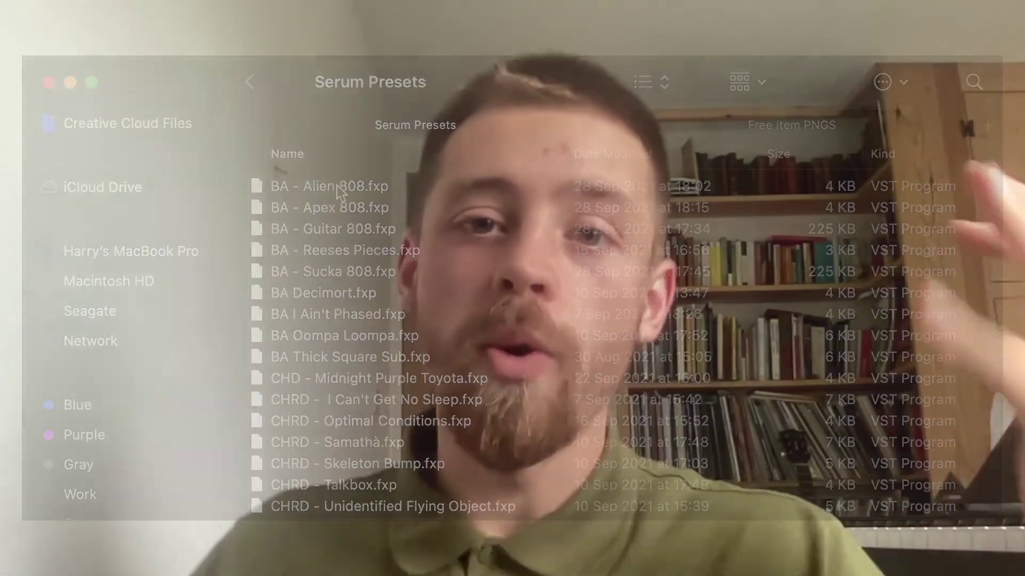